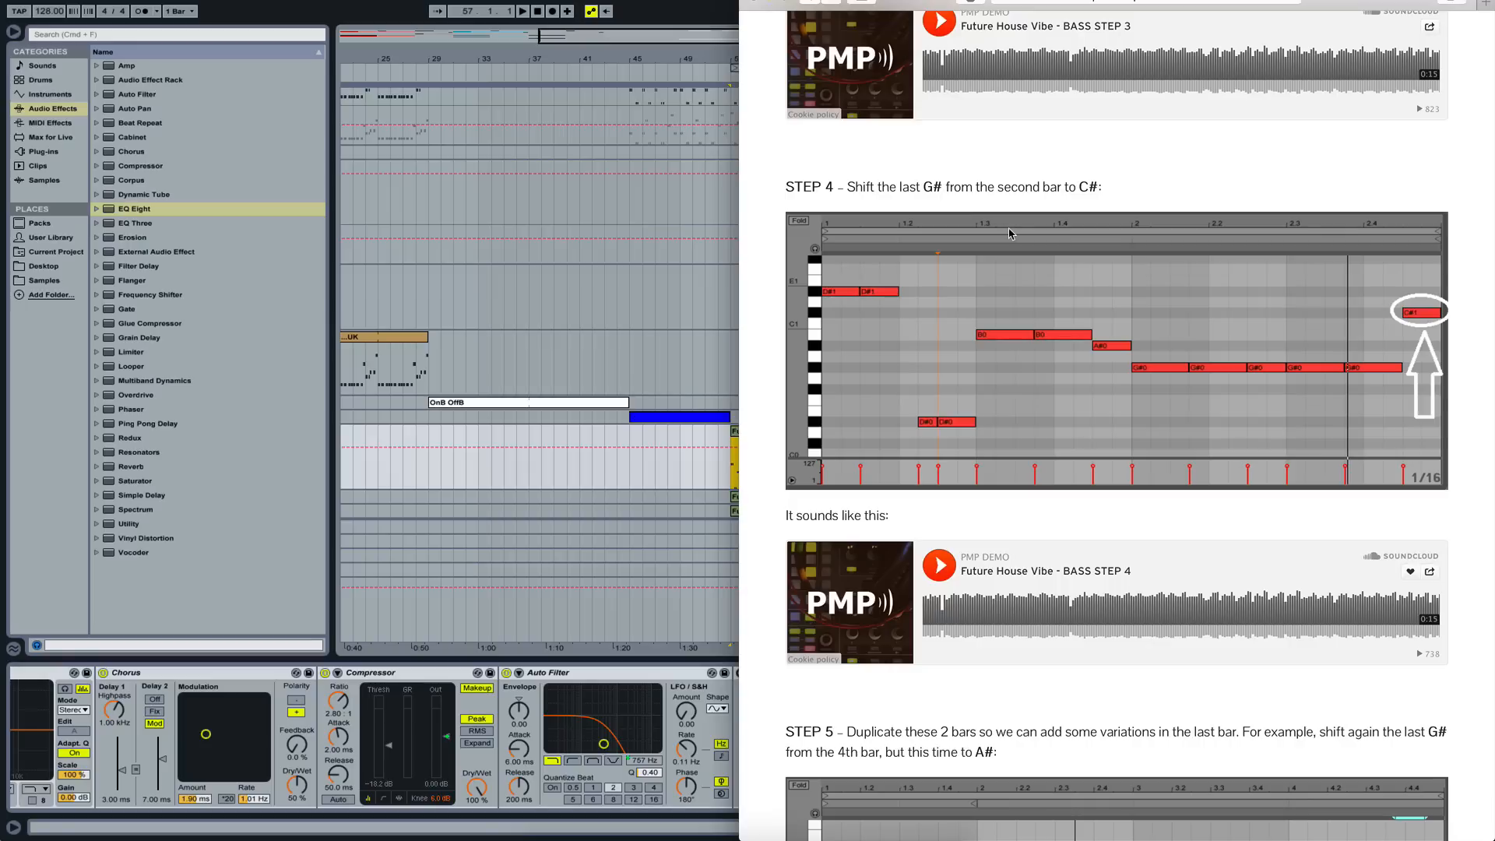
- Switch to the Ableton Live arrangement and play the Future bass section from bar 53
{"action": "left_click", "coordinate": [652, 334]}
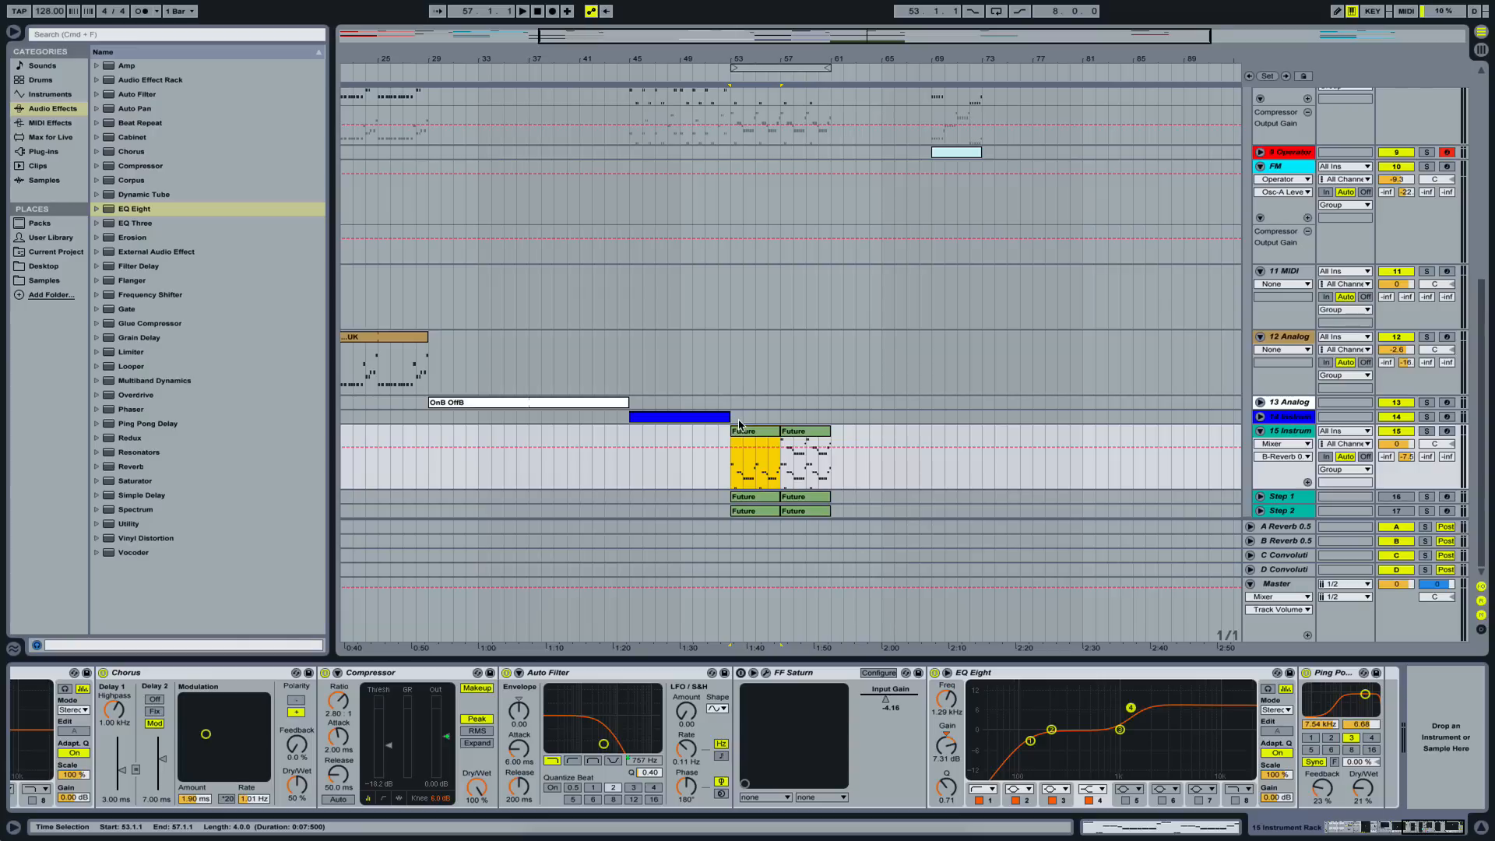
{"action": "key", "text": "space"}
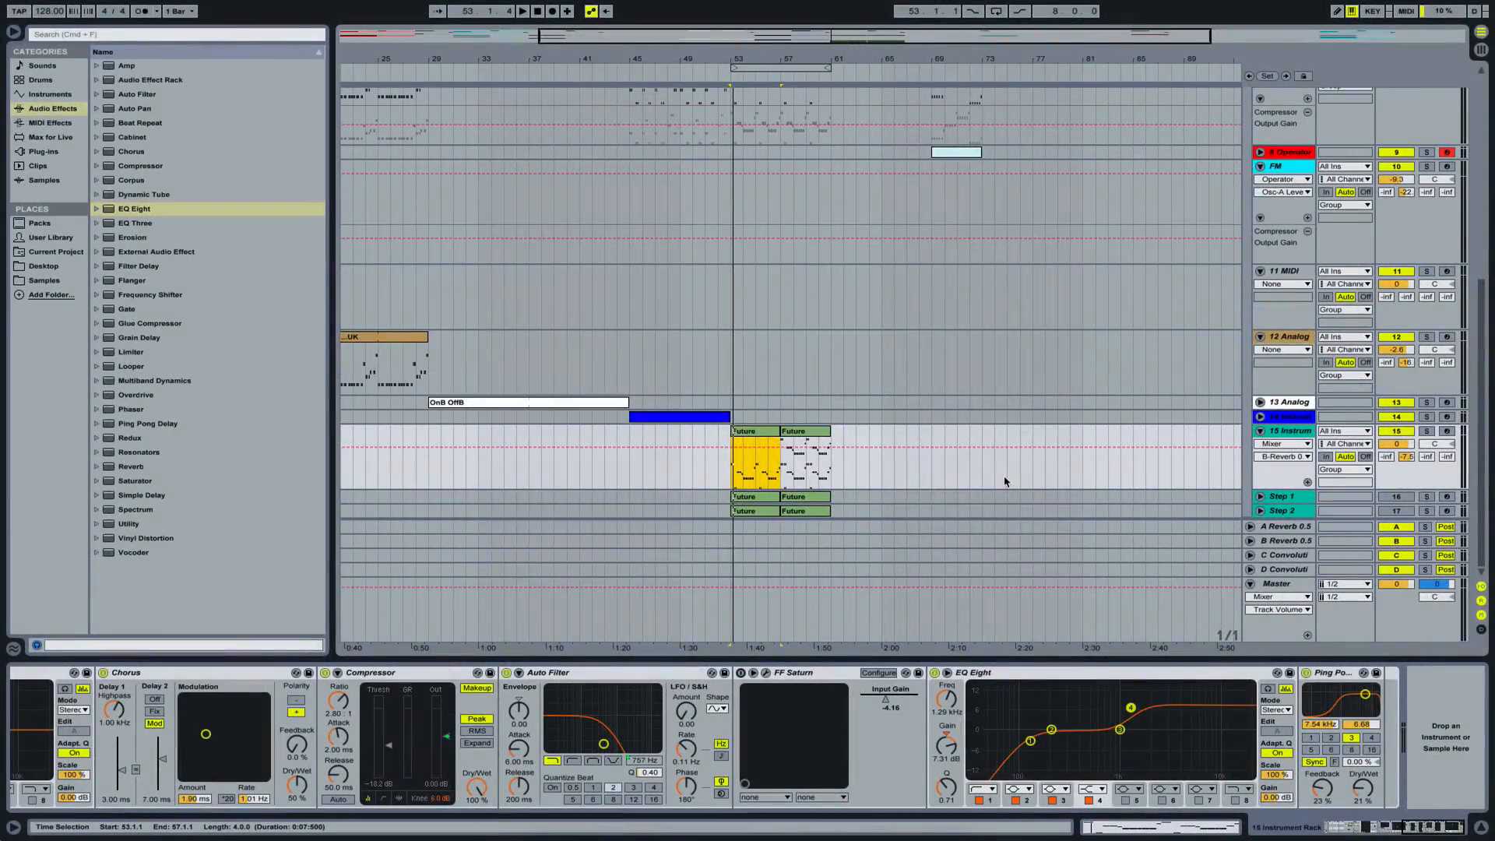
- Add a MIDI track below Step 2 and copy the first Future clip from track 15 onto it at bar 54
{"action": "left_click", "coordinate": [1277, 511]}
{"action": "key", "text": "super+shift+t"}
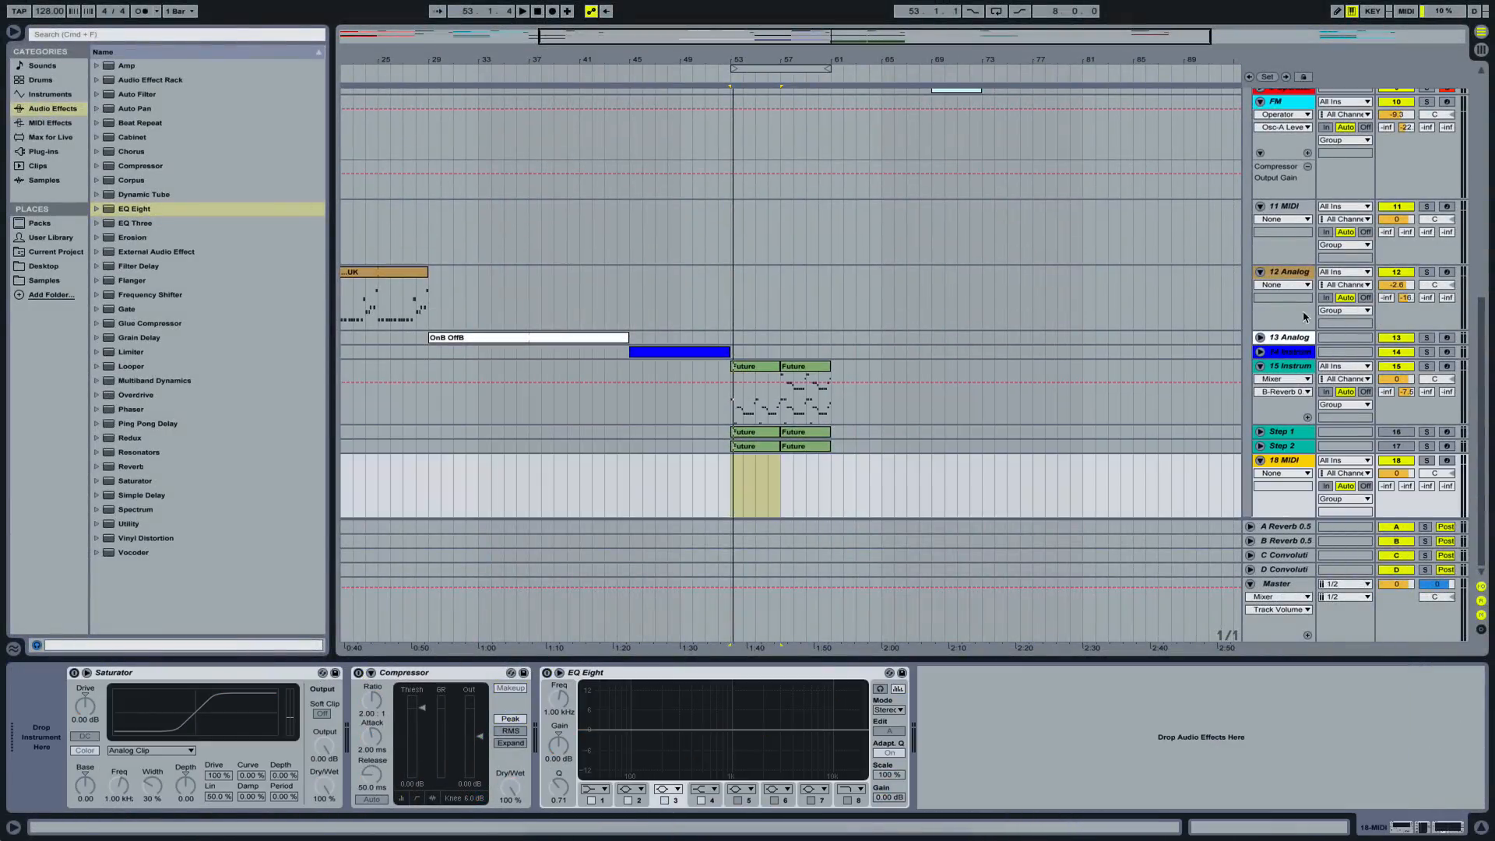
{"action": "left_click", "coordinate": [755, 365]}
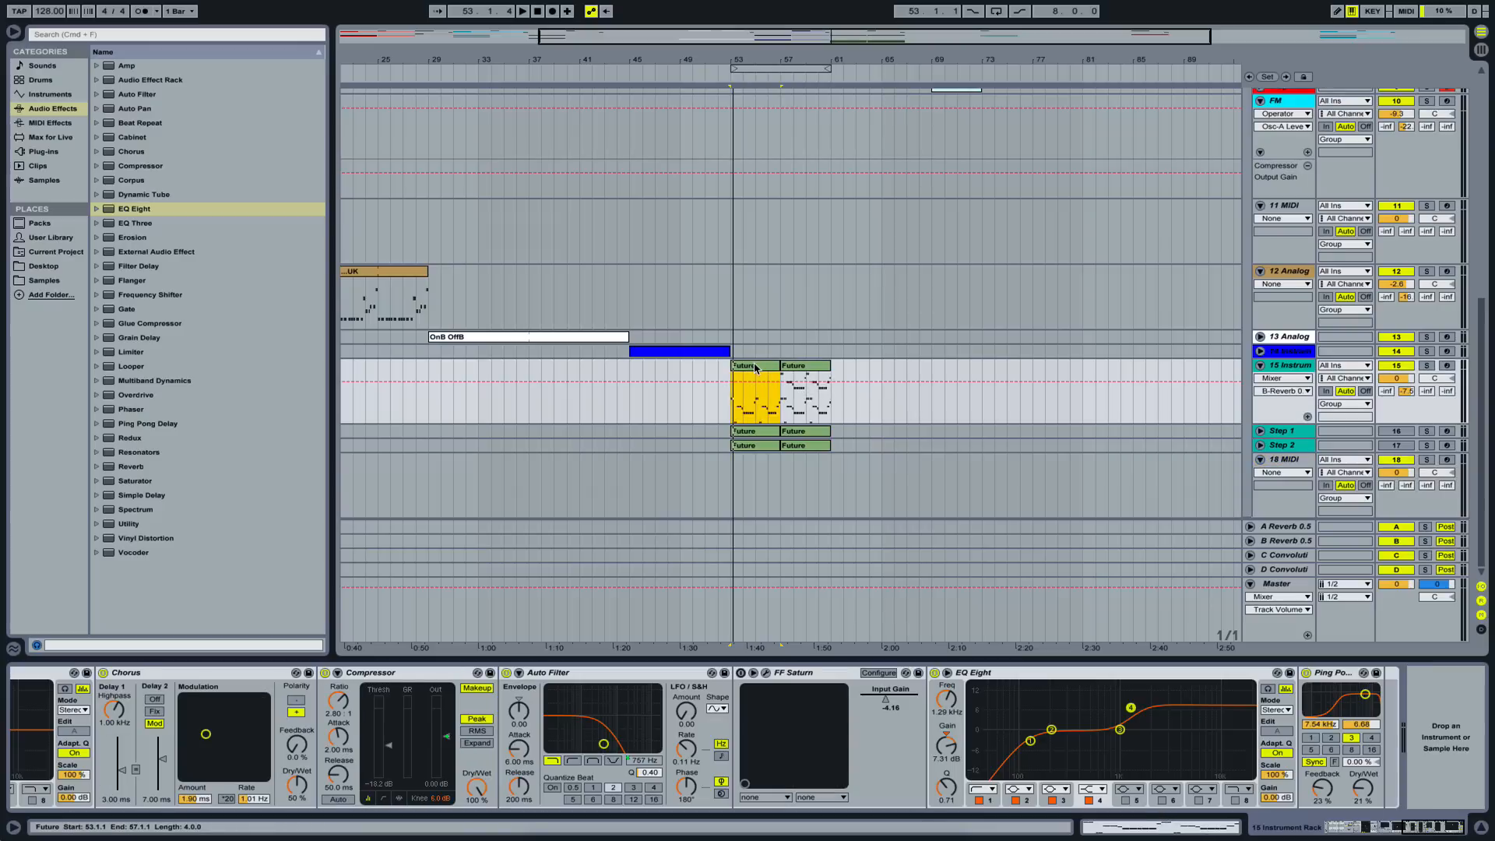
{"action": "left_click_drag", "start_coordinate": [755, 368], "coordinate": [767, 461]}
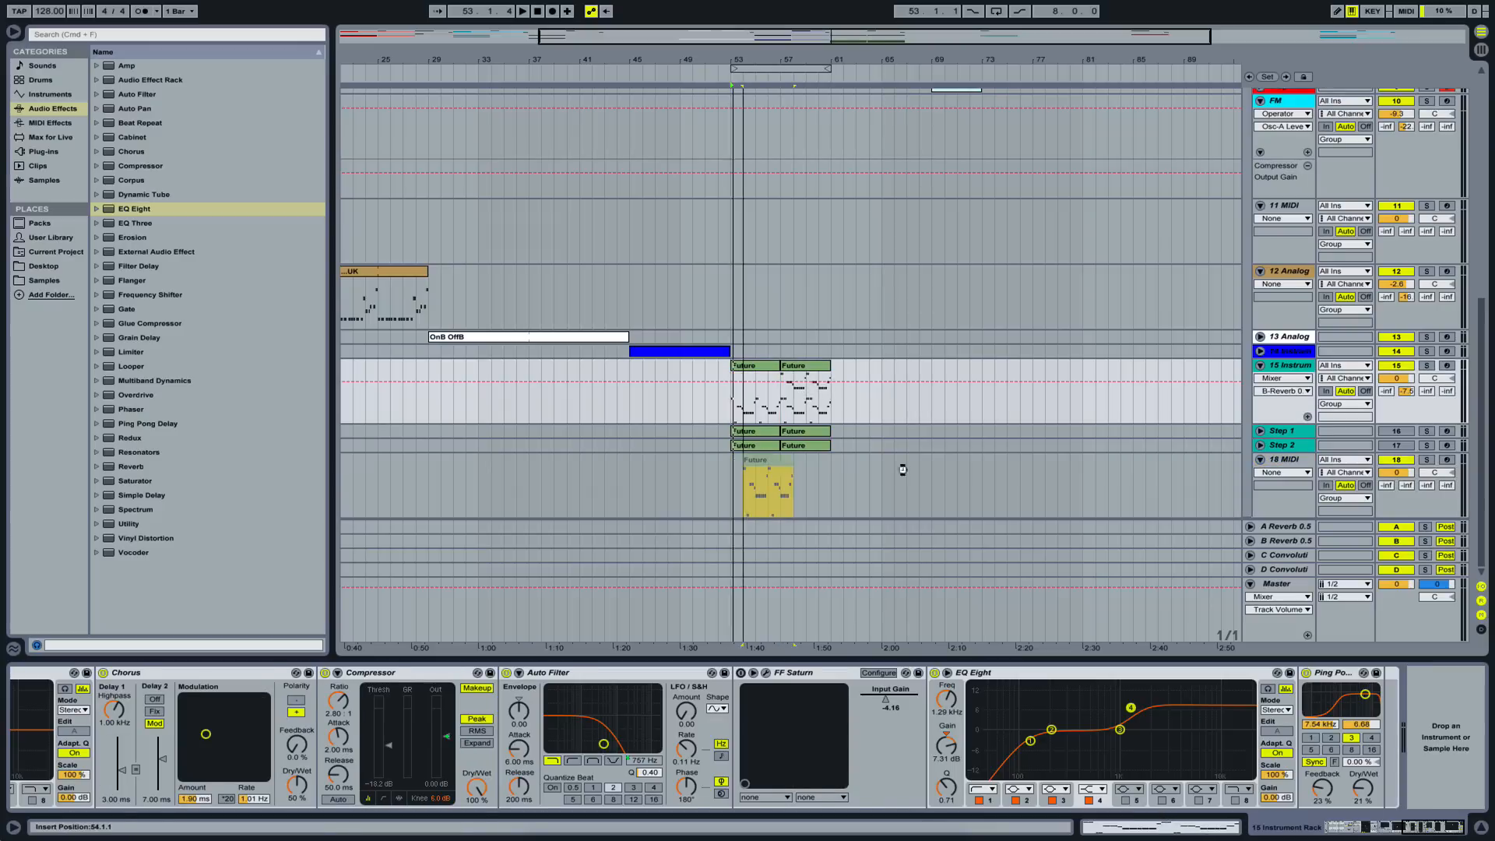
- Solo the new MIDI track and loop its copied Future clip over four bars from bar 54, checking playback briefly
{"action": "left_click", "coordinate": [1426, 459]}
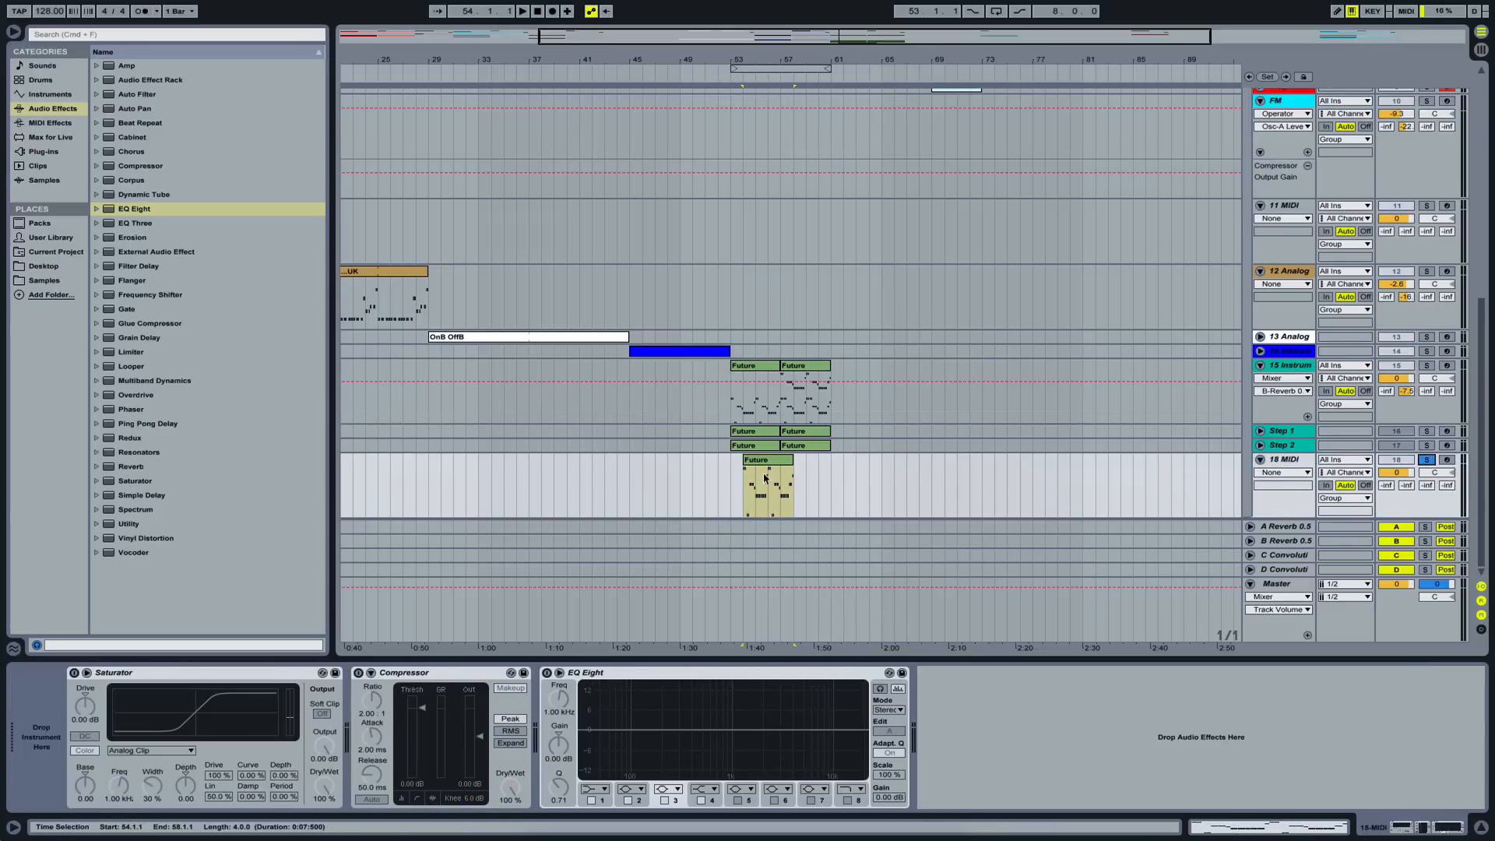
{"action": "key", "text": "super+l"}
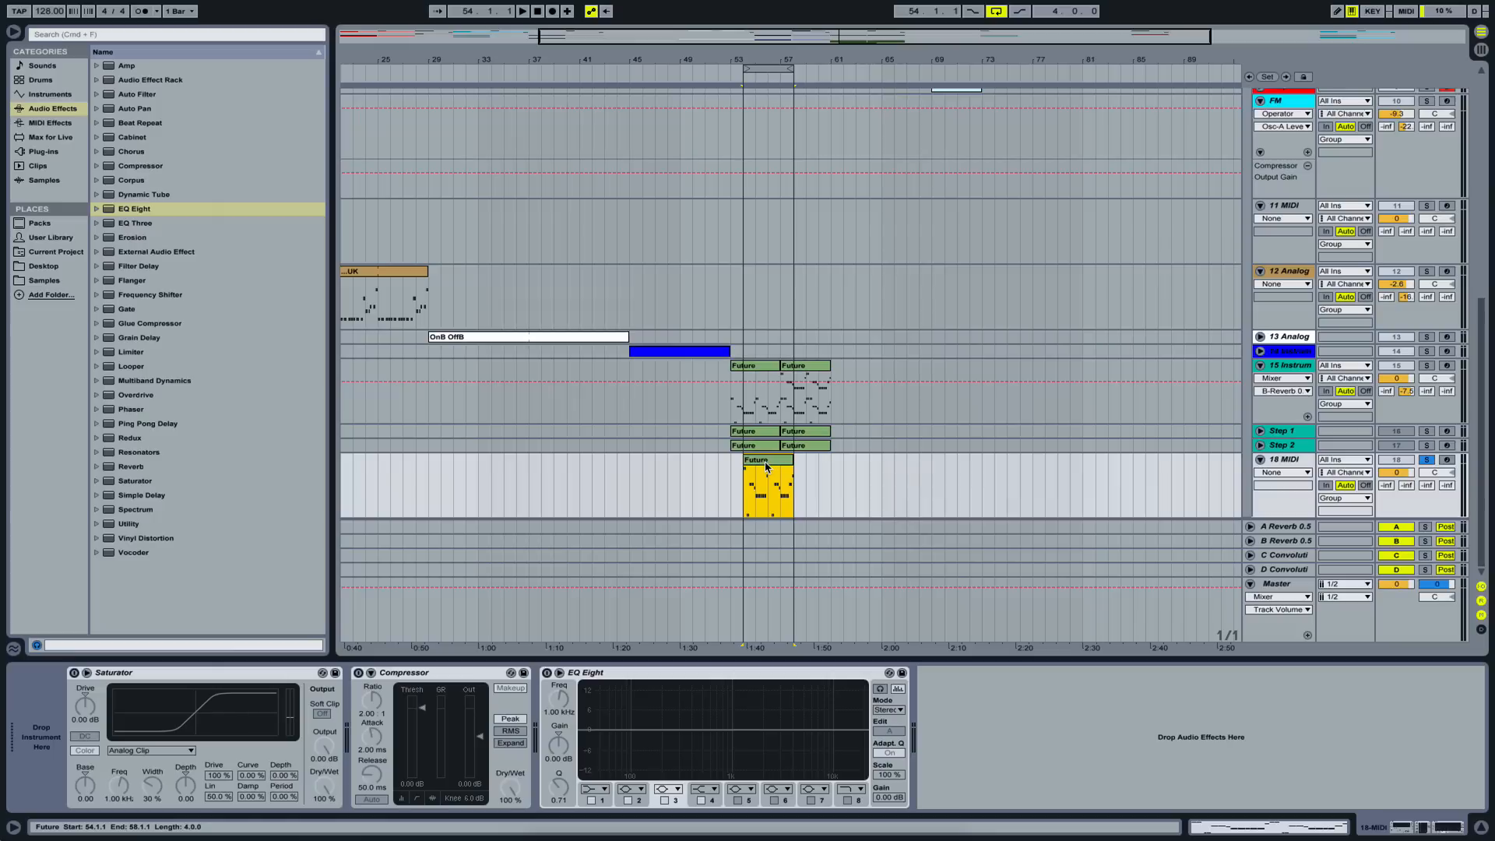
{"action": "key", "text": "space"}
{"action": "key", "text": "space"}
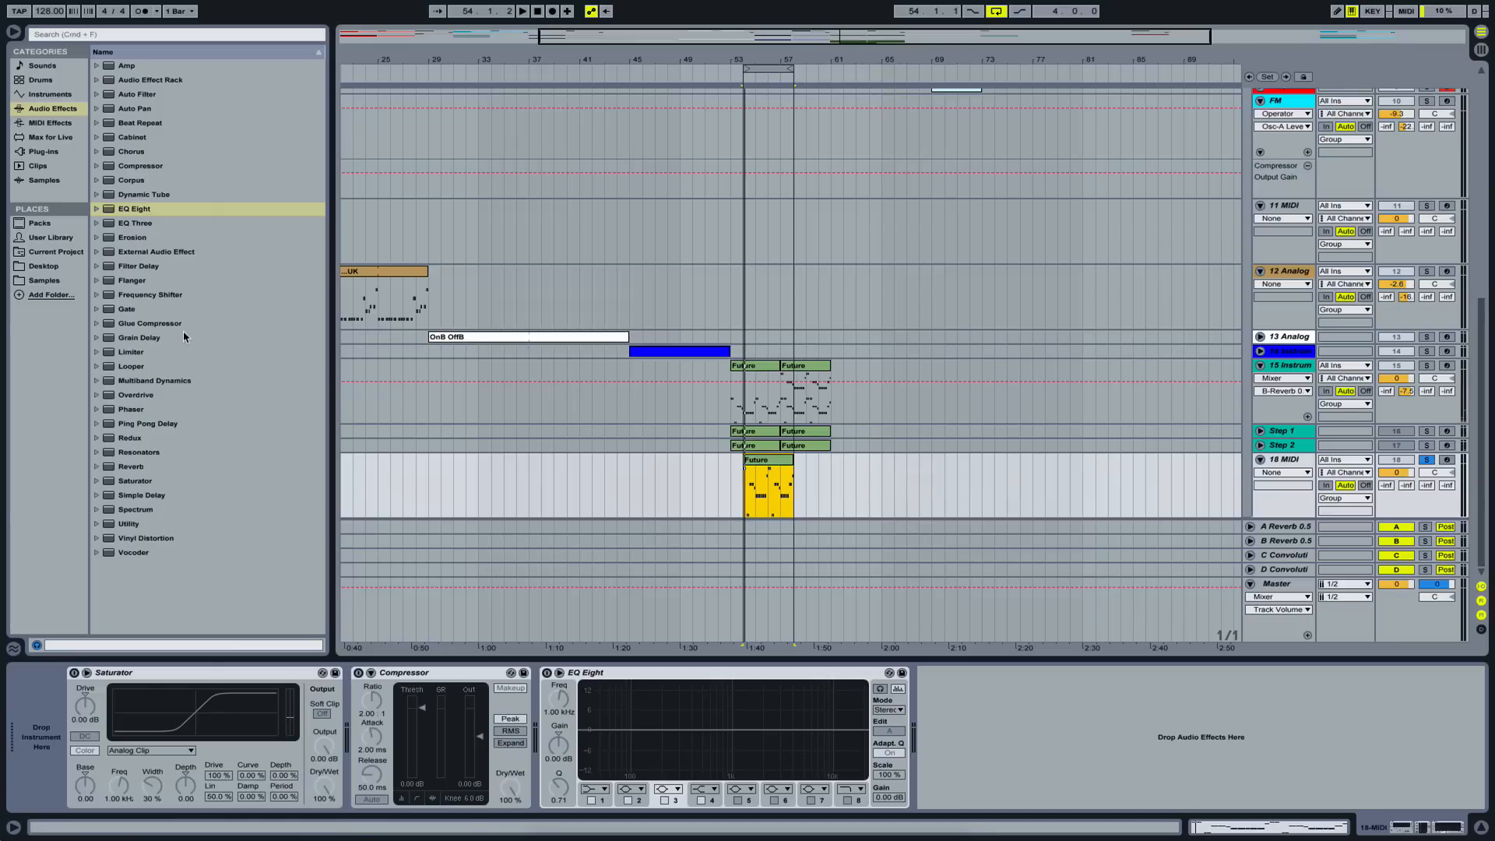
- Load the Operator instrument onto track 18 and audition the clip with its default sound
{"action": "left_click", "coordinate": [61, 95]}
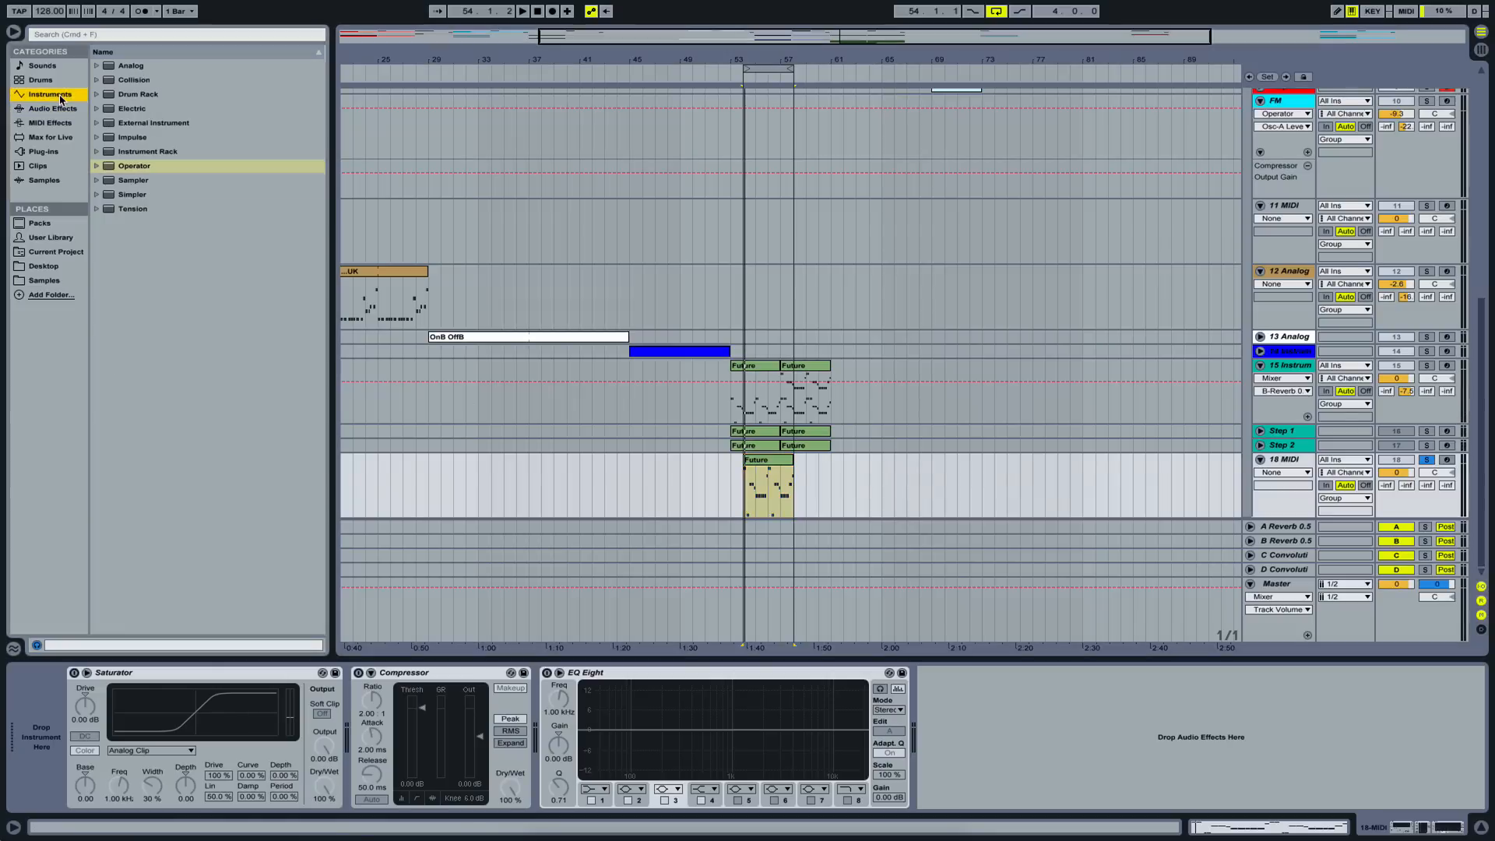
{"action": "double_click", "coordinate": [119, 167]}
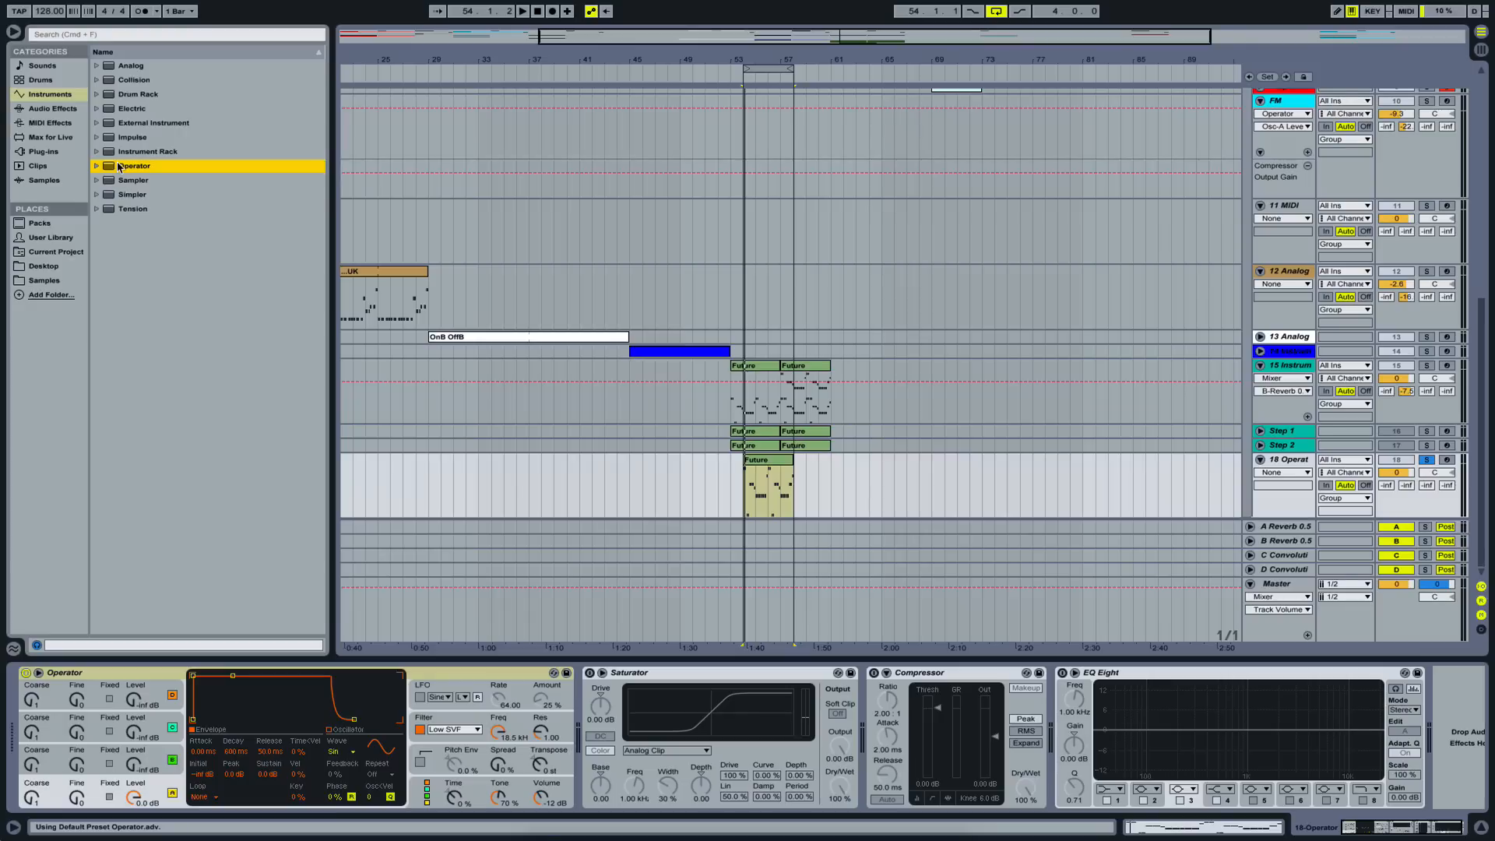
{"action": "key", "text": "space"}
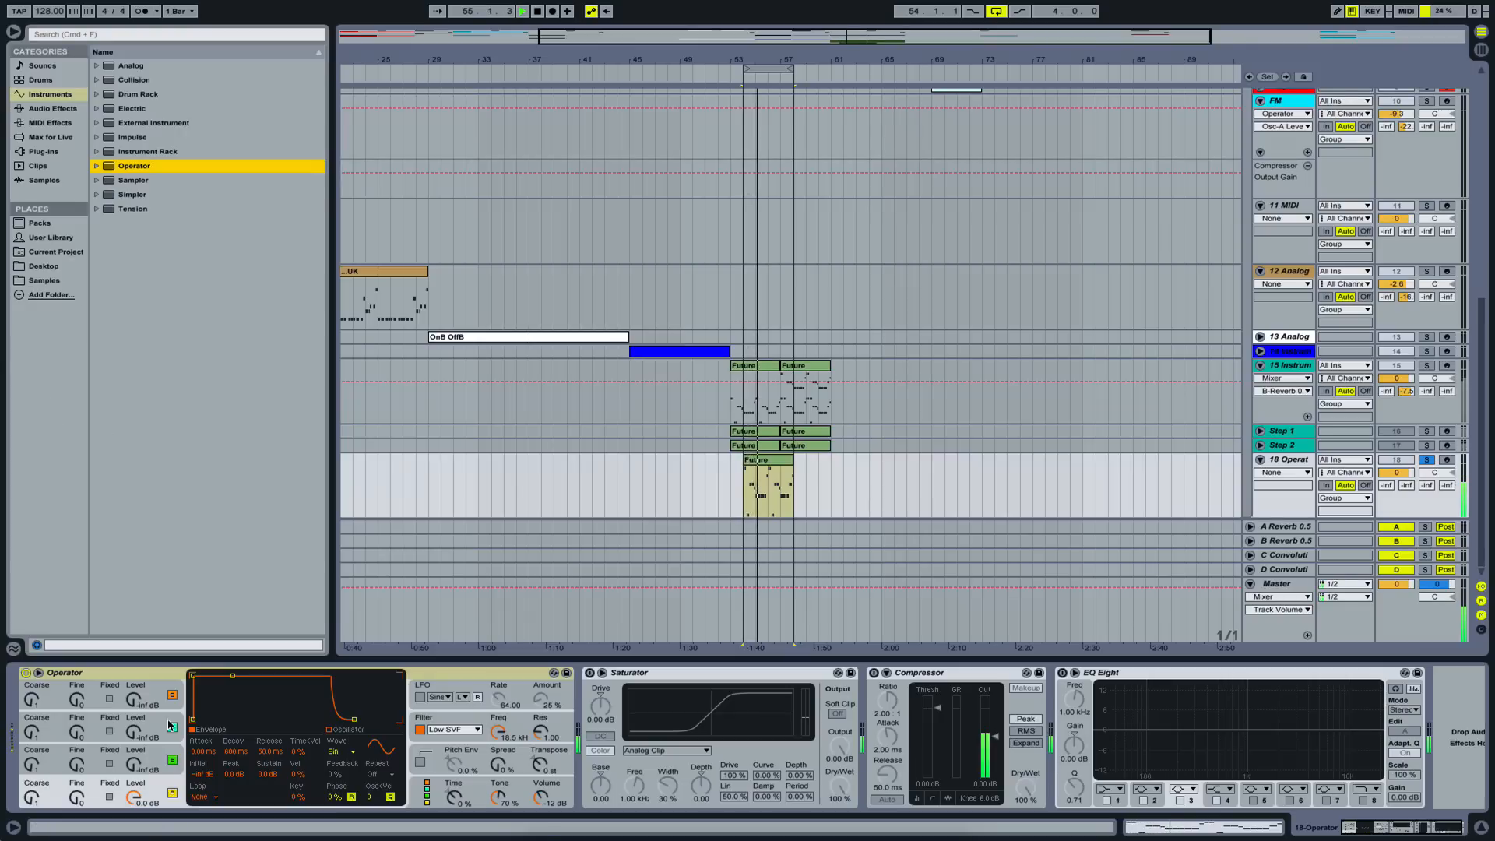
{"action": "key", "text": "space"}
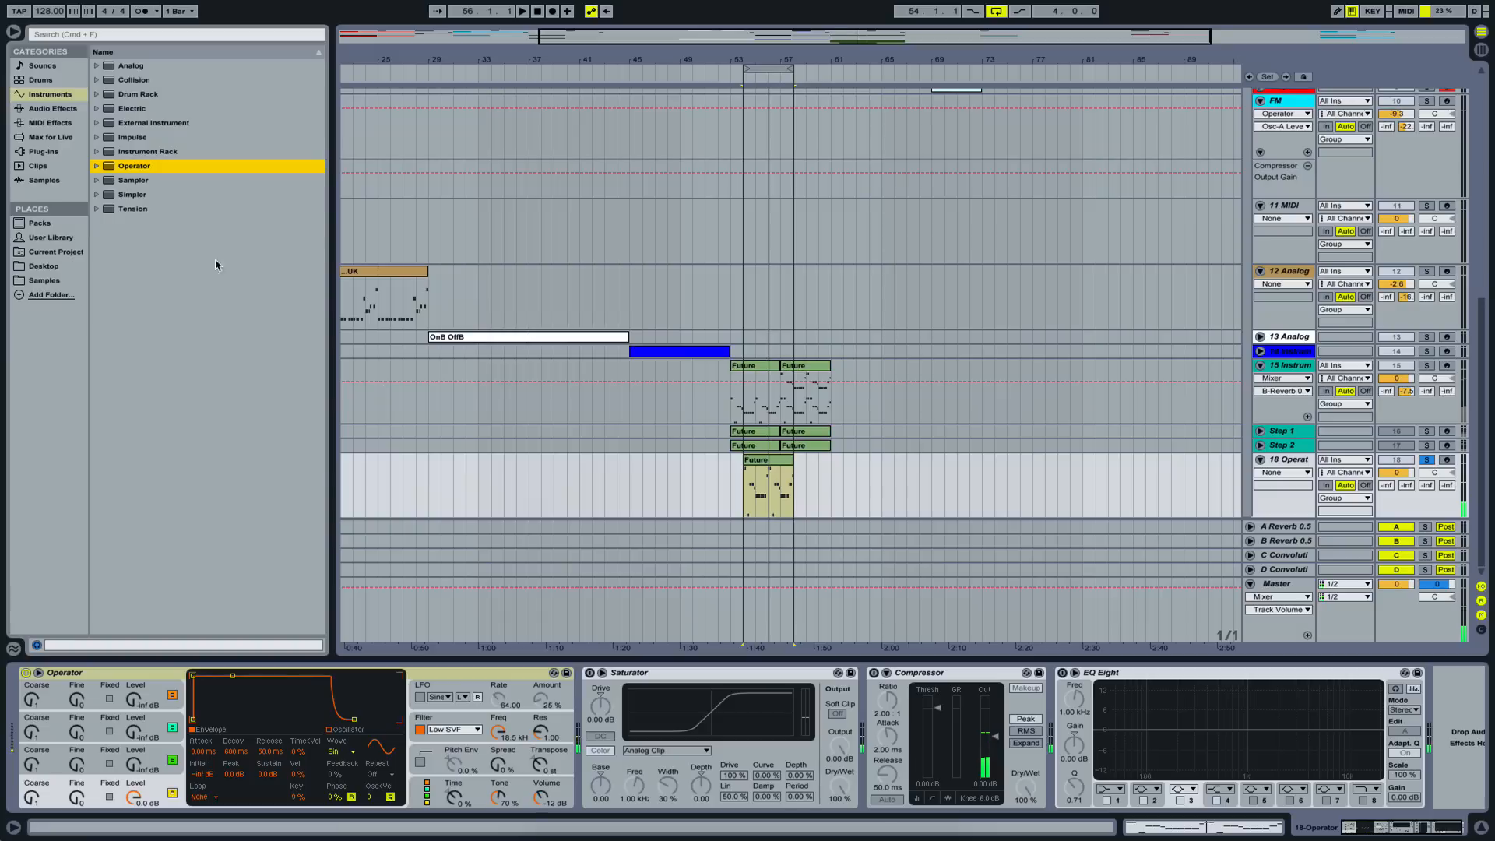
- Add the Pitch MIDI effect before Operator and transpose it by -12 semitones
{"action": "left_click", "coordinate": [50, 122]}
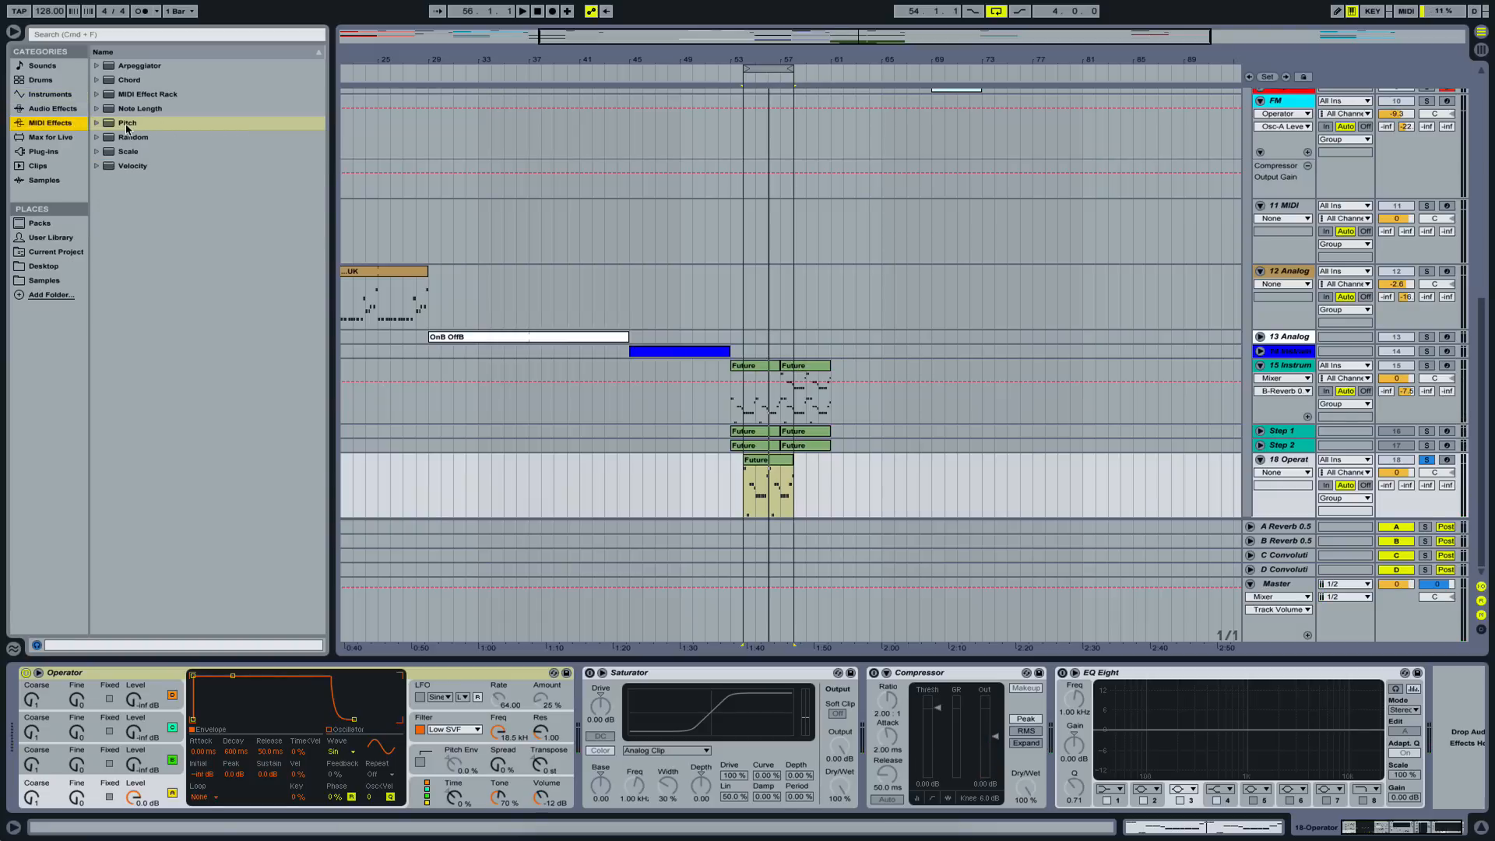
{"action": "double_click", "coordinate": [127, 124]}
{"action": "left_click", "coordinate": [43, 708]}
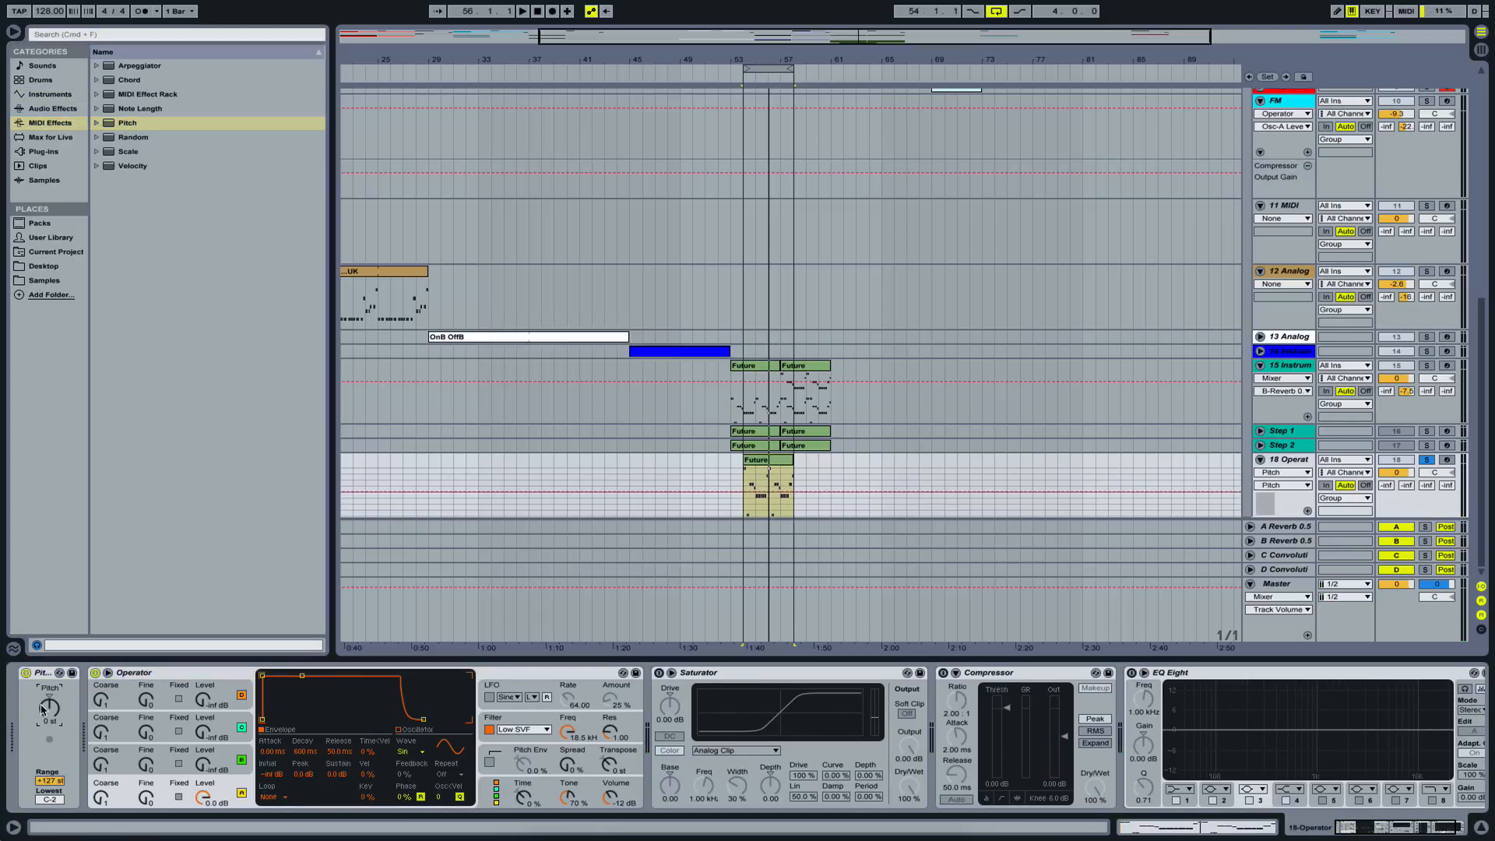
{"action": "mouse_move", "coordinate": [43, 708]}
{"action": "left_mouse_down"}
{"action": "mouse_move", "coordinate": [43, 727]}
{"action": "mouse_move", "coordinate": [43, 708]}
{"action": "left_mouse_up"}
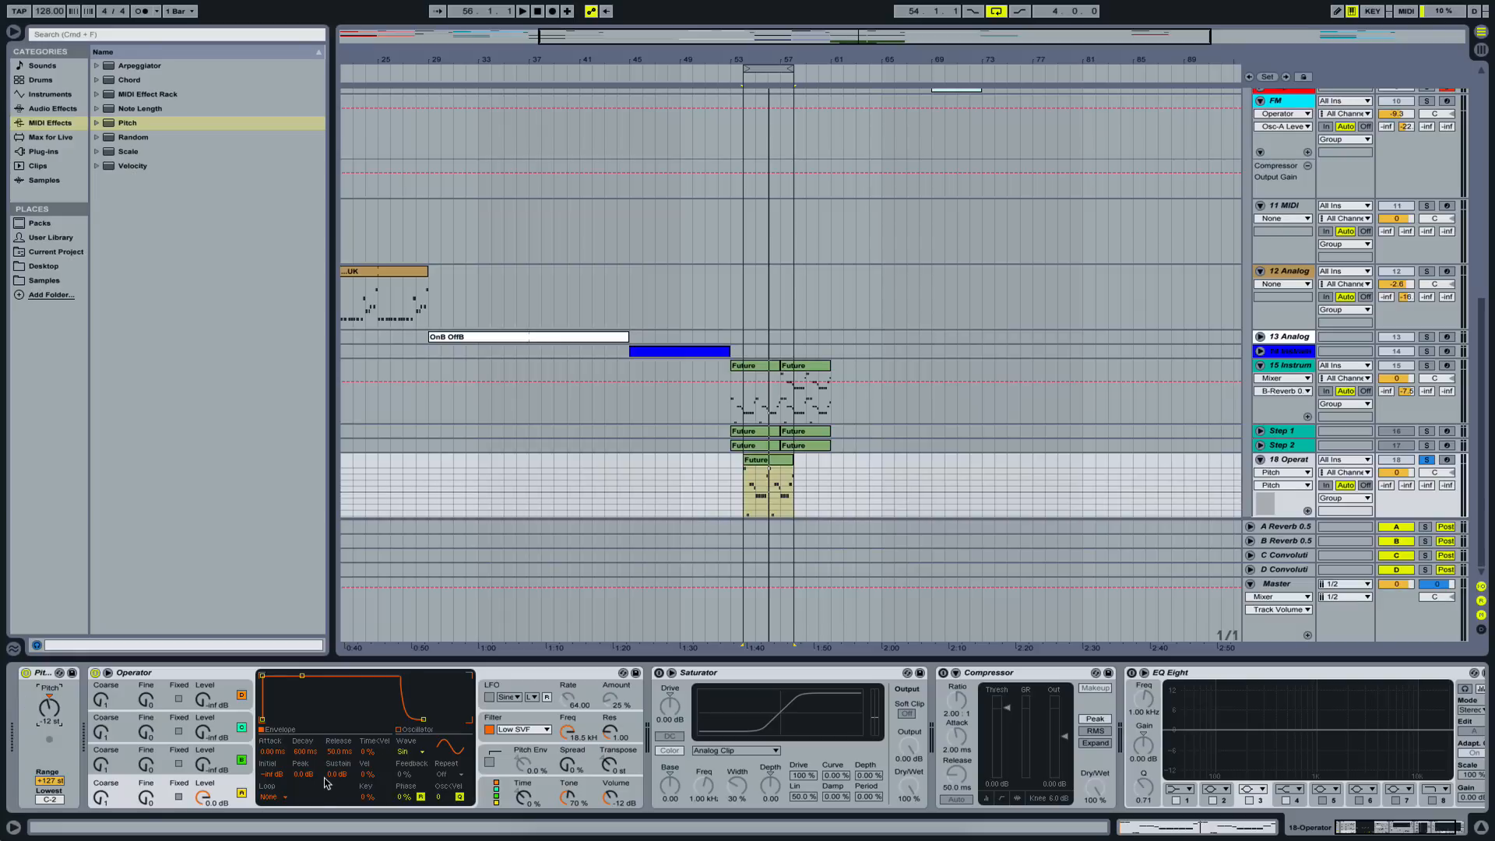
- Set Operator's oscillator A waveform to Square D and start playback
{"action": "left_click", "coordinate": [407, 752]}
{"action": "left_click", "coordinate": [439, 694]}
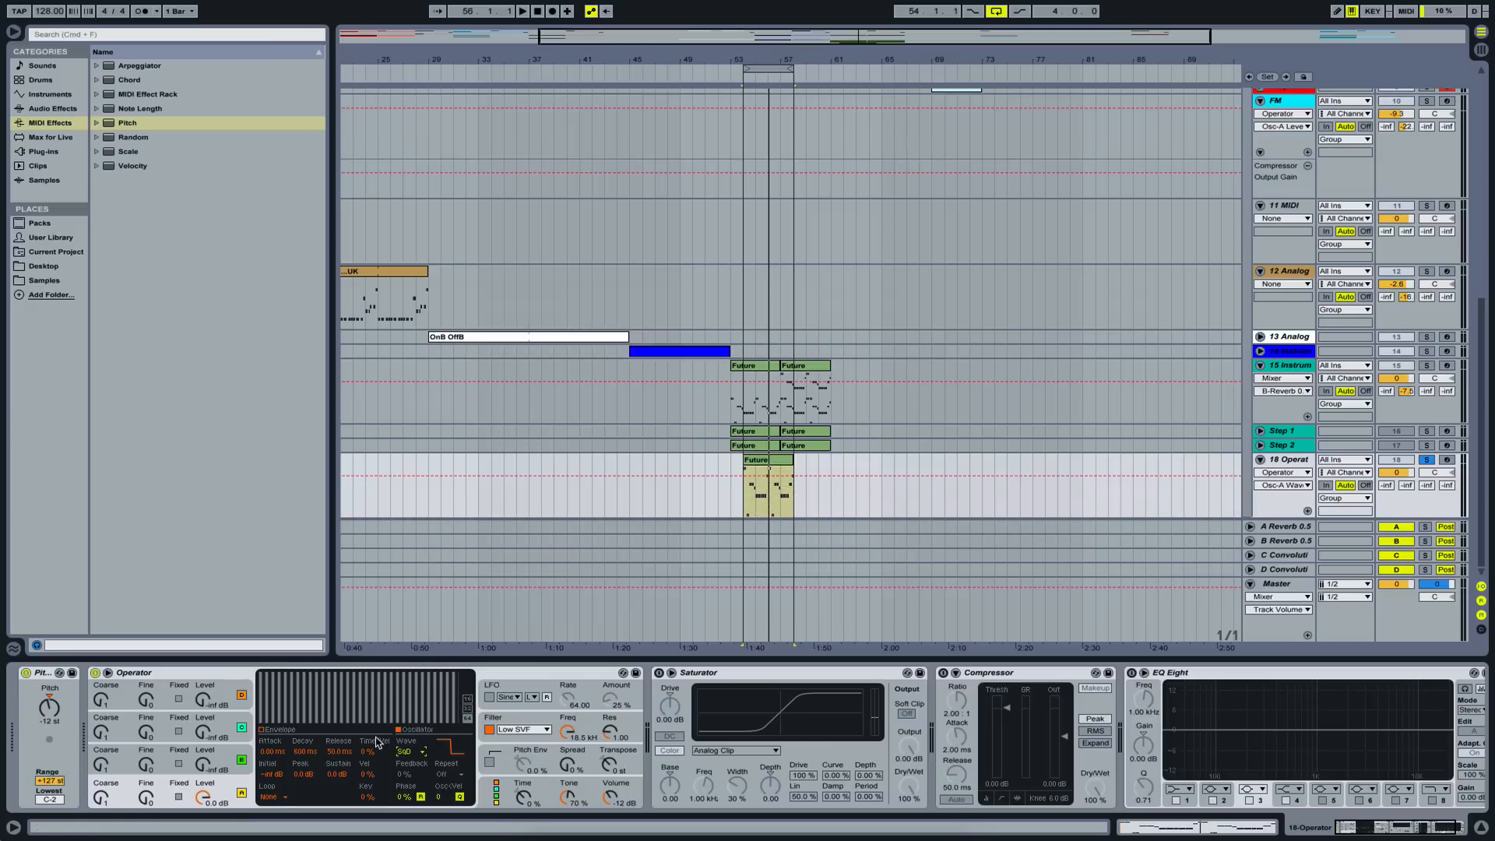
{"action": "key", "text": "space"}
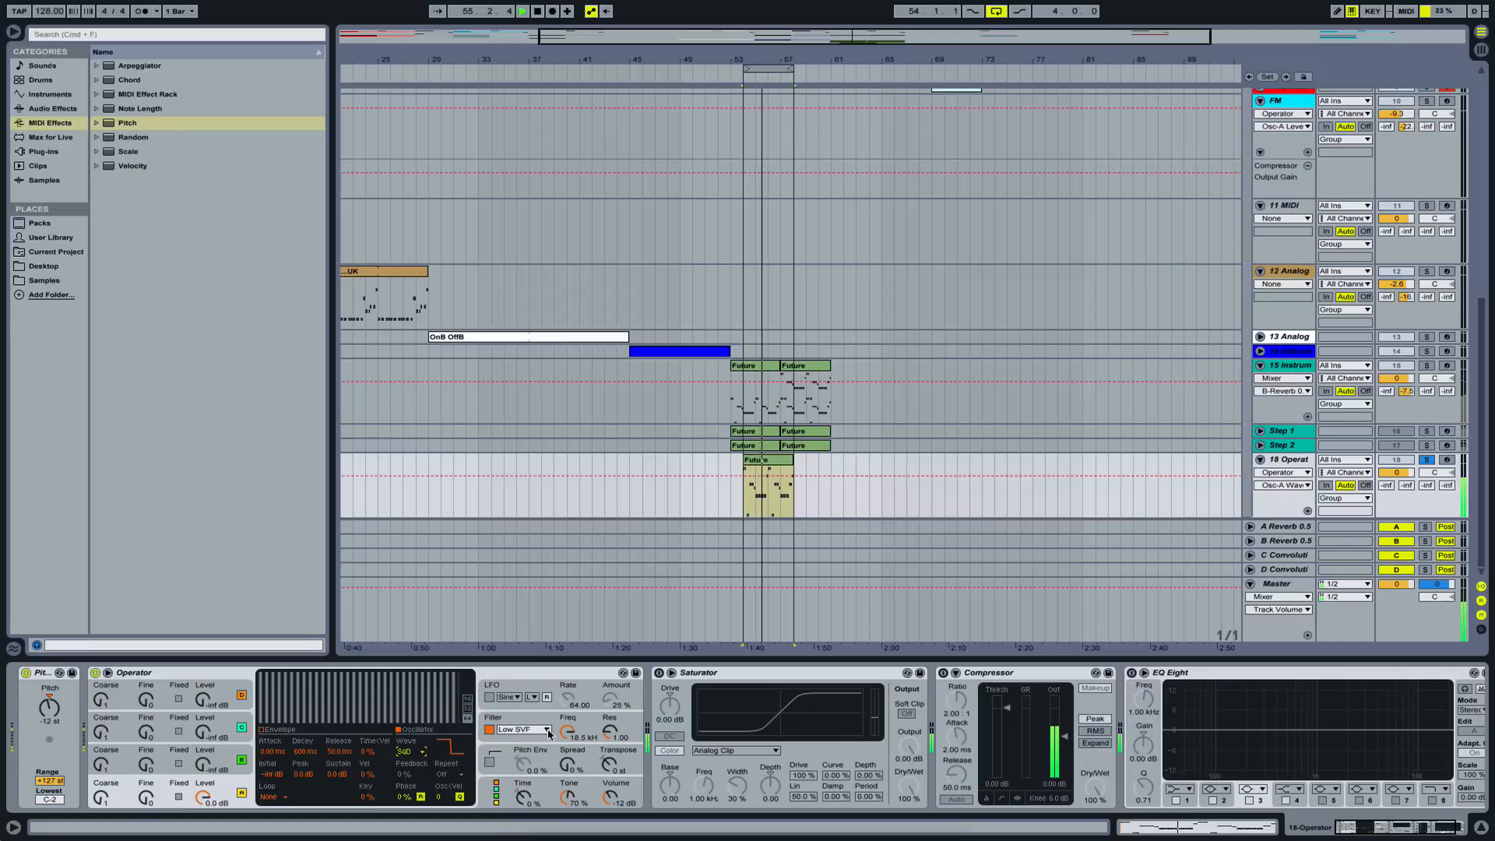
- Sweep Operator's low-pass filter frequency and bring it down to 64.5 Hz
{"action": "left_click_drag", "start_coordinate": [567, 733], "coordinate": [566, 810]}
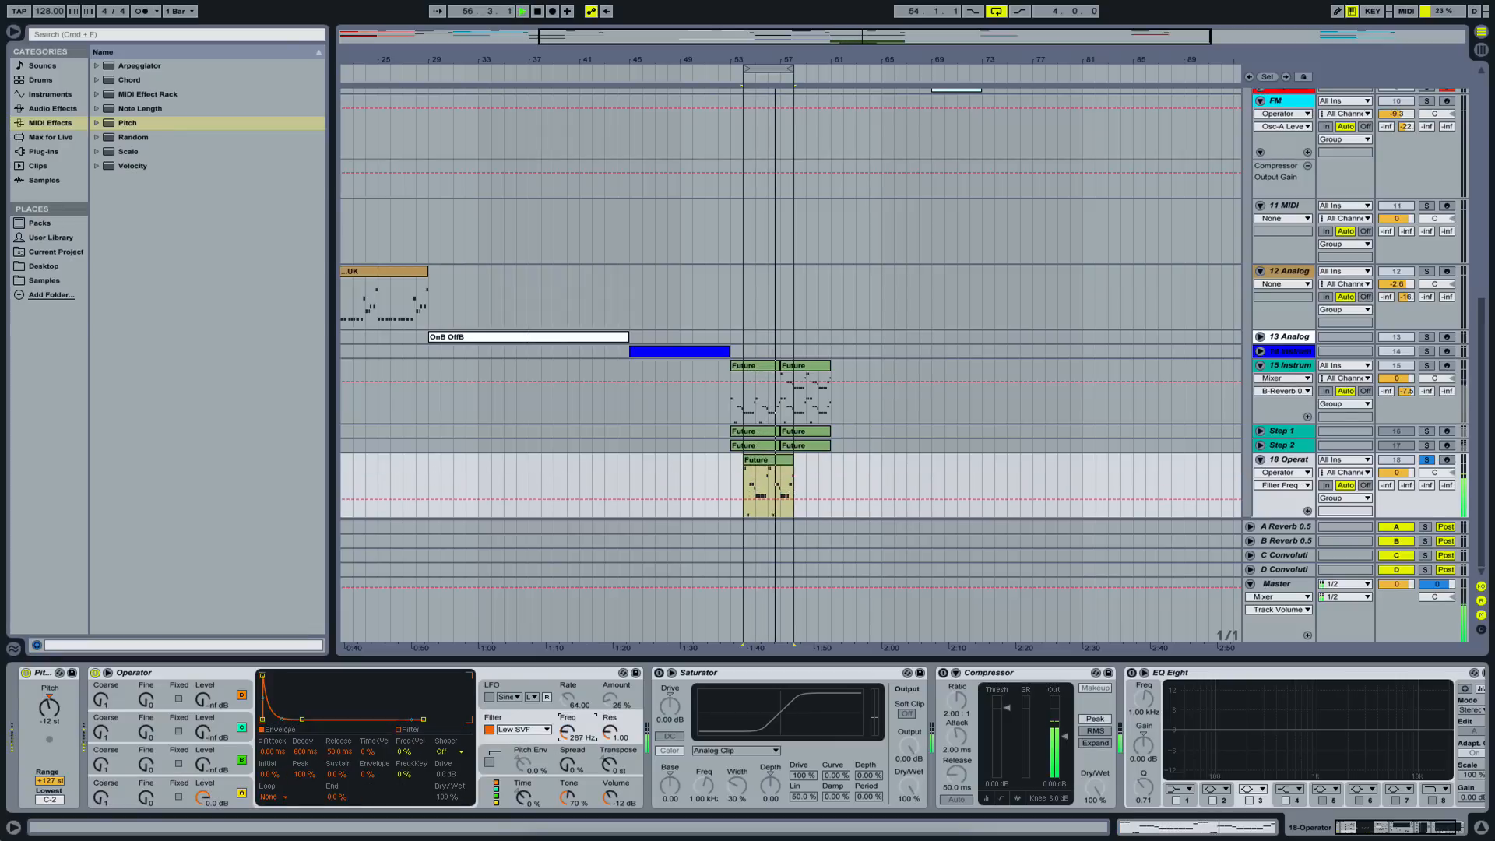
{"action": "key", "text": "space"}
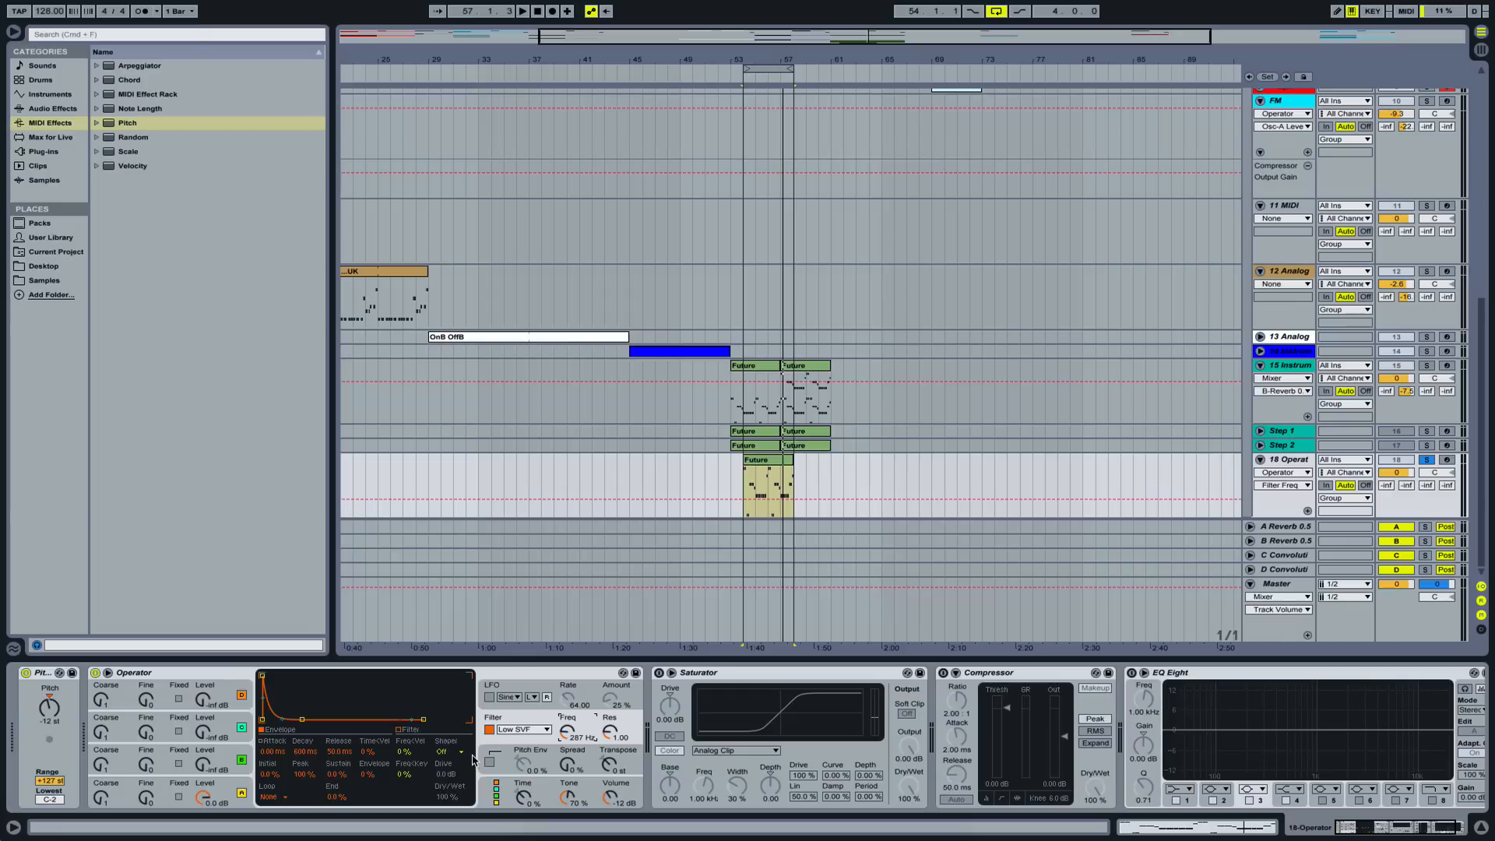
{"action": "left_click_drag", "start_coordinate": [568, 731], "coordinate": [568, 685]}
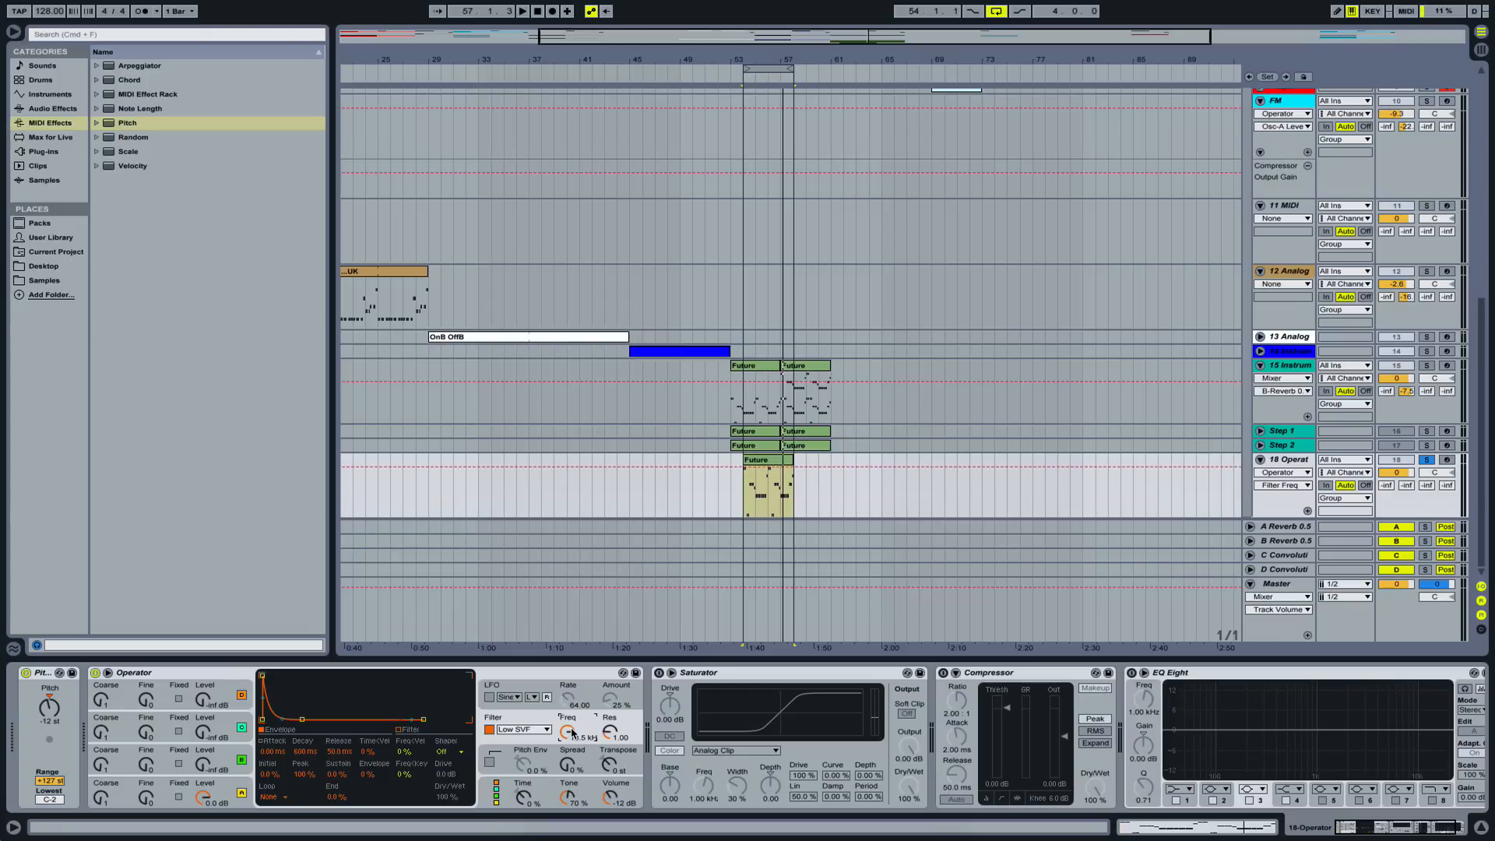
{"action": "left_click_drag", "start_coordinate": [572, 732], "coordinate": [572, 786]}
{"action": "left_click_drag", "start_coordinate": [568, 731], "coordinate": [567, 735]}
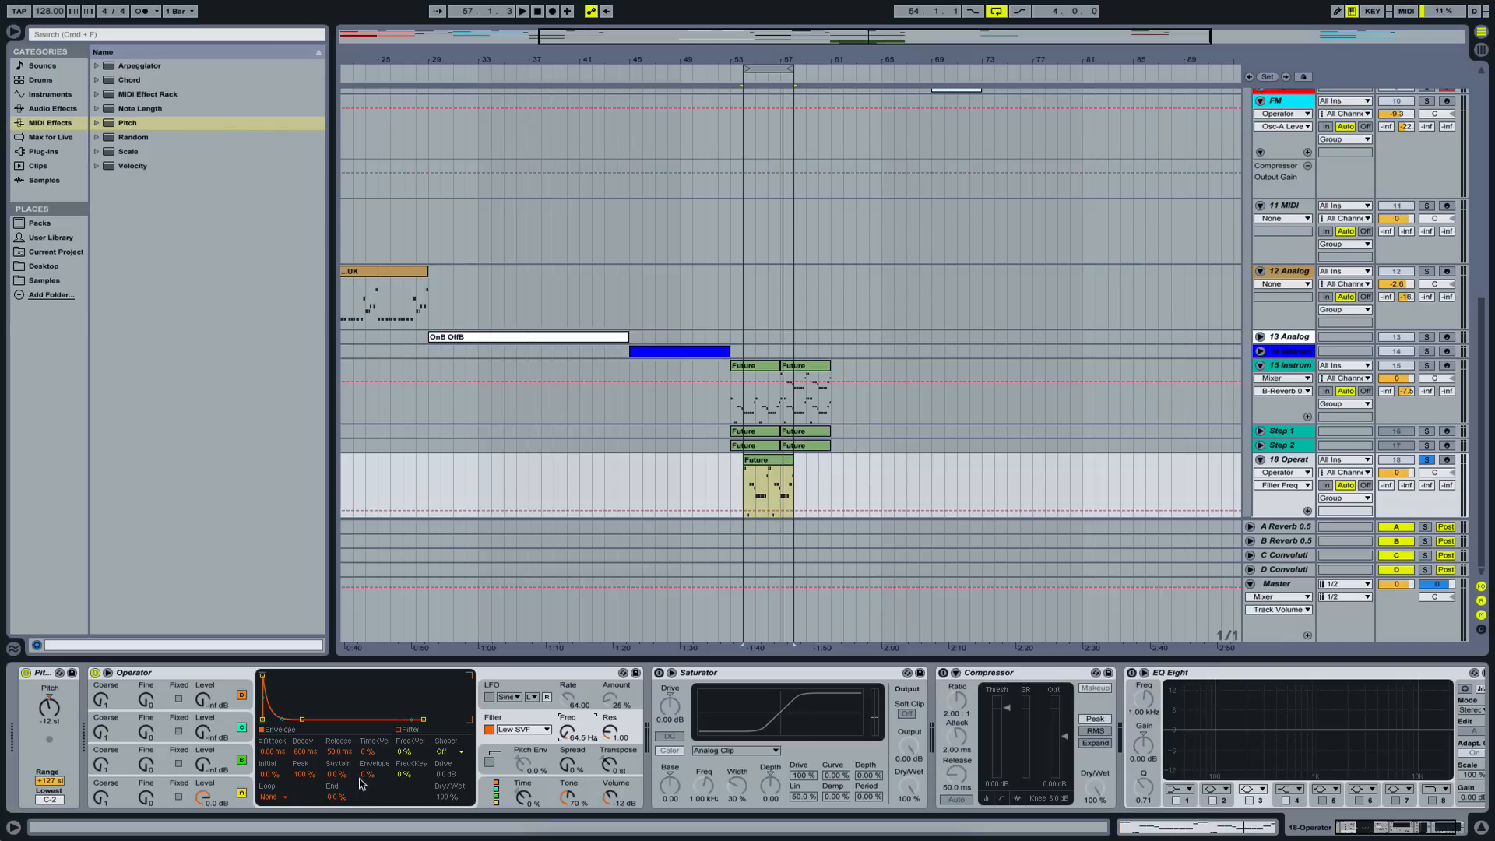
- Set the filter envelope amount to 47% and lengthen the envelope decay slightly while auditioning the loop
{"action": "left_click_drag", "start_coordinate": [366, 773], "coordinate": [367, 753]}
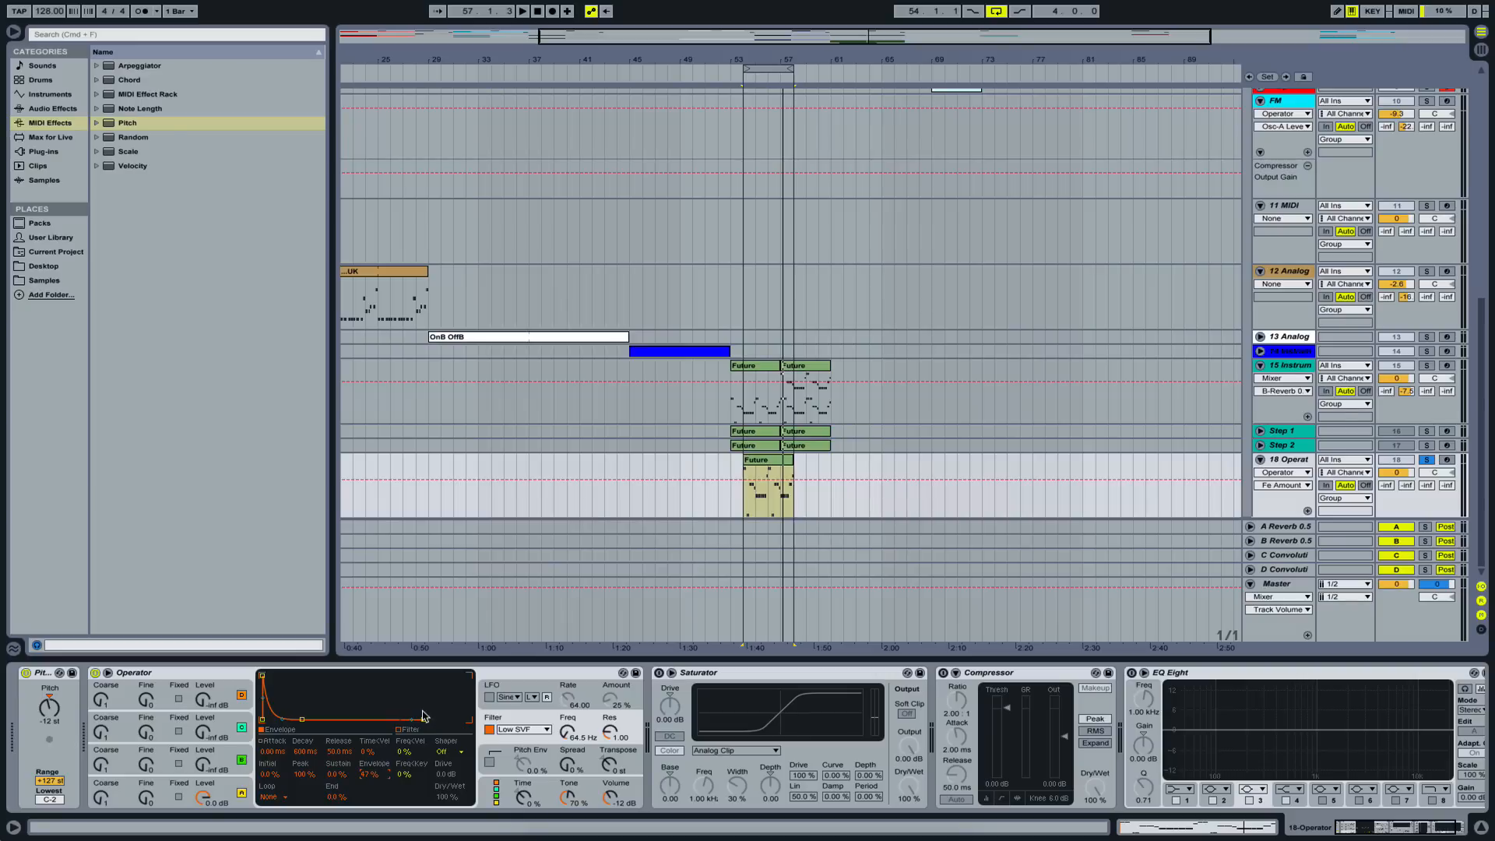
{"action": "key", "text": "space"}
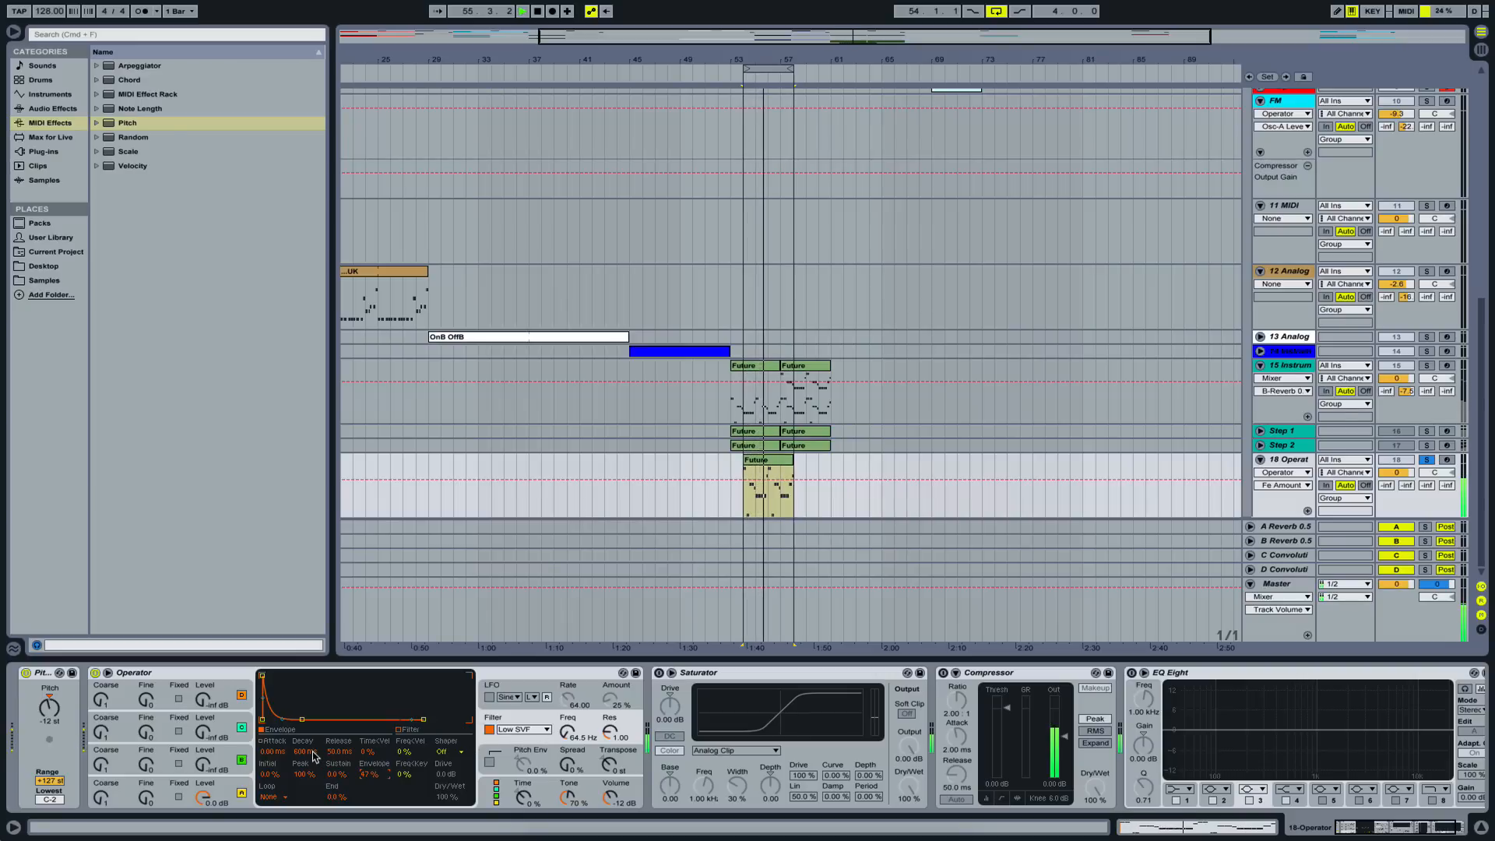
{"action": "mouse_move", "coordinate": [305, 752]}
{"action": "left_mouse_down"}
{"action": "mouse_move", "coordinate": [305, 778]}
{"action": "mouse_move", "coordinate": [305, 744]}
{"action": "left_mouse_up"}
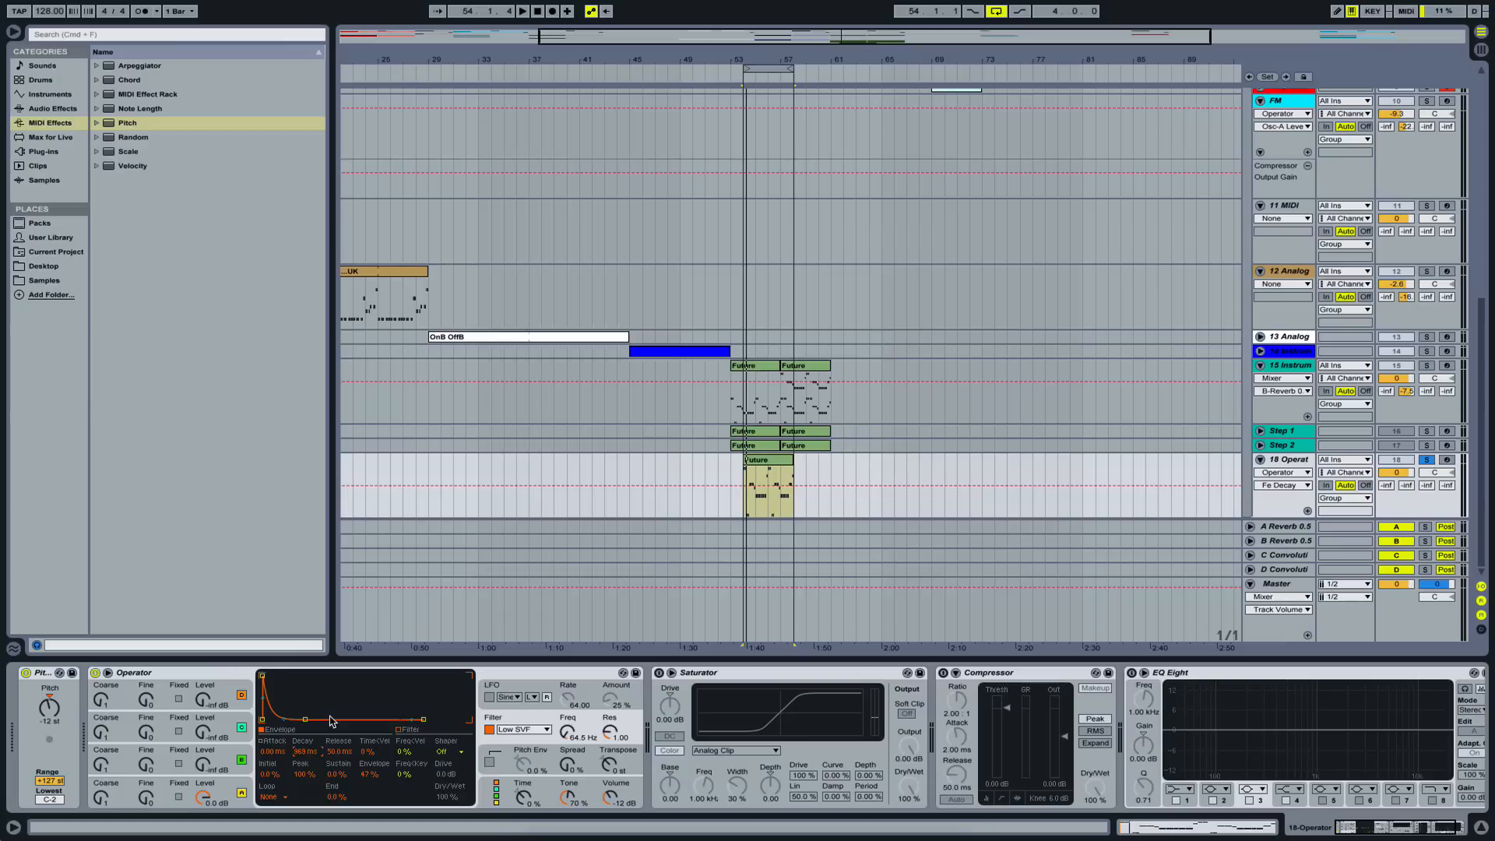
- Set Operator's oscillator B to the Square D waveform and its level to -21 dB while the loop plays
{"action": "left_click", "coordinate": [210, 767]}
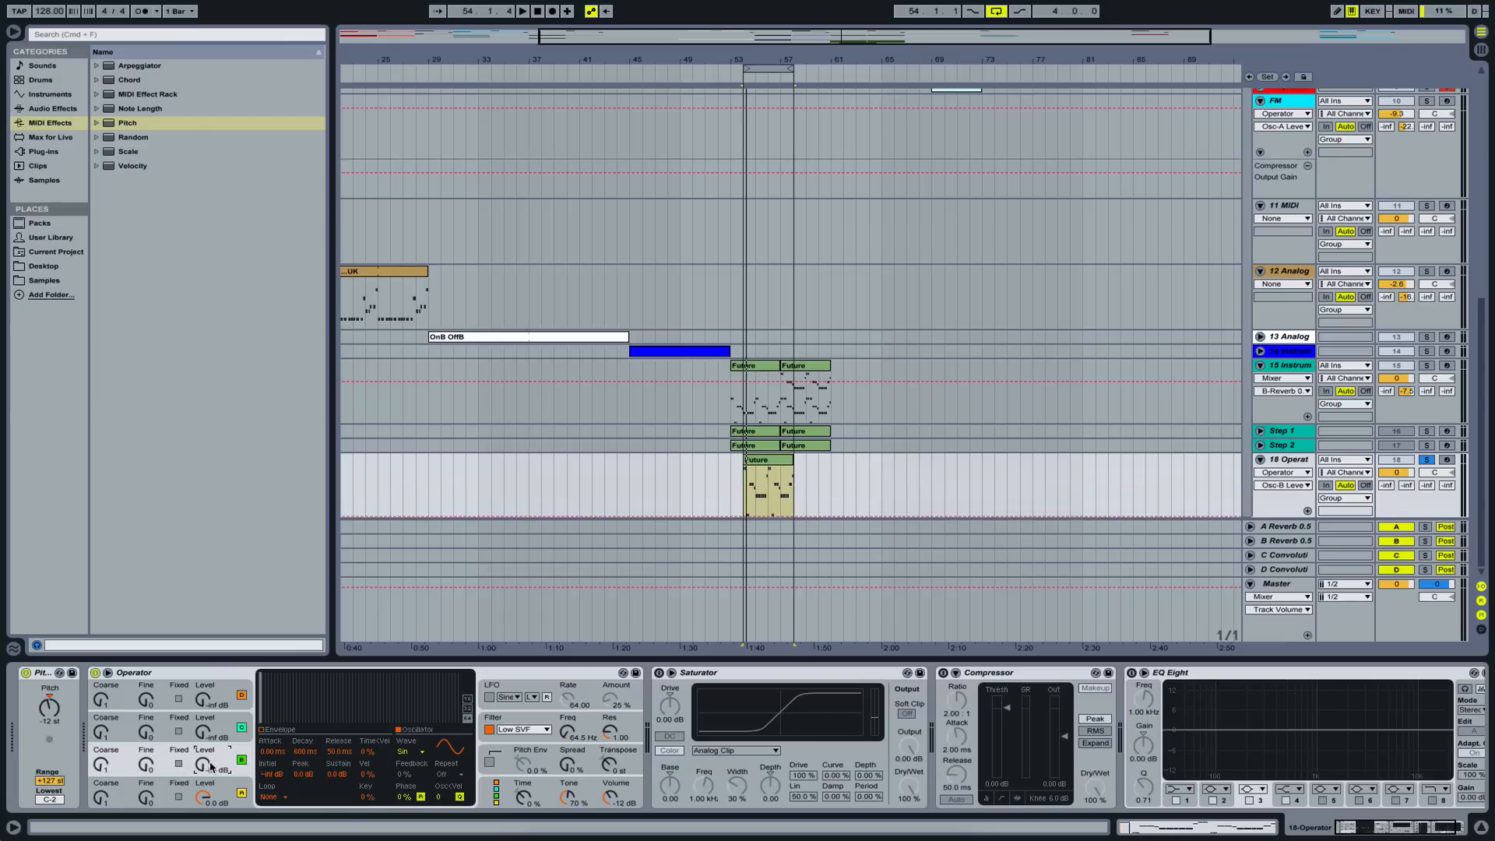
{"action": "left_click", "coordinate": [412, 752]}
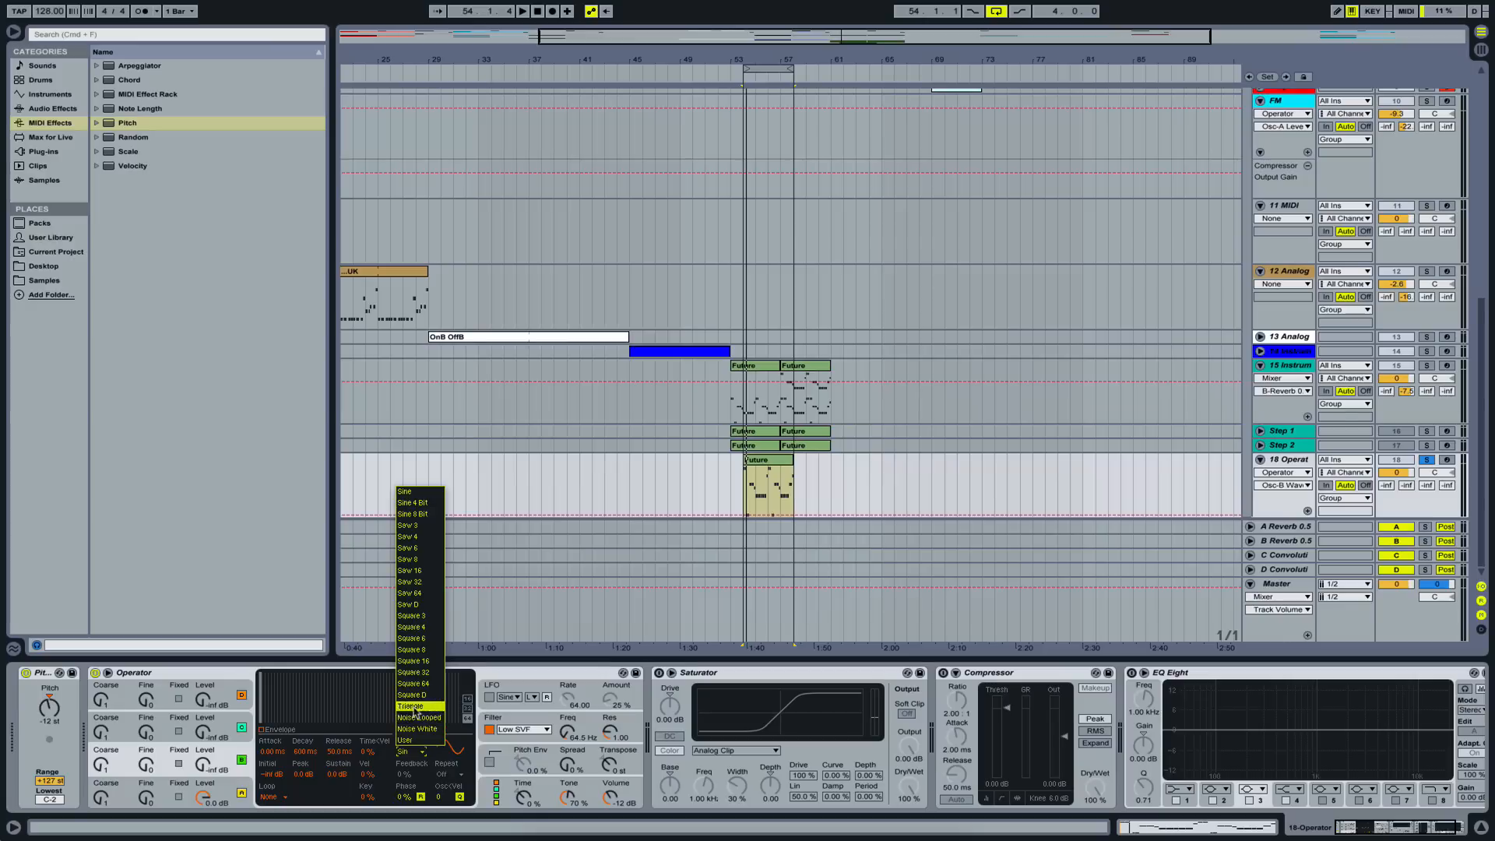
{"action": "left_click", "coordinate": [317, 701]}
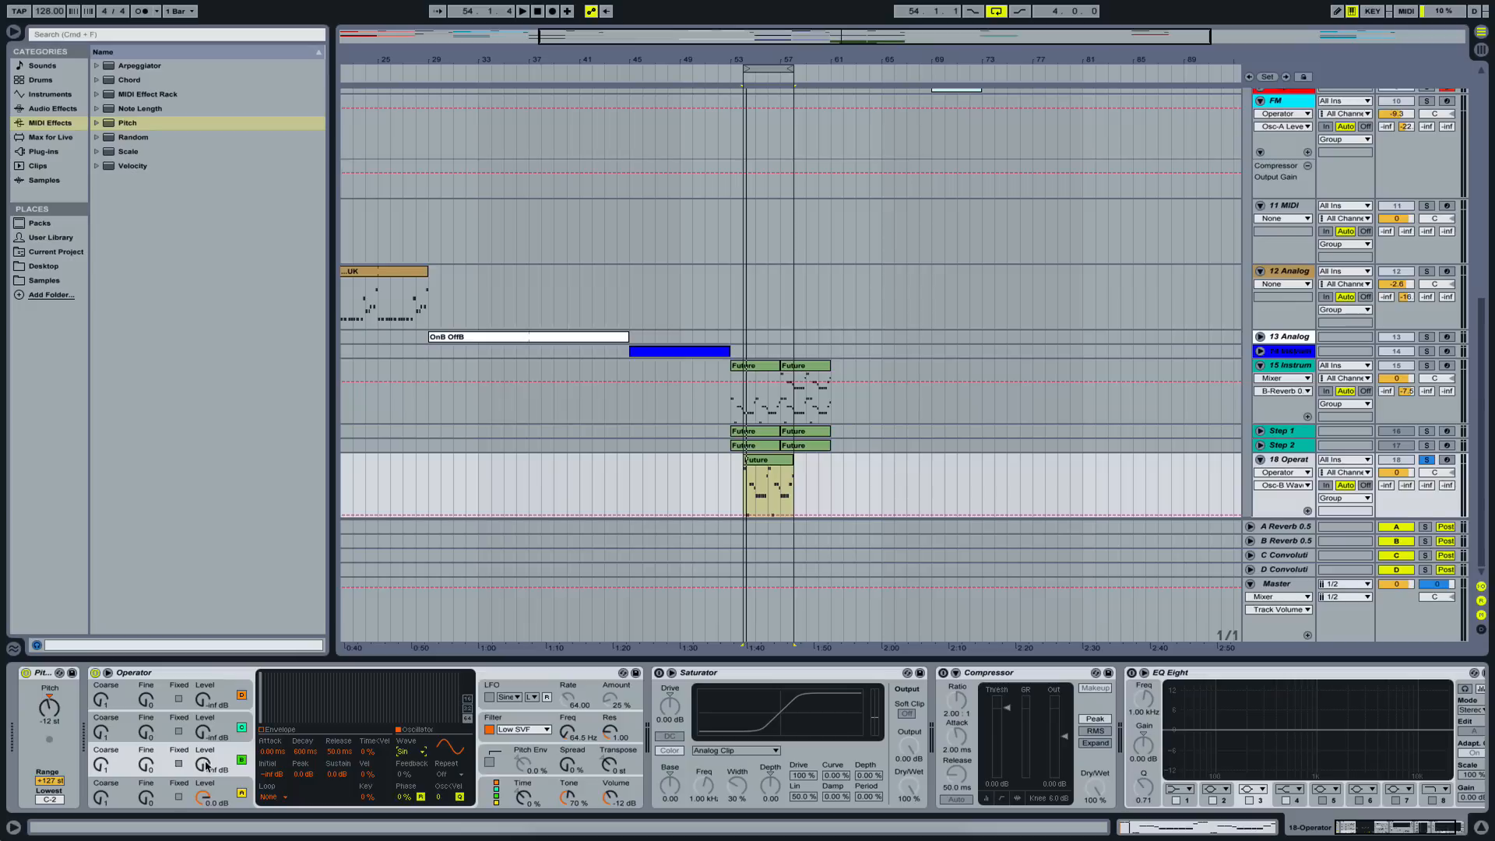
{"action": "left_click_drag", "start_coordinate": [208, 767], "coordinate": [208, 747]}
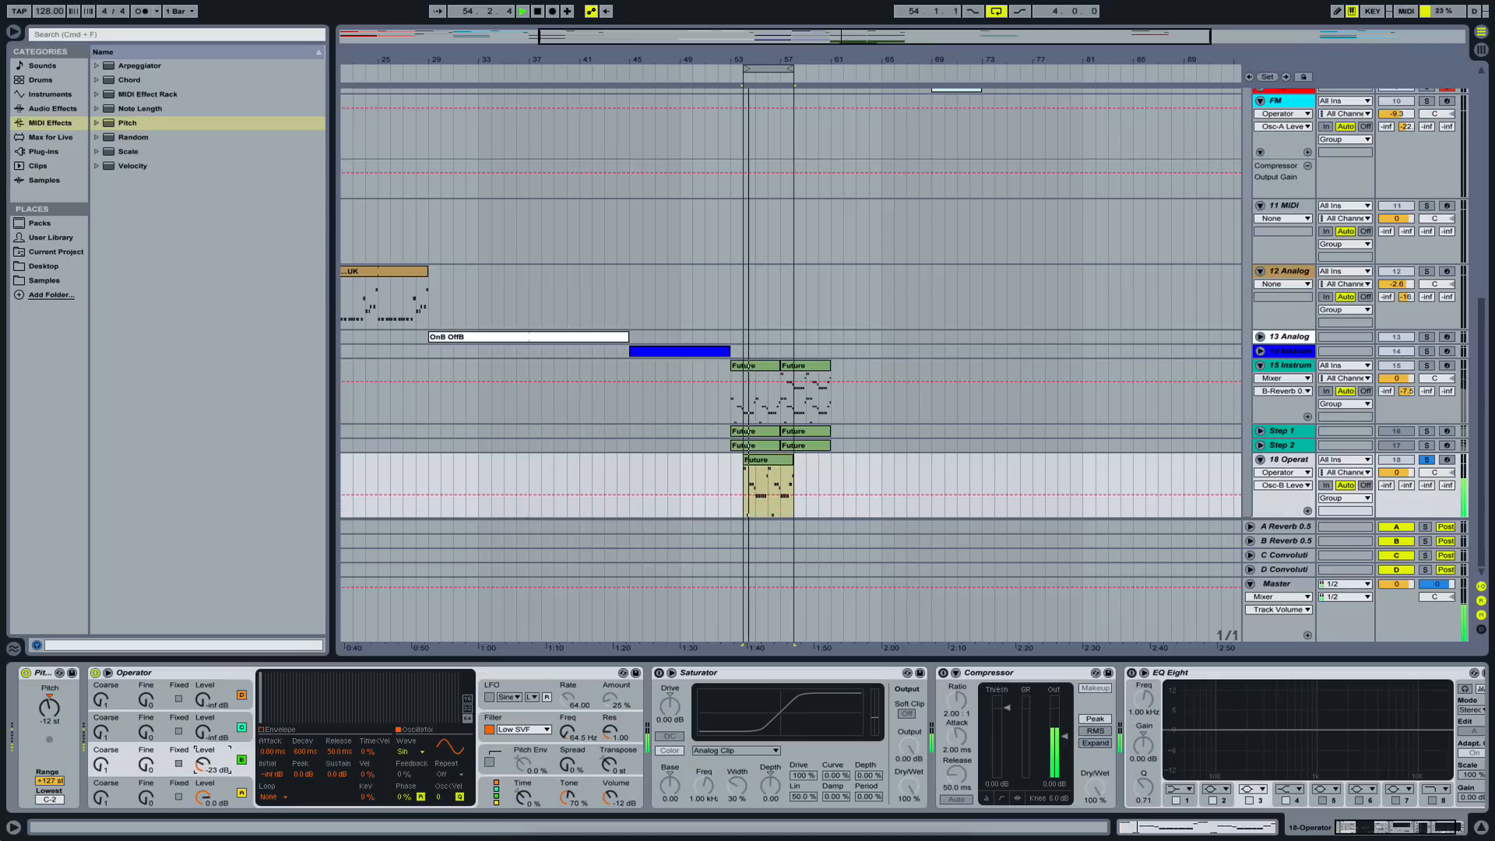
{"action": "key", "text": "space"}
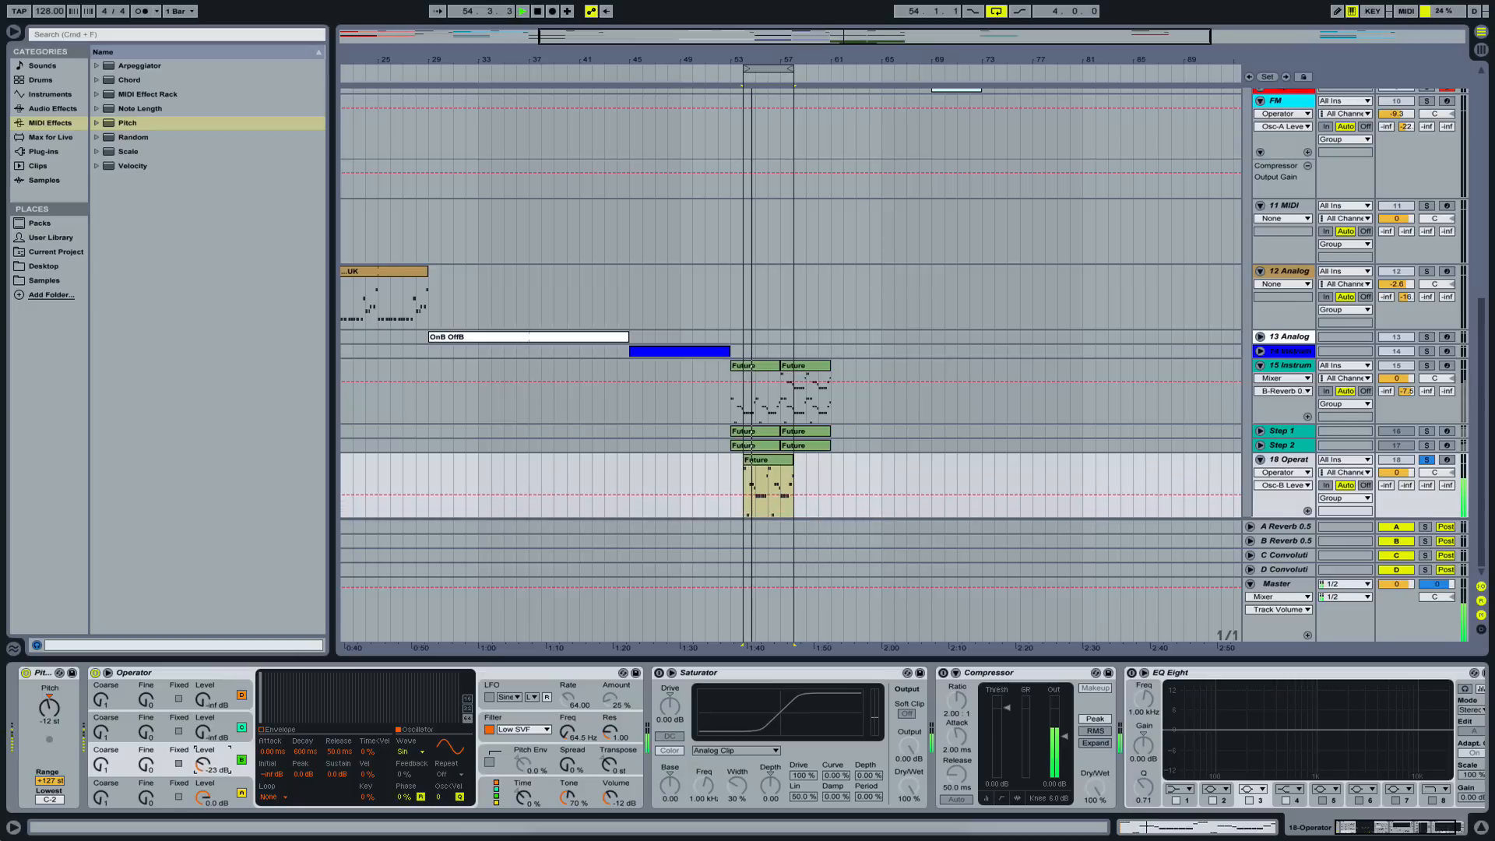
{"action": "left_click", "coordinate": [405, 756]}
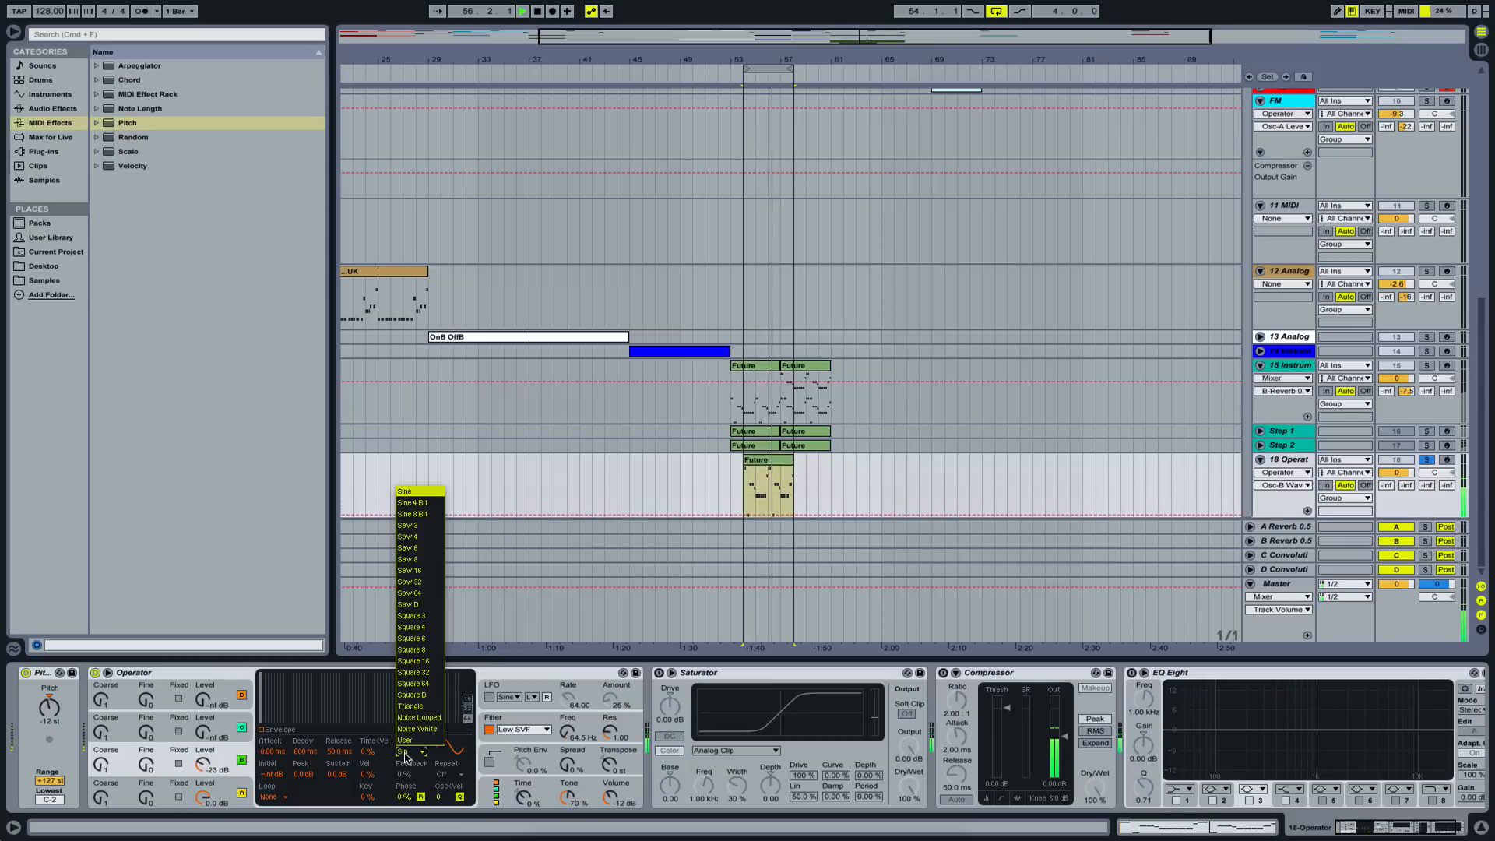
{"action": "left_click", "coordinate": [427, 692]}
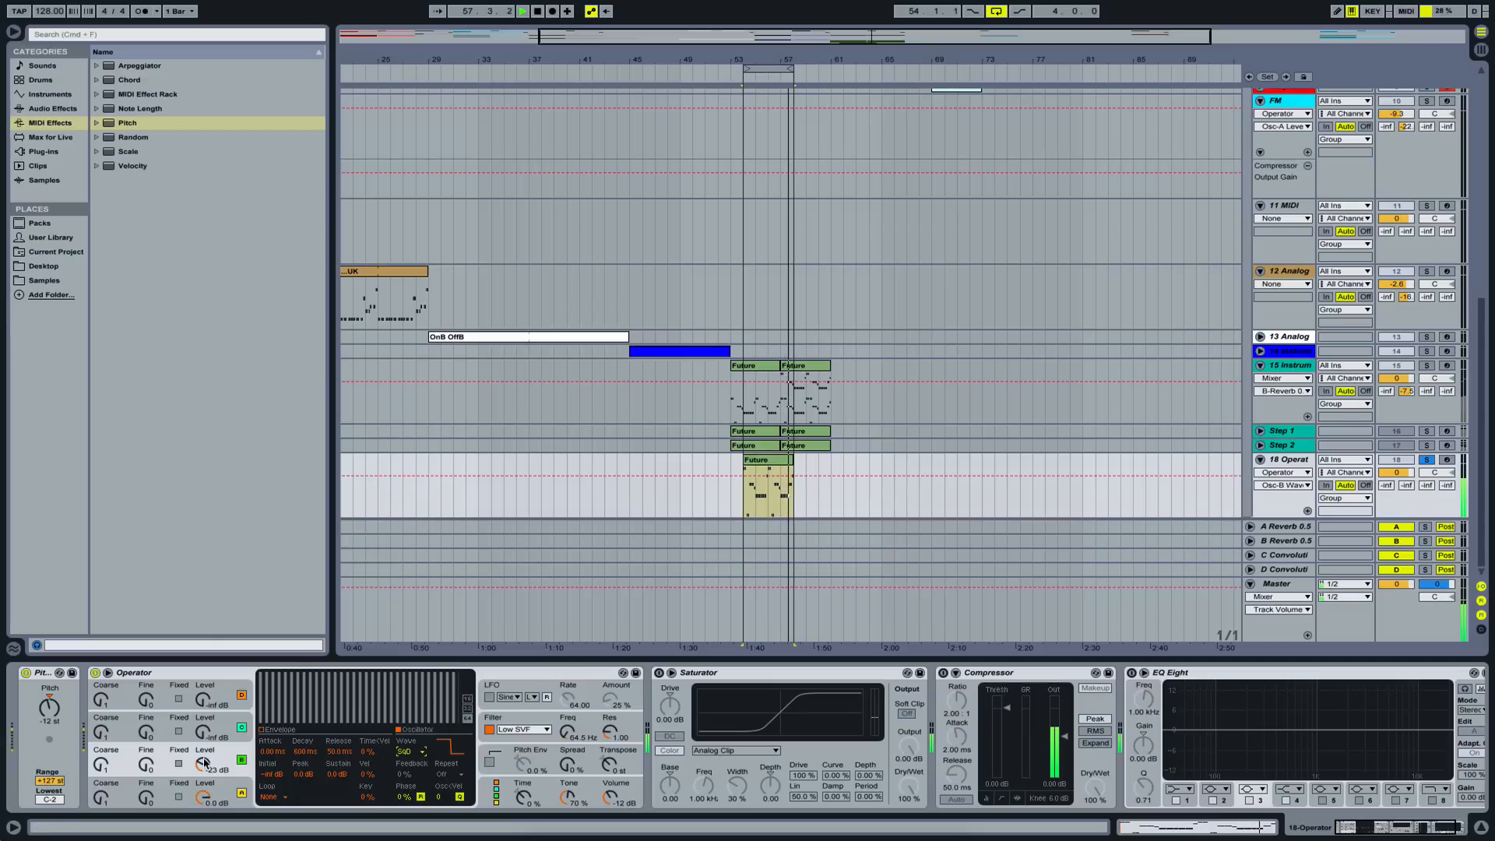
{"action": "left_click_drag", "start_coordinate": [204, 764], "coordinate": [203, 766]}
- Set Operator's oscillator C to the Square D waveform and raise its level to -31 dB
{"action": "left_click", "coordinate": [200, 732]}
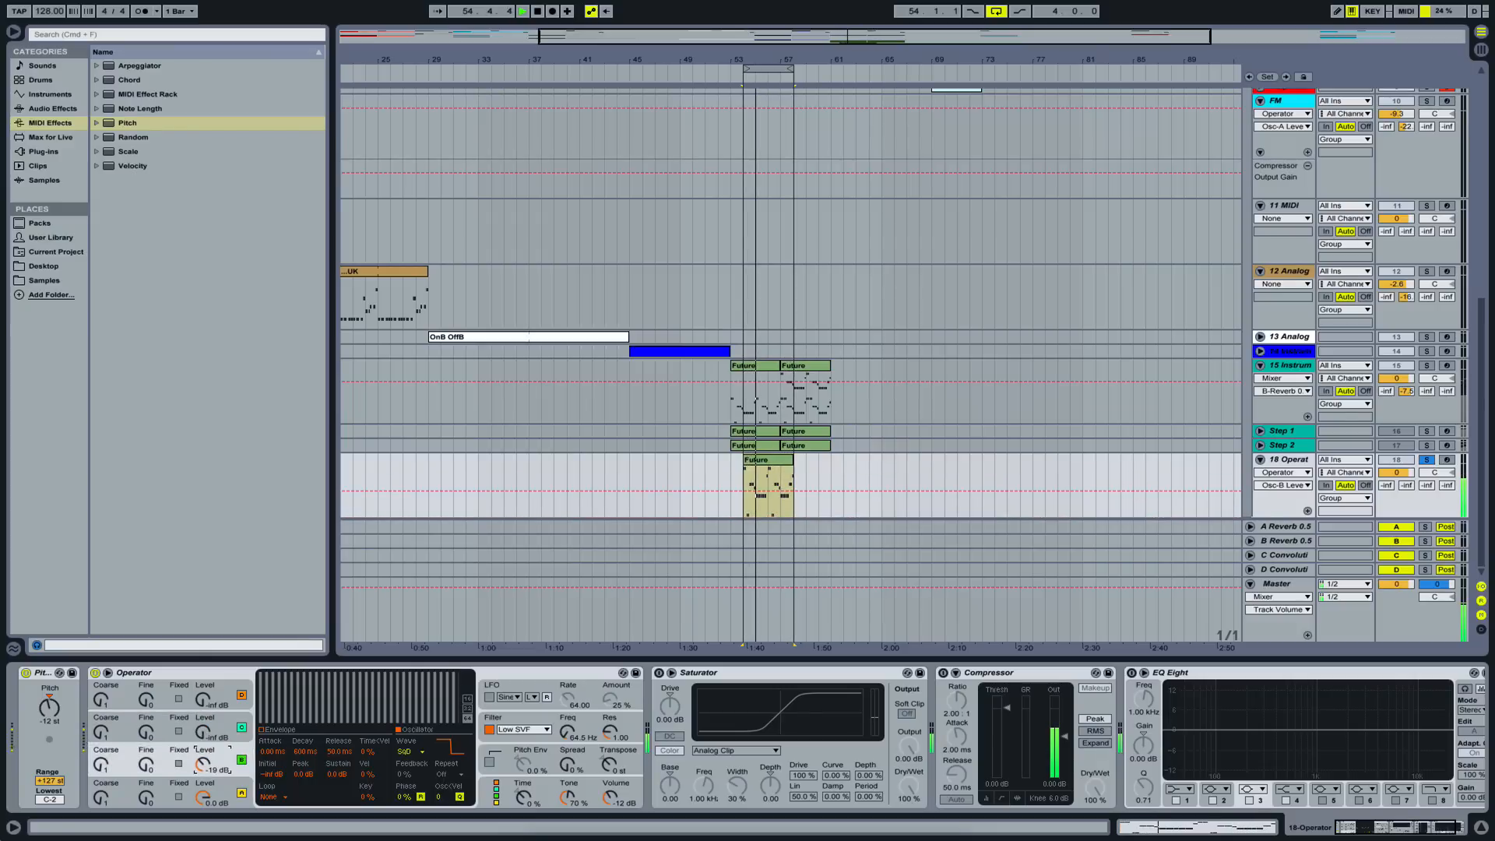
{"action": "left_click", "coordinate": [206, 734]}
{"action": "left_click", "coordinate": [403, 752]}
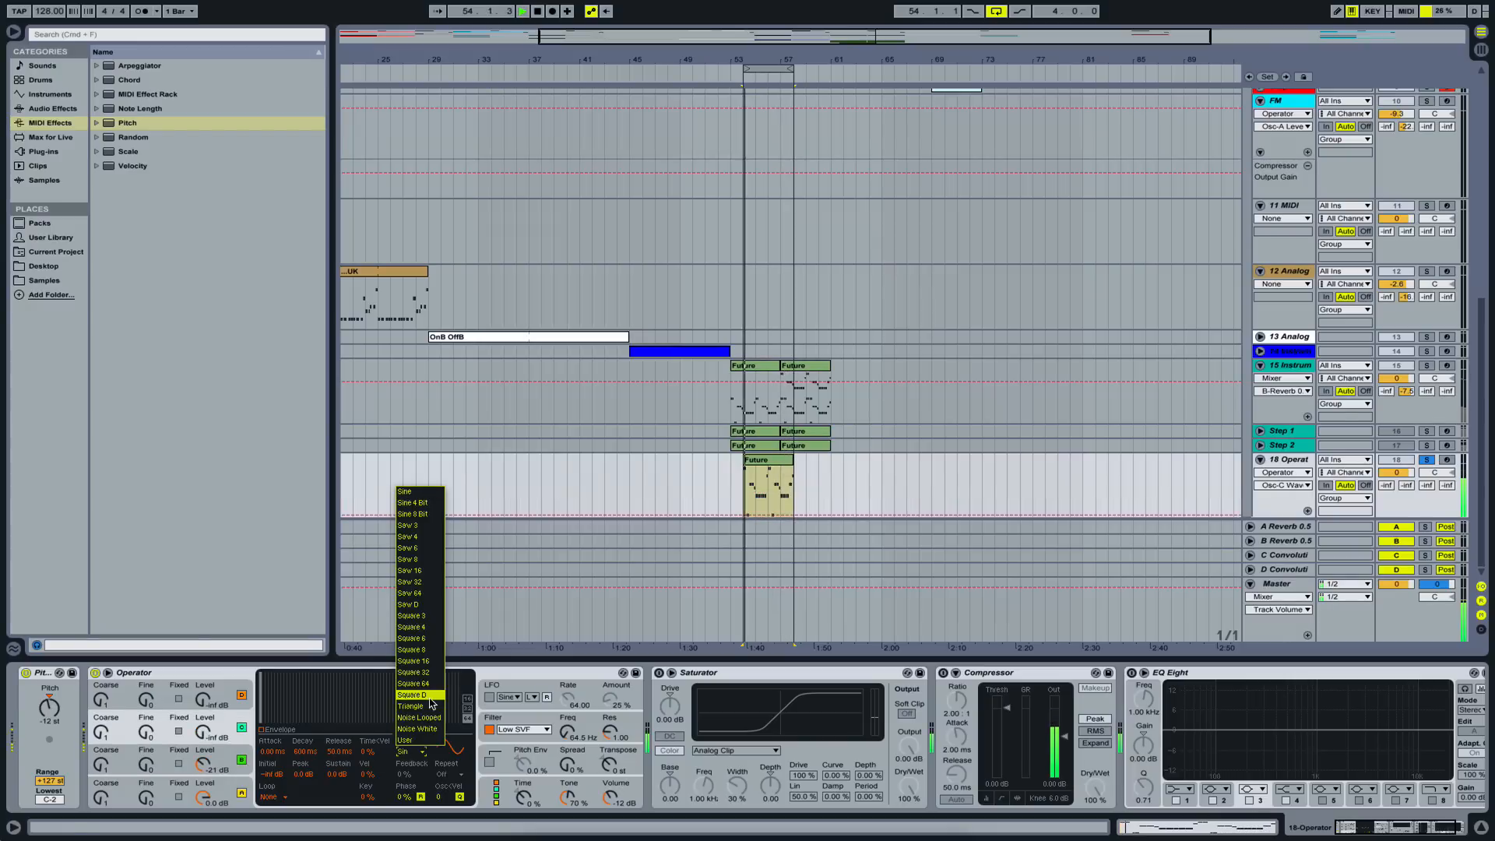
{"action": "left_click", "coordinate": [429, 698]}
{"action": "left_click_drag", "start_coordinate": [204, 732], "coordinate": [204, 723]}
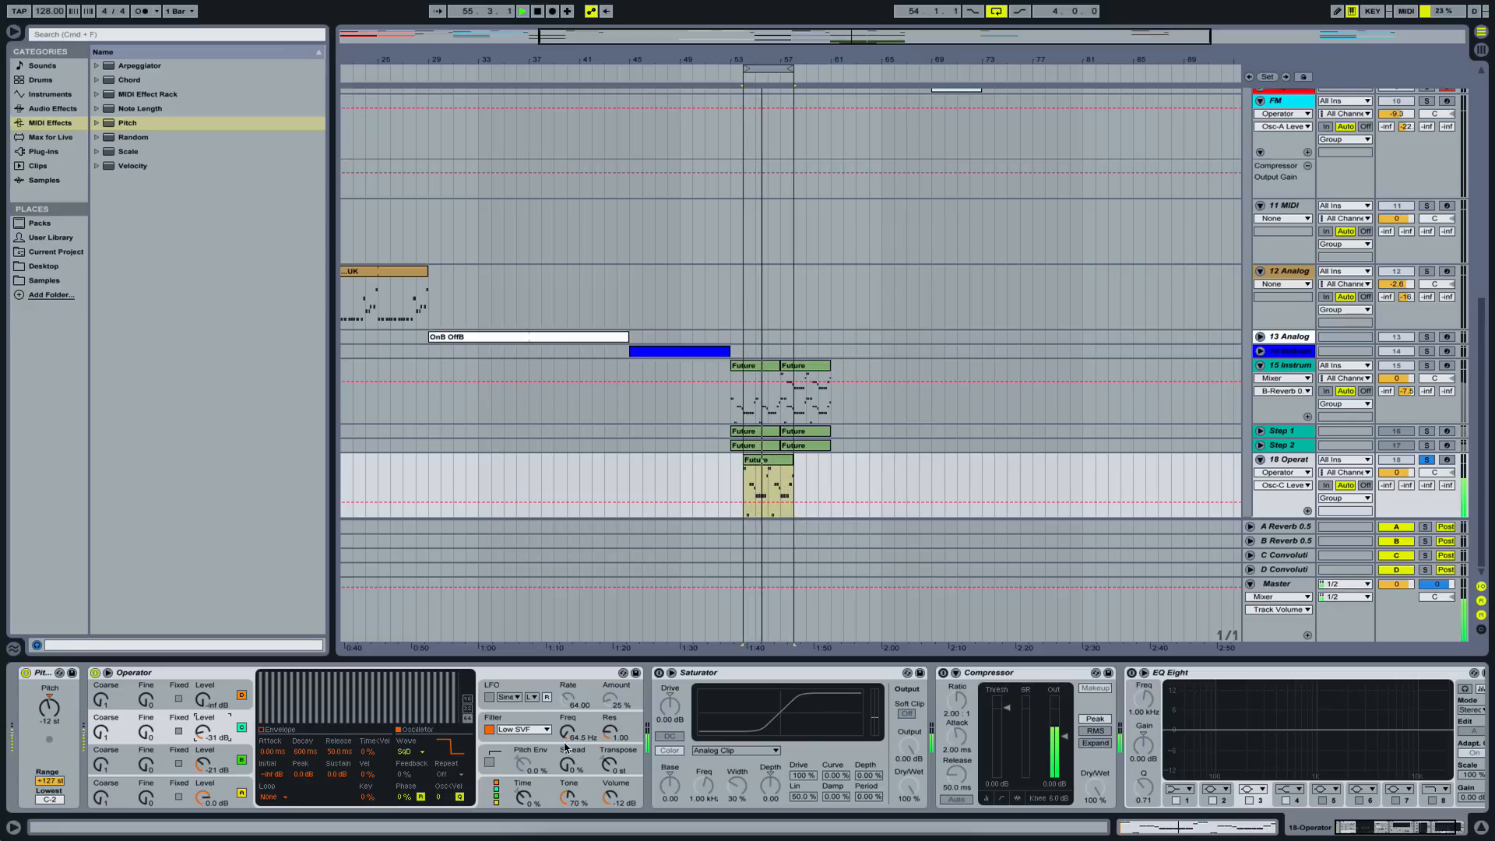
- Set Operator's global Time to 20% and readjust the filter envelope's decay while the loop plays
{"action": "left_click", "coordinate": [523, 794]}
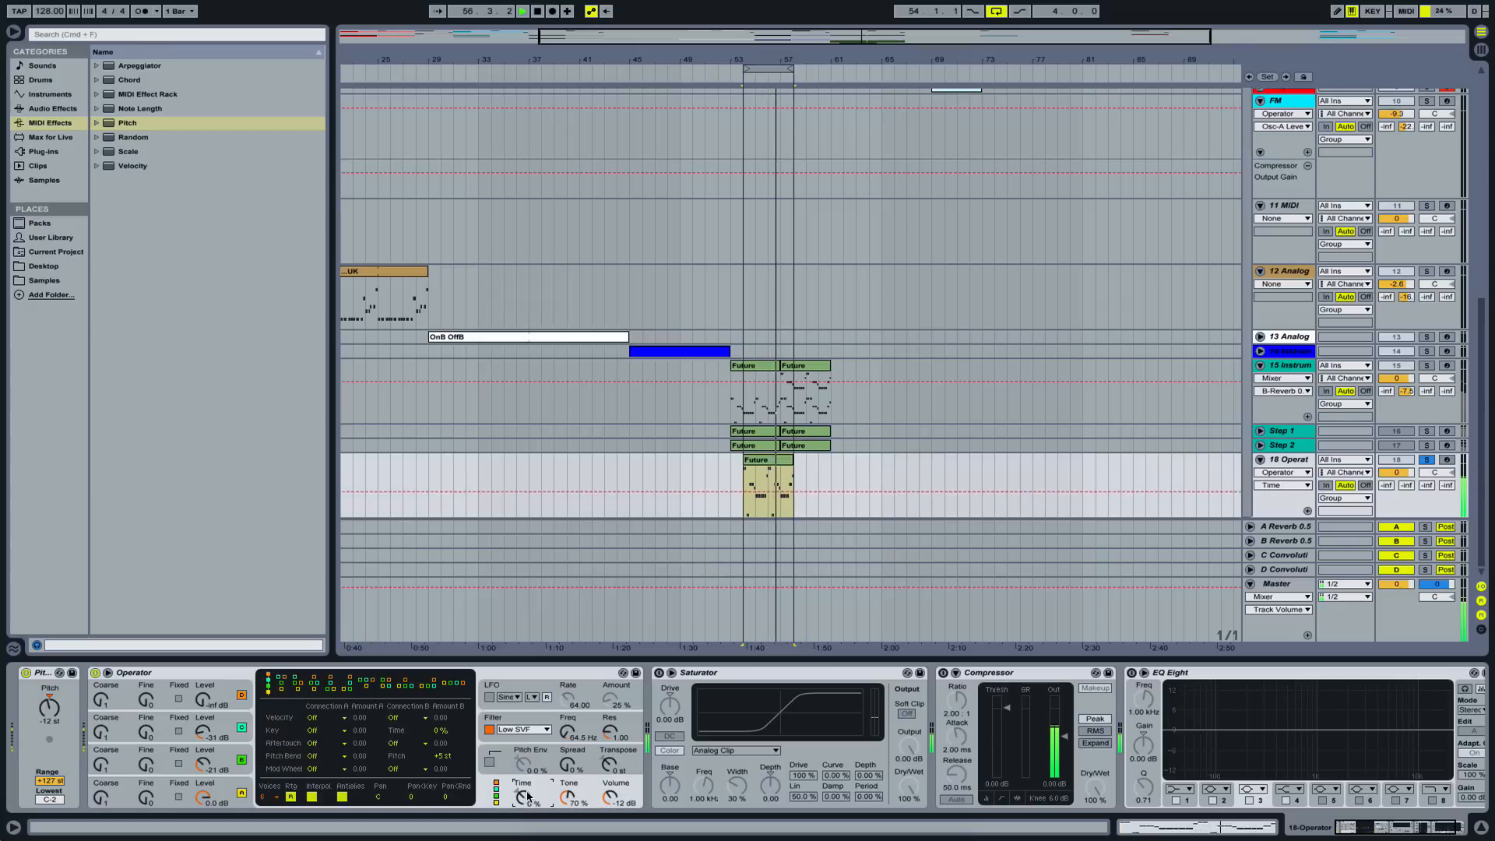
{"action": "left_click_drag", "start_coordinate": [527, 796], "coordinate": [527, 785]}
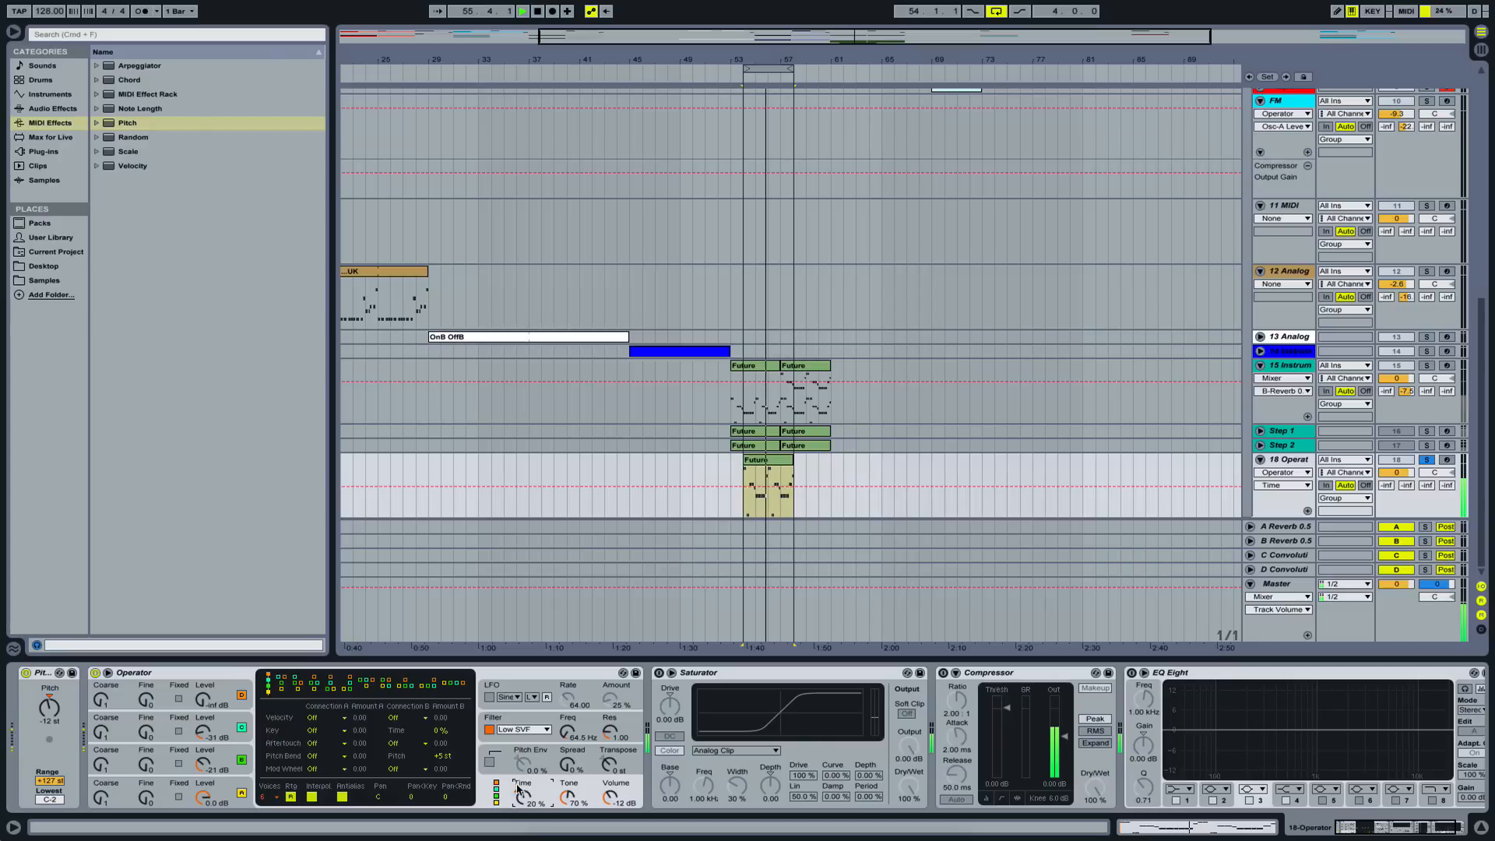
{"action": "left_click", "coordinate": [515, 724]}
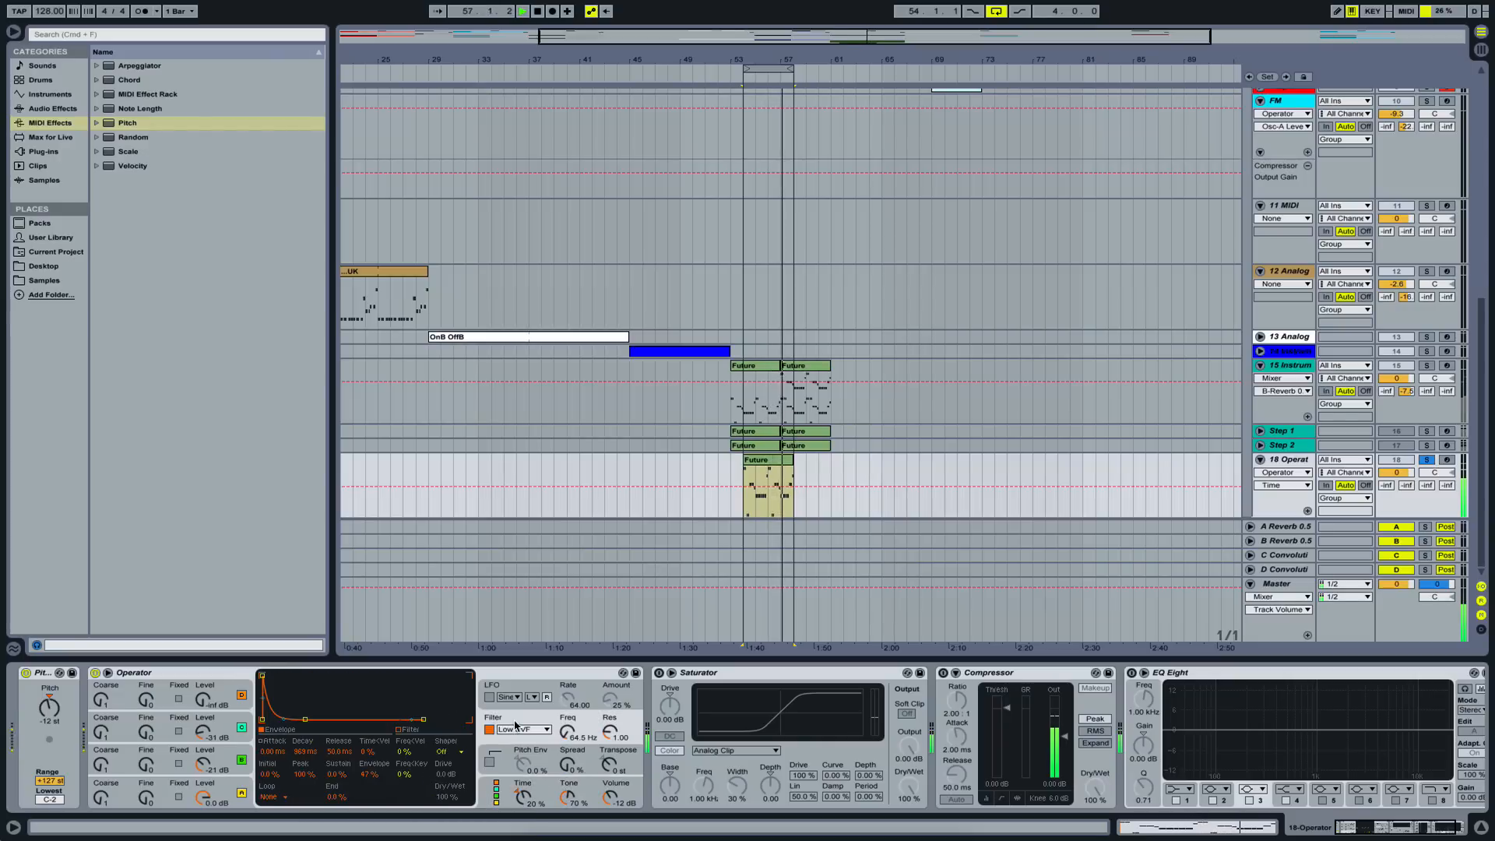
{"action": "left_click", "coordinate": [306, 752]}
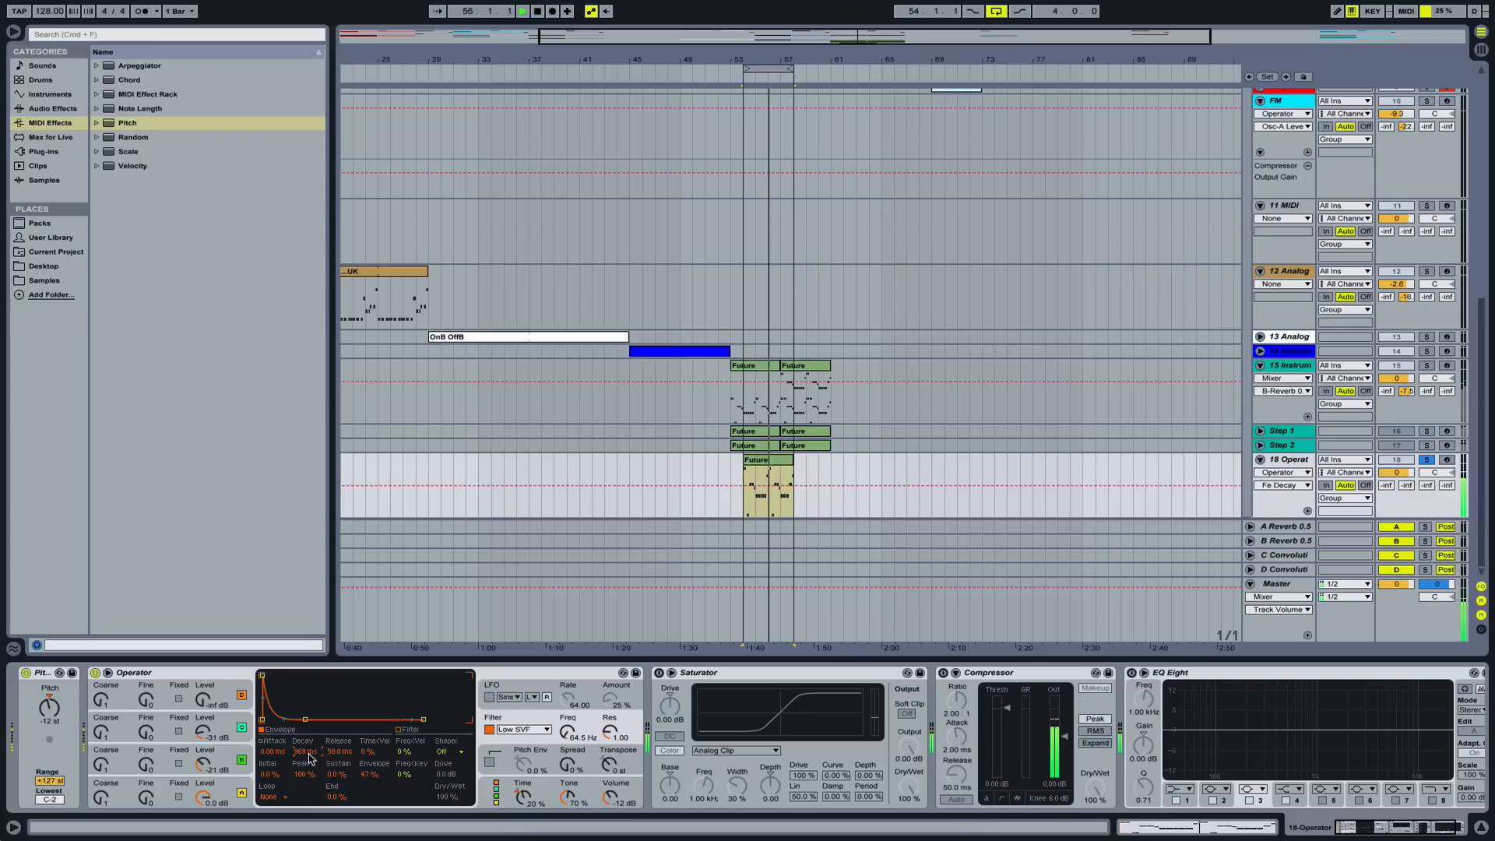
{"action": "left_click_drag", "start_coordinate": [309, 756], "coordinate": [309, 732]}
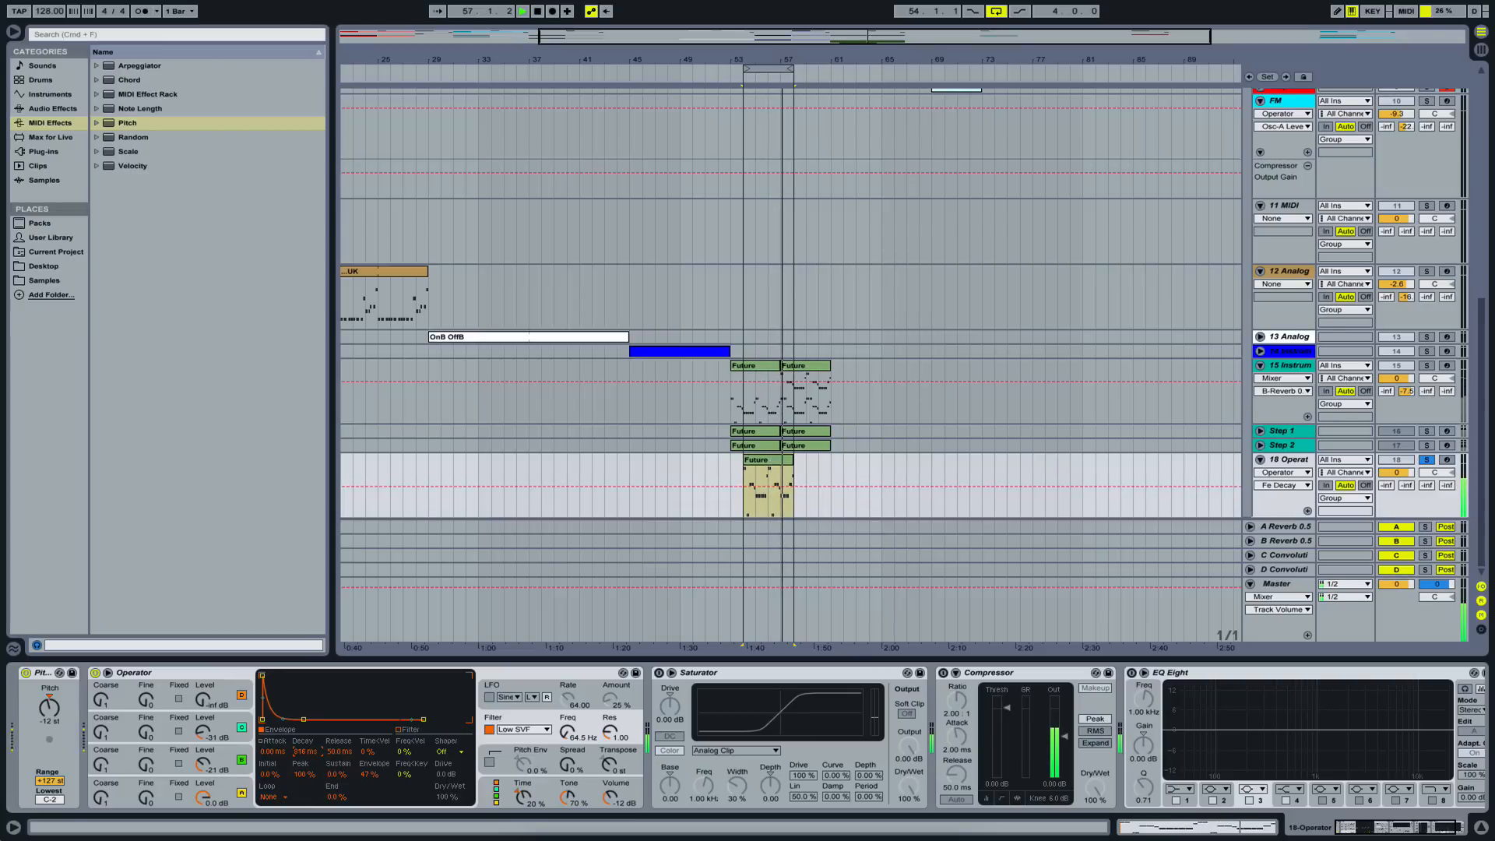
- Enable Operator's pitch envelope at 100% with an 8.63 ms decay, and compare the sound with it off and on
{"action": "left_click", "coordinate": [489, 762]}
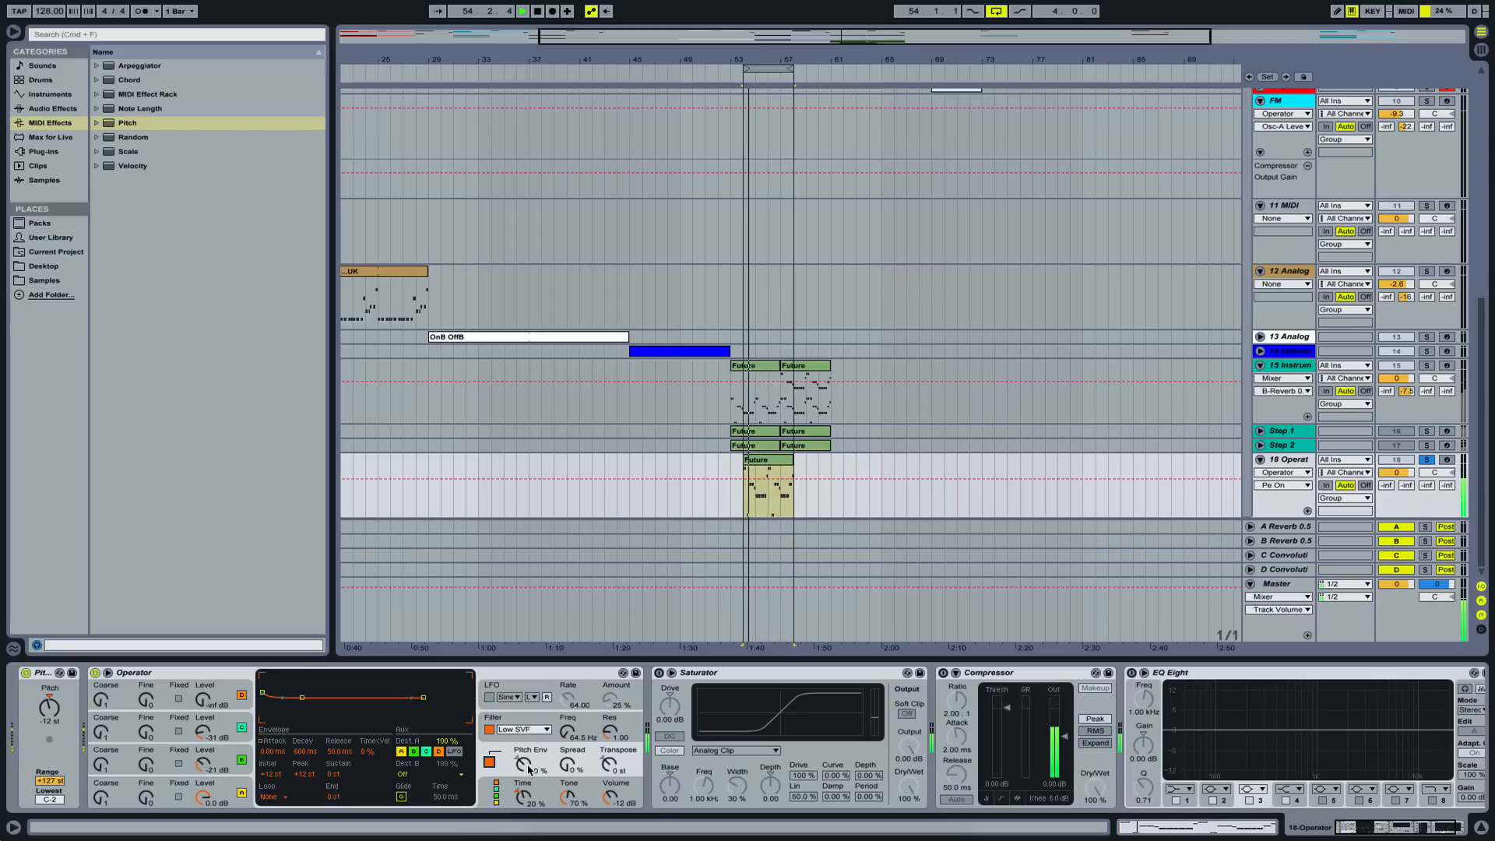
{"action": "left_click", "coordinate": [523, 765]}
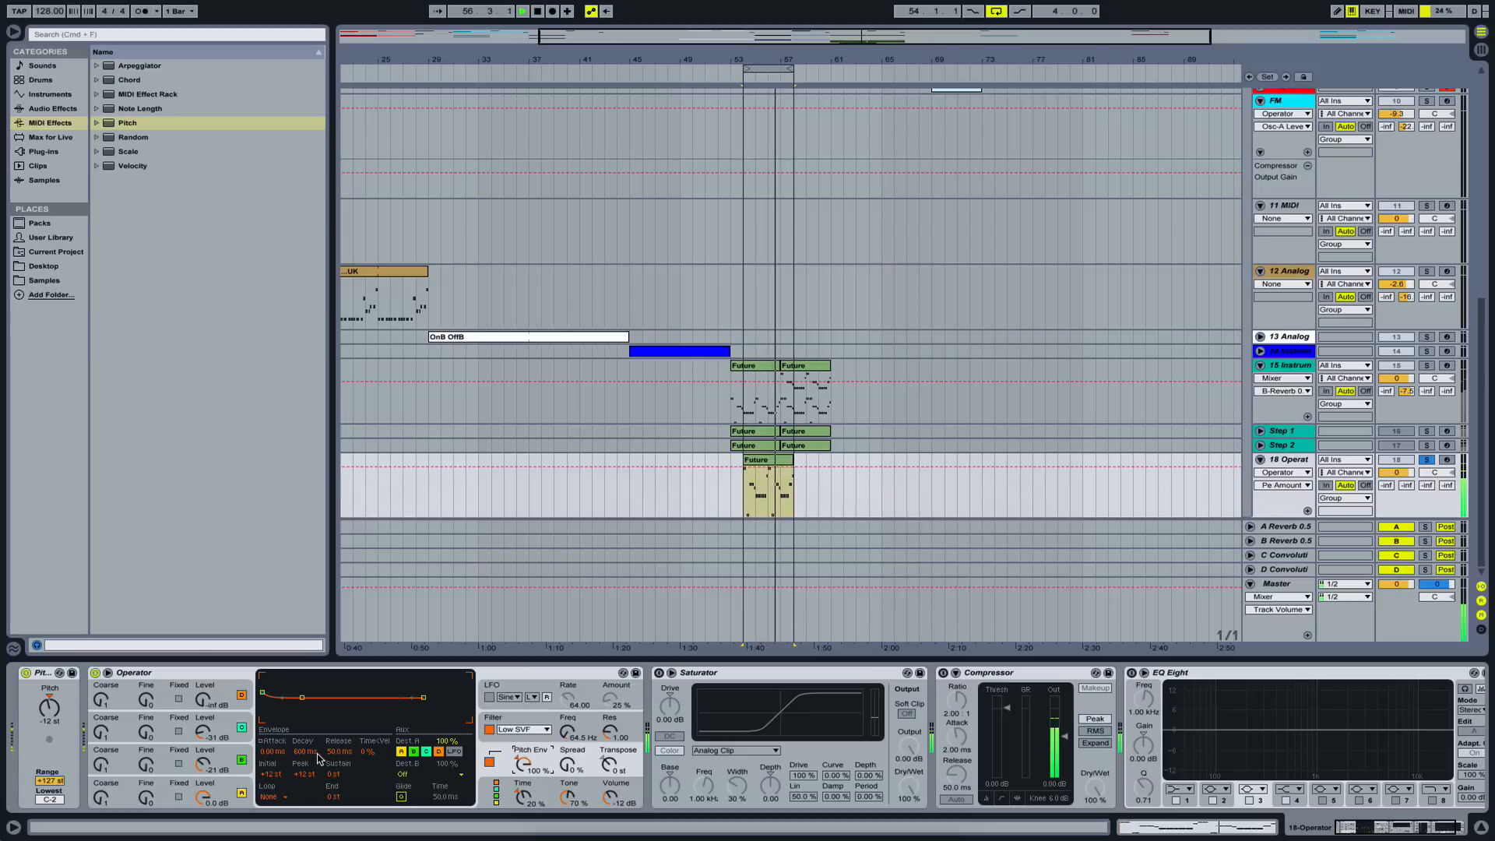
{"action": "left_click_drag", "start_coordinate": [317, 755], "coordinate": [317, 833]}
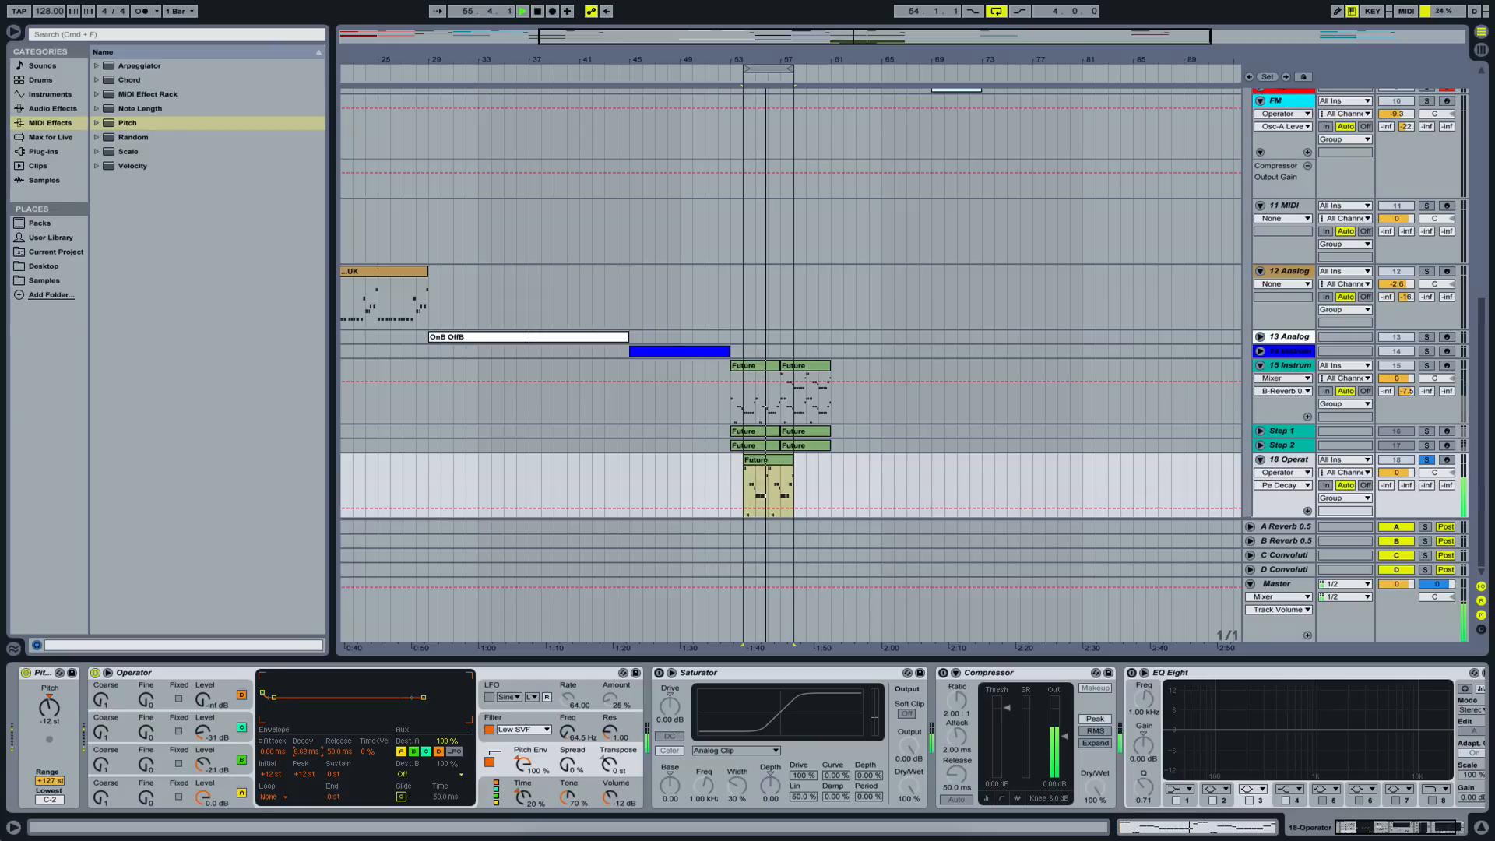
{"action": "left_click", "coordinate": [488, 762]}
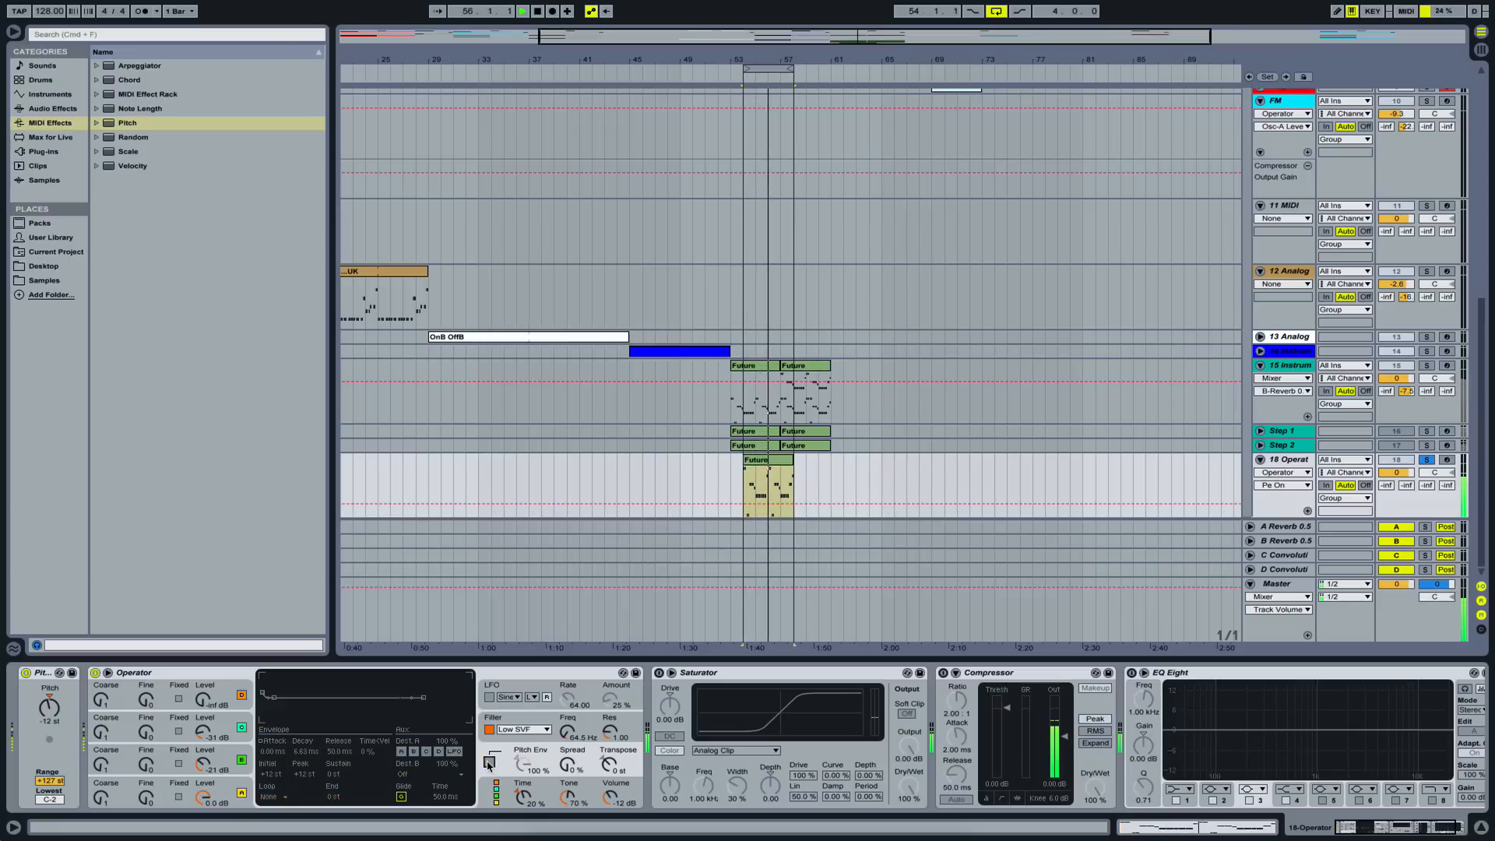
{"action": "left_click", "coordinate": [488, 762]}
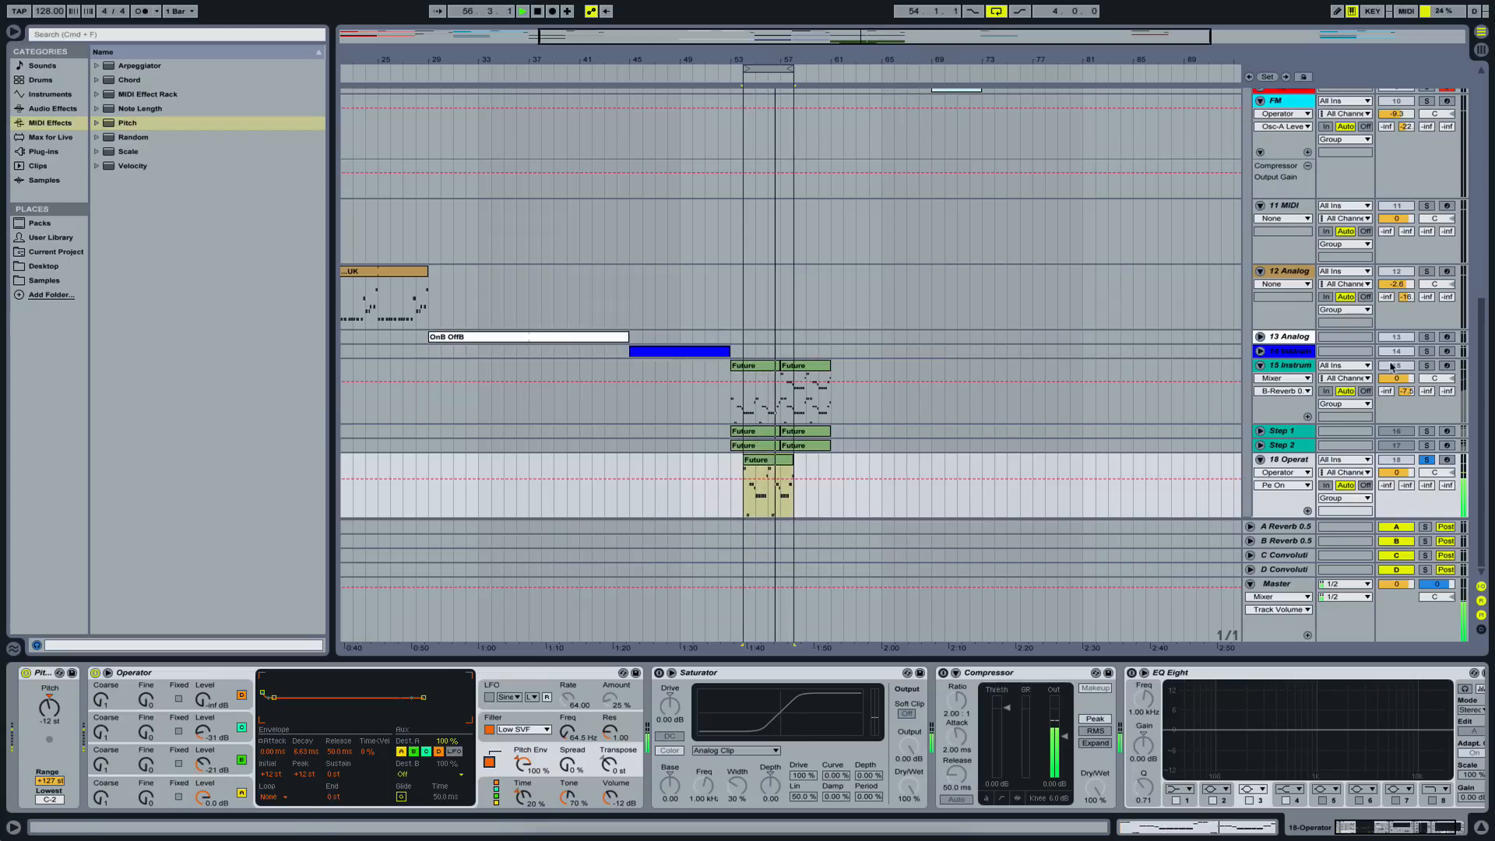
- Stop playback and move both the loop region and the copied bass clip to start at bar 53
{"action": "key", "text": "space"}
{"action": "left_click_drag", "start_coordinate": [773, 66], "coordinate": [760, 66]}
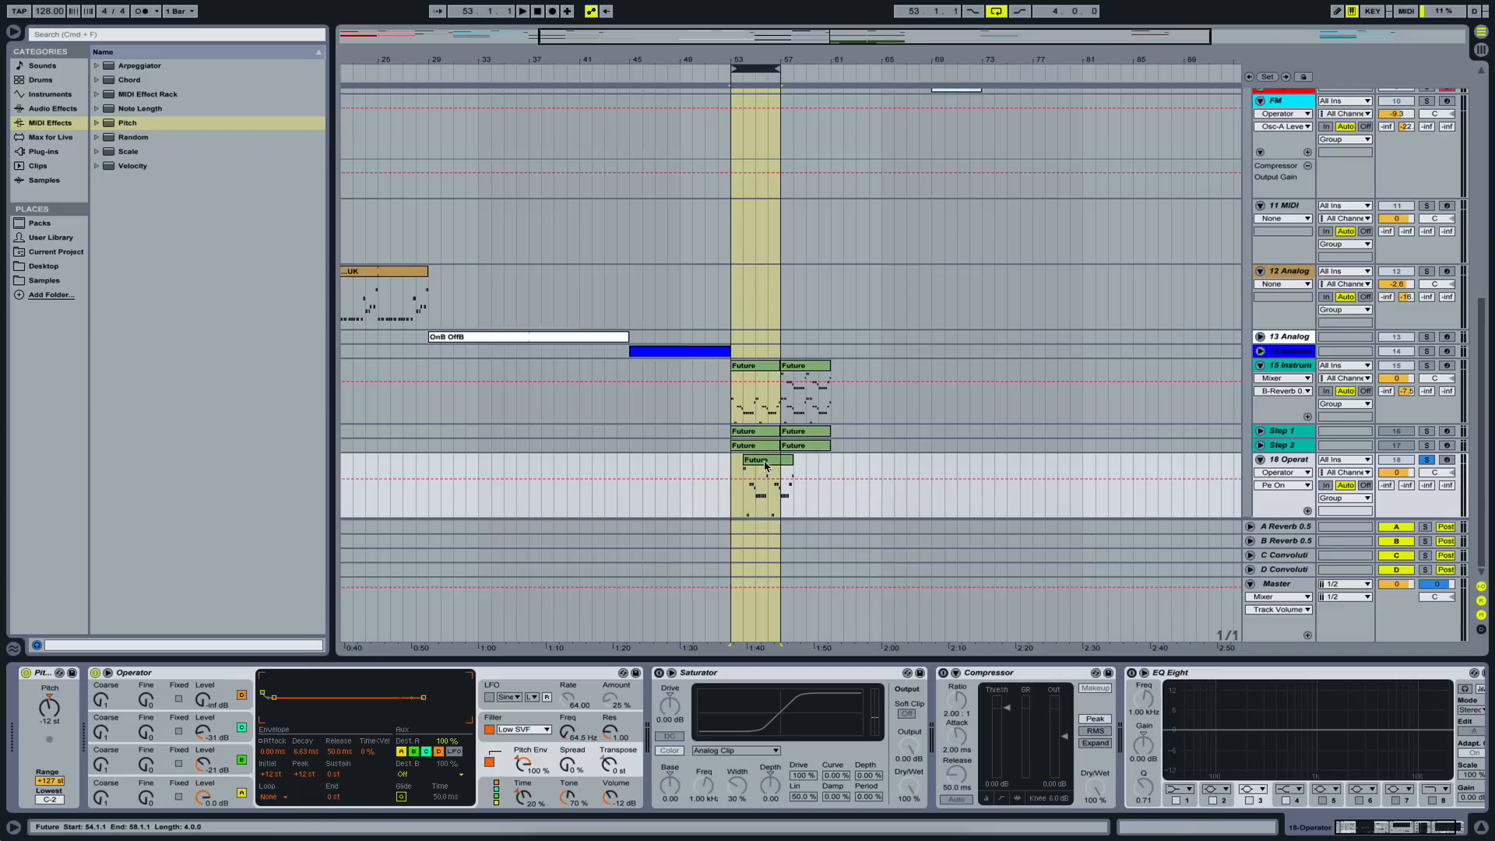
{"action": "left_click_drag", "start_coordinate": [762, 458], "coordinate": [758, 457]}
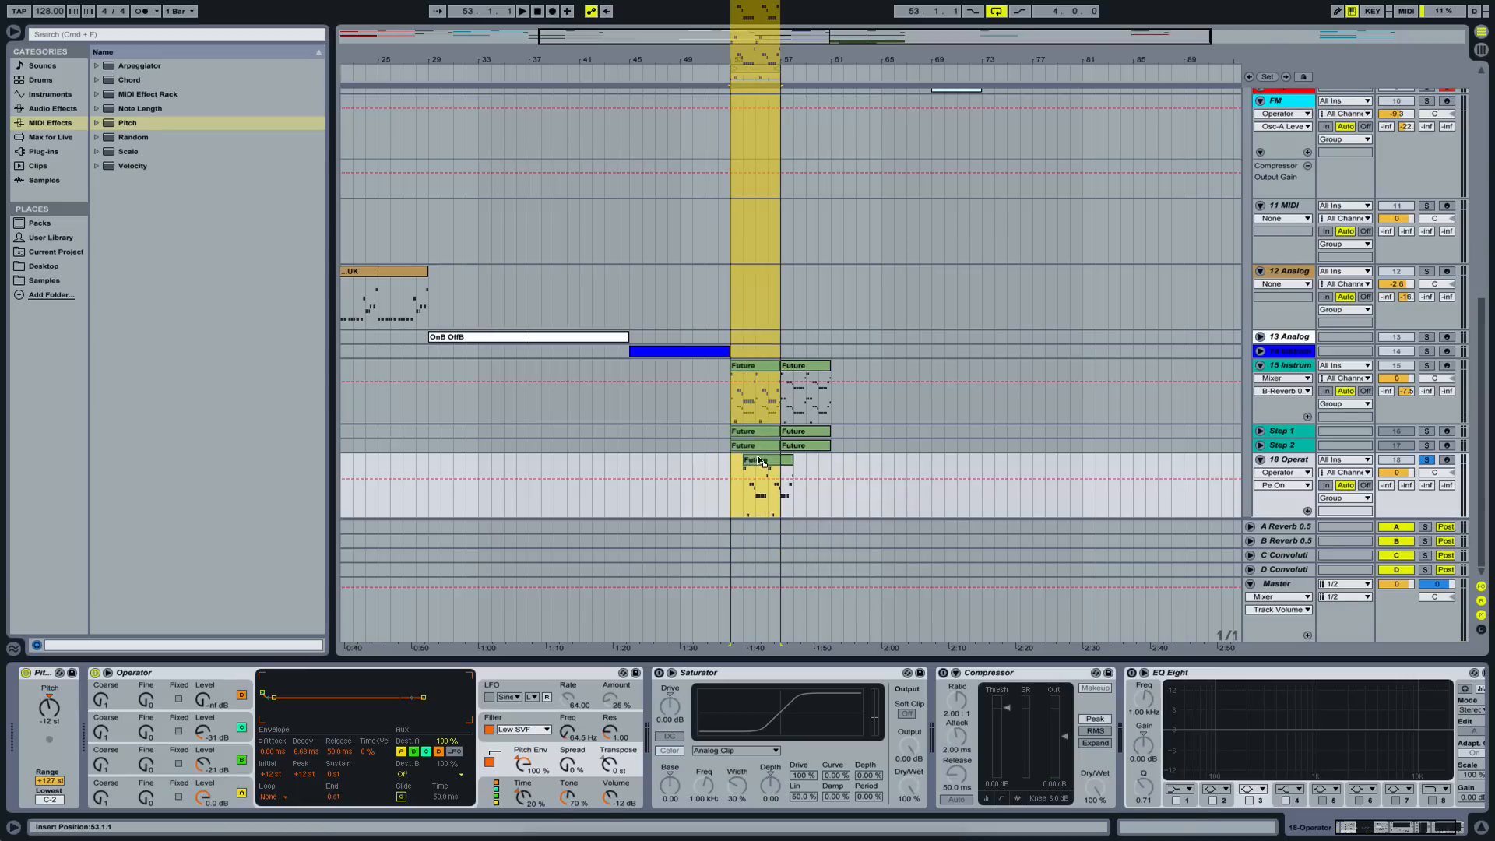
{"action": "left_click", "coordinate": [805, 460]}
{"action": "key", "text": "super+z"}
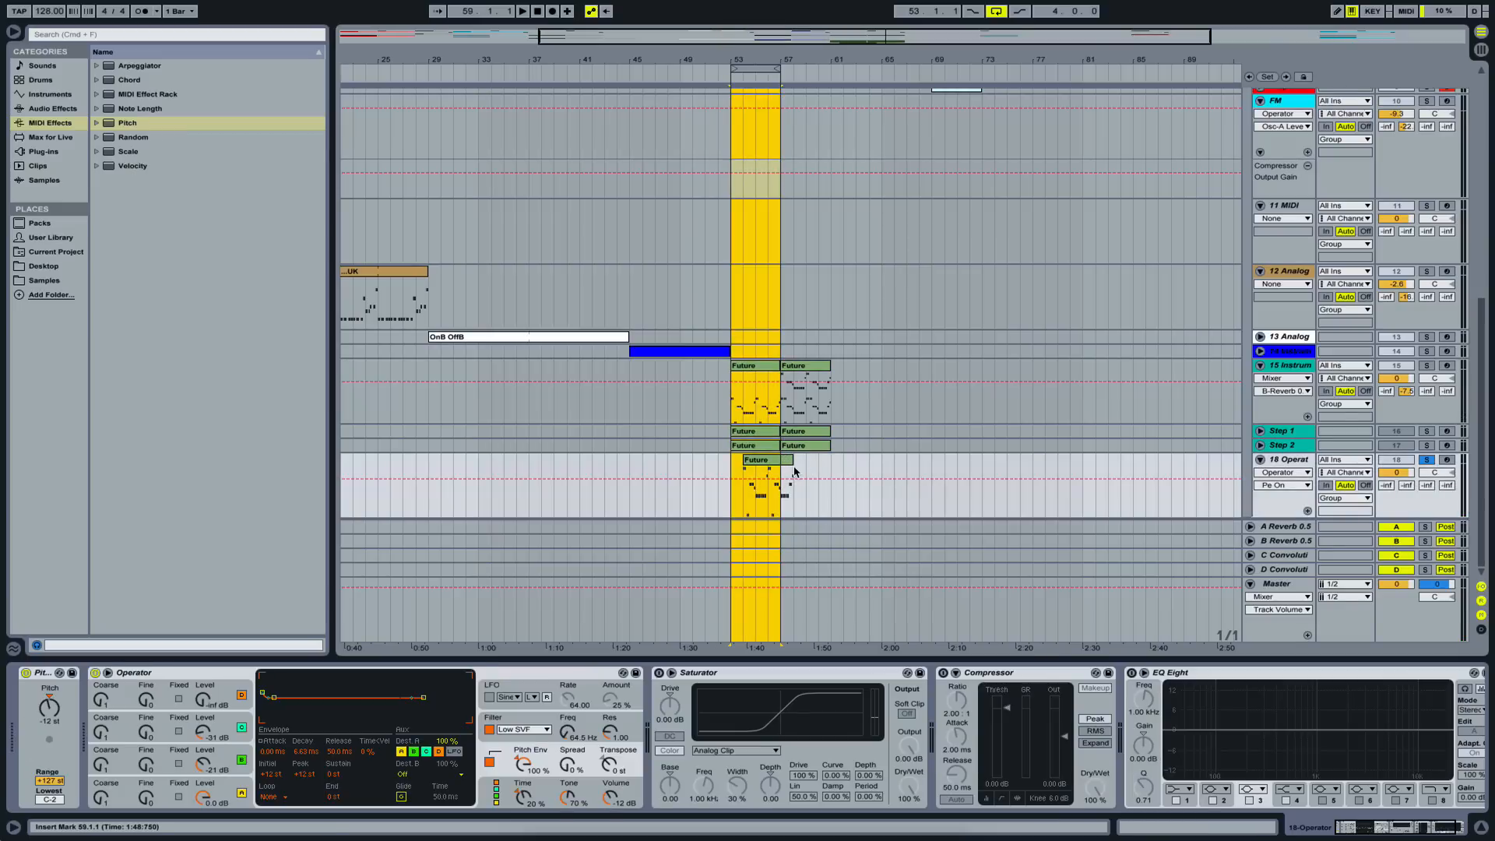
{"action": "left_click", "coordinate": [794, 465]}
{"action": "left_click_drag", "start_coordinate": [781, 460], "coordinate": [758, 461]}
- Solo track 15 to hear the reference bass, and switch the solo back to the new Operator track 18
{"action": "left_click", "coordinate": [1428, 369]}
{"action": "key", "text": "space"}
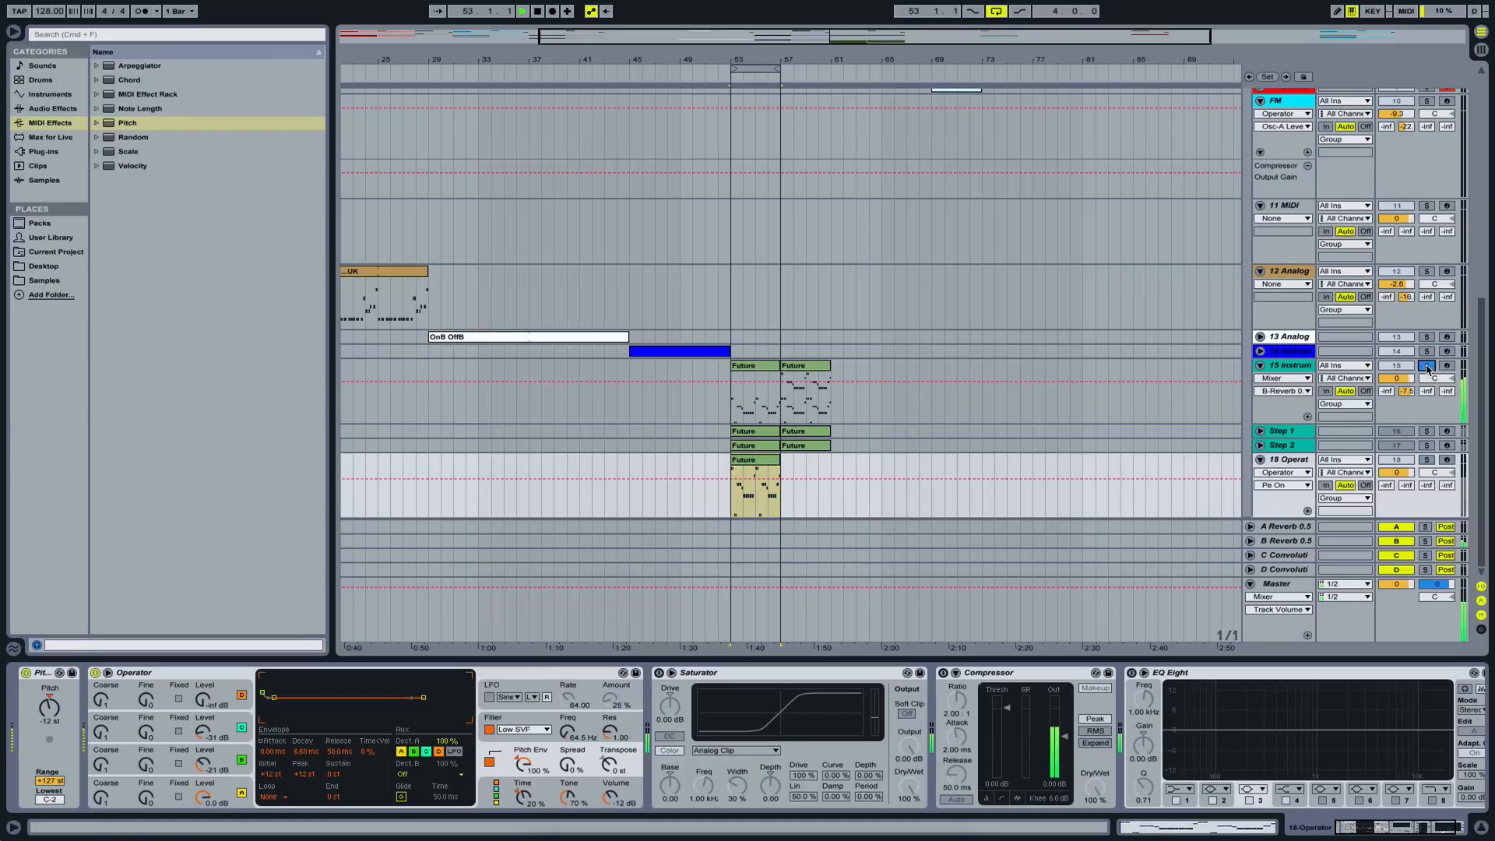
{"action": "left_click", "coordinate": [1427, 460]}
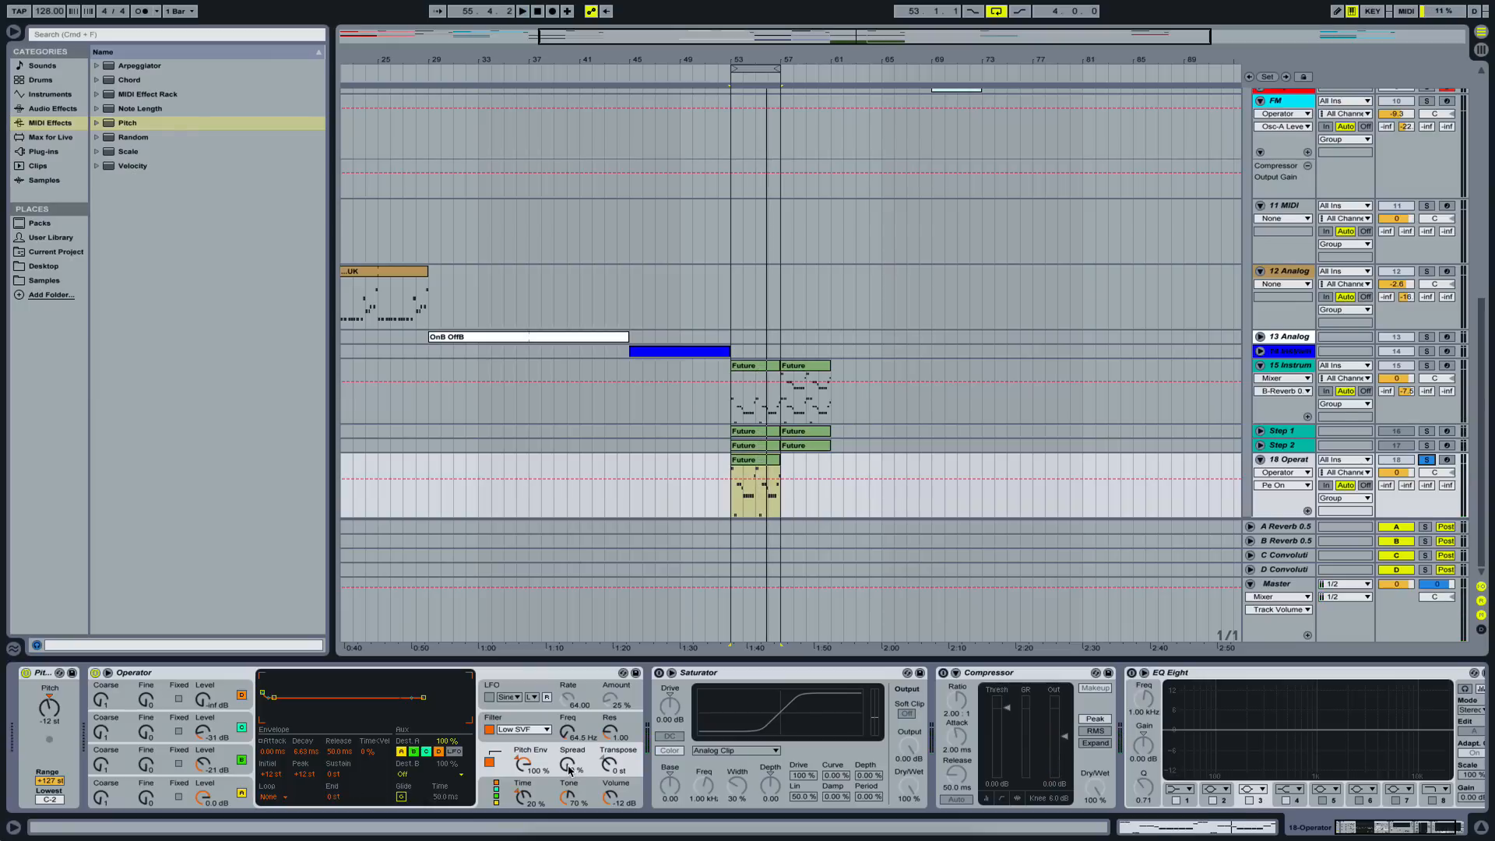
- Raise Operator's Spread to 70% and audition the loop
{"action": "left_click_drag", "start_coordinate": [569, 769], "coordinate": [568, 715]}
{"action": "key", "text": "space"}
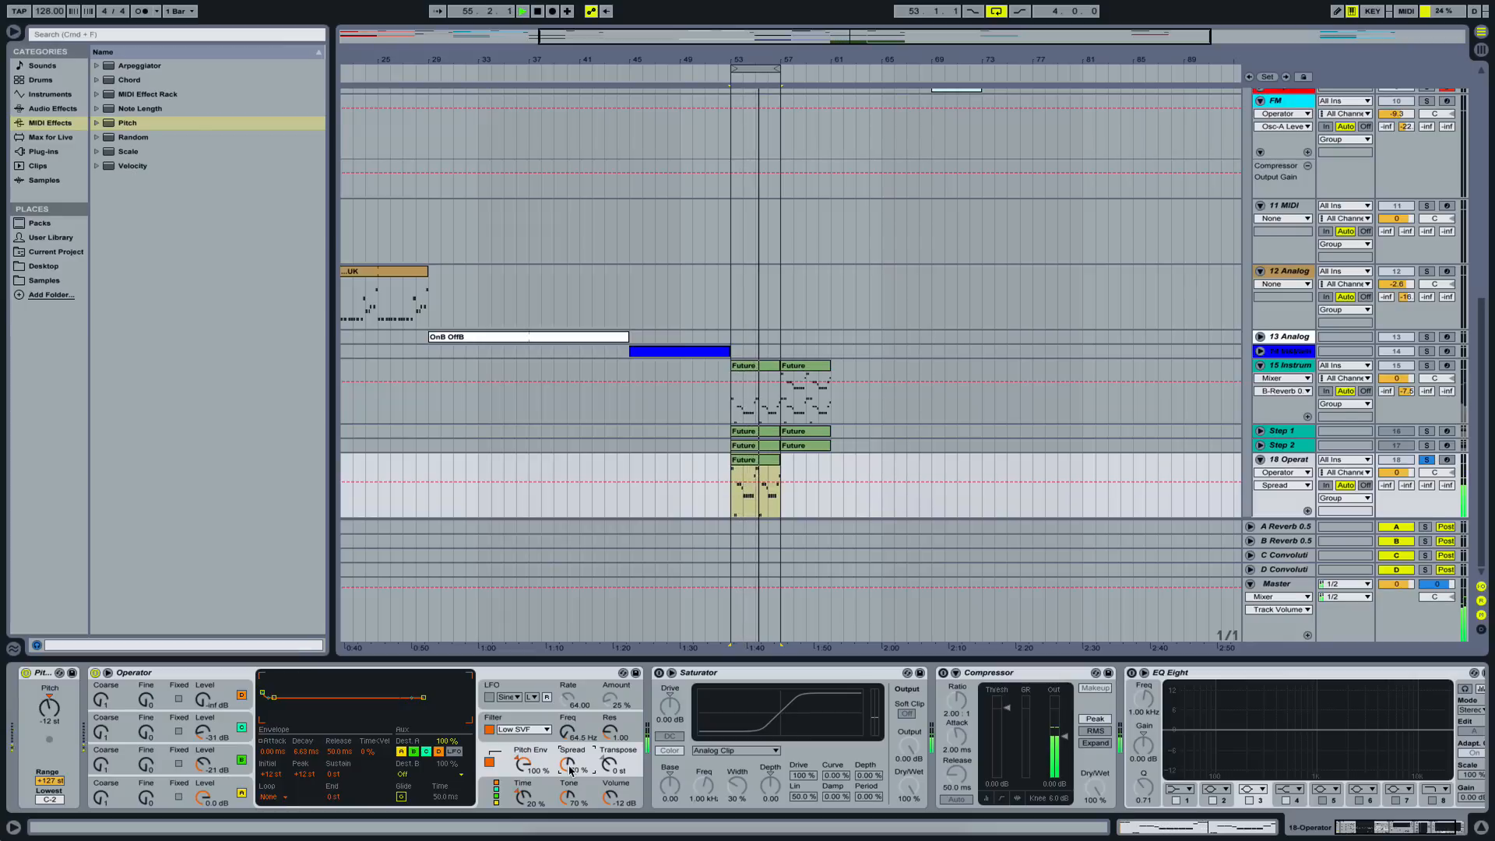
- Group Operator into an Instrument Rack, show the rack's chain list and select the Operator chain
{"action": "left_click", "coordinate": [532, 672]}
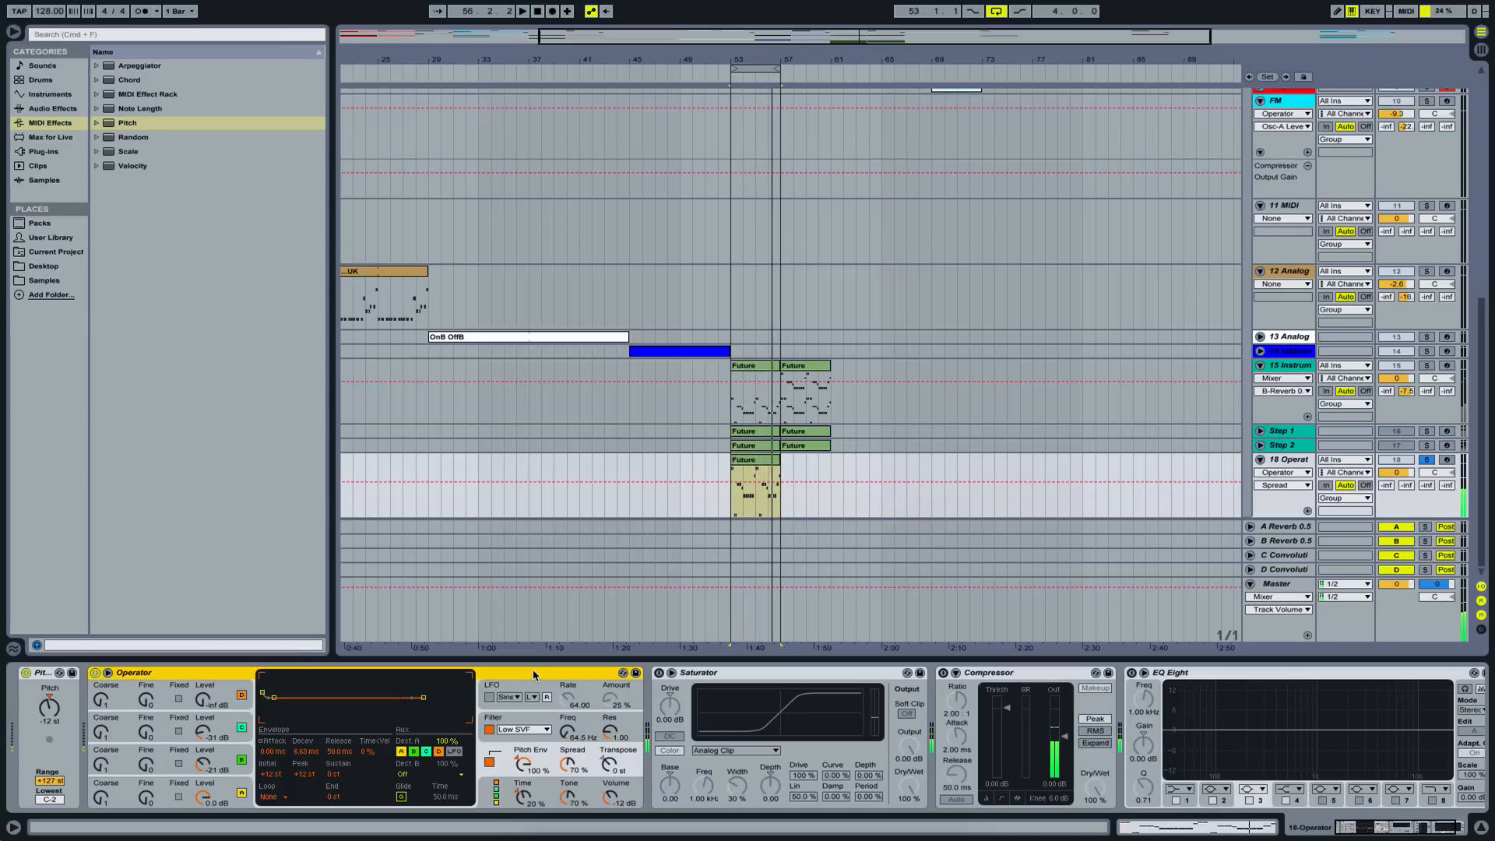
{"action": "key", "text": "super+g"}
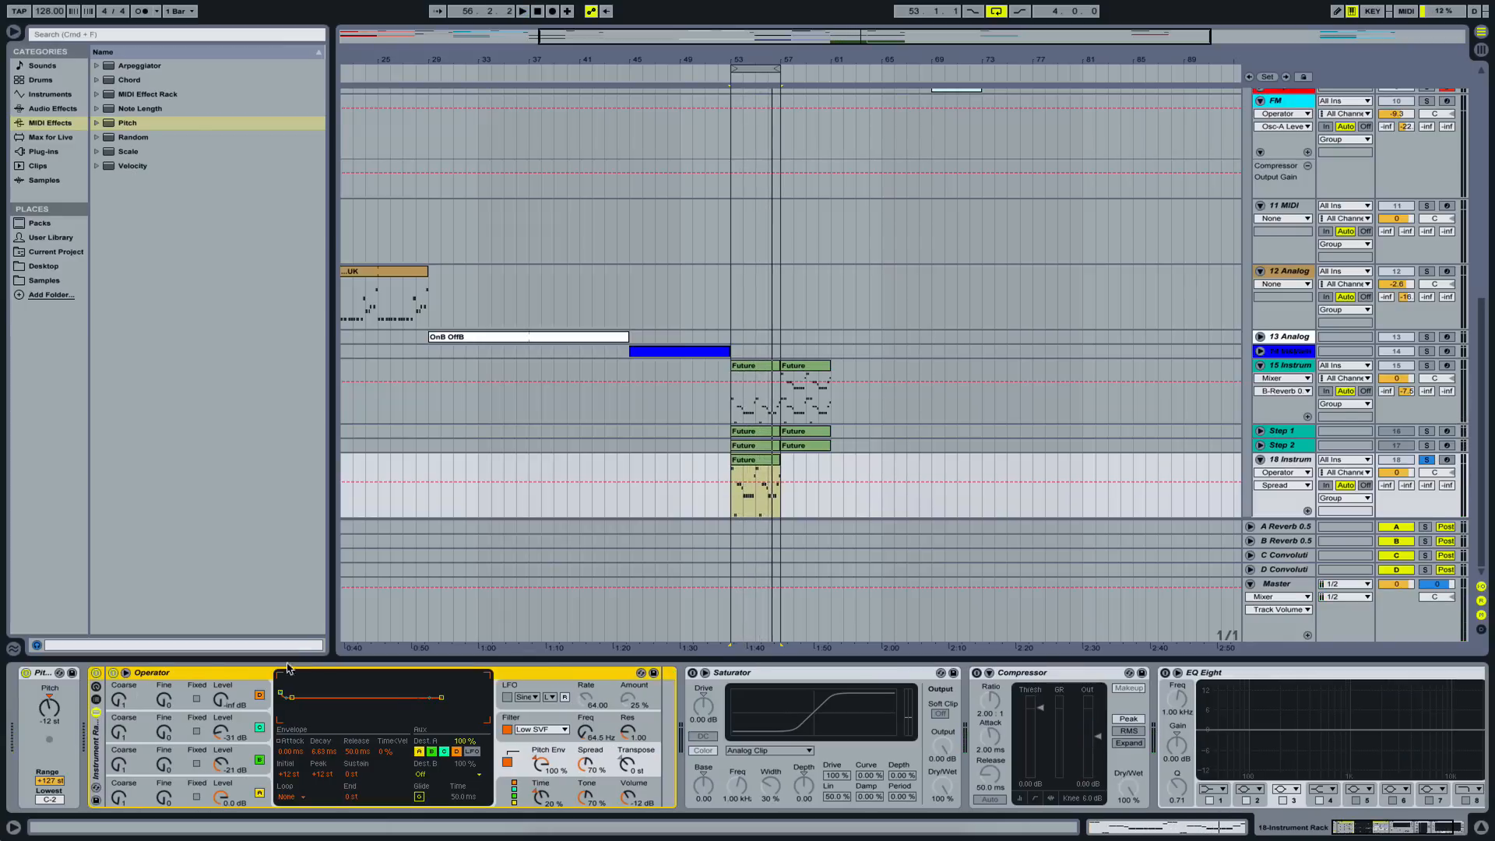
{"action": "left_click", "coordinate": [95, 699]}
{"action": "left_click", "coordinate": [150, 708]}
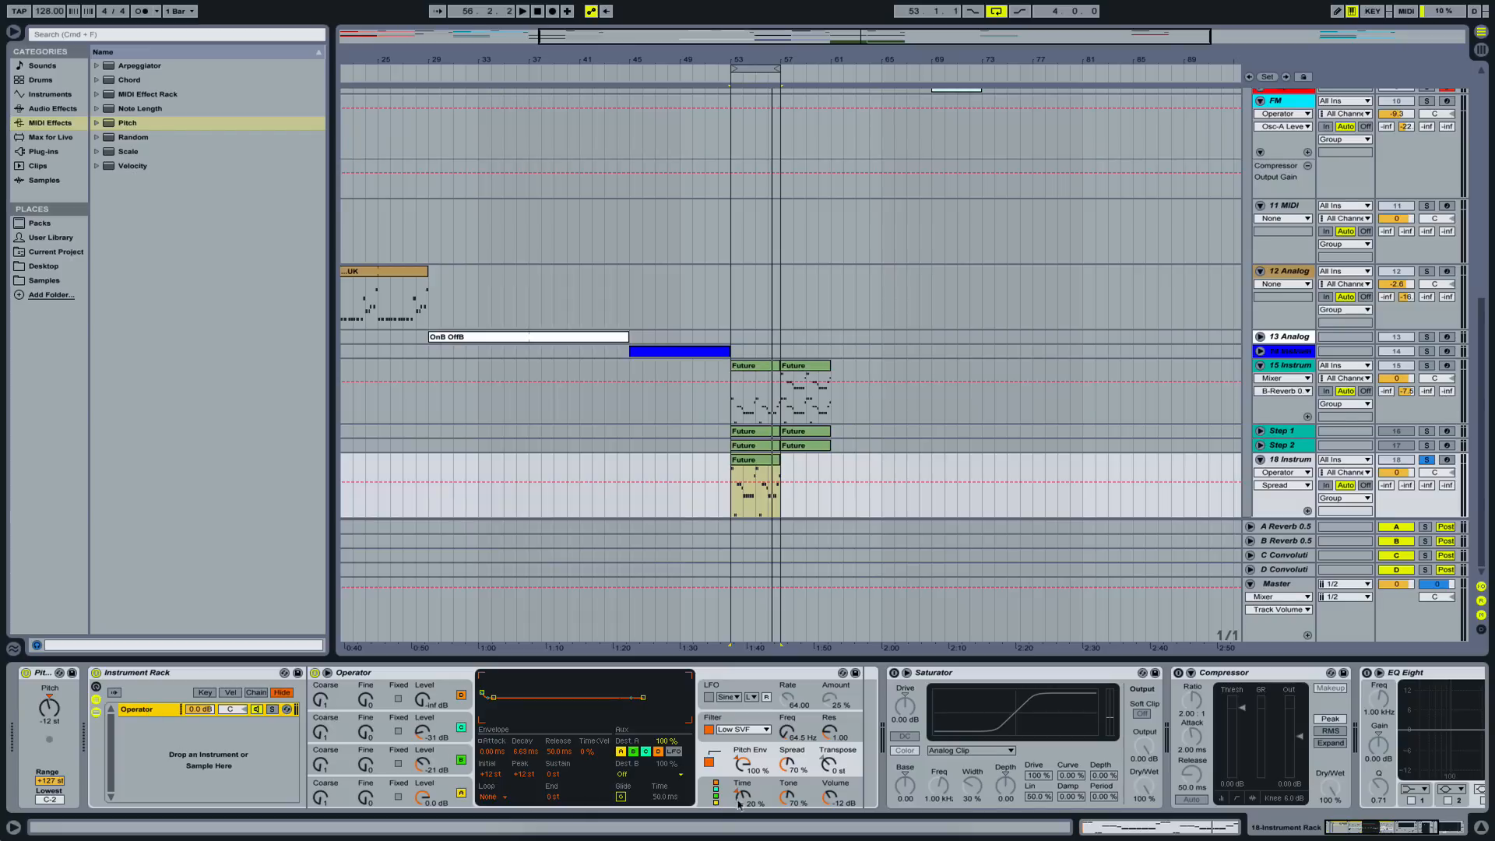
- Show Operator's global display and inspect the oscillator algorithm choices
{"action": "left_click", "coordinate": [712, 788]}
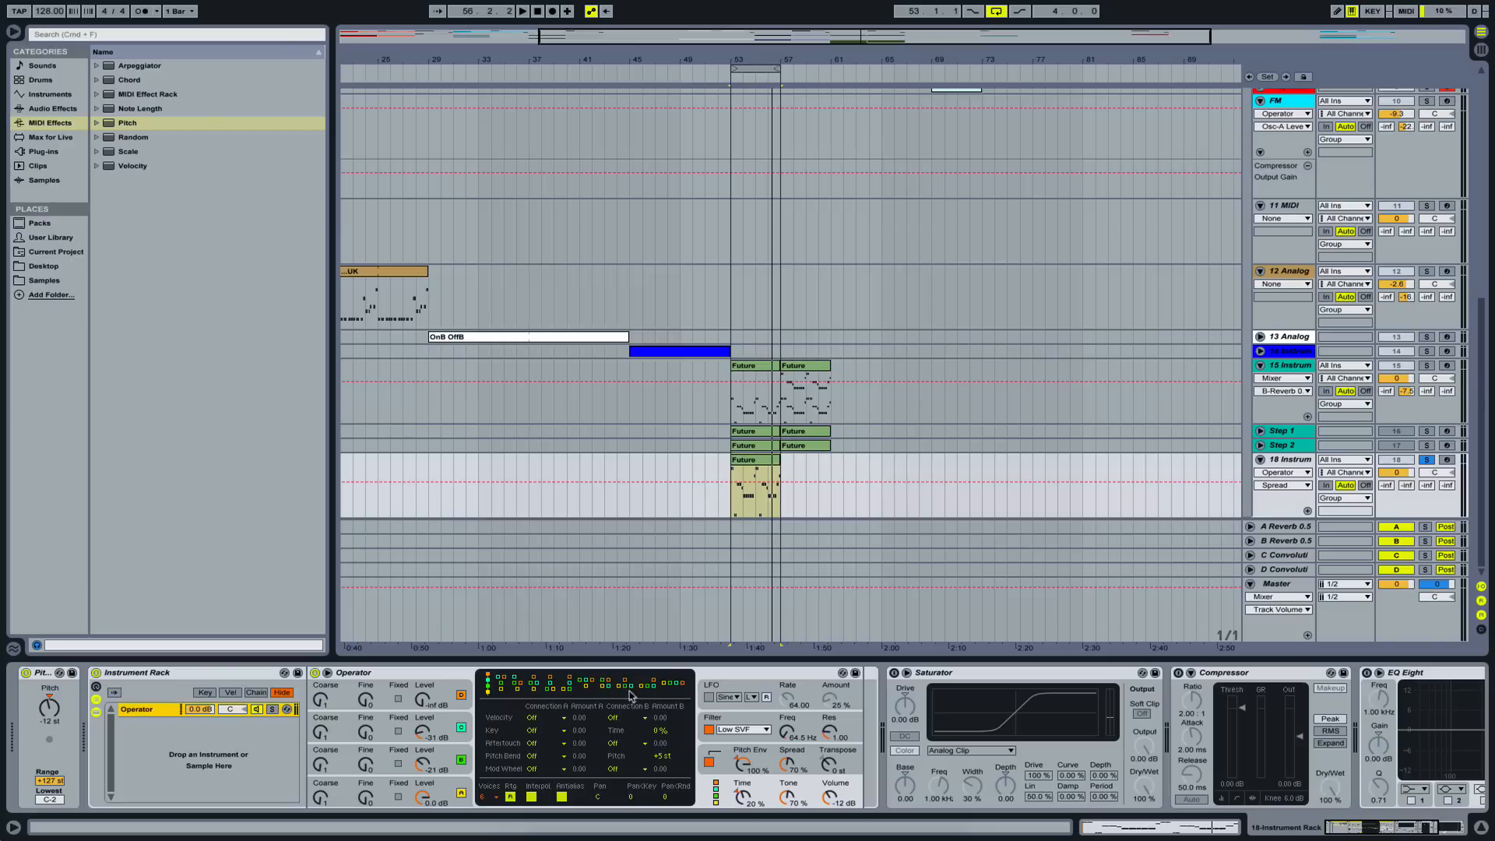
{"action": "left_click", "coordinate": [674, 683]}
{"action": "left_click", "coordinate": [488, 685]}
- Duplicate the Operator chain in the rack and set the copy's oscillator A, B and C Fine tuning to 15
{"action": "key", "text": "super+d"}
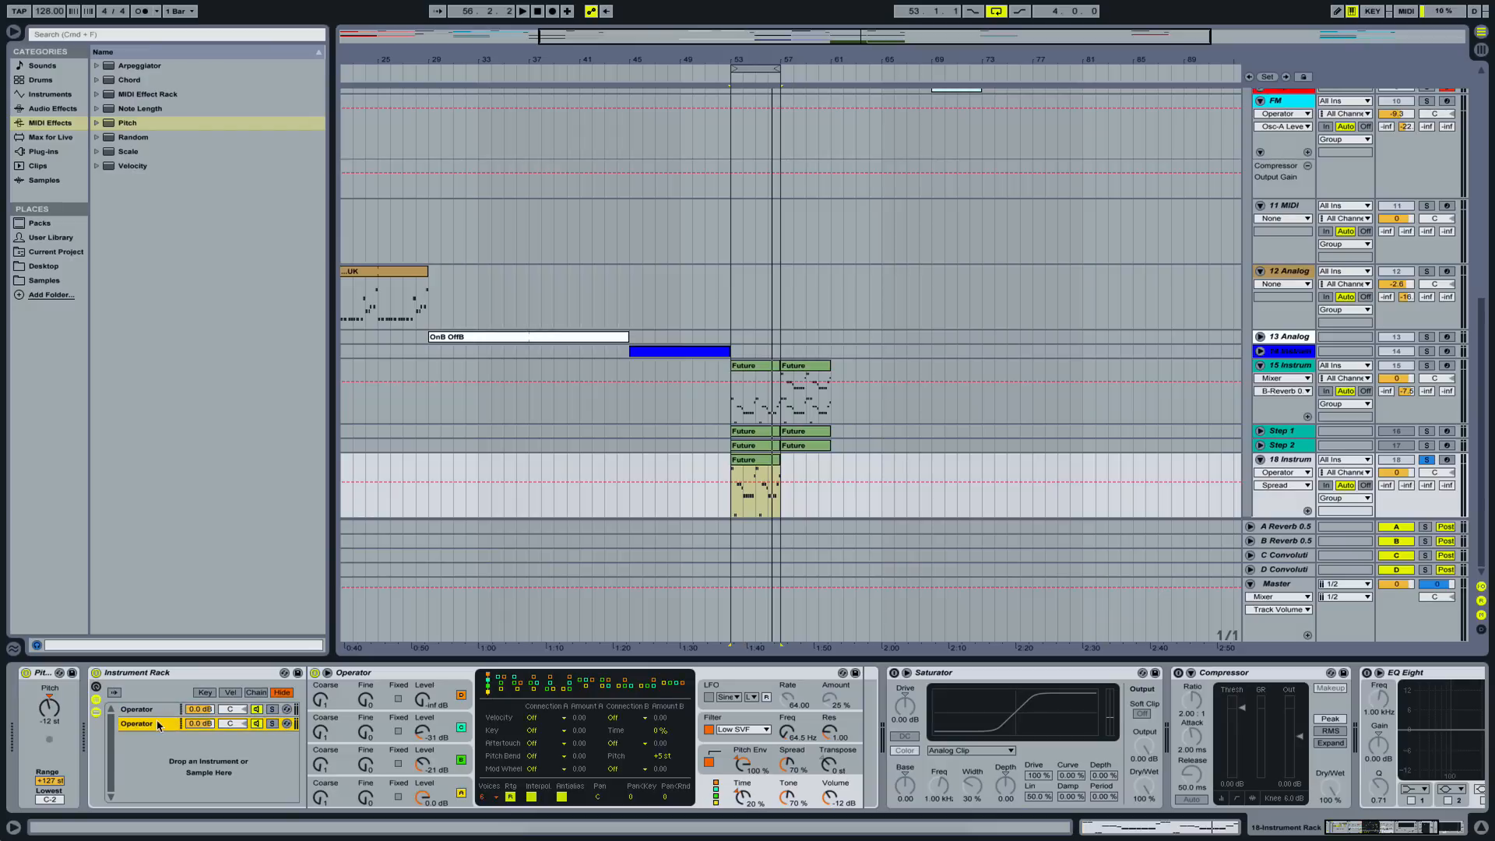
{"action": "left_click", "coordinate": [368, 802]}
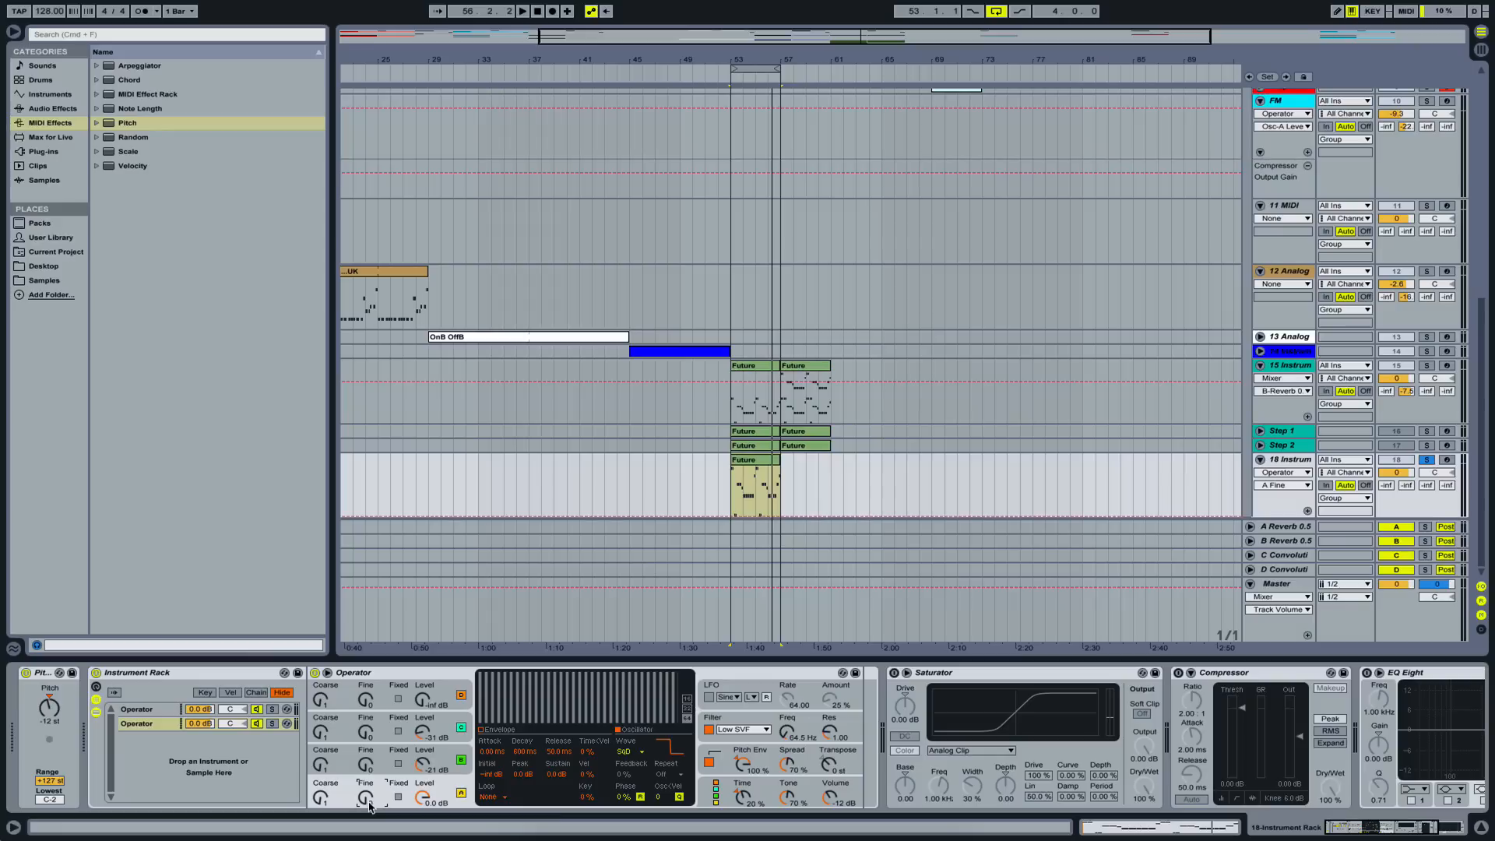
{"action": "type", "text": "15"}
{"action": "left_click", "coordinate": [364, 768]}
{"action": "type", "text": "15"}
{"action": "left_click", "coordinate": [368, 733]}
{"action": "type", "text": "15"}
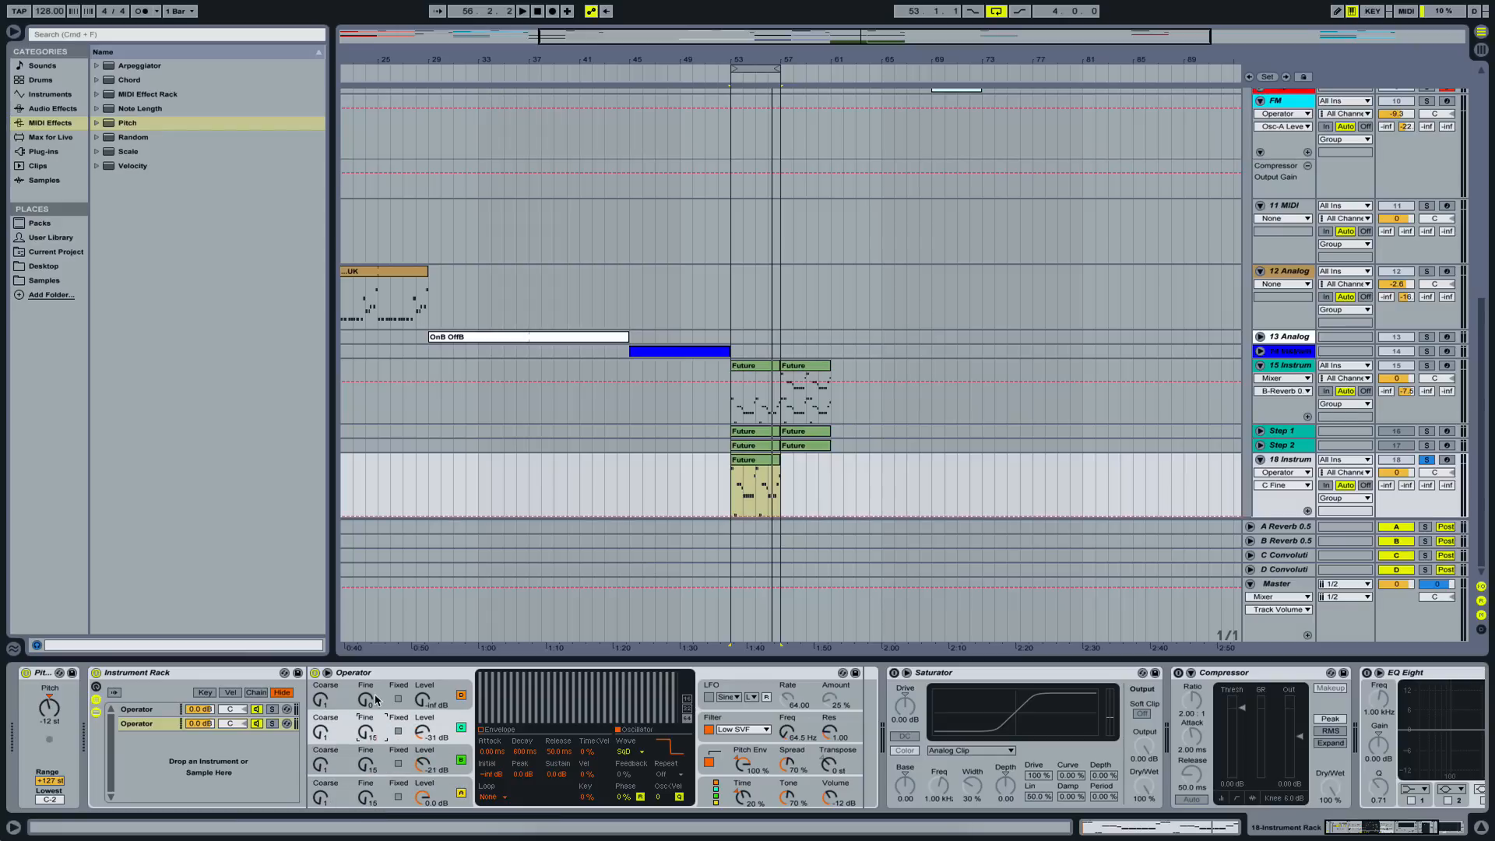
{"action": "left_click", "coordinate": [366, 700]}
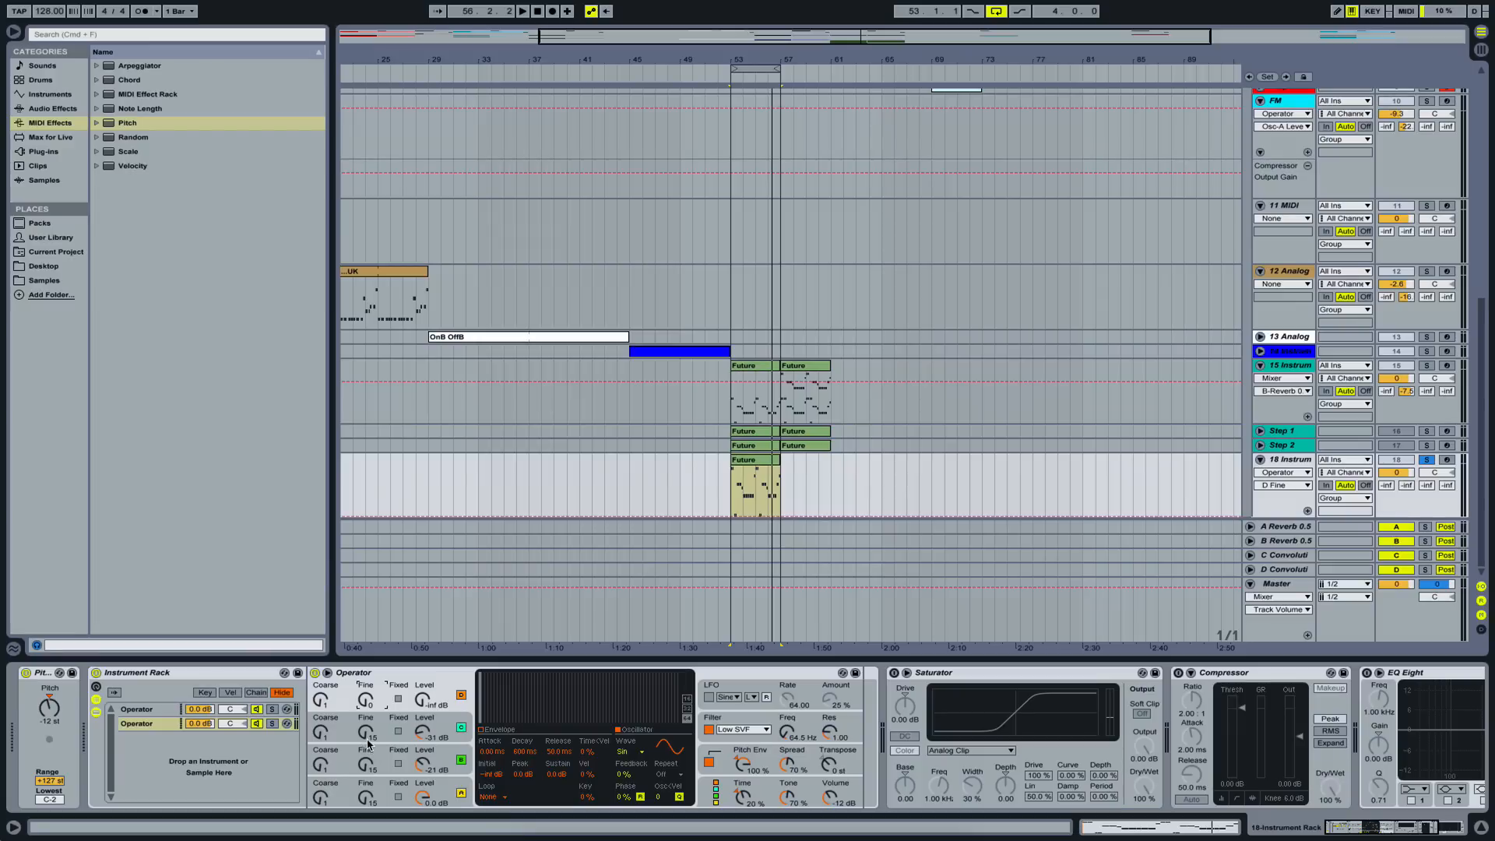
- Audition the loop with the duplicated Operator chain switched on and off
{"action": "key", "text": "space"}
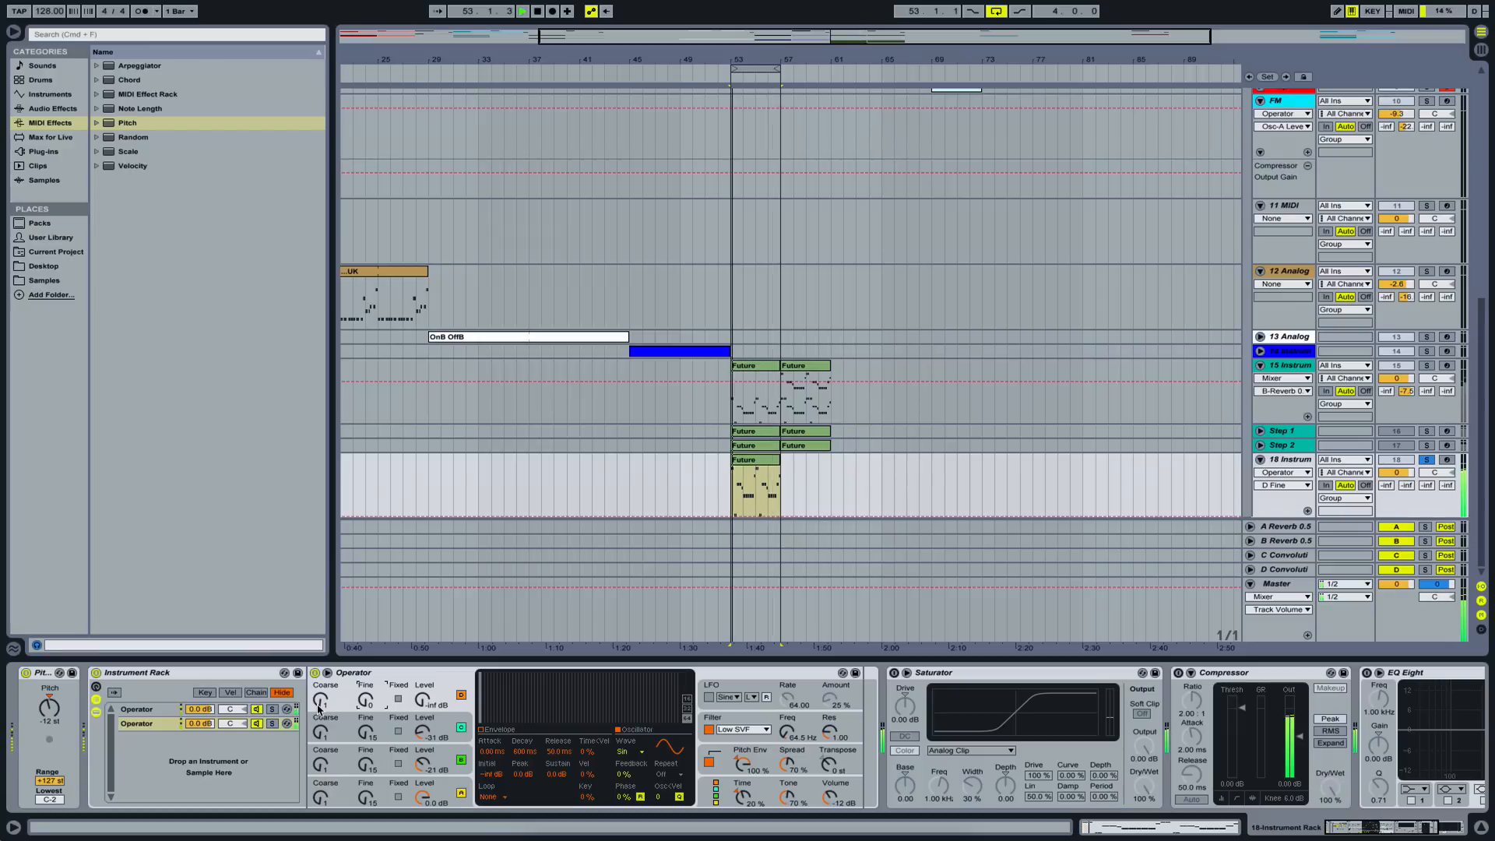
{"action": "left_click", "coordinate": [257, 724]}
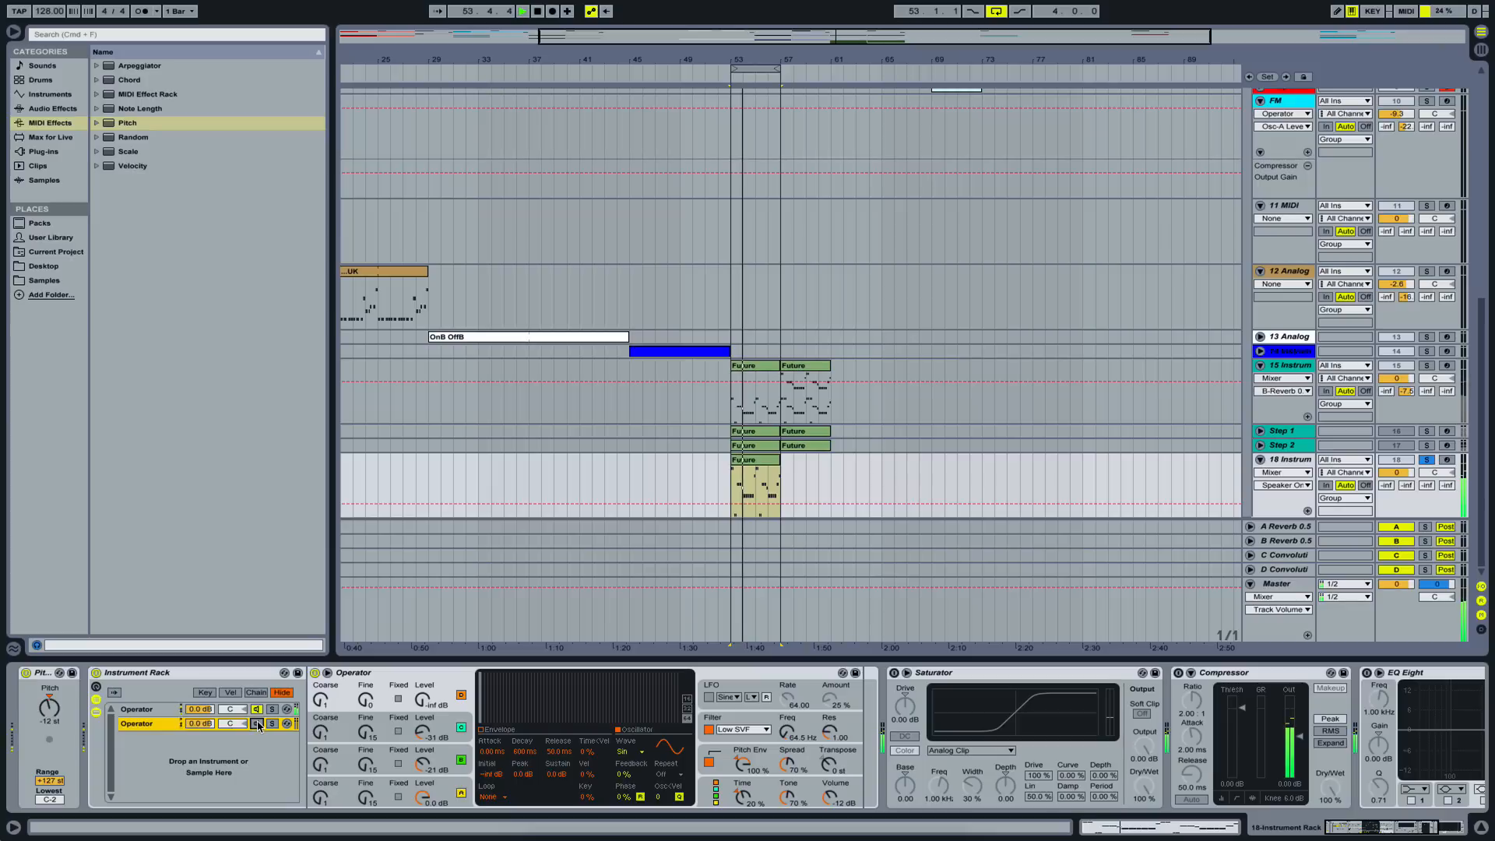
{"action": "key", "text": "space"}
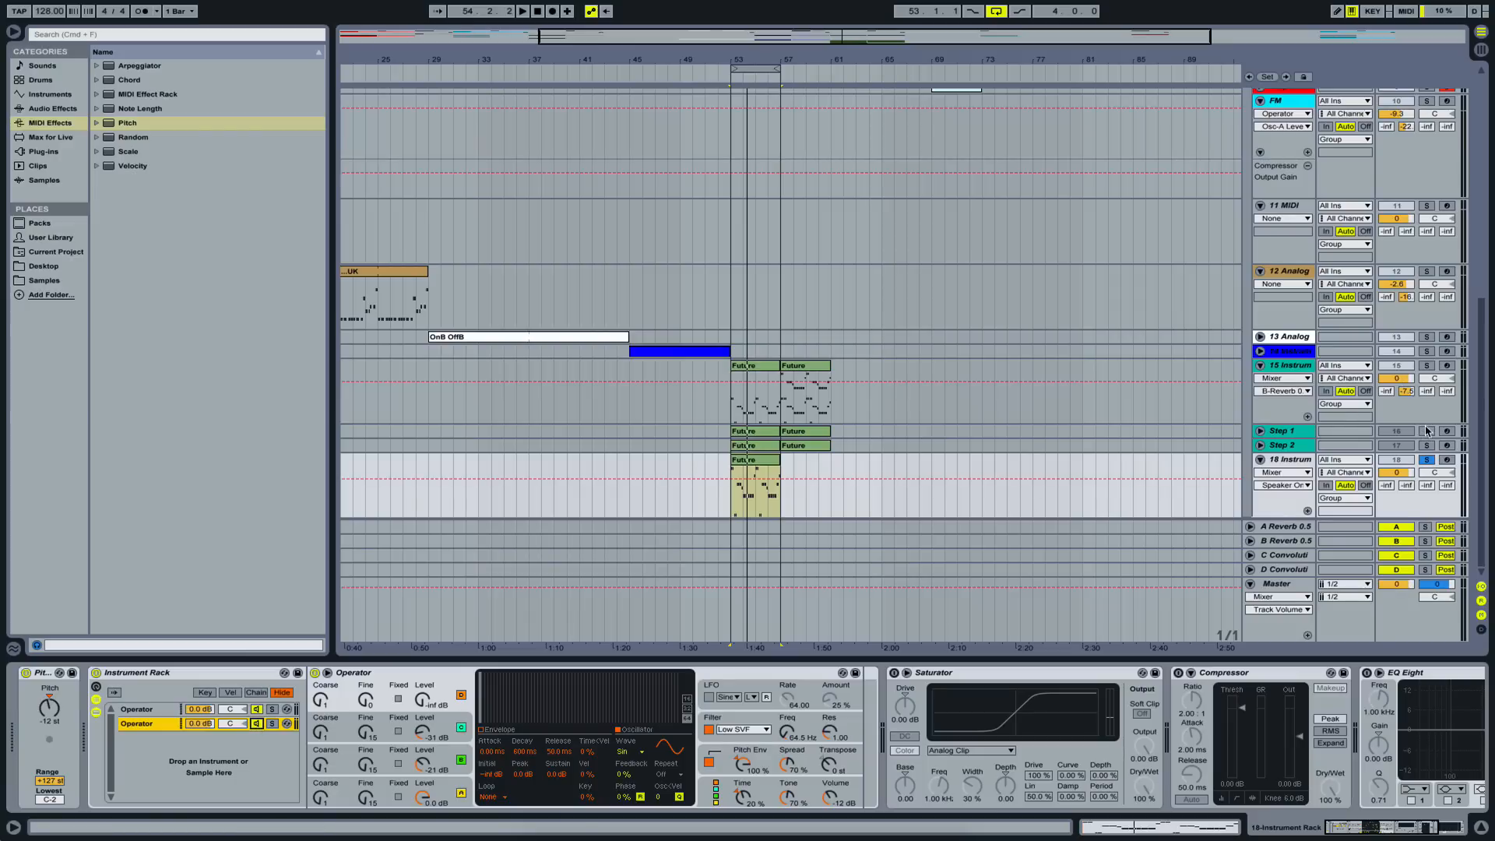
- Compare the Step 1 track with the new bass on track 18 by soloing each in turn during playback
{"action": "left_click", "coordinate": [1306, 438]}
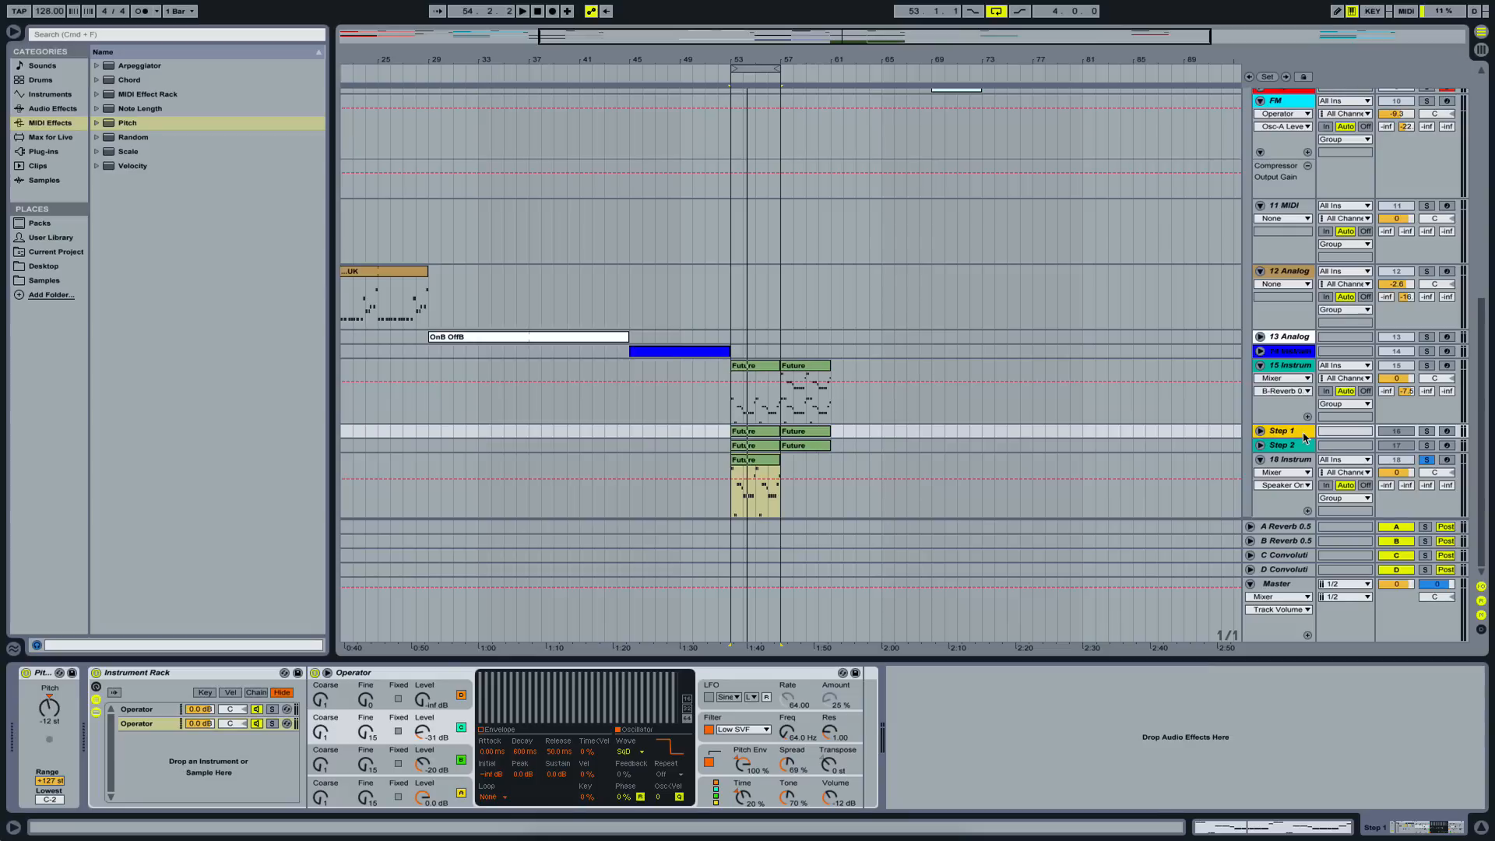
{"action": "left_click", "coordinate": [1427, 432]}
{"action": "key", "text": "space"}
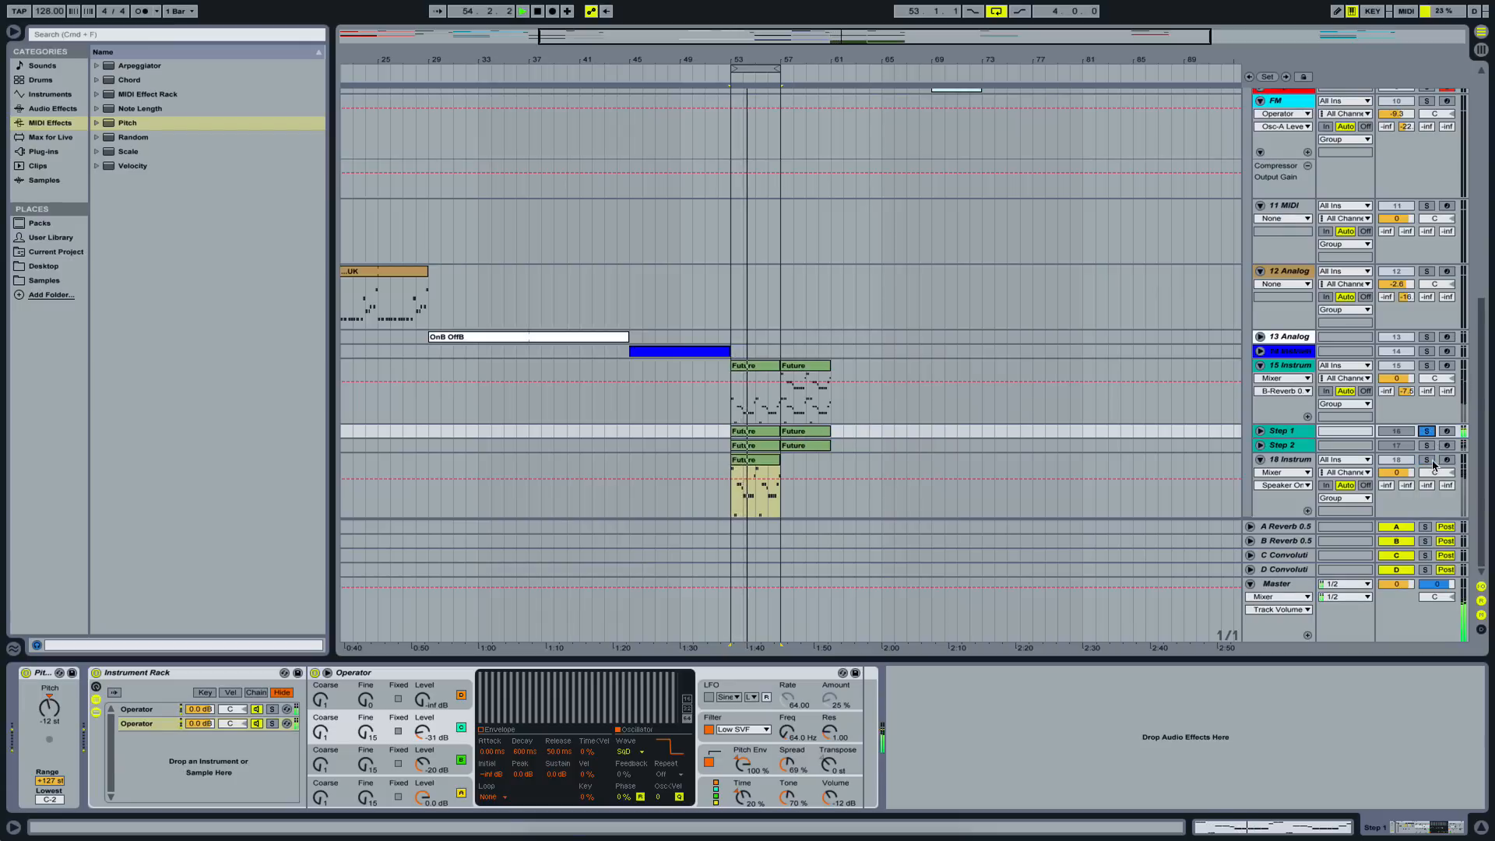
{"action": "left_click", "coordinate": [1432, 460]}
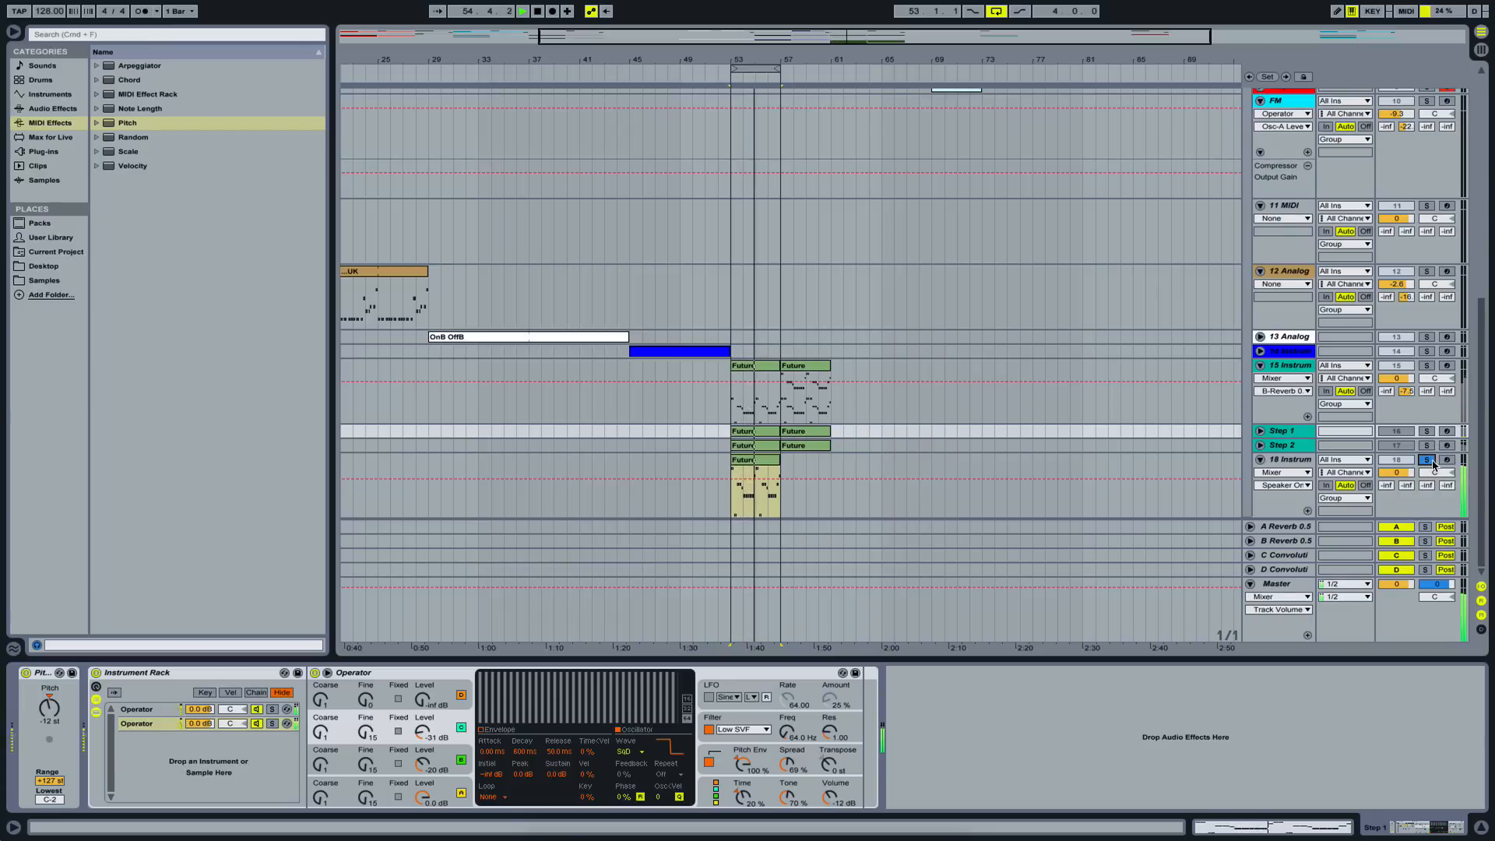
{"action": "left_click", "coordinate": [1303, 462]}
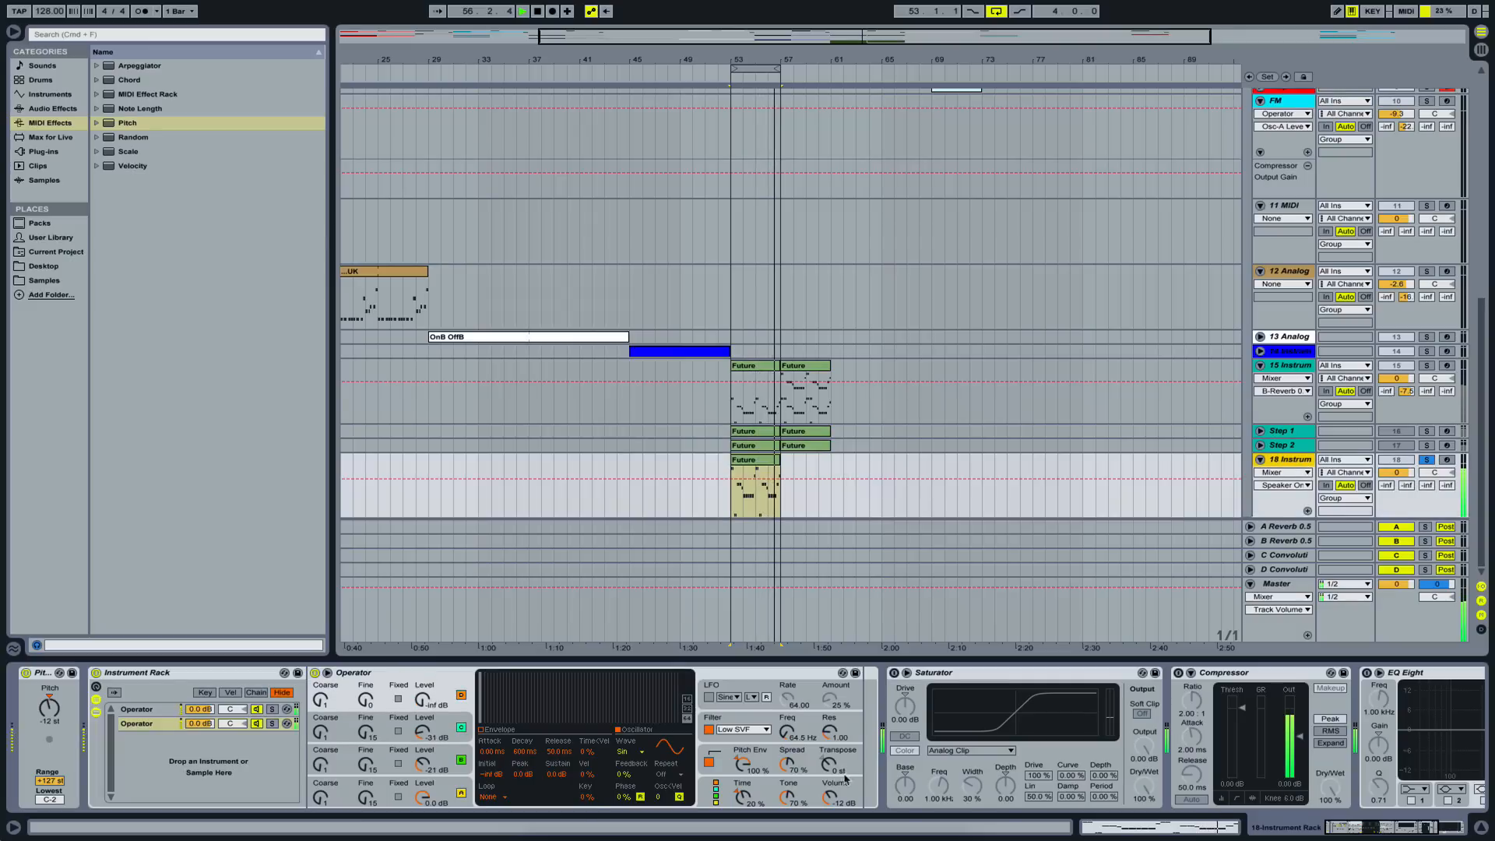
{"action": "scroll", "coordinate": [779, 747], "scroll_direction": "right", "scroll_amount": 3}
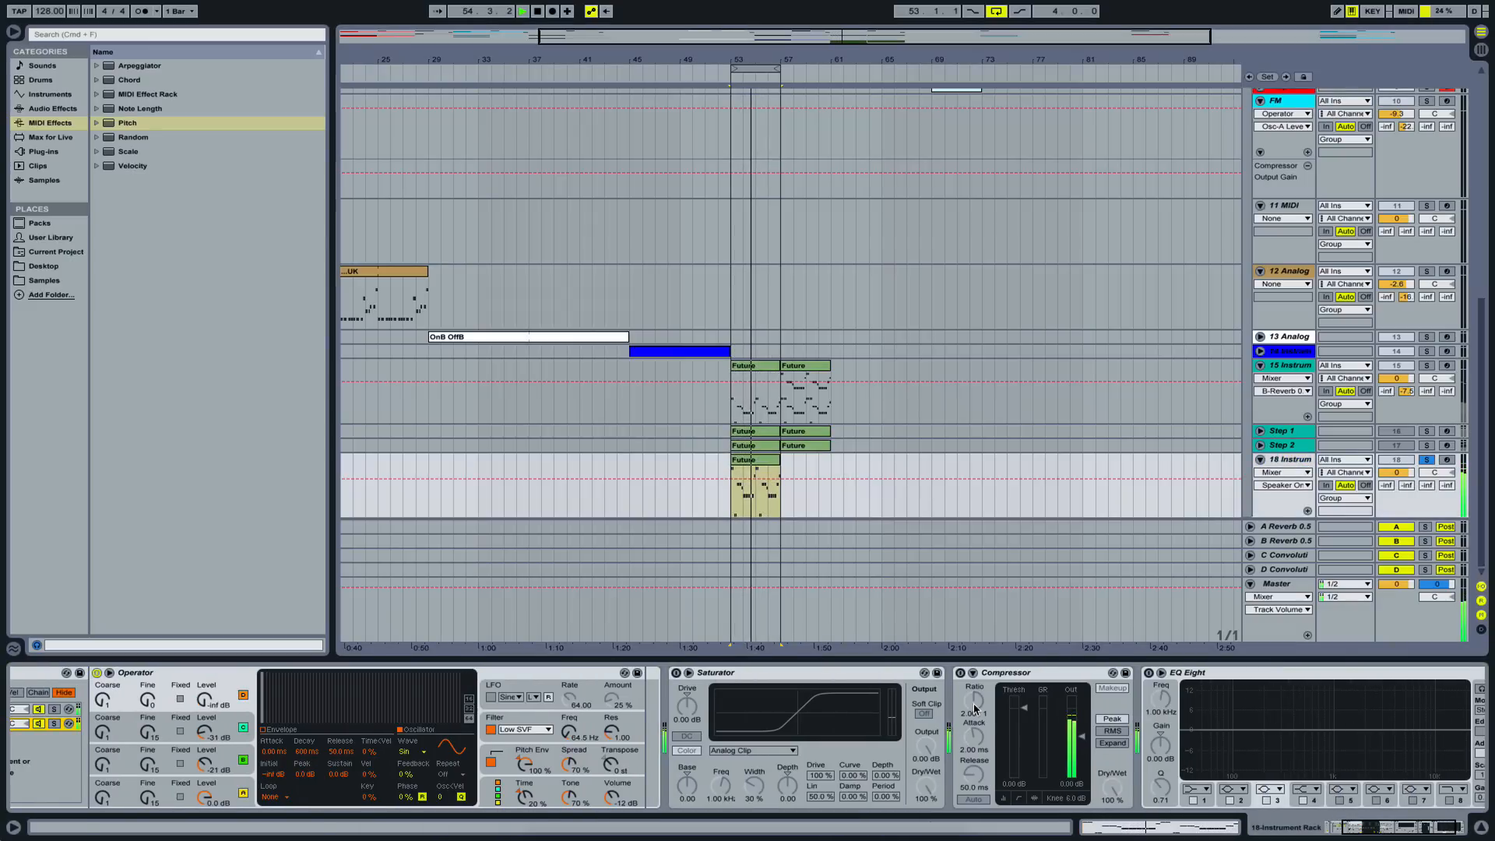
{"action": "left_click", "coordinate": [1426, 431]}
{"action": "left_click", "coordinate": [1428, 459]}
{"action": "key", "text": "space"}
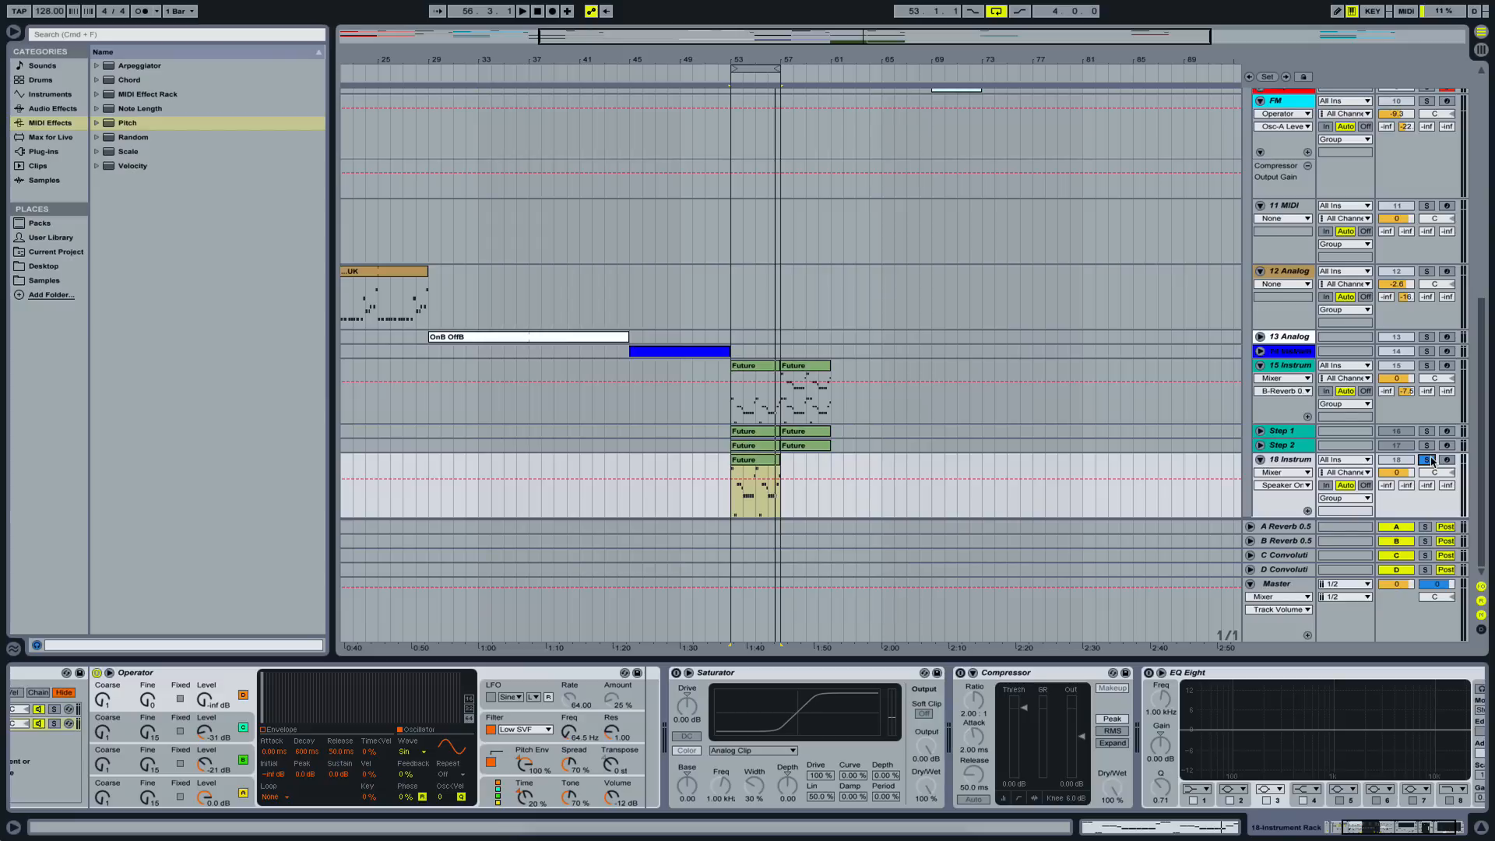
- Play the loop with track 15 soloed, switch the solo to track 18 for comparison, and stop playback
{"action": "left_click", "coordinate": [1428, 365]}
{"action": "key", "text": "space"}
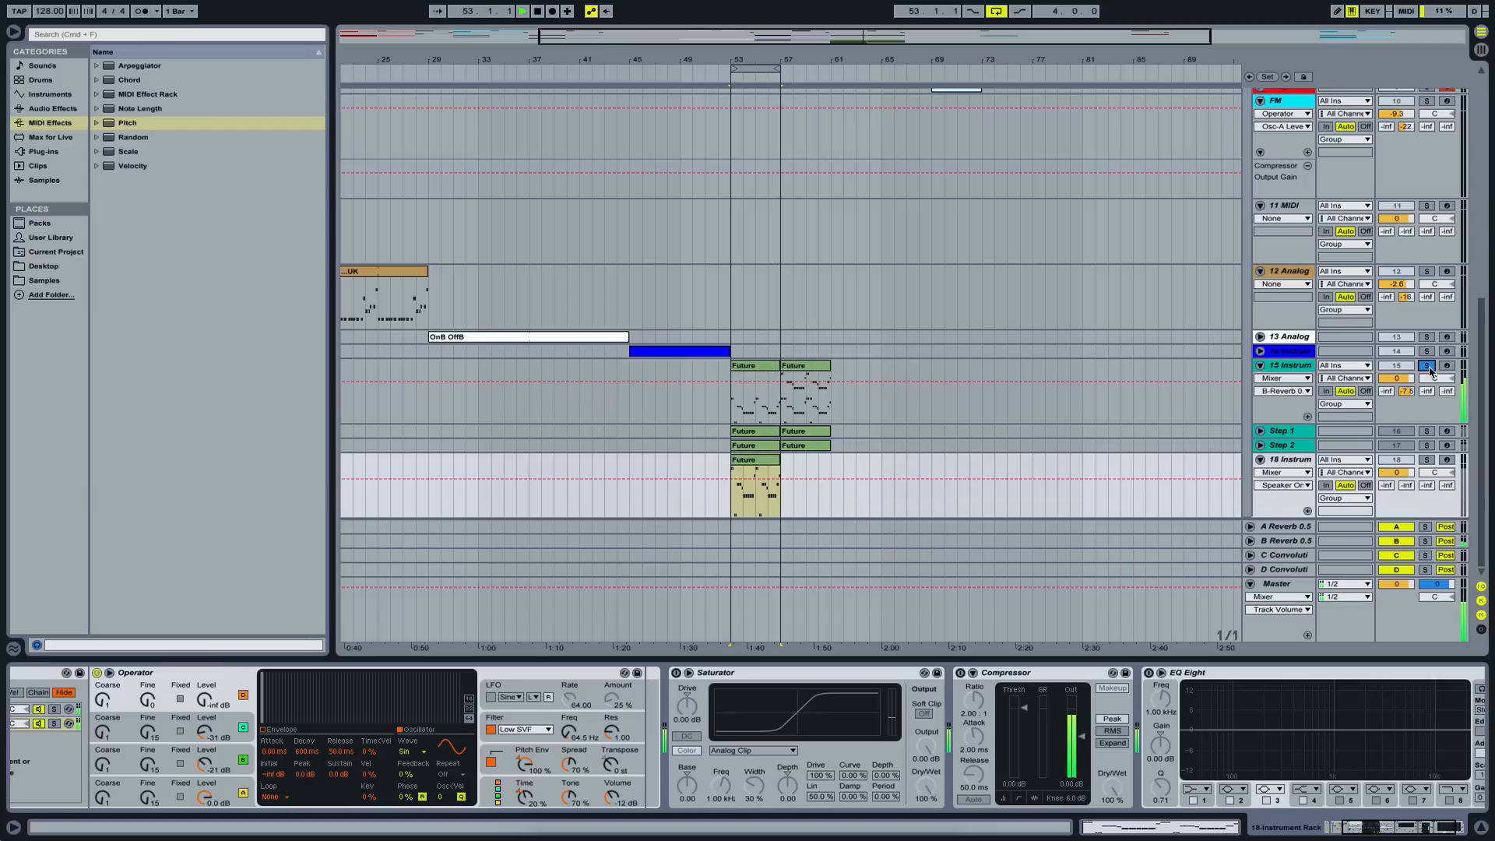
{"action": "left_click", "coordinate": [1428, 460]}
{"action": "key", "text": "space"}
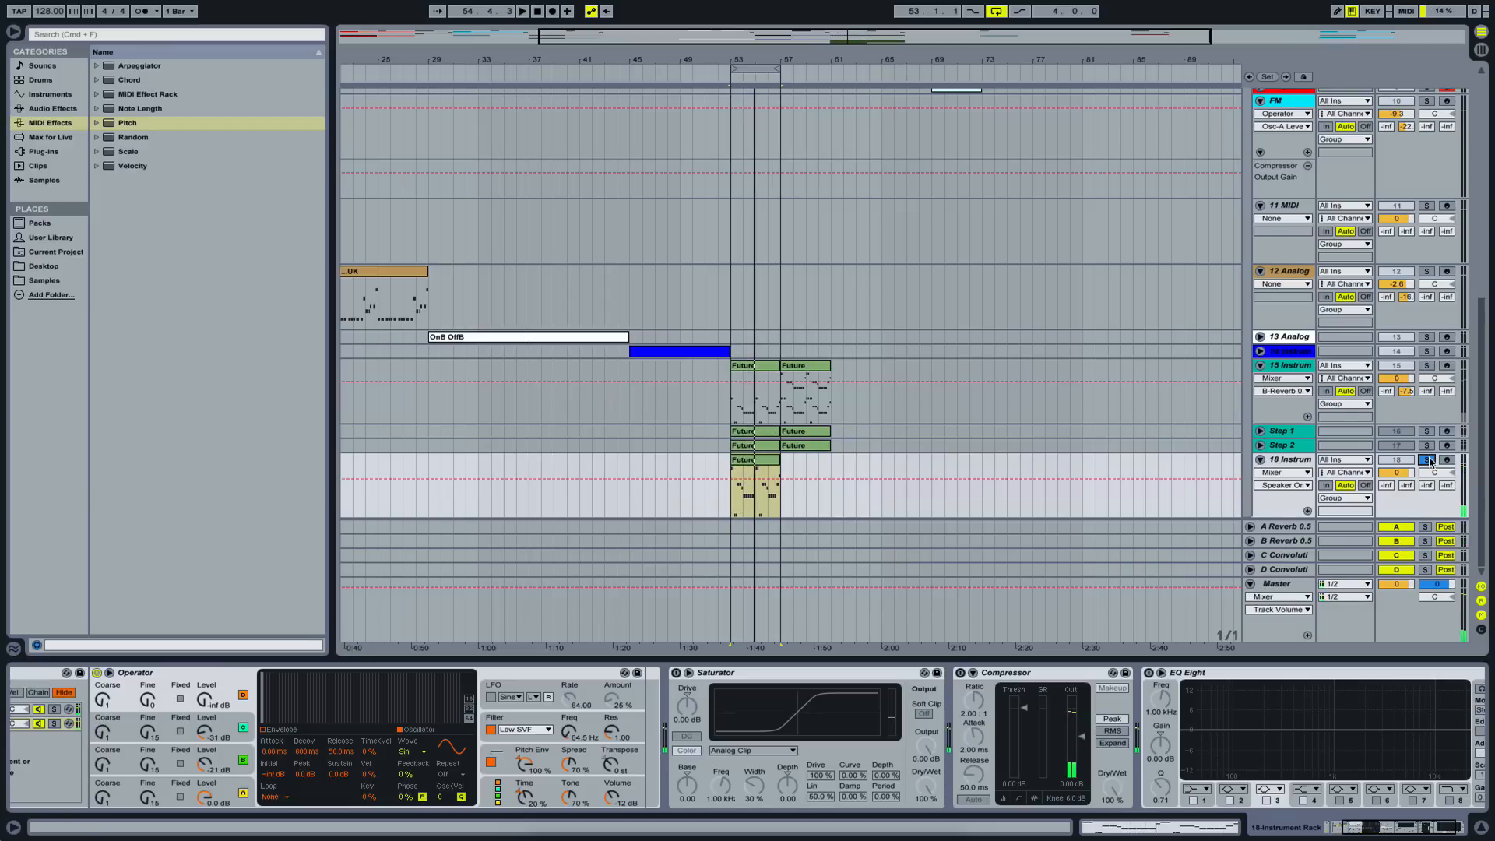
- Move the EQ Eight ahead of the Saturator on track 18, switch it on and set band 1 to a low-cut filter
{"action": "scroll", "coordinate": [1289, 675], "scroll_direction": "right", "scroll_amount": 3}
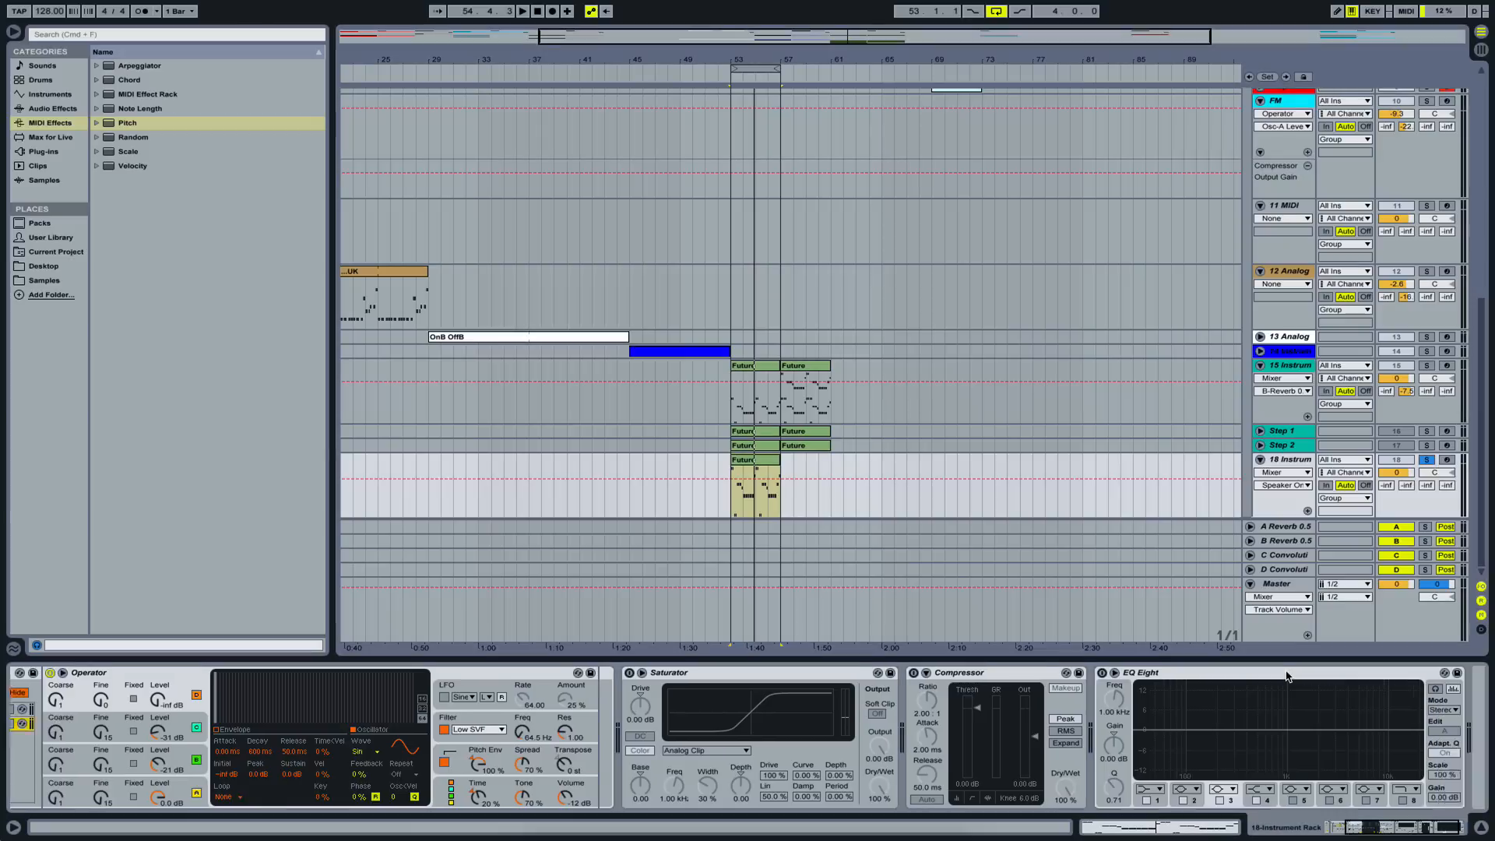
{"action": "mouse_move", "coordinate": [1227, 674]}
{"action": "left_mouse_down"}
{"action": "mouse_move", "coordinate": [576, 675]}
{"action": "mouse_move", "coordinate": [572, 703]}
{"action": "mouse_move", "coordinate": [566, 688]}
{"action": "left_mouse_up"}
{"action": "left_click", "coordinate": [564, 673]}
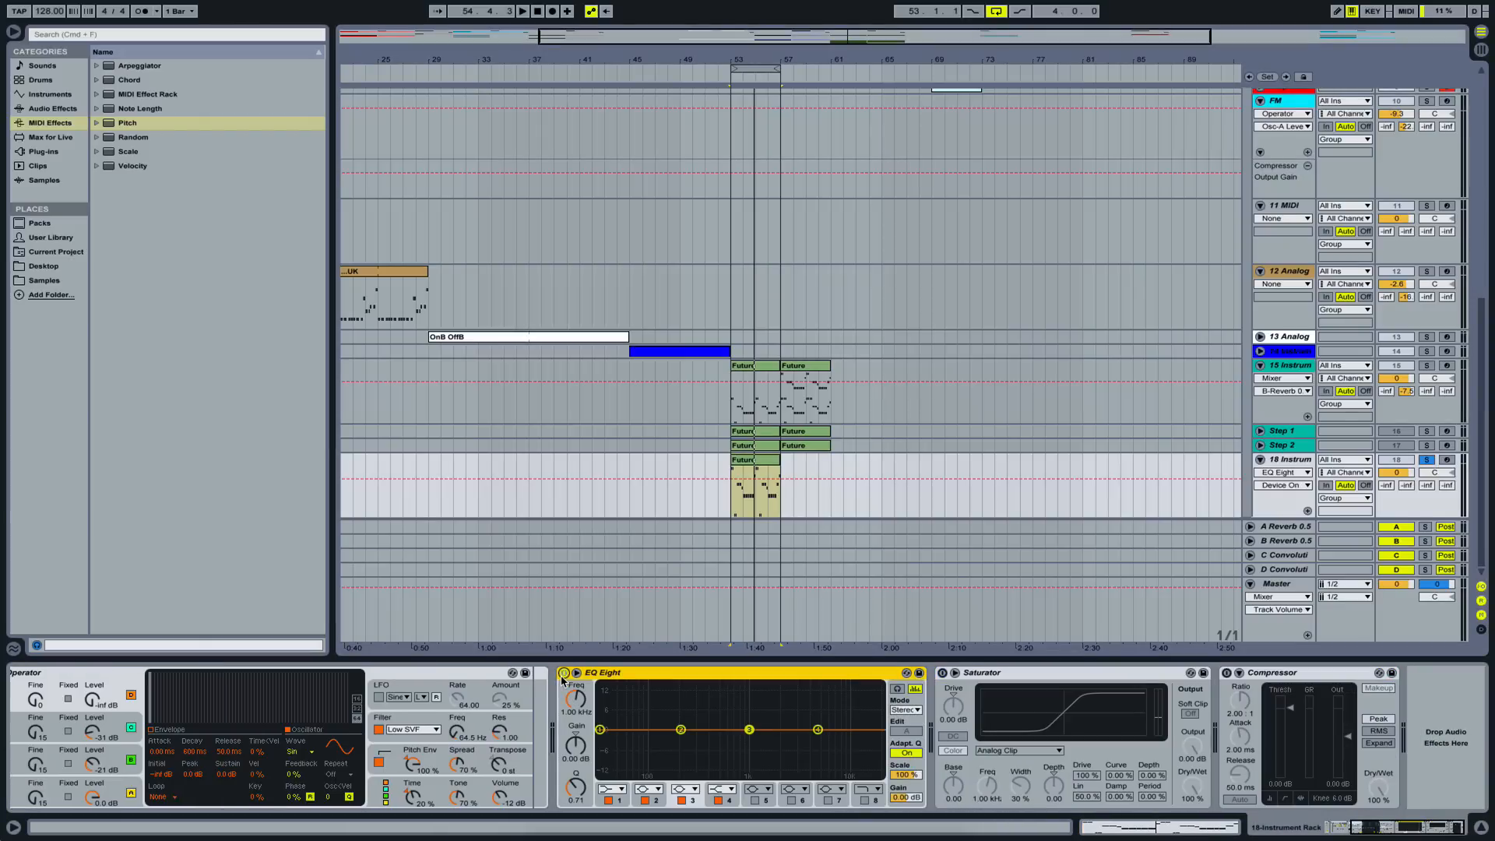
{"action": "left_click", "coordinate": [608, 789]}
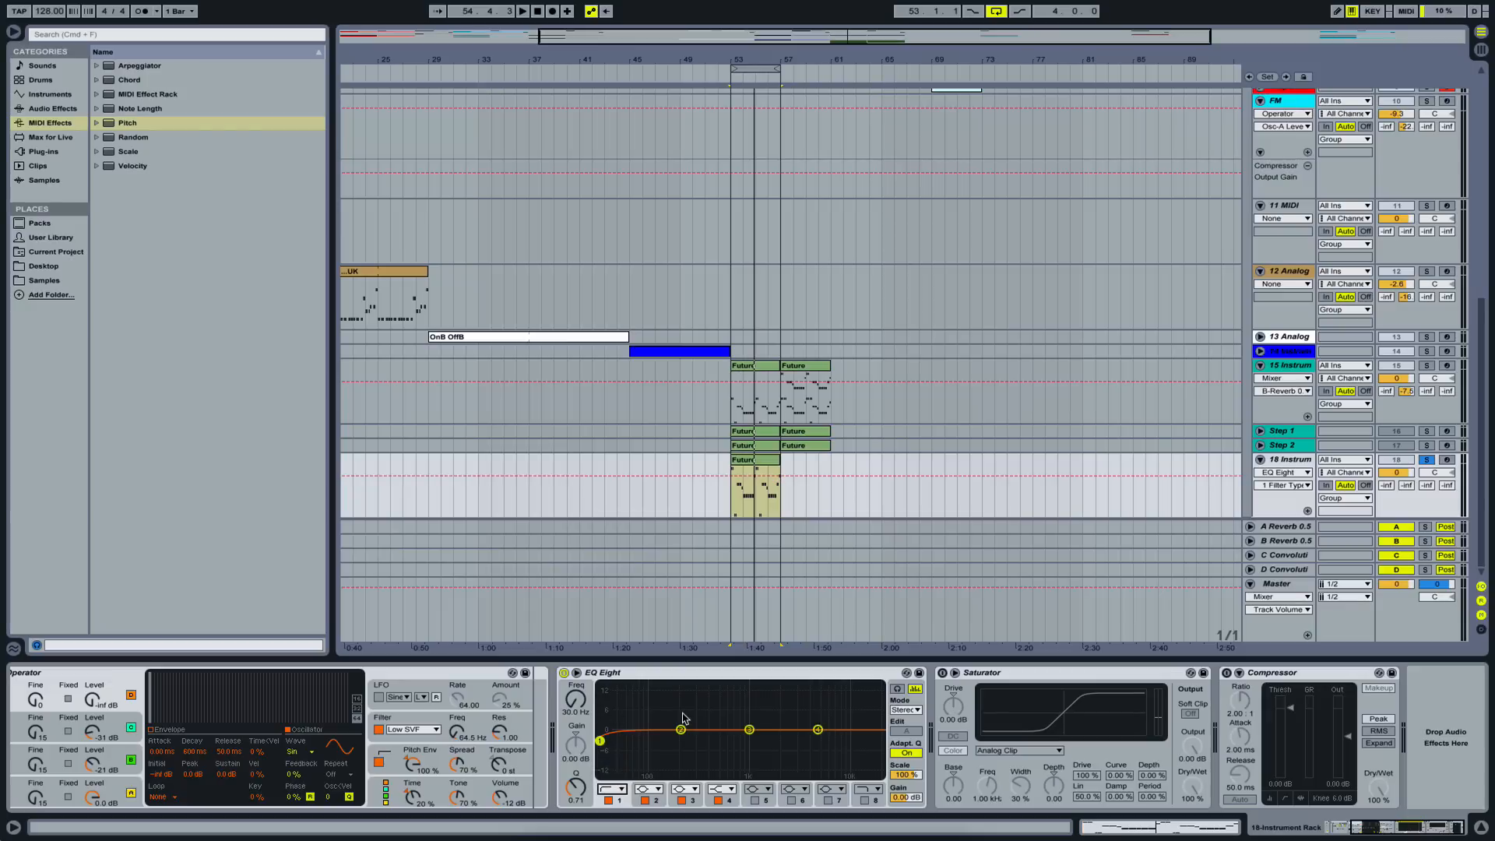
- Solo the 8 SUB track and audition it over the loop
{"action": "scroll", "coordinate": [903, 179], "scroll_direction": "up", "scroll_amount": 6}
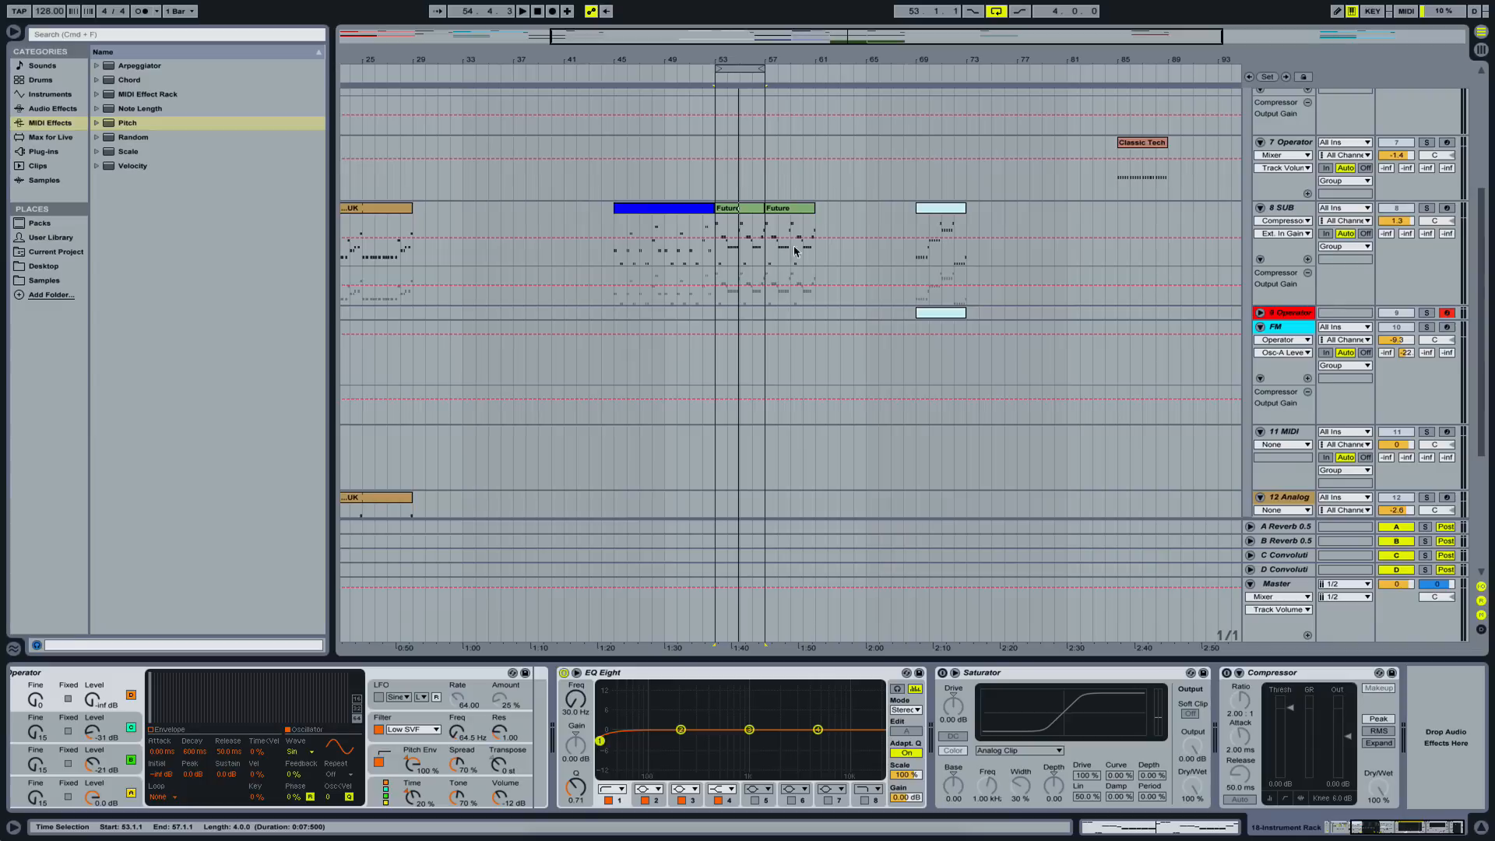
{"action": "left_click", "coordinate": [1426, 208]}
{"action": "key", "text": "space"}
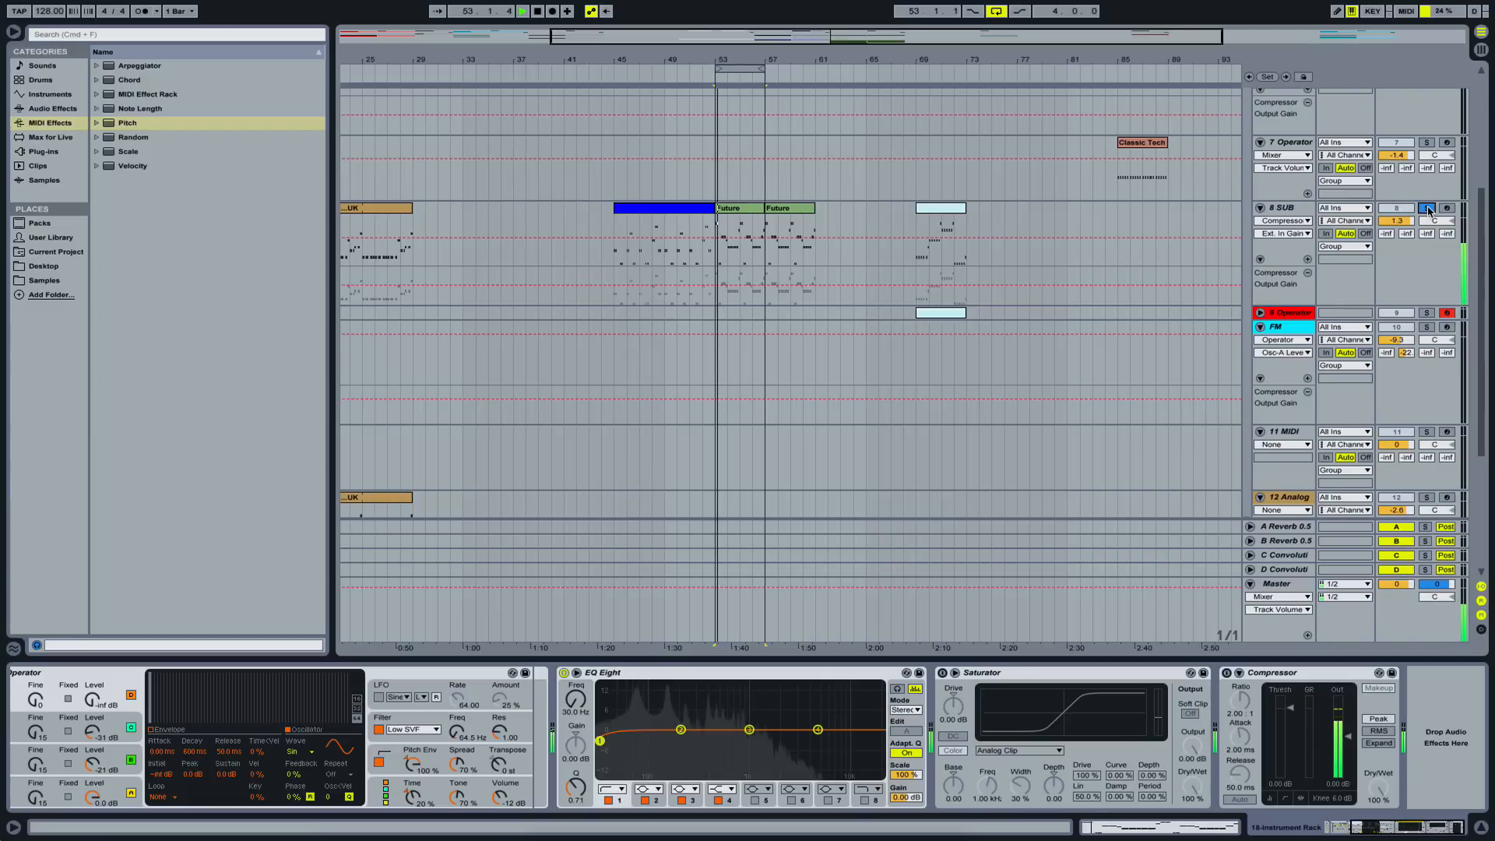
{"action": "key", "text": "space"}
{"action": "scroll", "coordinate": [1435, 461], "scroll_direction": "down", "scroll_amount": 5}
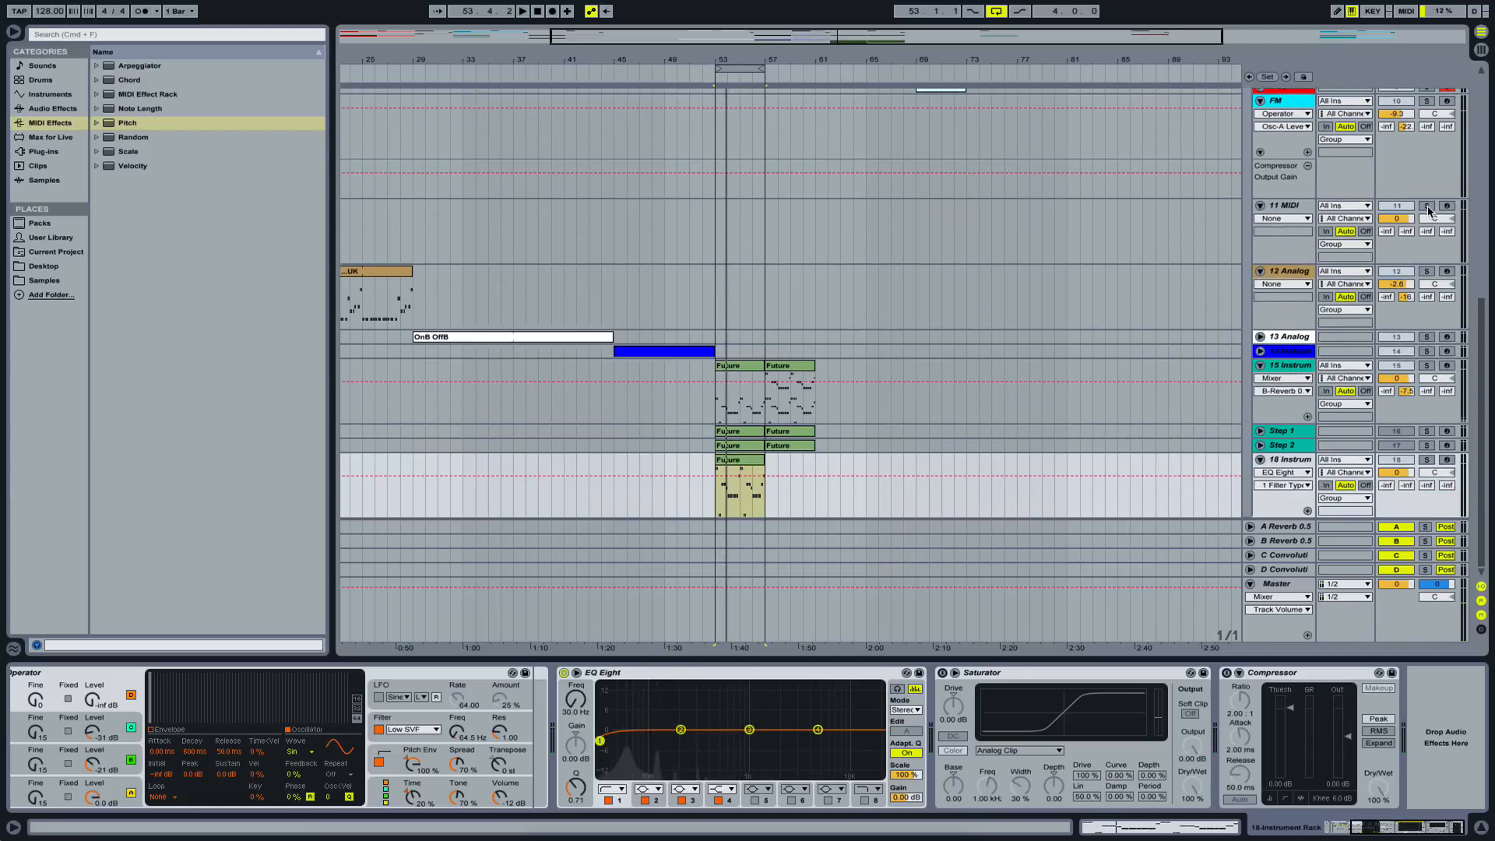
- Solo track 18 and raise the EQ Eight's band 1 low-cut frequency to 257 Hz, checking it during playback
{"action": "left_click", "coordinate": [1429, 460]}
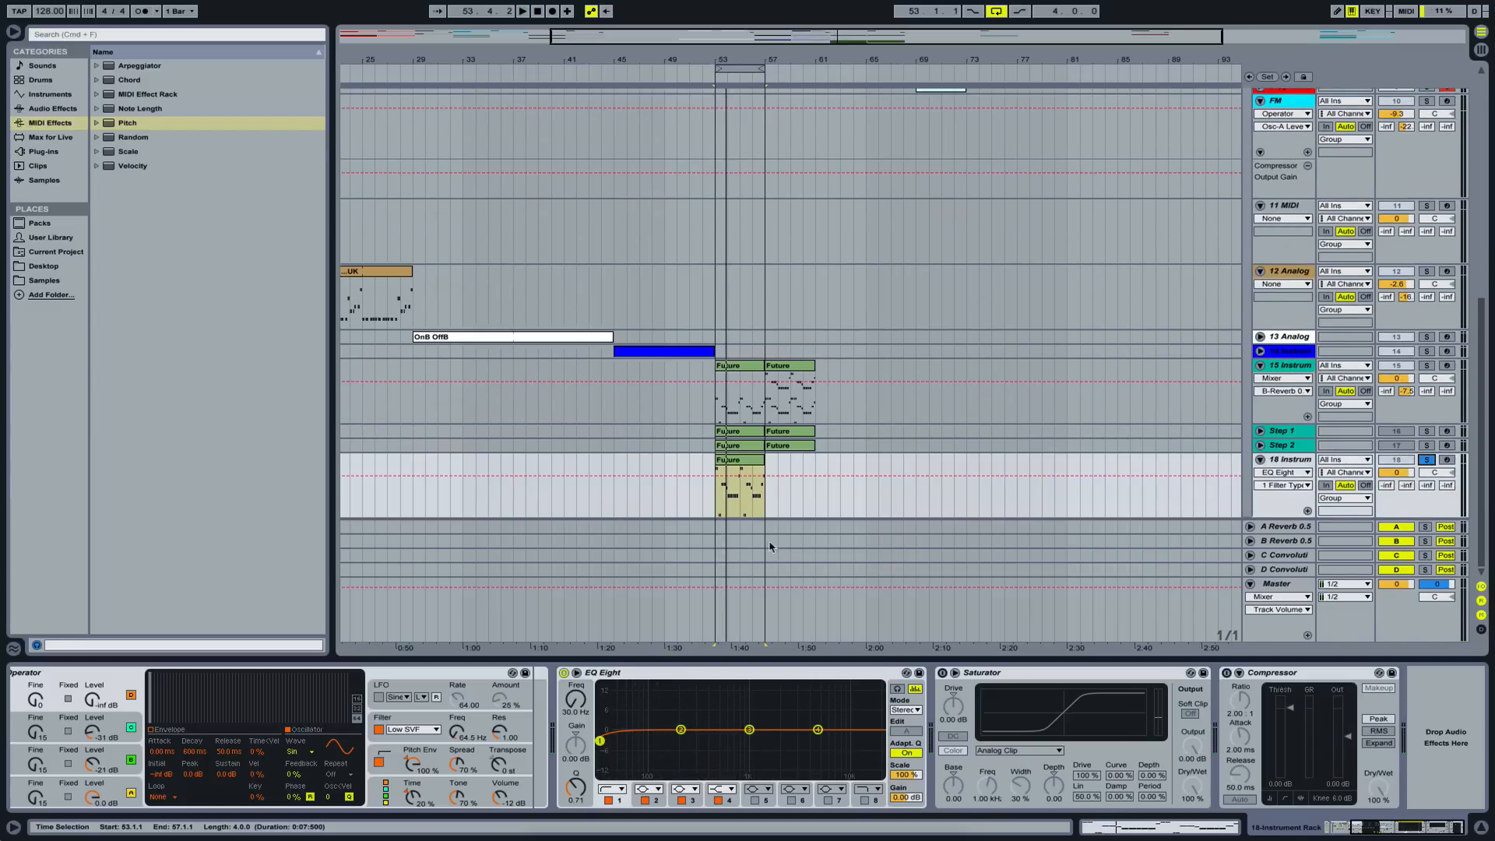
{"action": "left_click_drag", "start_coordinate": [596, 708], "coordinate": [596, 671]}
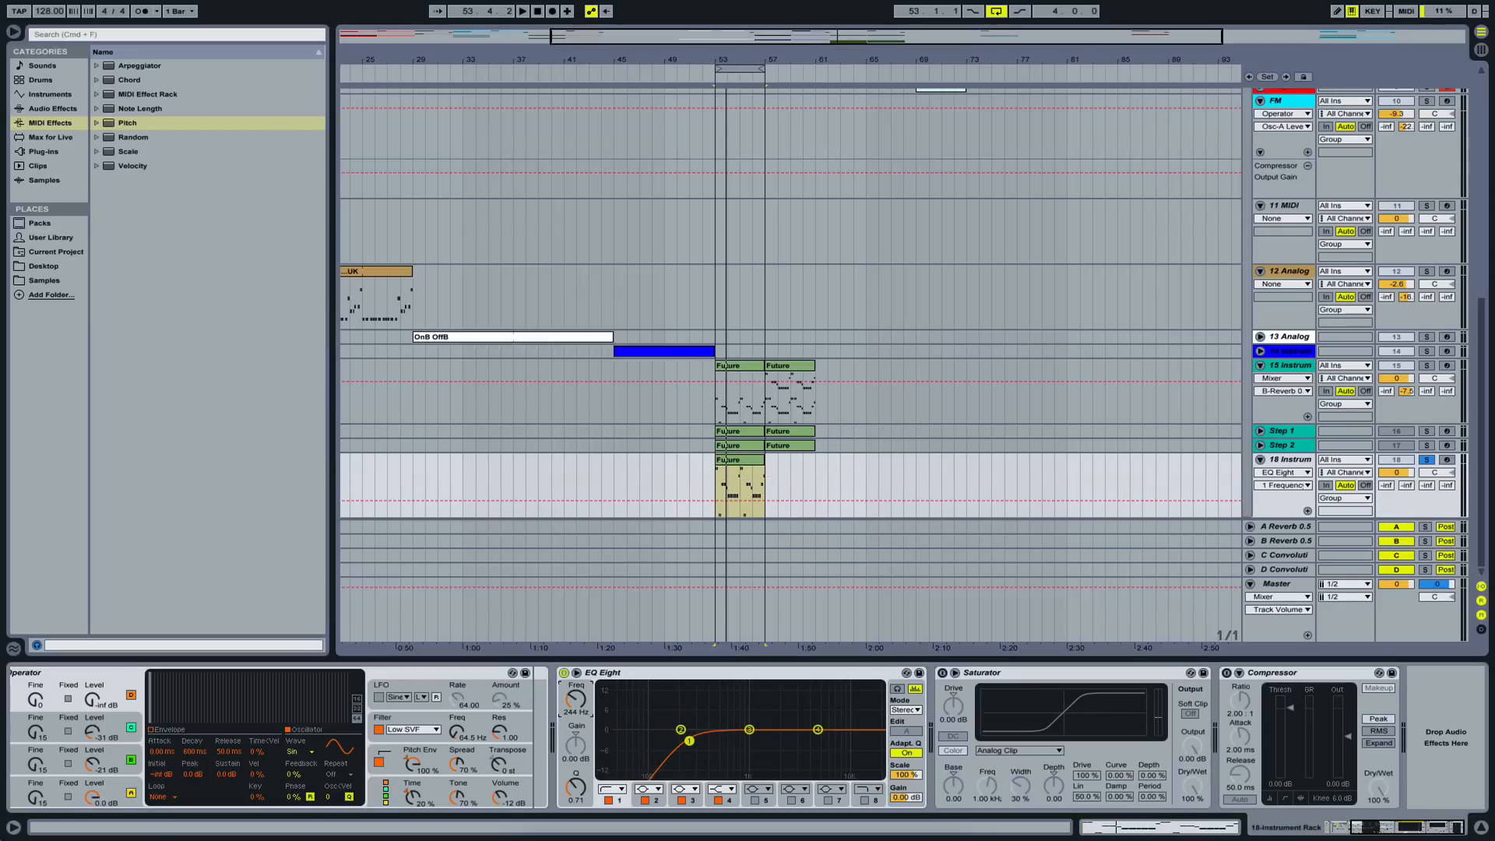
{"action": "key", "text": "space"}
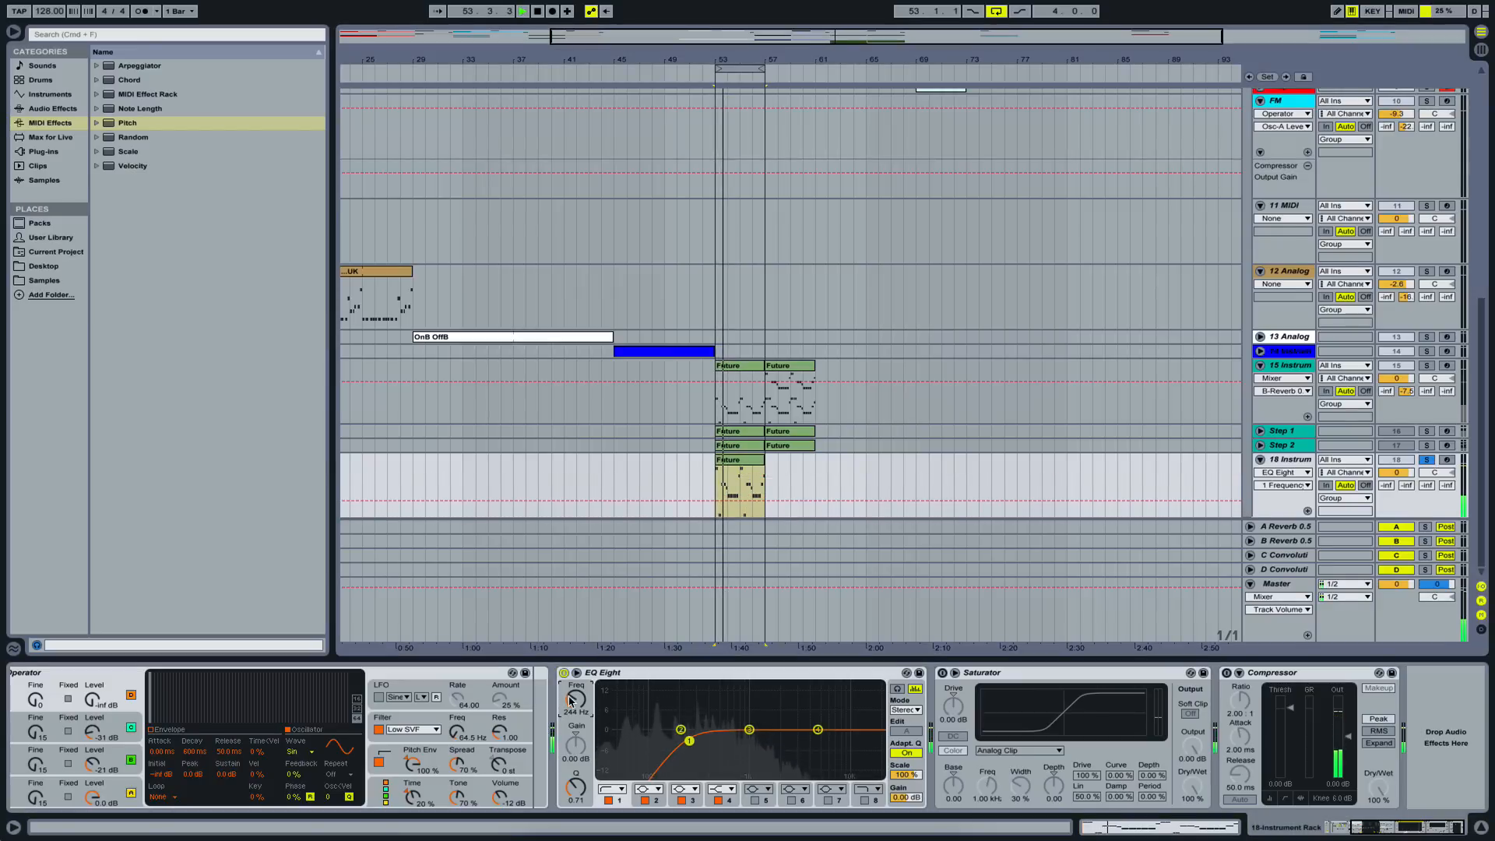
{"action": "left_click_drag", "start_coordinate": [569, 696], "coordinate": [569, 693]}
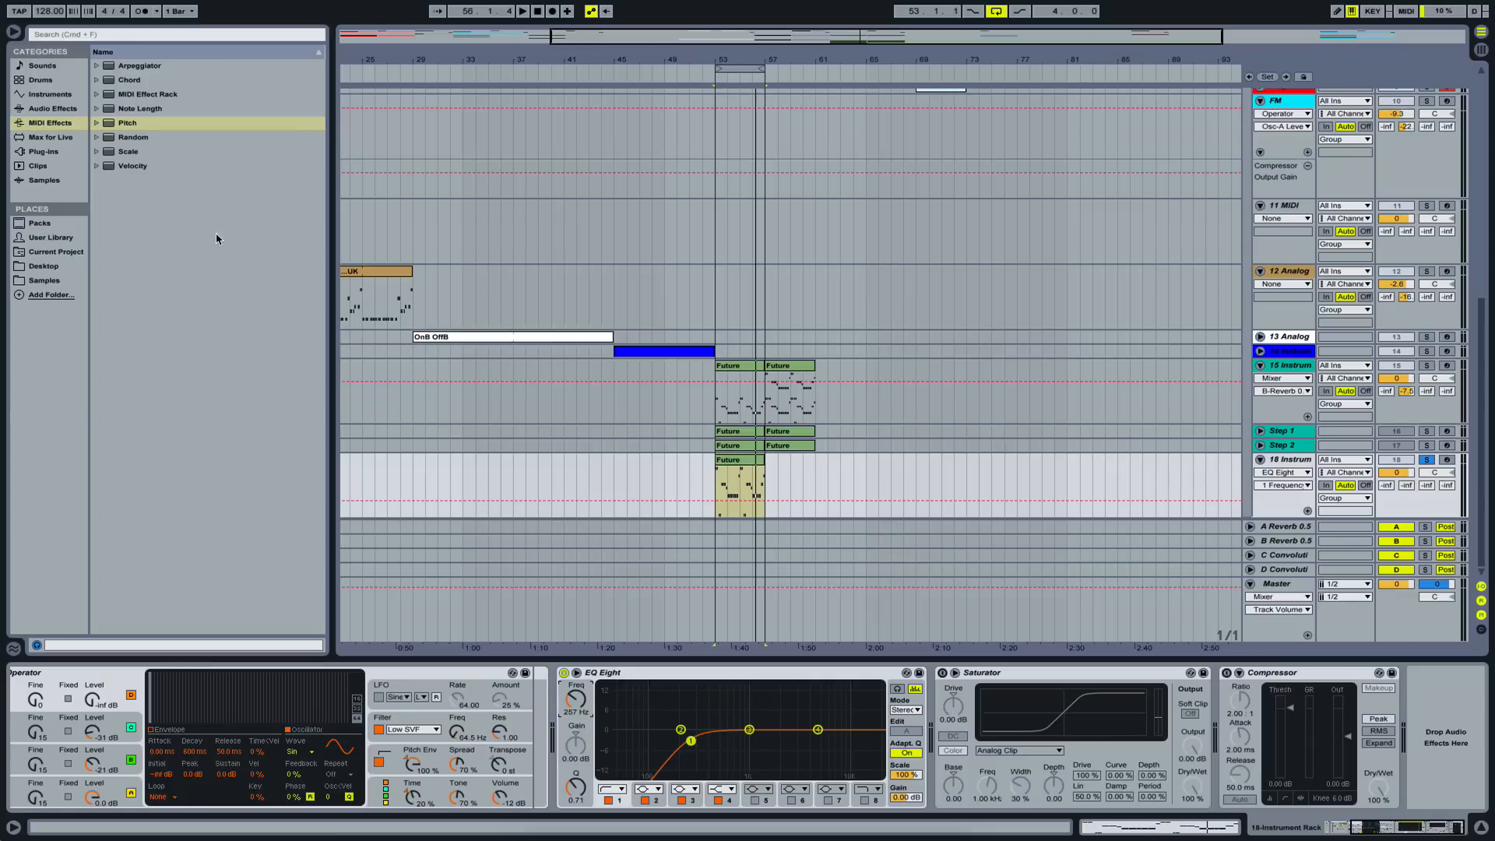
- Add a Chorus audio effect to track 18 and place it between the EQ Eight and the Saturator
{"action": "left_click", "coordinate": [50, 95]}
{"action": "left_click", "coordinate": [48, 110]}
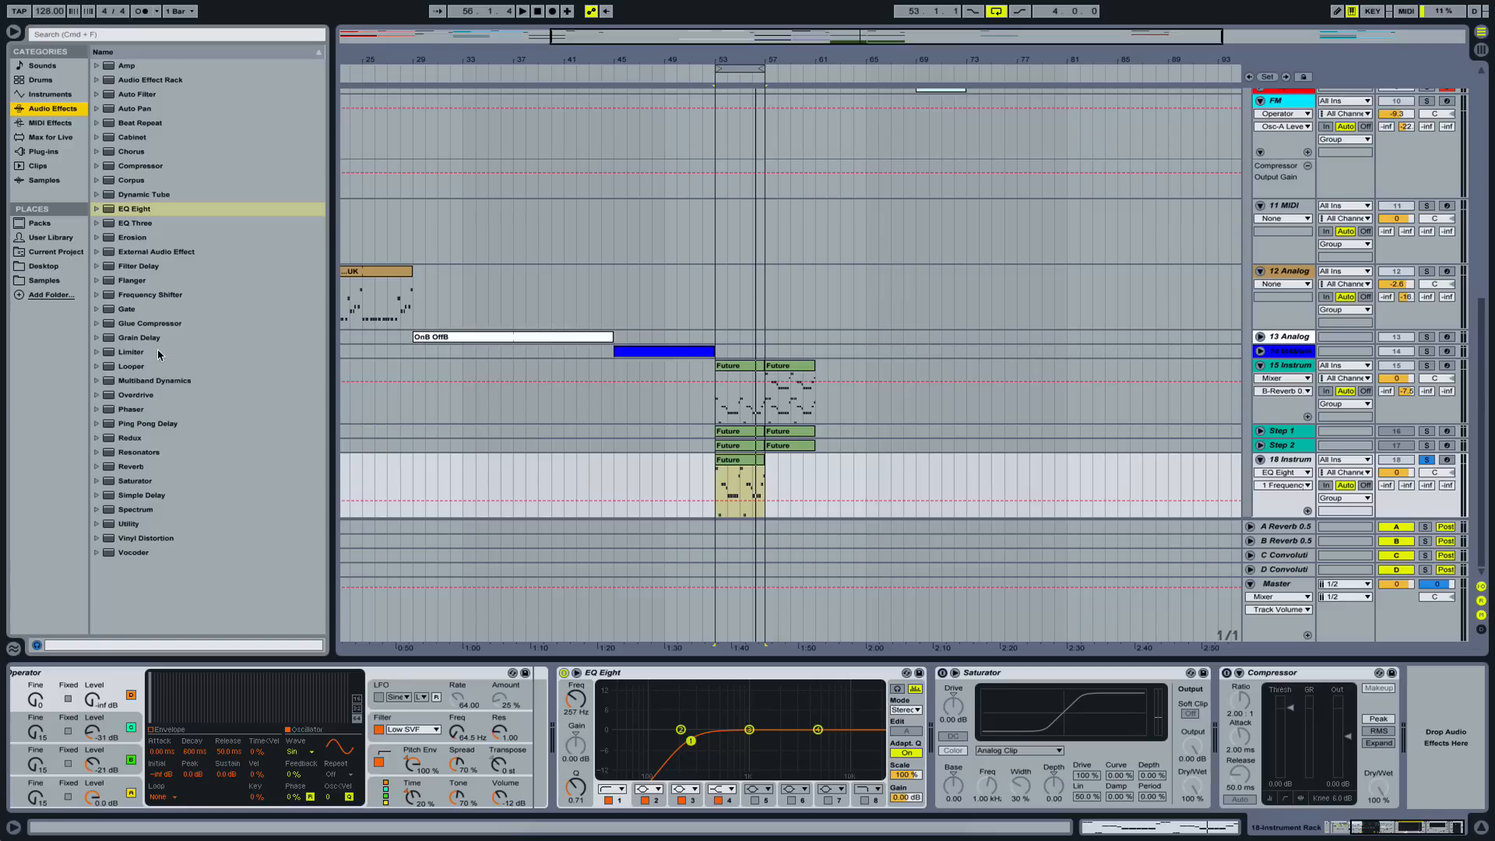
{"action": "double_click", "coordinate": [148, 153]}
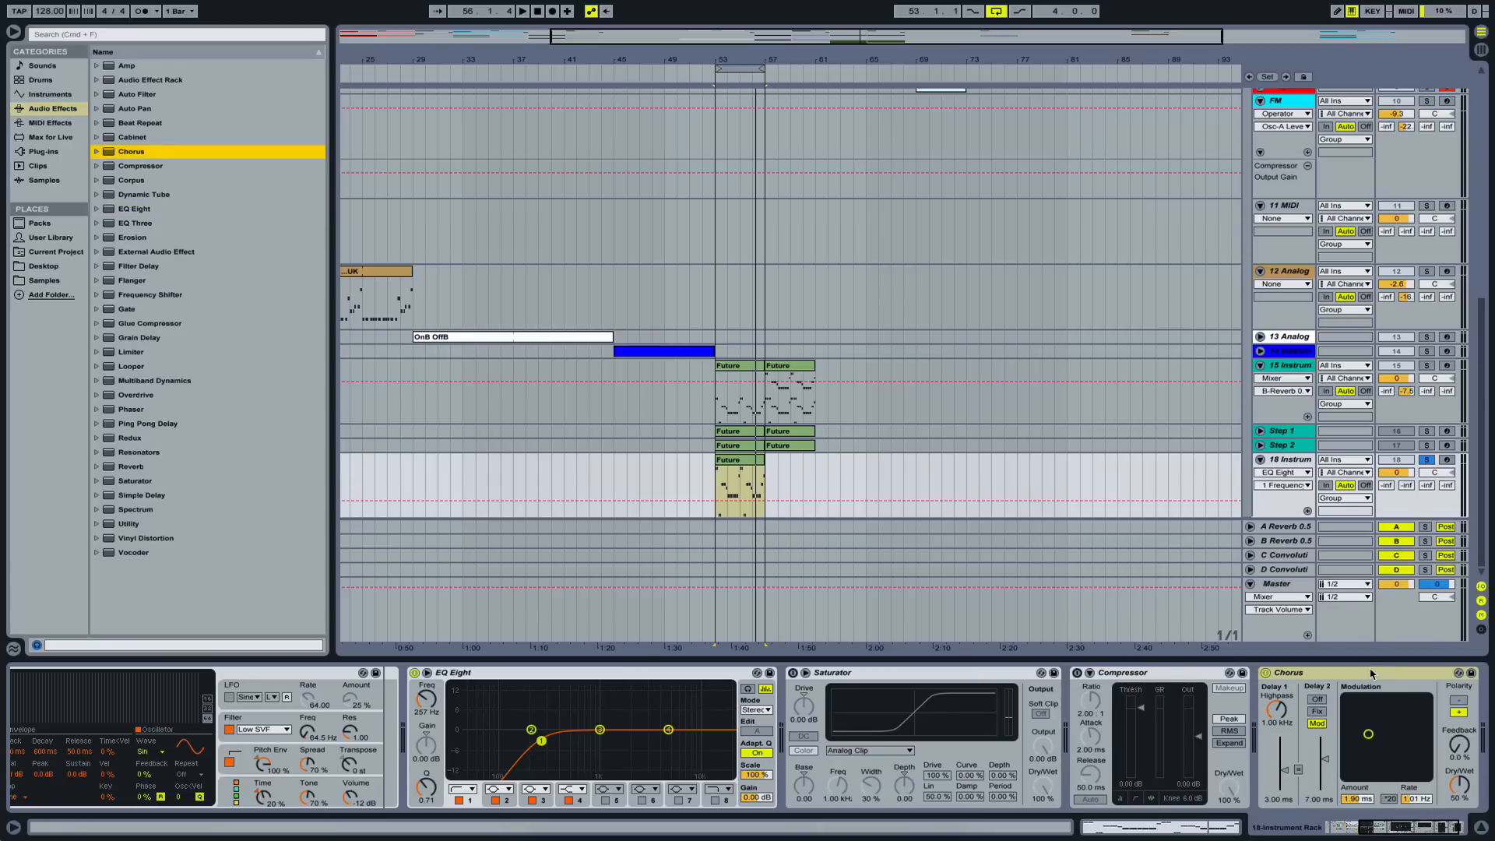
{"action": "left_click_drag", "start_coordinate": [1370, 666], "coordinate": [774, 744]}
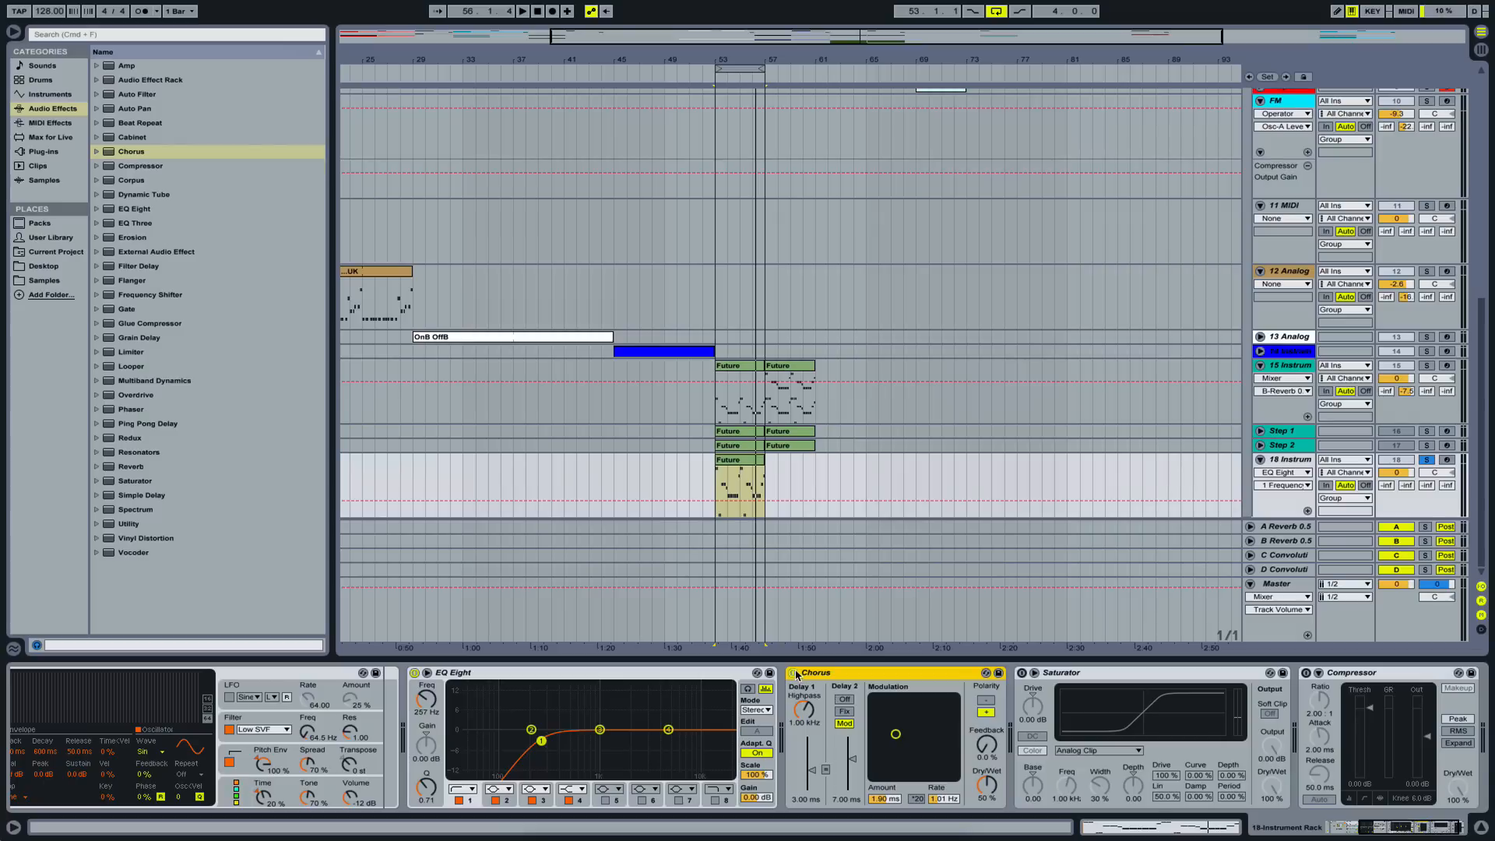
- Audition the loop on track 18 with the Chorus switched off and on
{"action": "left_click", "coordinate": [794, 673]}
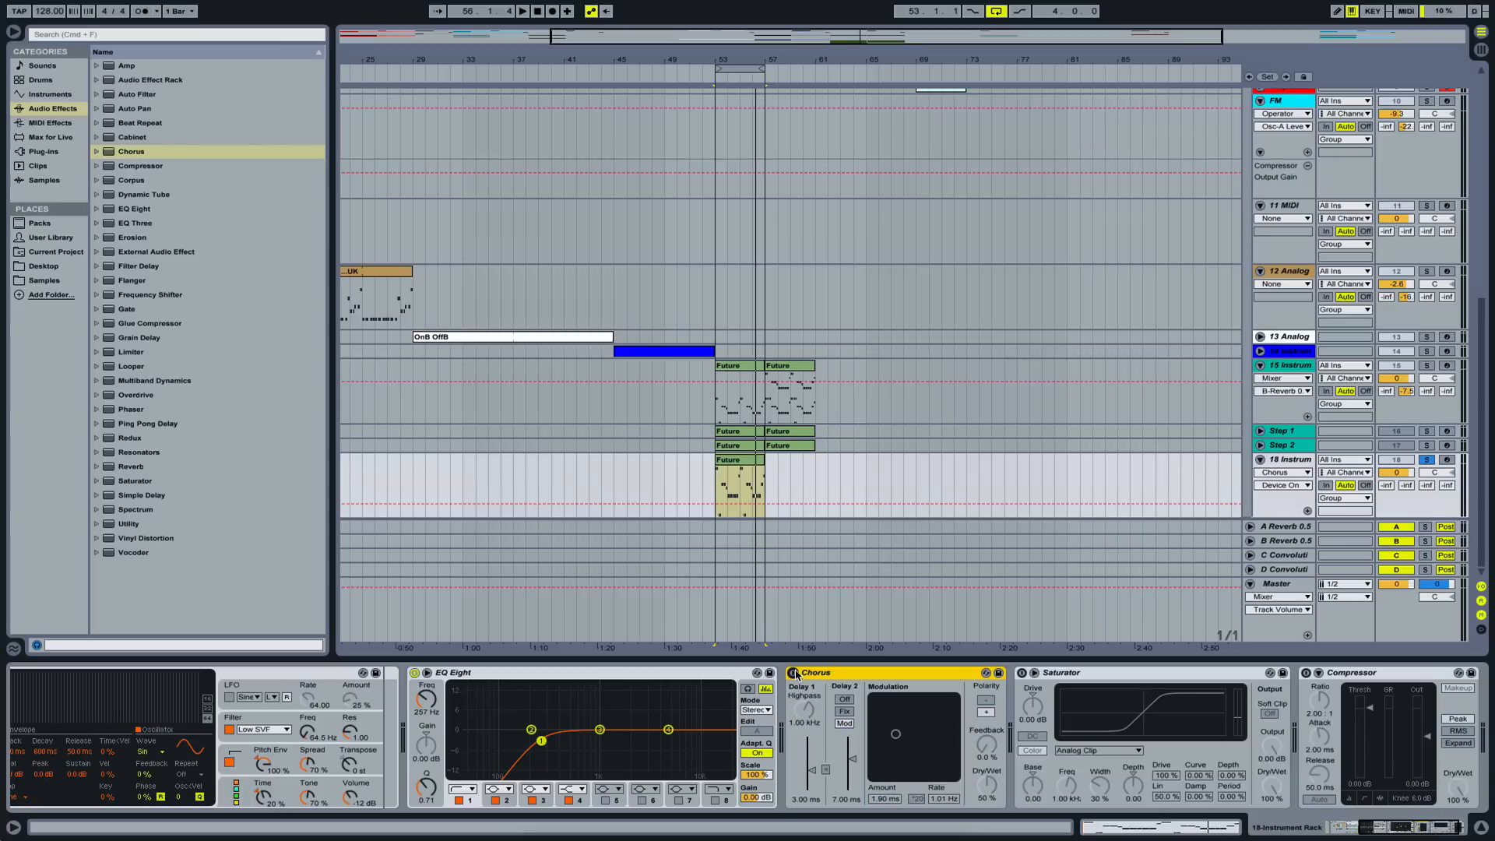
{"action": "key", "text": "space"}
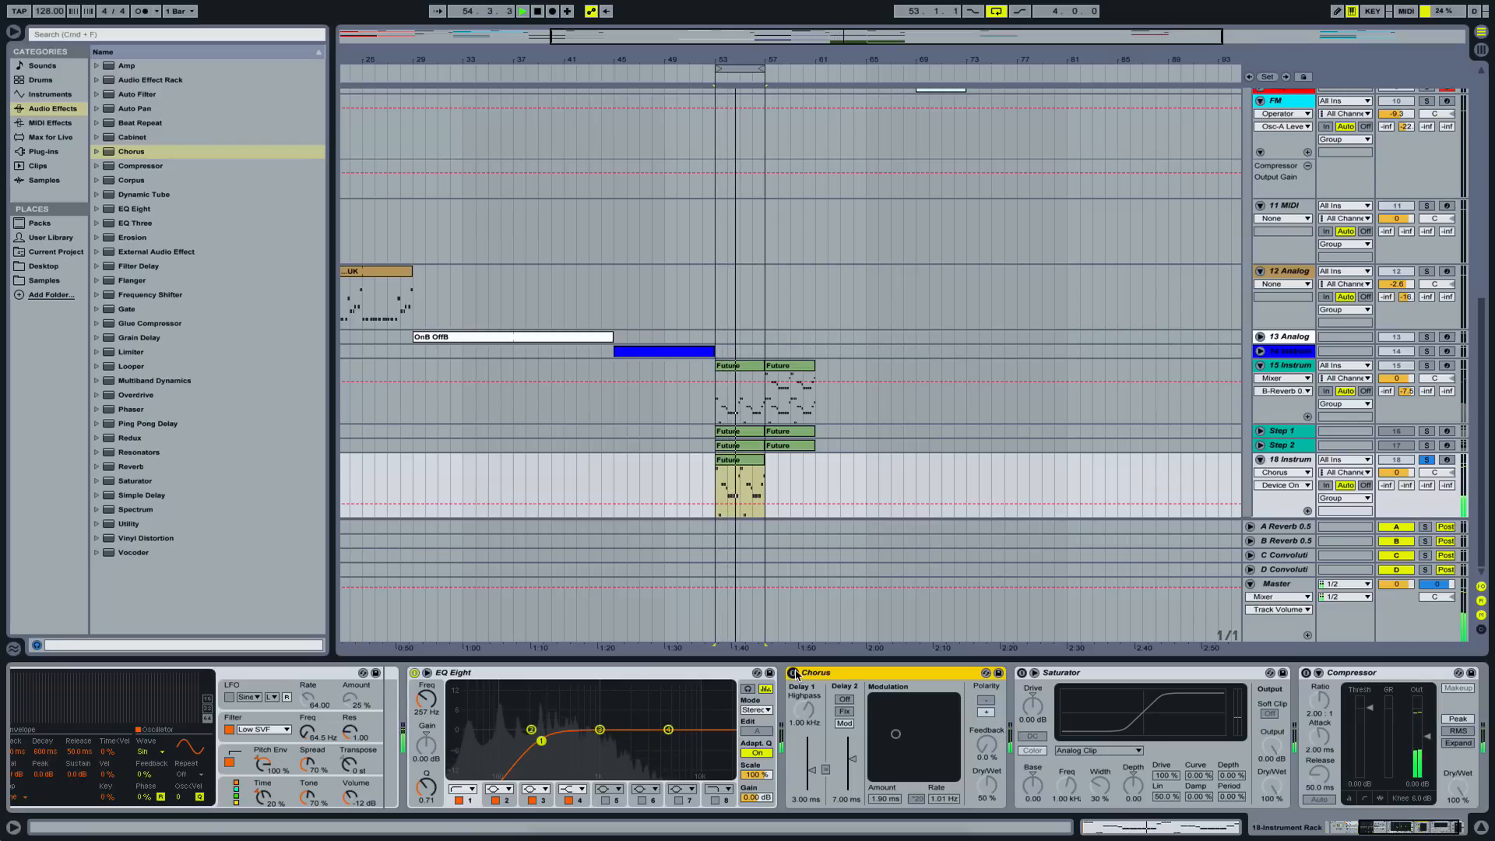
{"action": "left_click", "coordinate": [794, 673]}
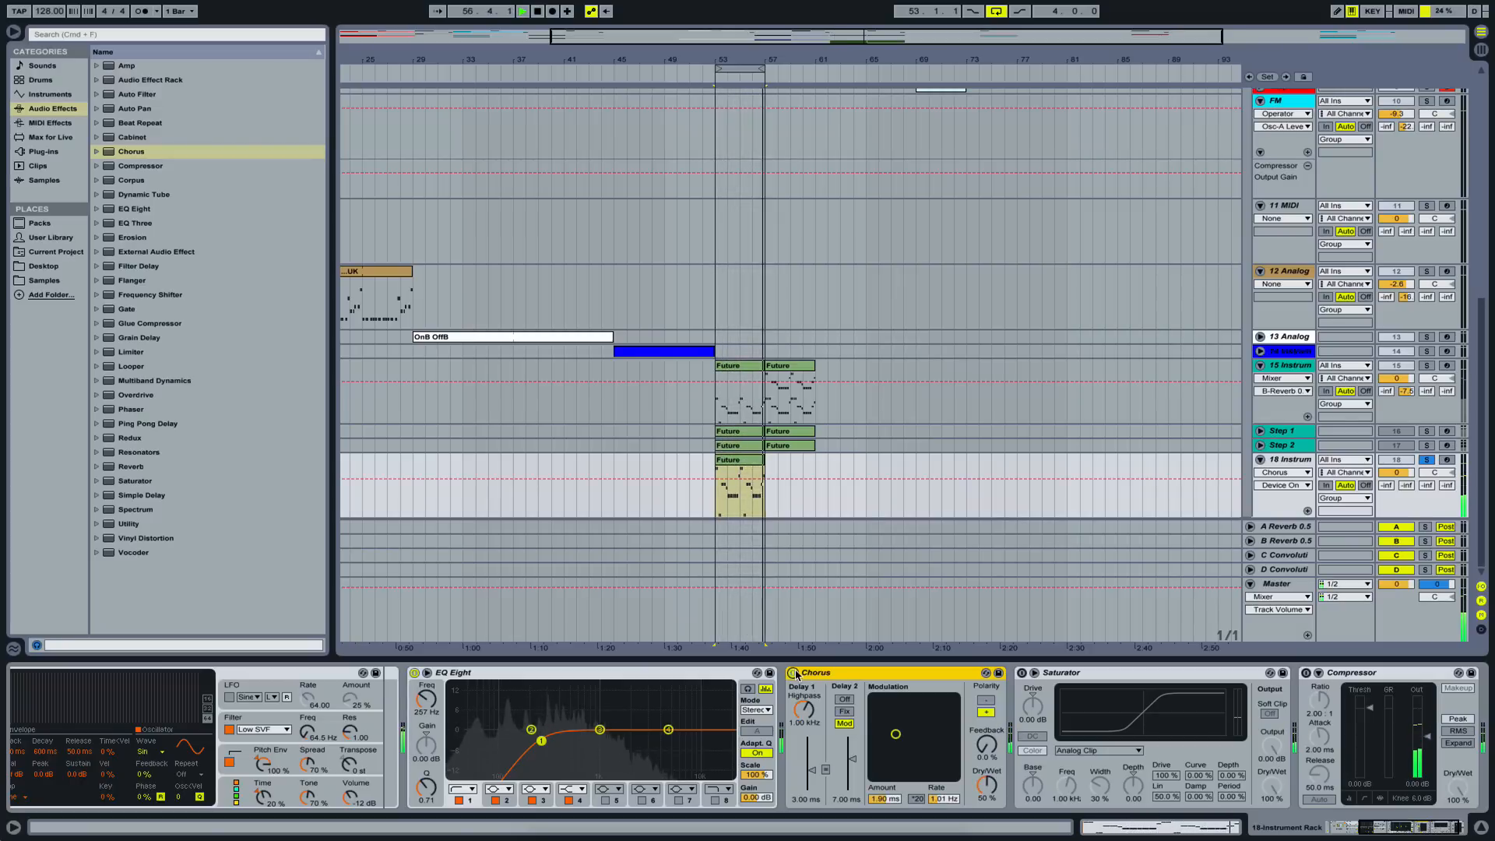
{"action": "key", "text": "space"}
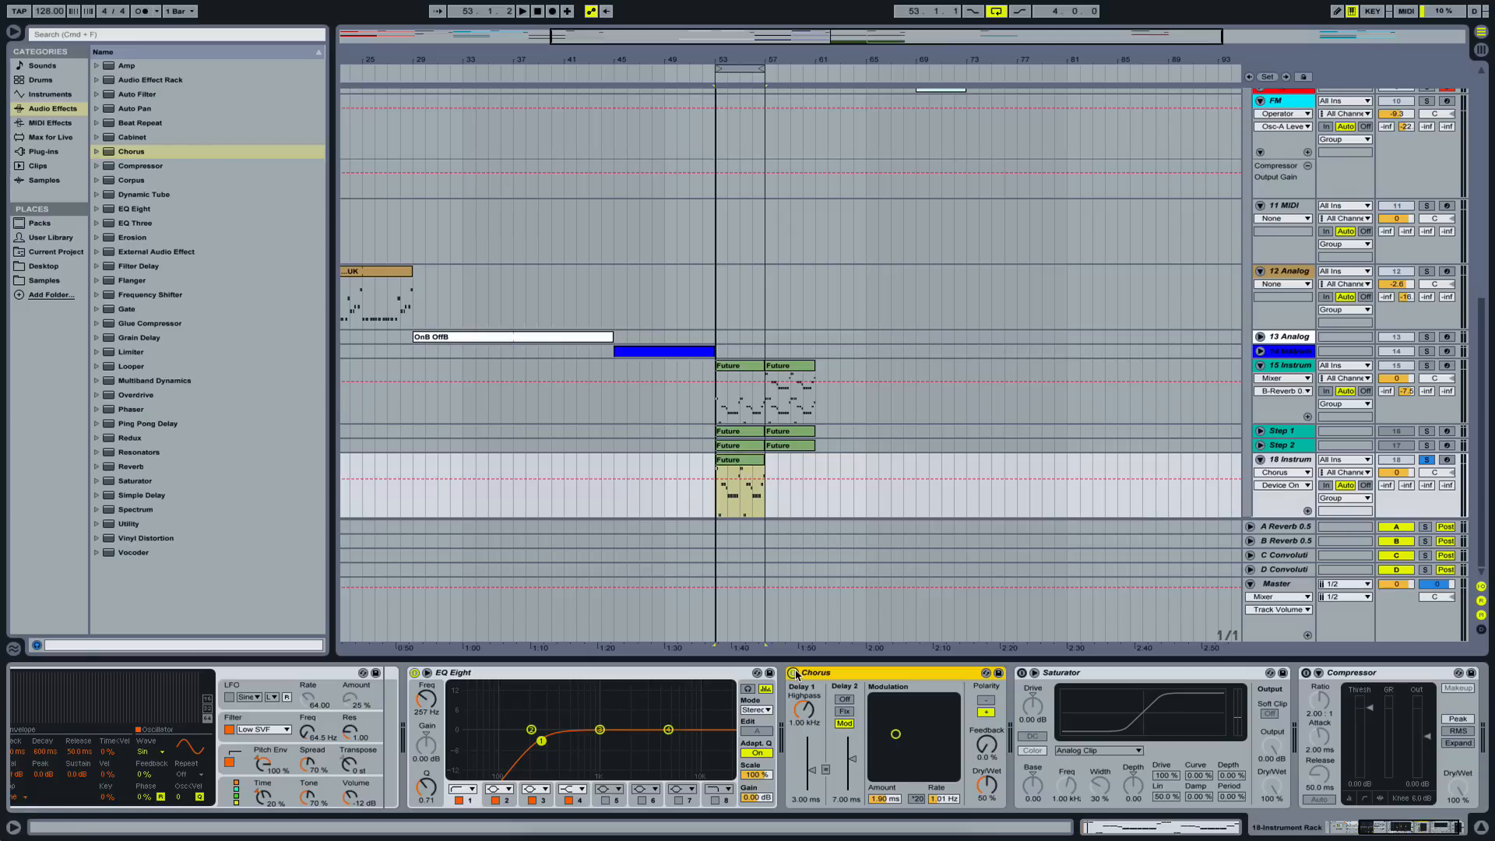
- Compare tracks 15 and 18 by soloing each during playback, switch off track 18's Chorus and stop the loop
{"action": "left_click", "coordinate": [1428, 366]}
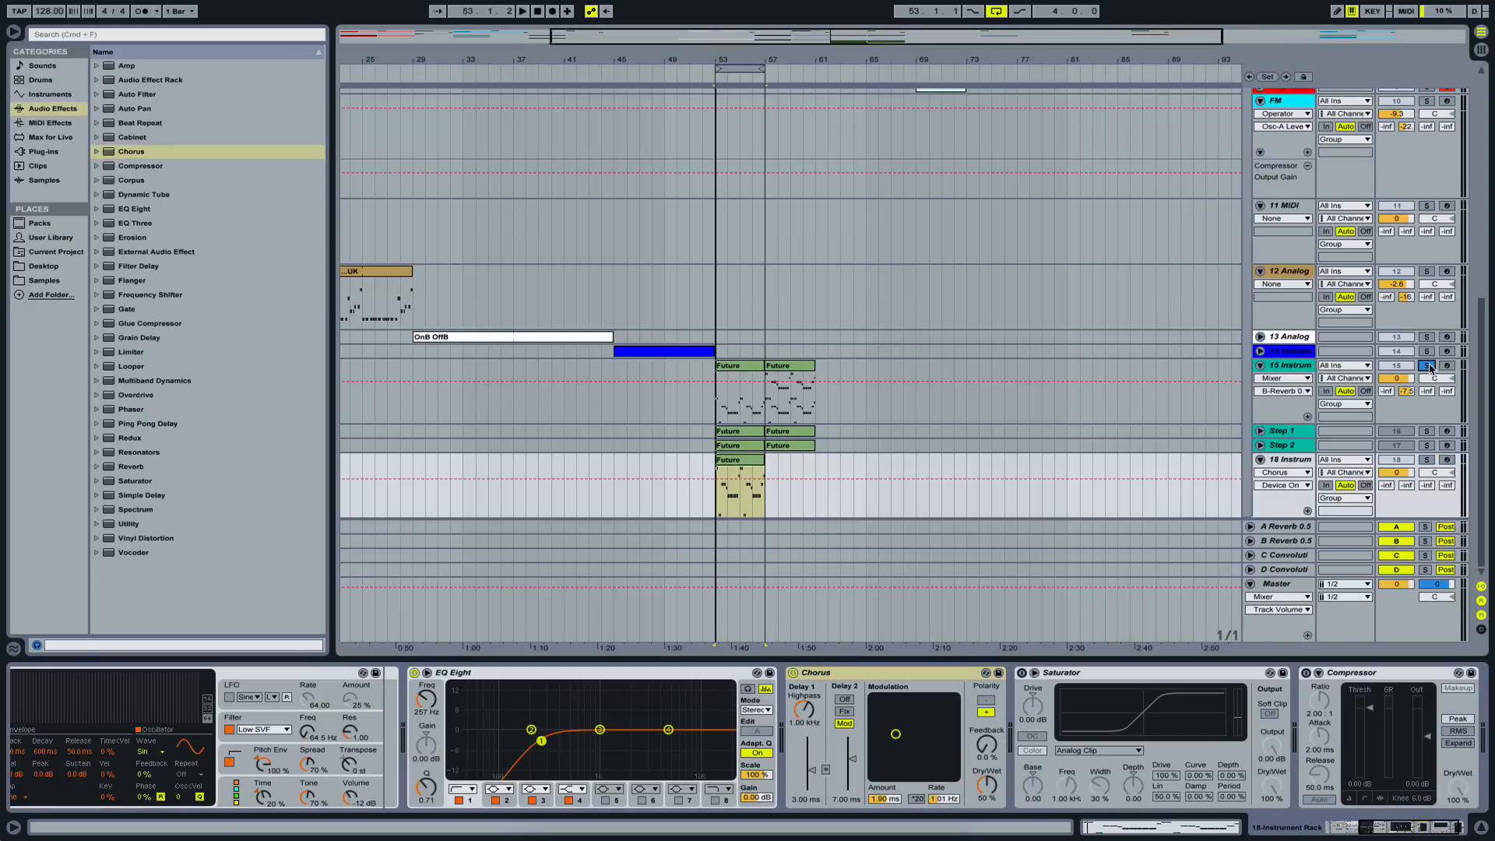
{"action": "key", "text": "space"}
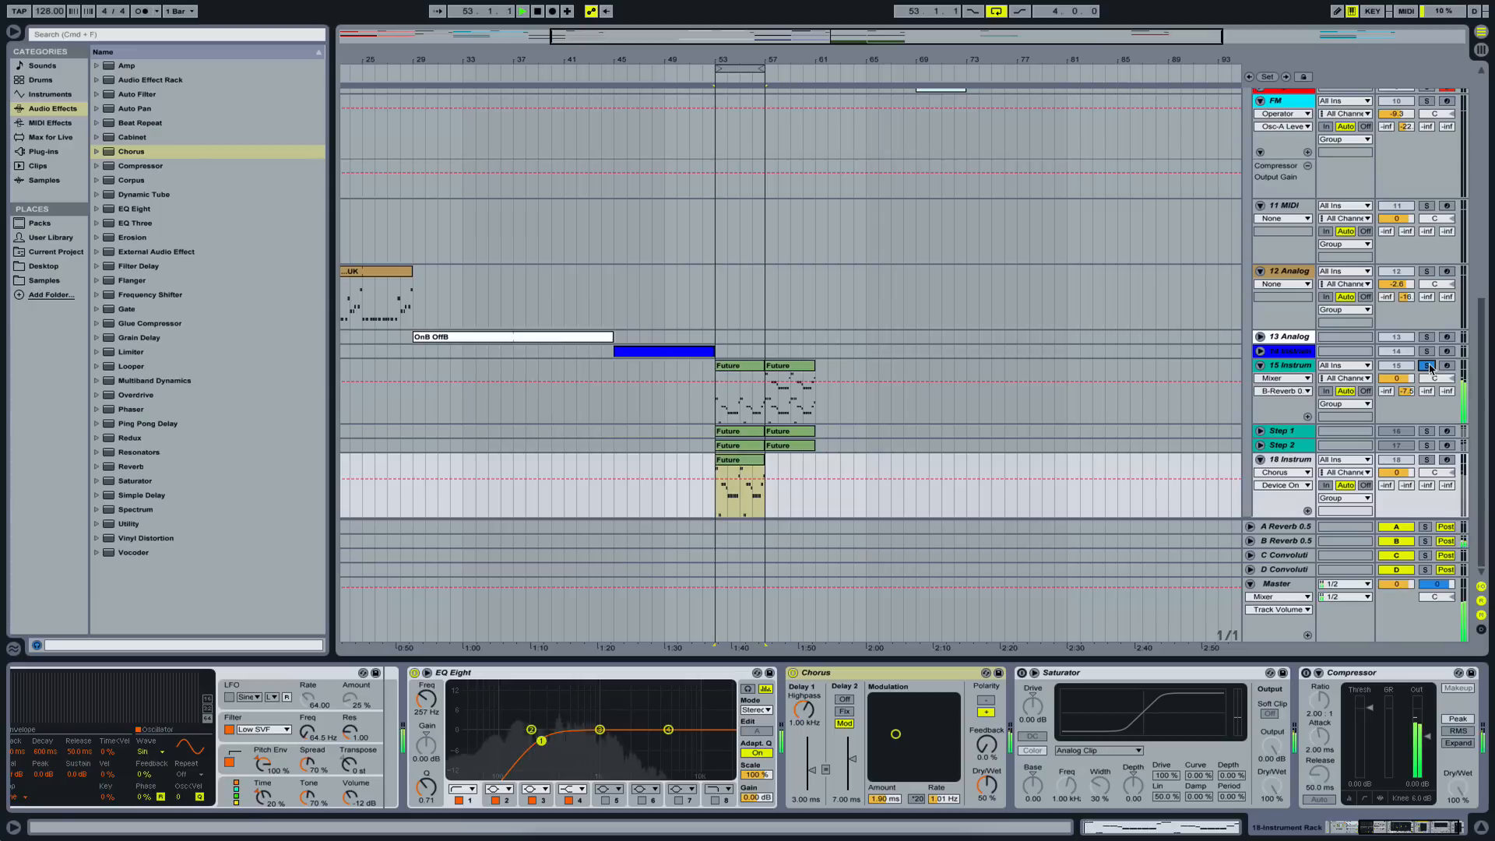
{"action": "left_click", "coordinate": [1426, 459]}
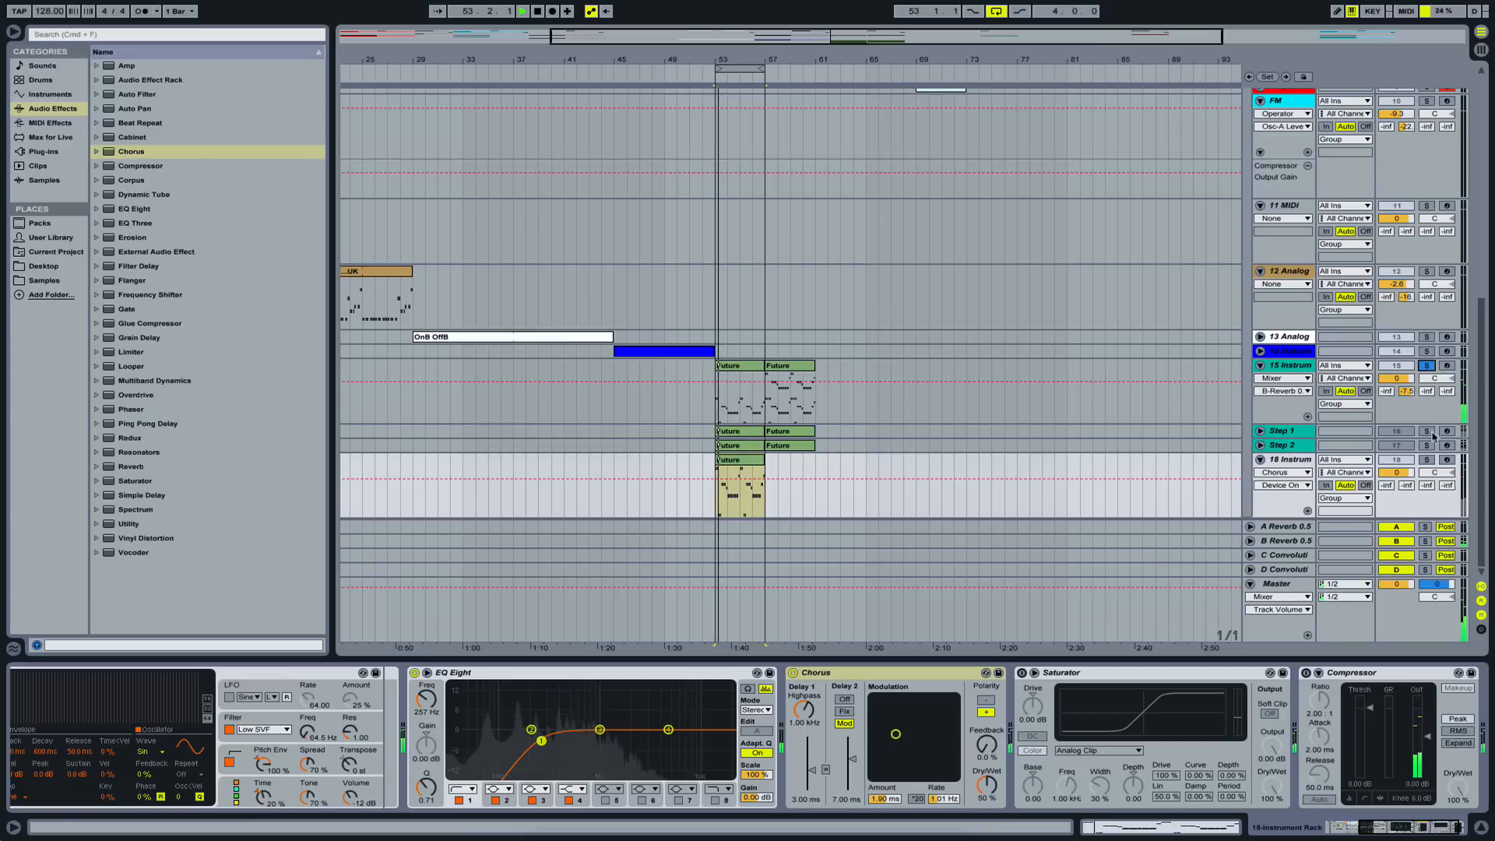
{"action": "left_click", "coordinate": [1292, 462]}
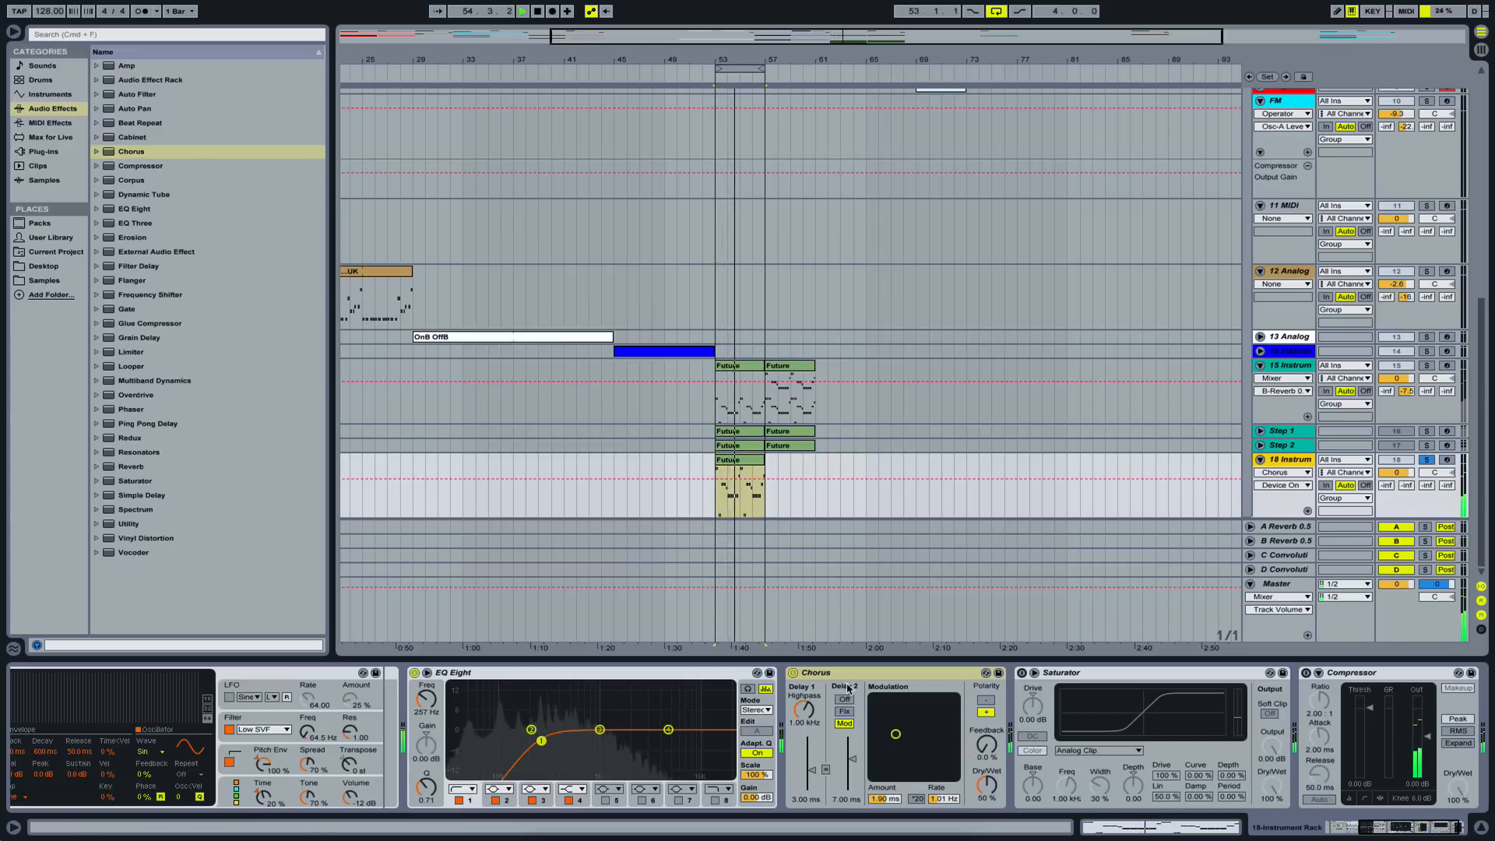
{"action": "left_click", "coordinate": [799, 674]}
{"action": "key", "text": "space"}
- Solo track 15 and audition its bass, toggling the Chorus in its device chain
{"action": "left_click", "coordinate": [1290, 365]}
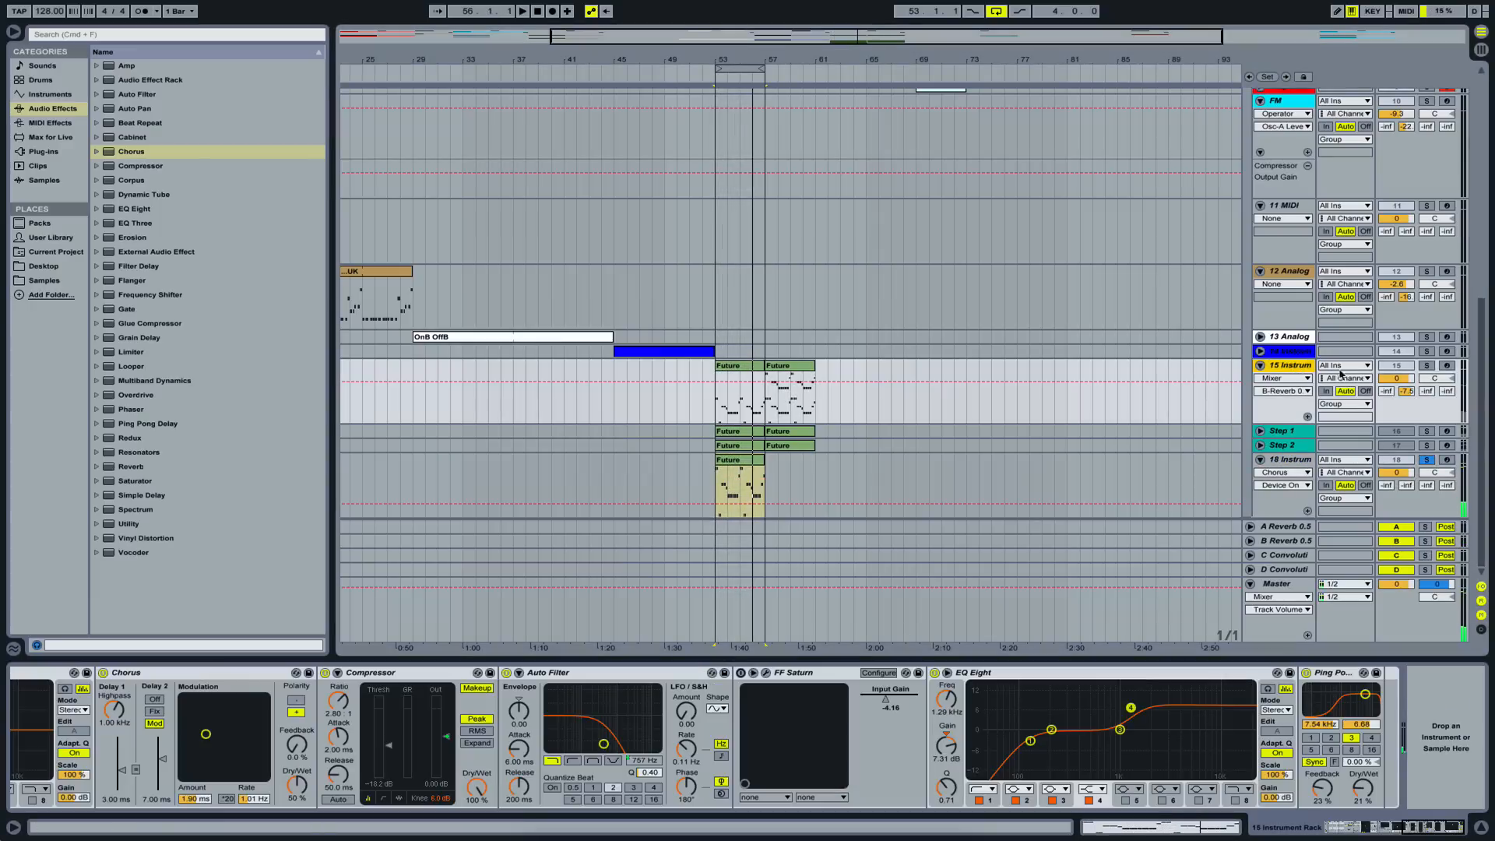
{"action": "left_click", "coordinate": [104, 673]}
{"action": "left_click", "coordinate": [1426, 365]}
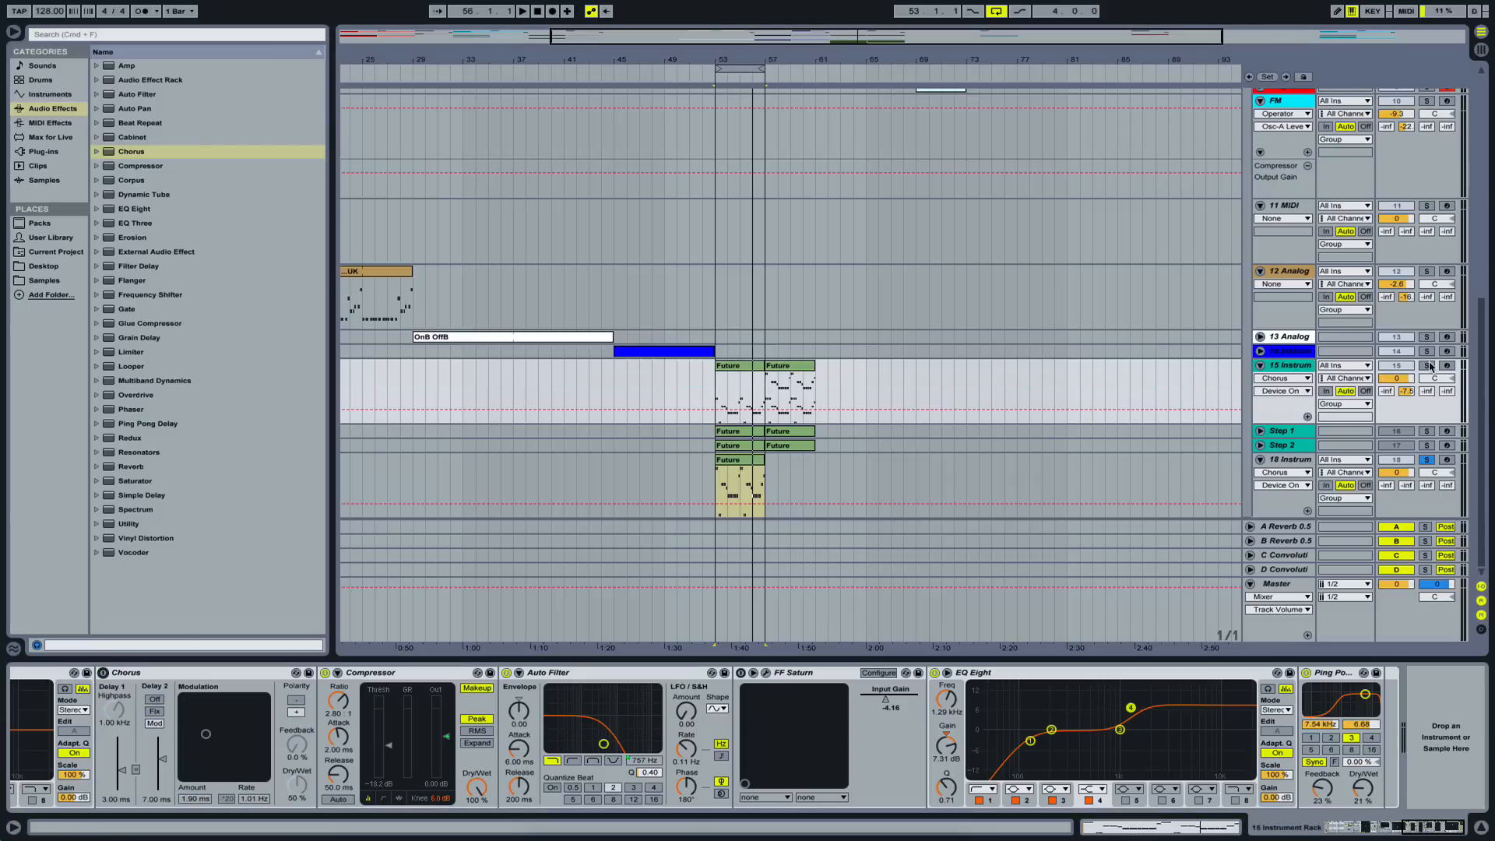
{"action": "left_click", "coordinate": [104, 672]}
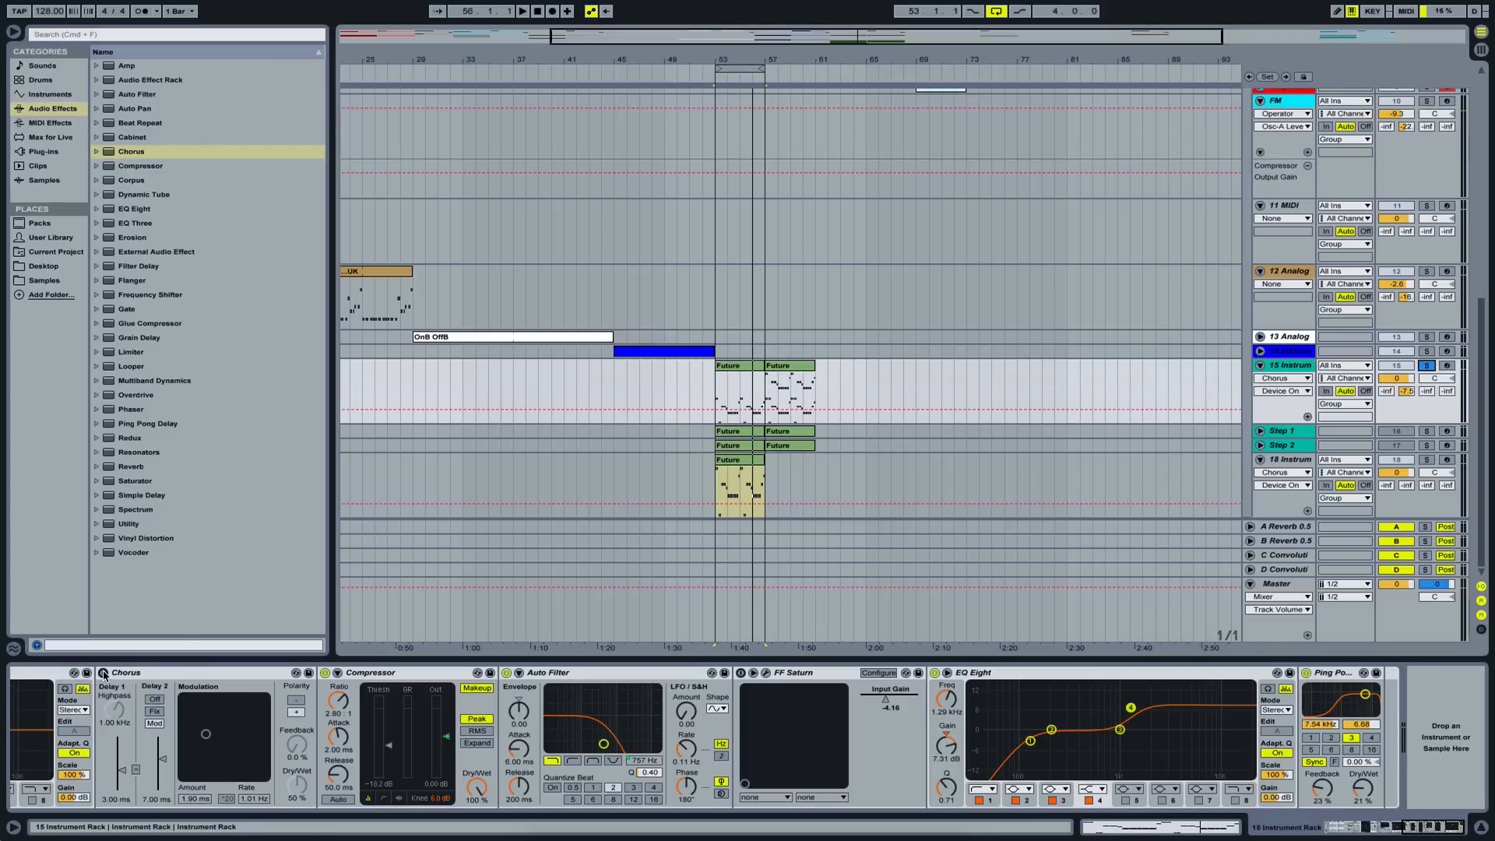
{"action": "key", "text": "space"}
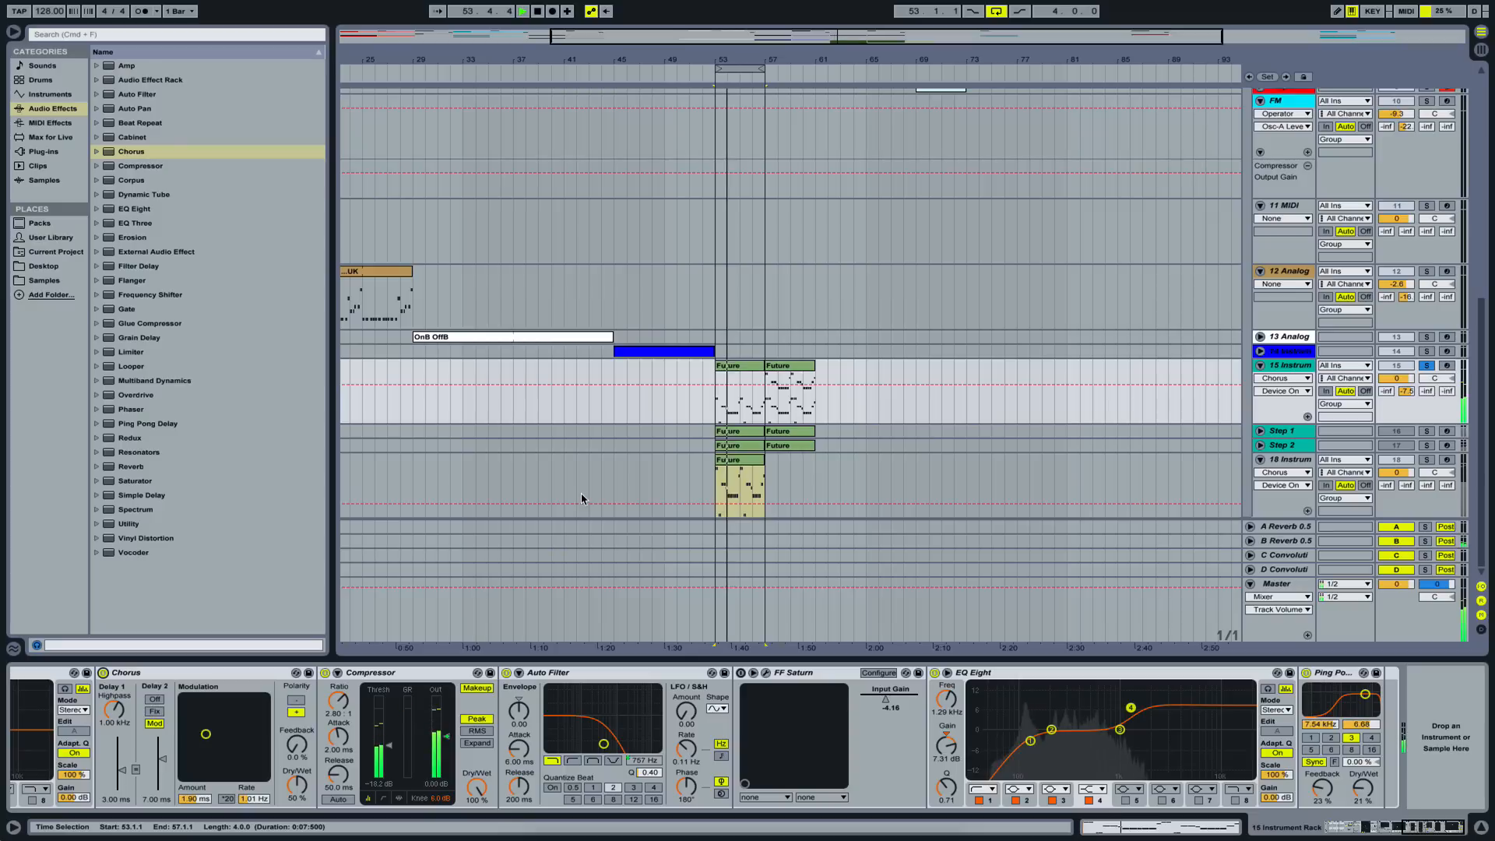
- Switch on the Chorus and the Saturator in track 18's device chain
{"action": "left_click", "coordinate": [1291, 461]}
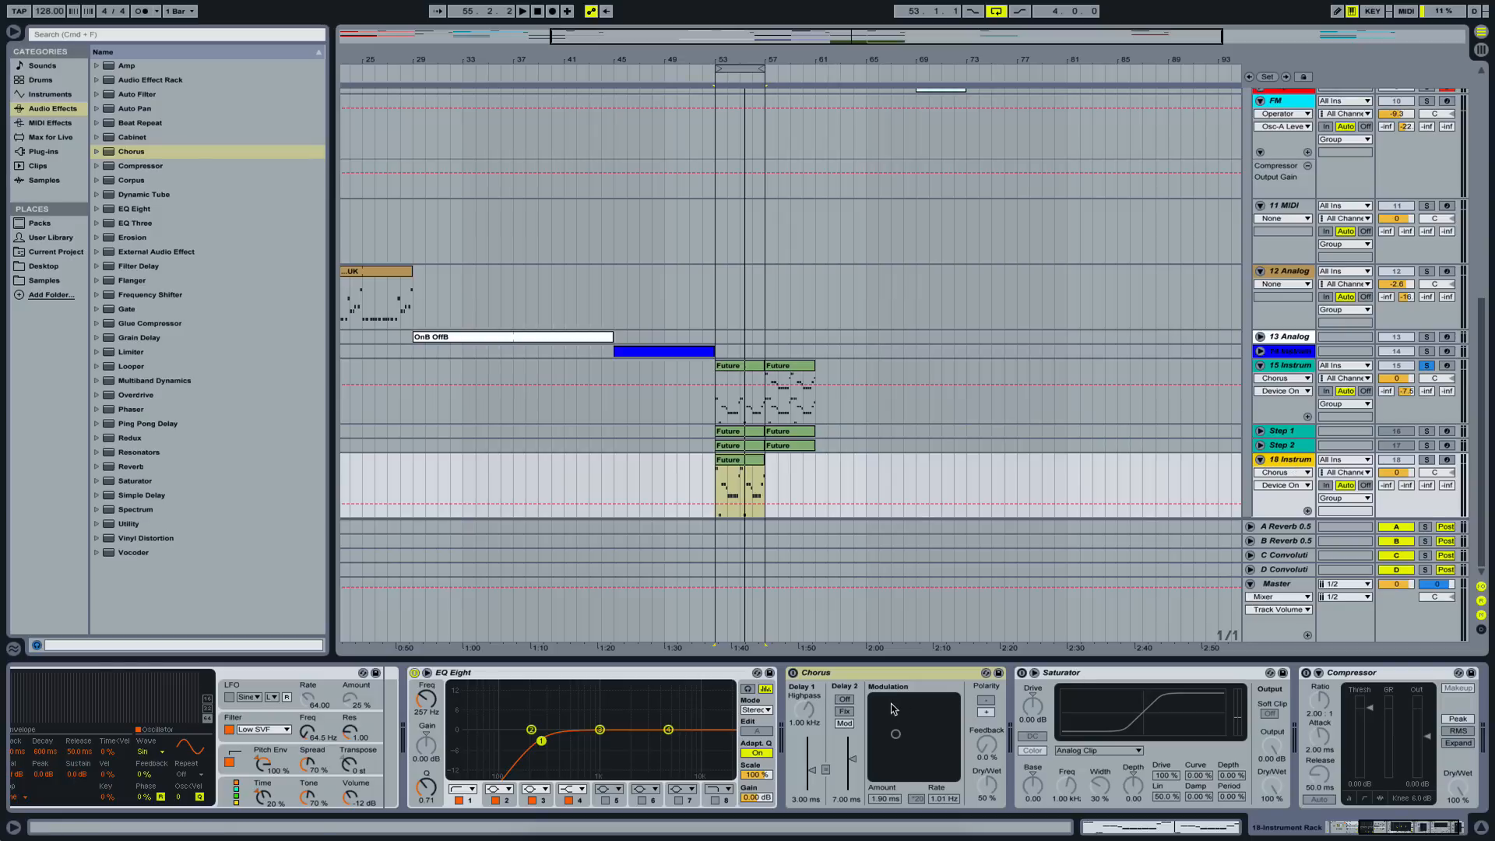
{"action": "left_click", "coordinate": [793, 674]}
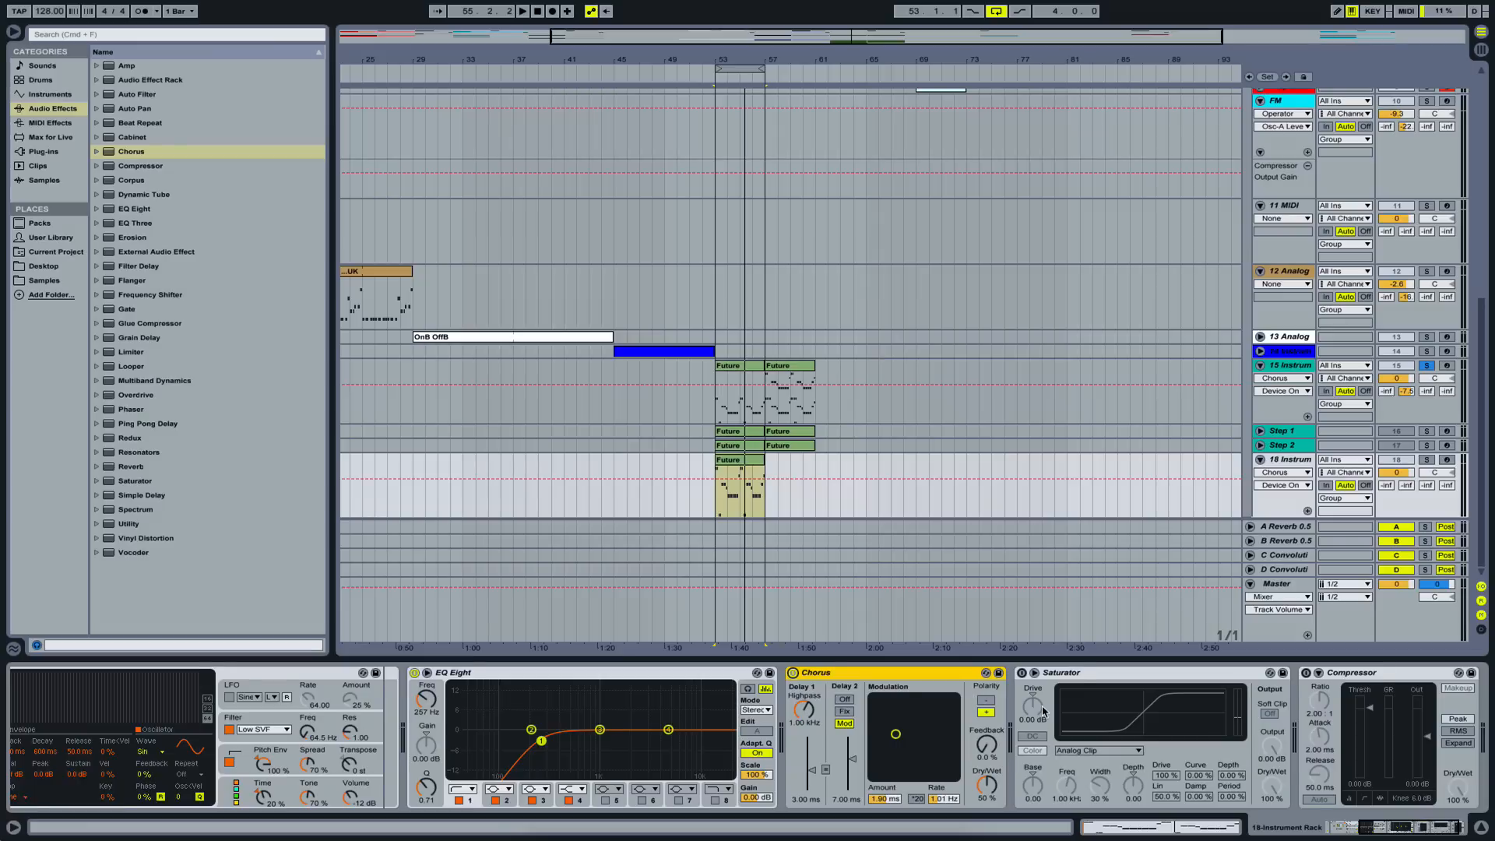
{"action": "scroll", "coordinate": [1044, 711], "scroll_direction": "right", "scroll_amount": 3}
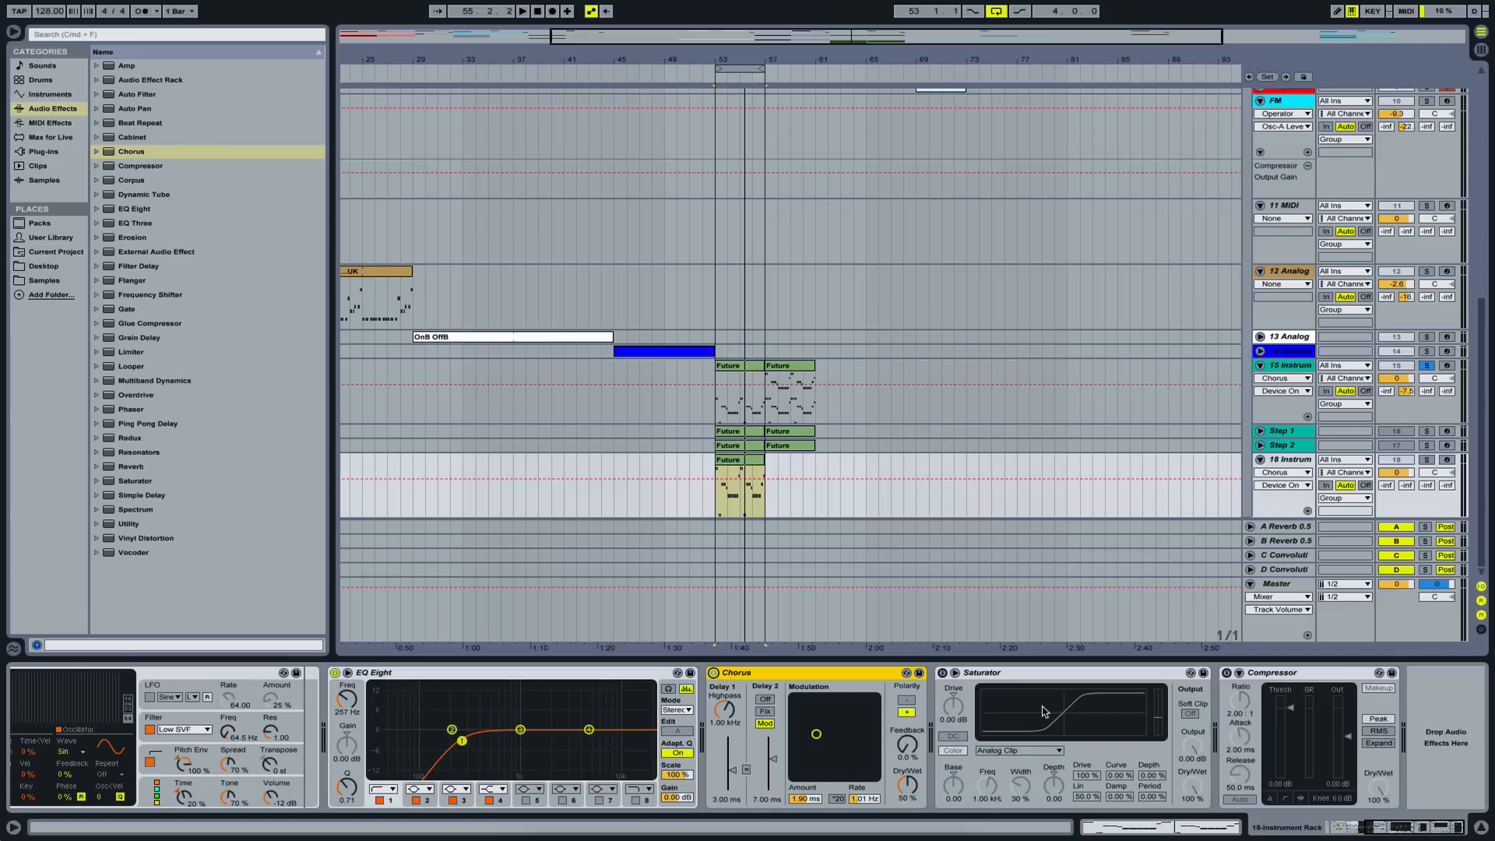
{"action": "left_click", "coordinate": [941, 673]}
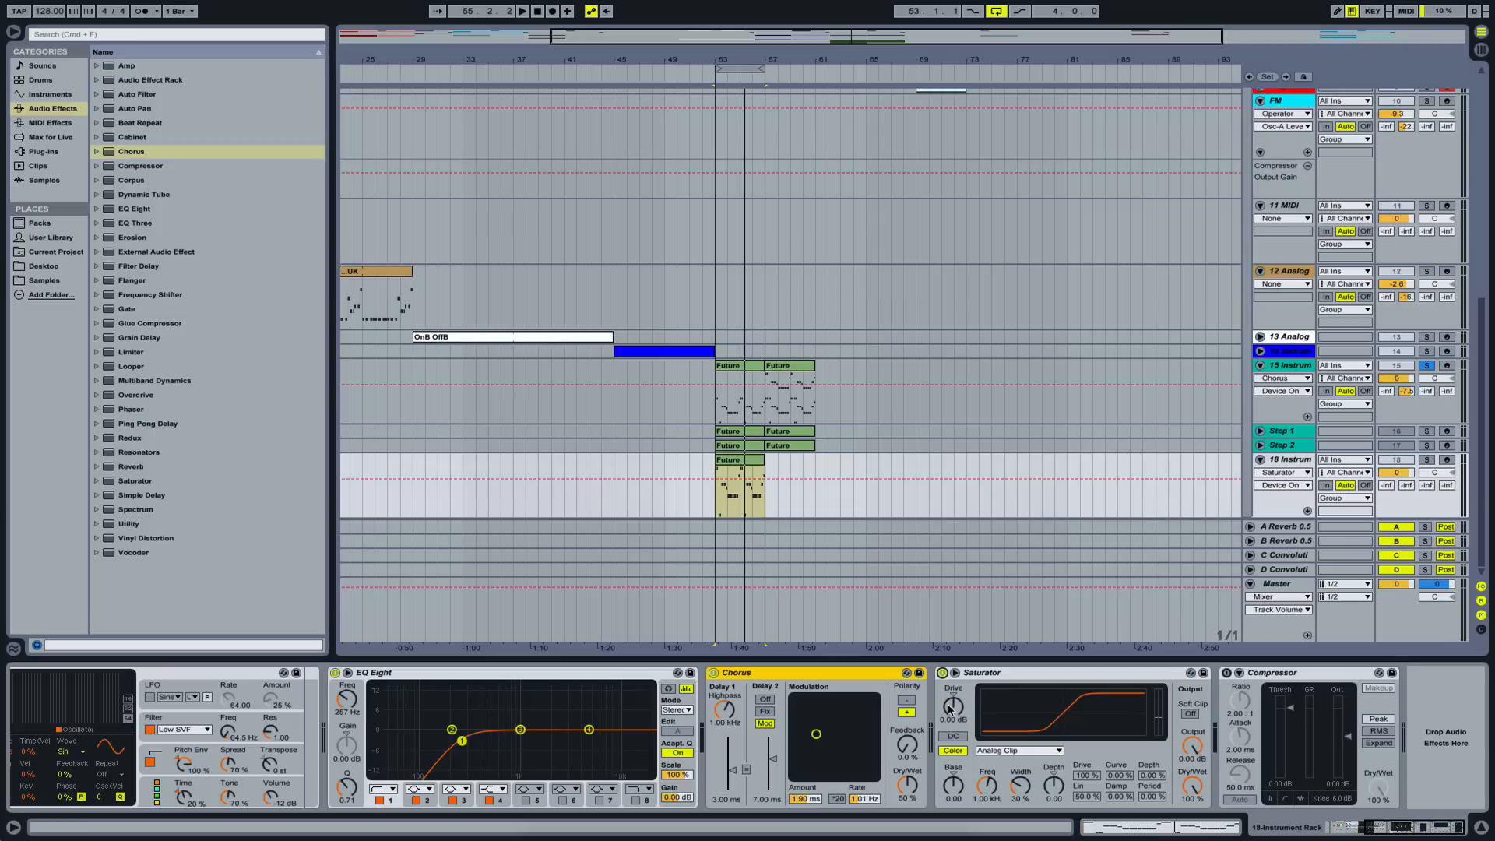
- Solo track 18 and set the Saturator's Drive to 9.71 dB, testing the amount while the loop plays
{"action": "key", "text": "space"}
{"action": "left_click_drag", "start_coordinate": [949, 707], "coordinate": [949, 763]}
{"action": "key", "text": "space"}
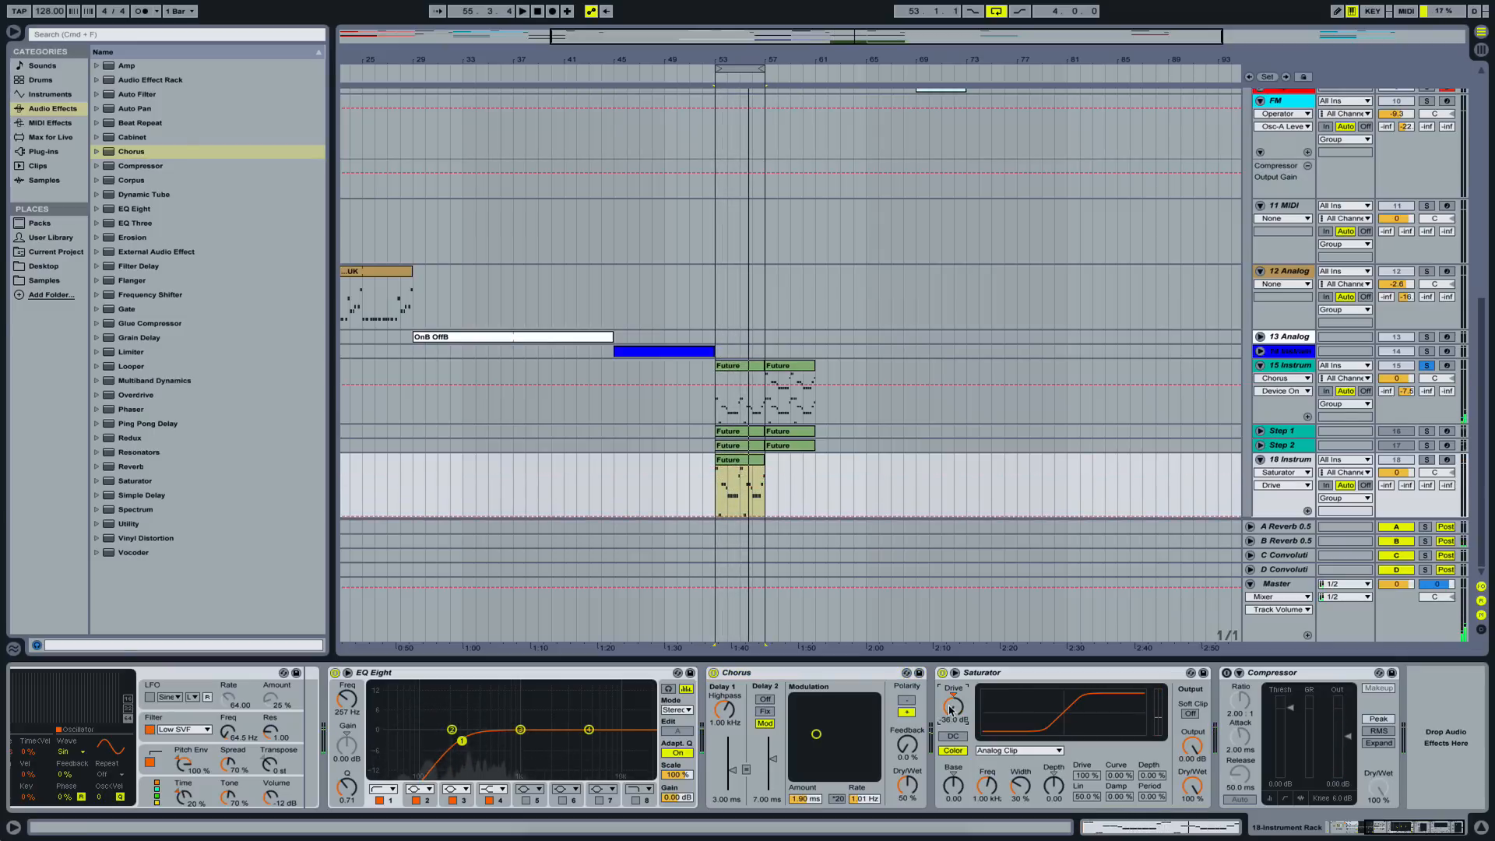
{"action": "left_click", "coordinate": [1427, 459]}
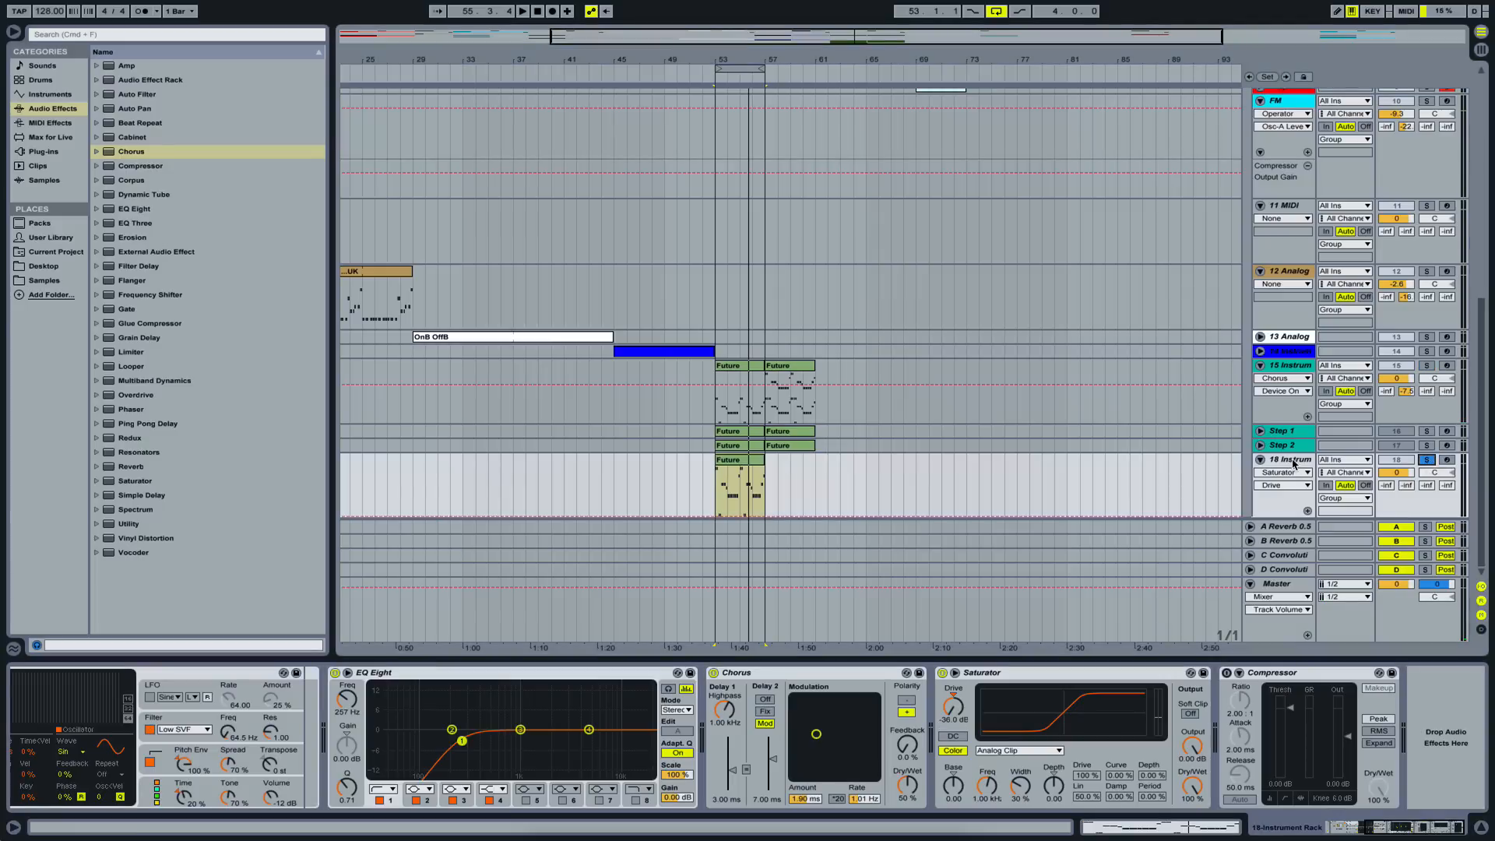
{"action": "key", "text": "space"}
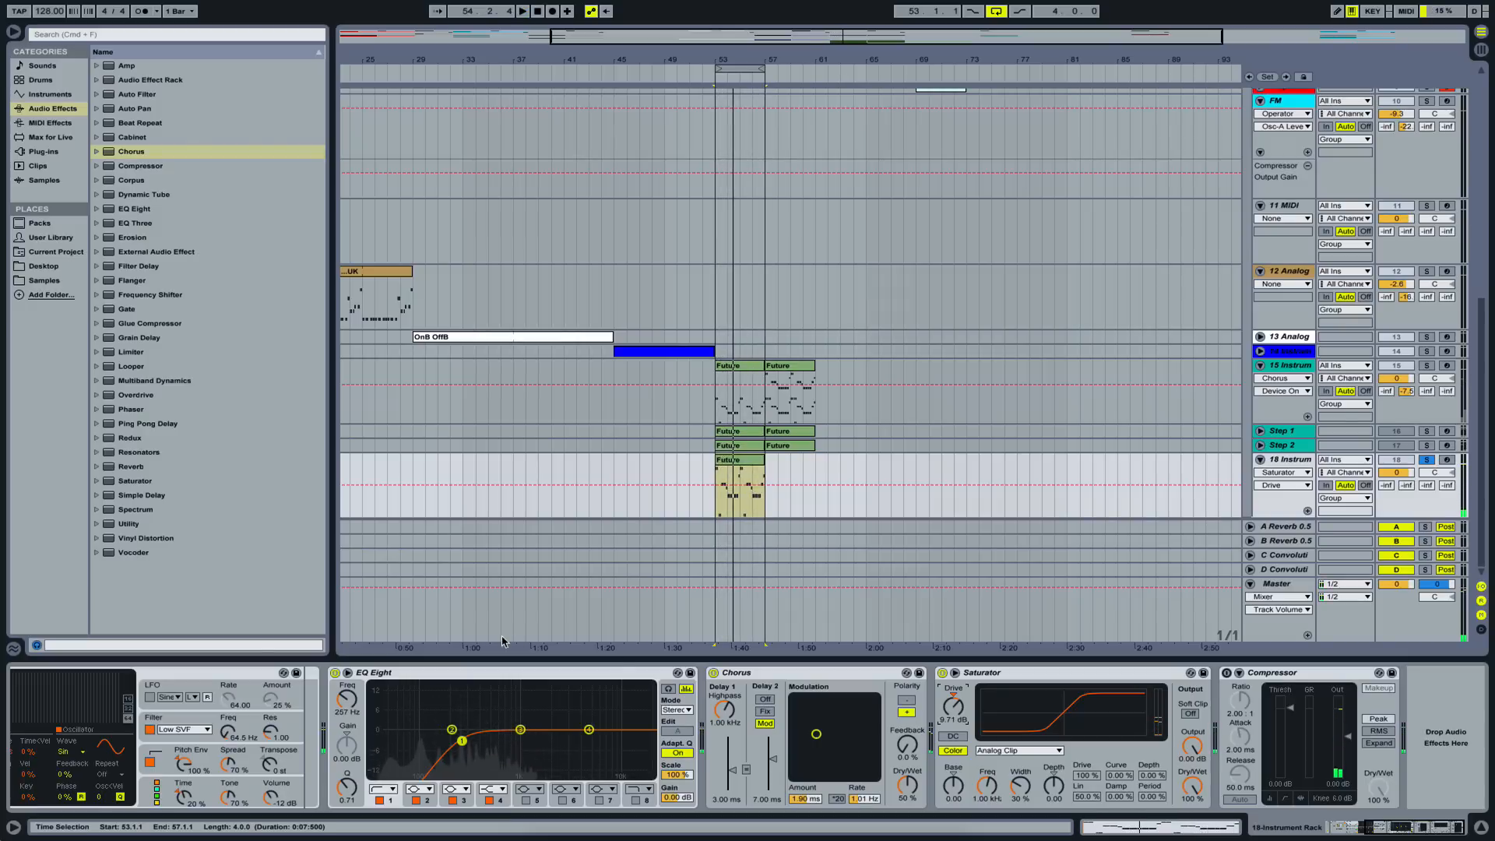
- Add an Auto Filter to track 18 and place it between the Chorus and the Saturator
{"action": "double_click", "coordinate": [136, 94]}
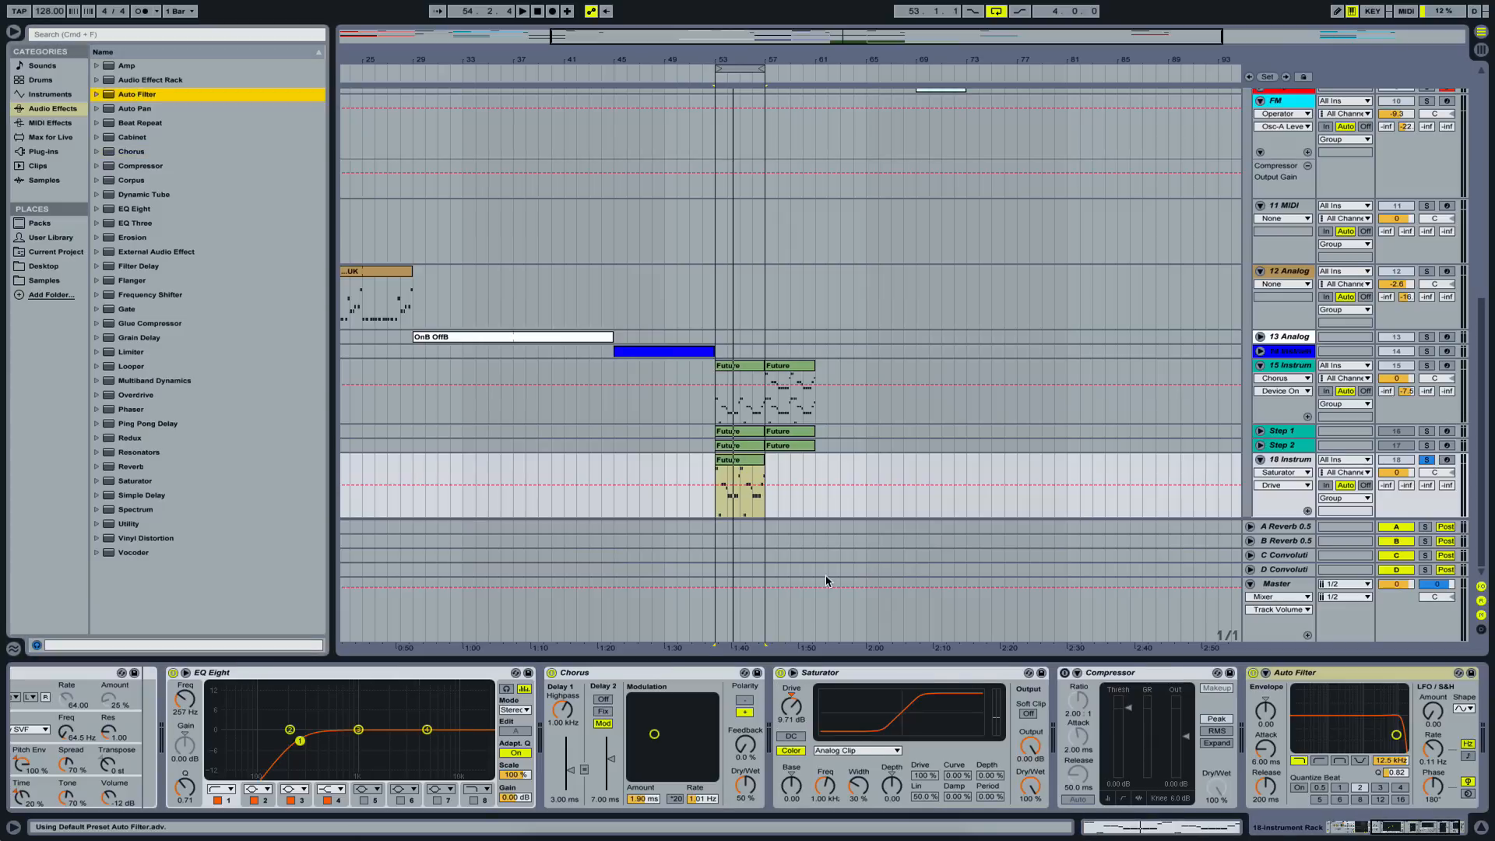
{"action": "left_click", "coordinate": [1386, 682]}
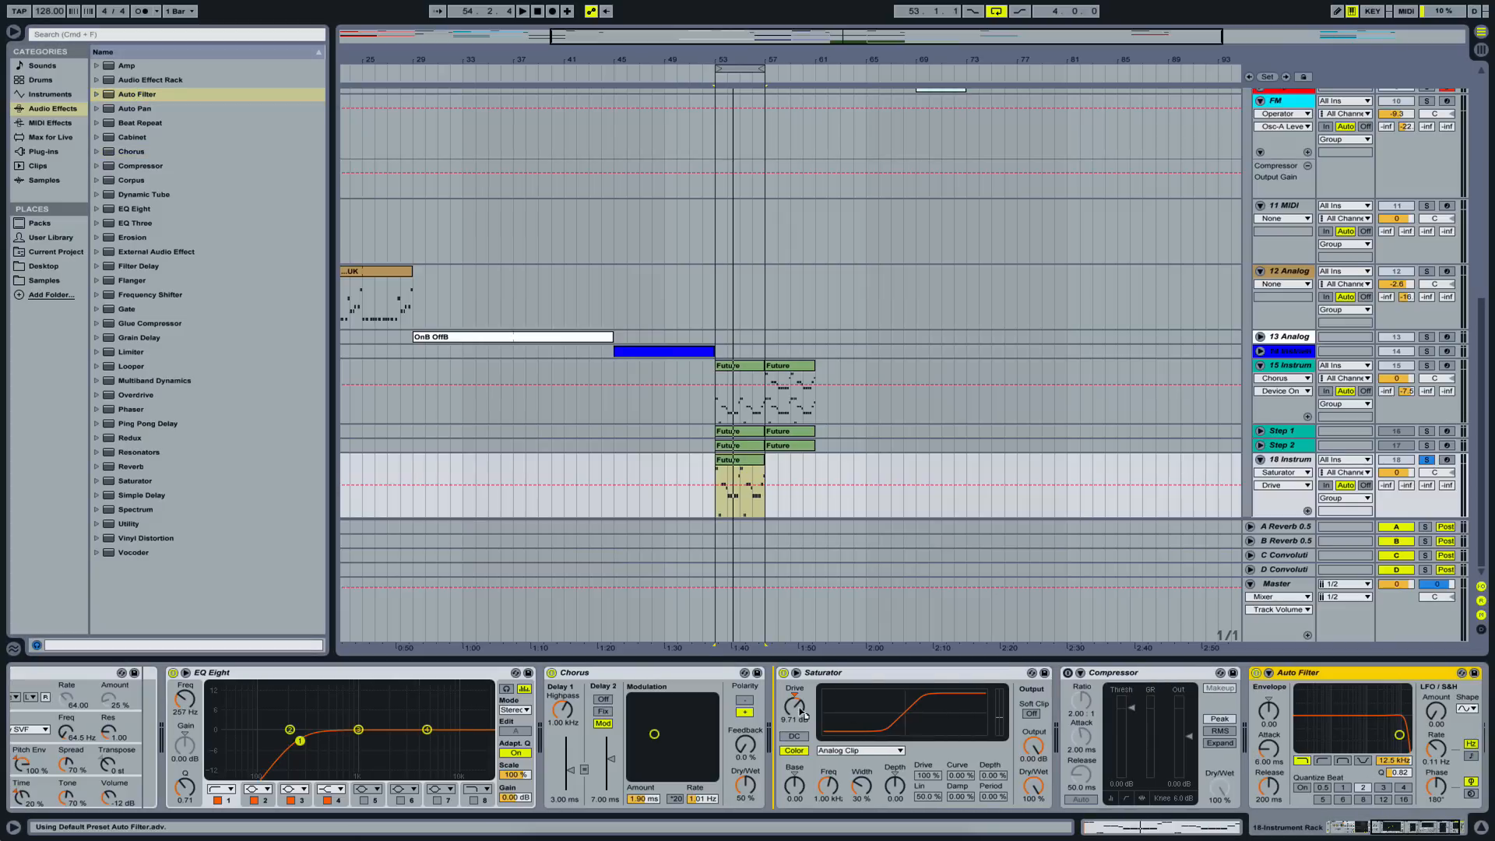
{"action": "left_click_drag", "start_coordinate": [838, 717], "coordinate": [845, 732]}
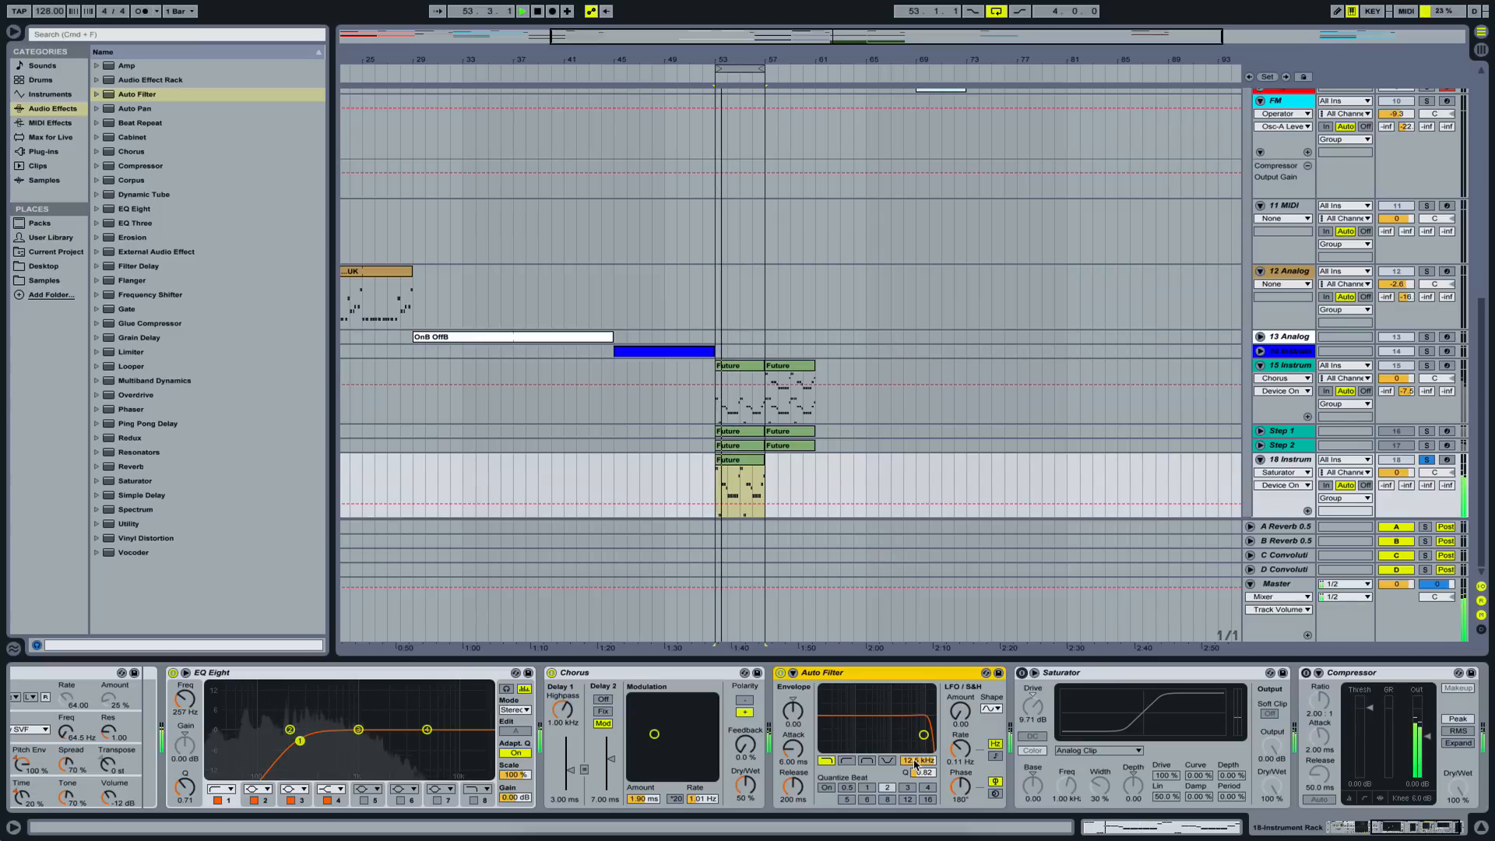
- Lower track 18's Auto Filter cutoff to 757 Hz and switch on the Saturator with its Drive at 5.14 dB
{"action": "left_click_drag", "start_coordinate": [917, 760], "coordinate": [917, 807]}
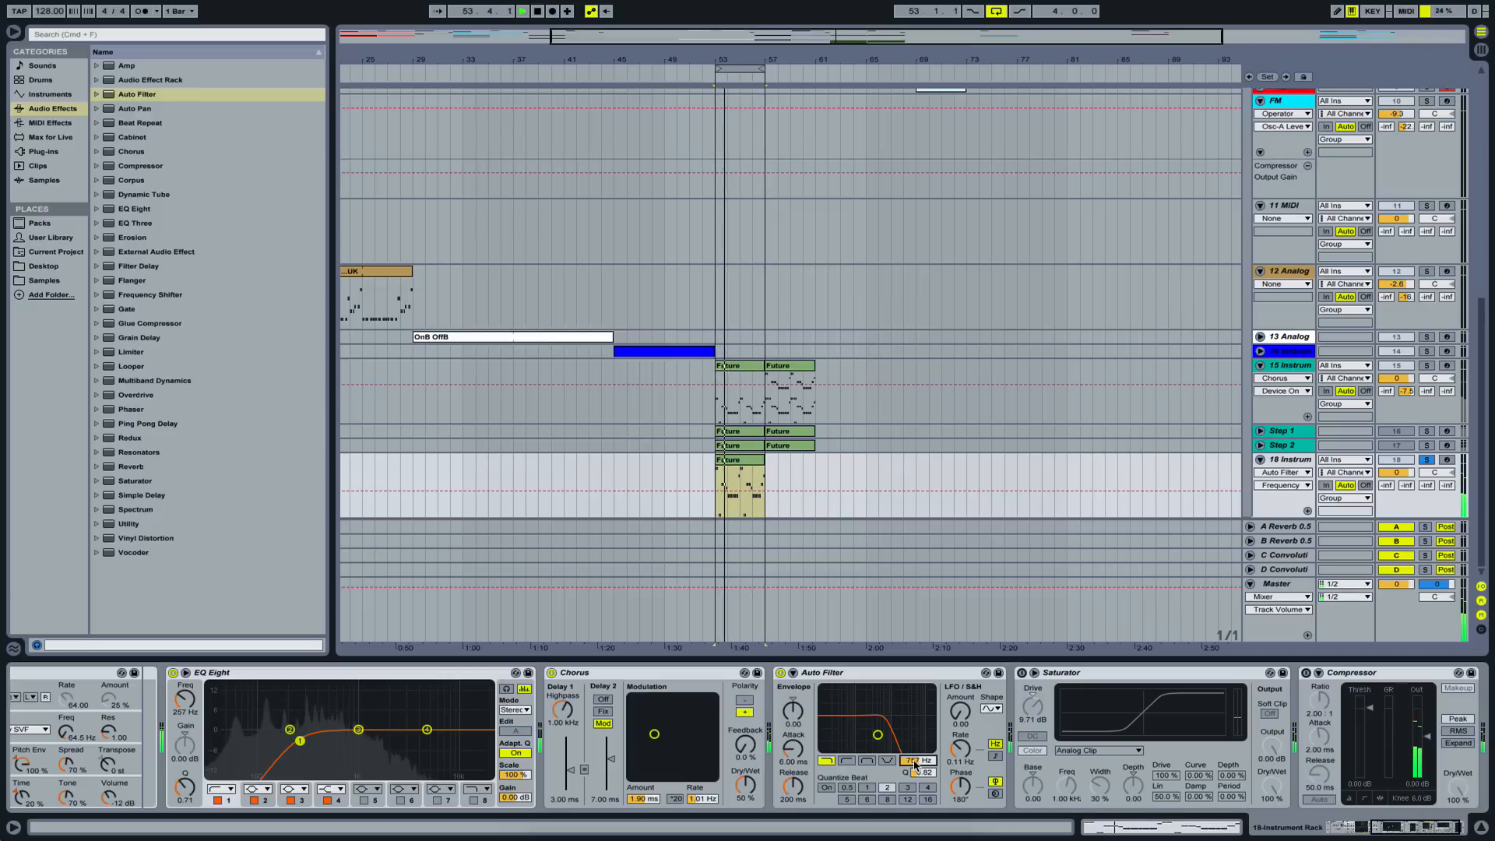
{"action": "left_click", "coordinate": [1022, 673]}
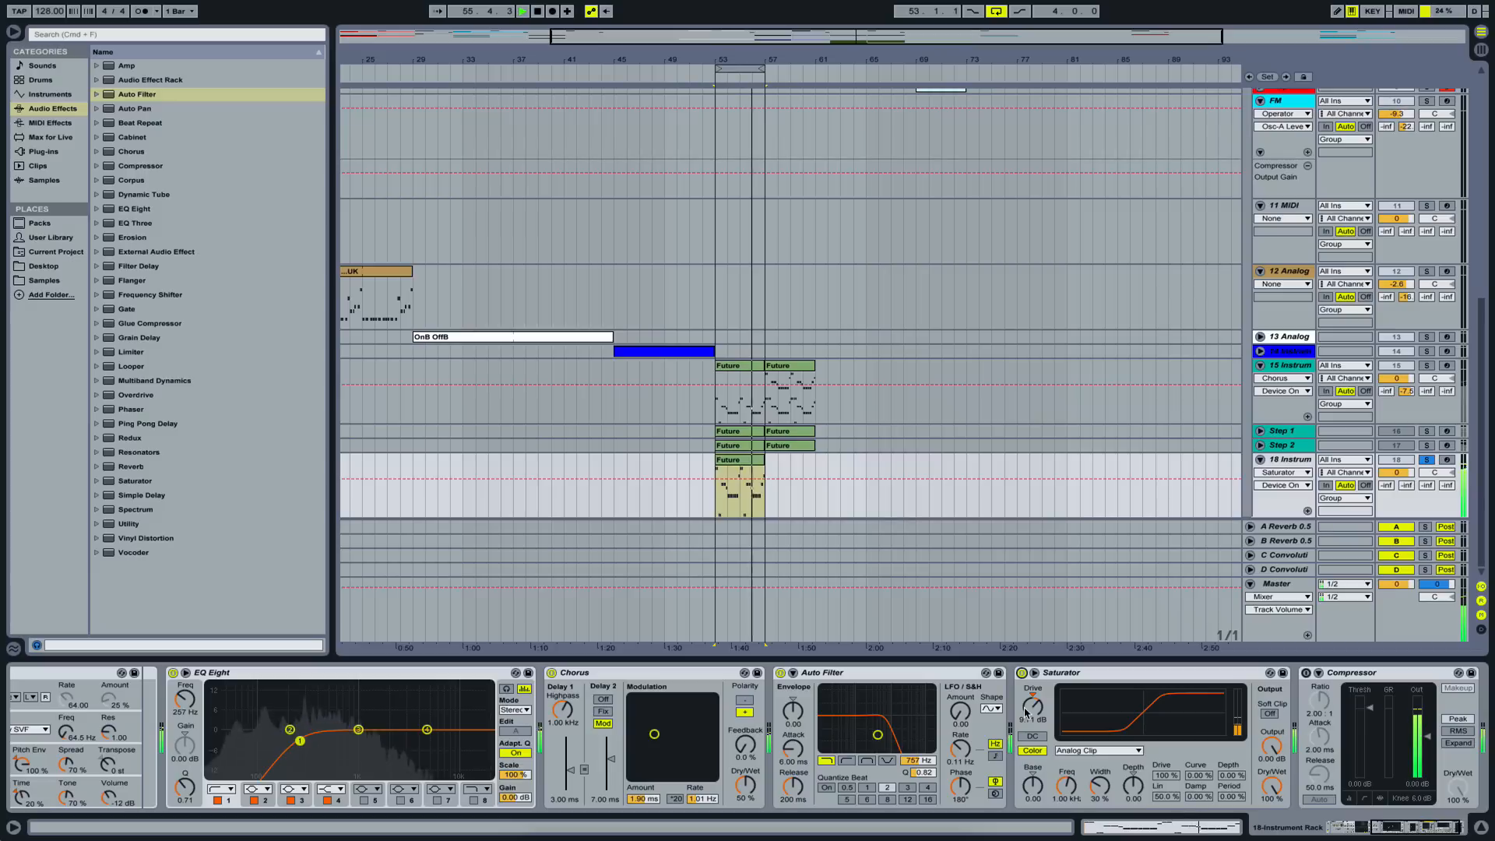
{"action": "left_click", "coordinate": [1025, 712]}
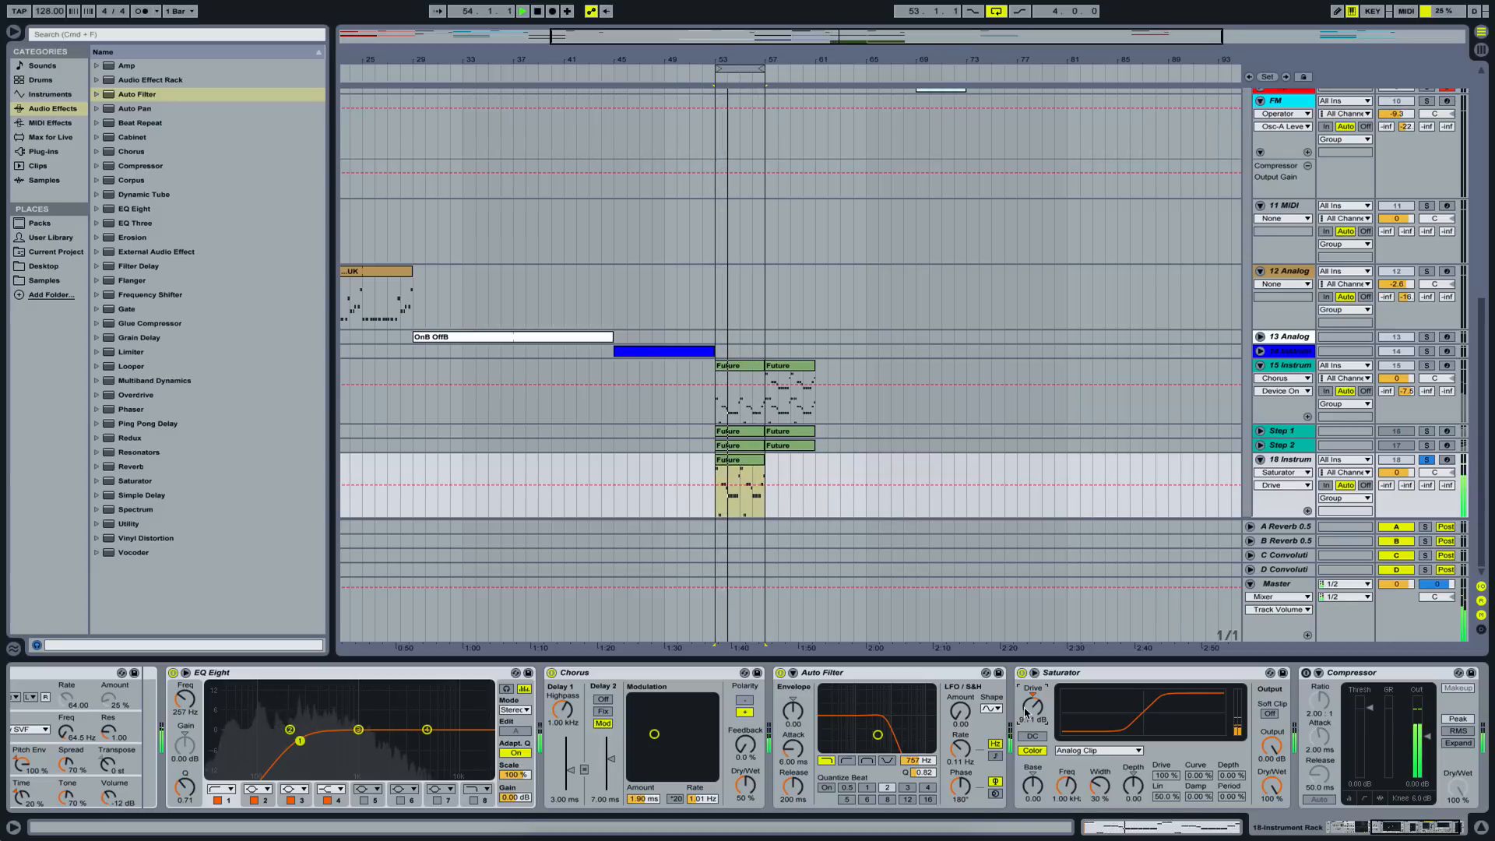
{"action": "mouse_move", "coordinate": [1025, 712]}
{"action": "left_mouse_down"}
{"action": "mouse_move", "coordinate": [1025, 678]}
{"action": "mouse_move", "coordinate": [1026, 713]}
{"action": "left_mouse_up"}
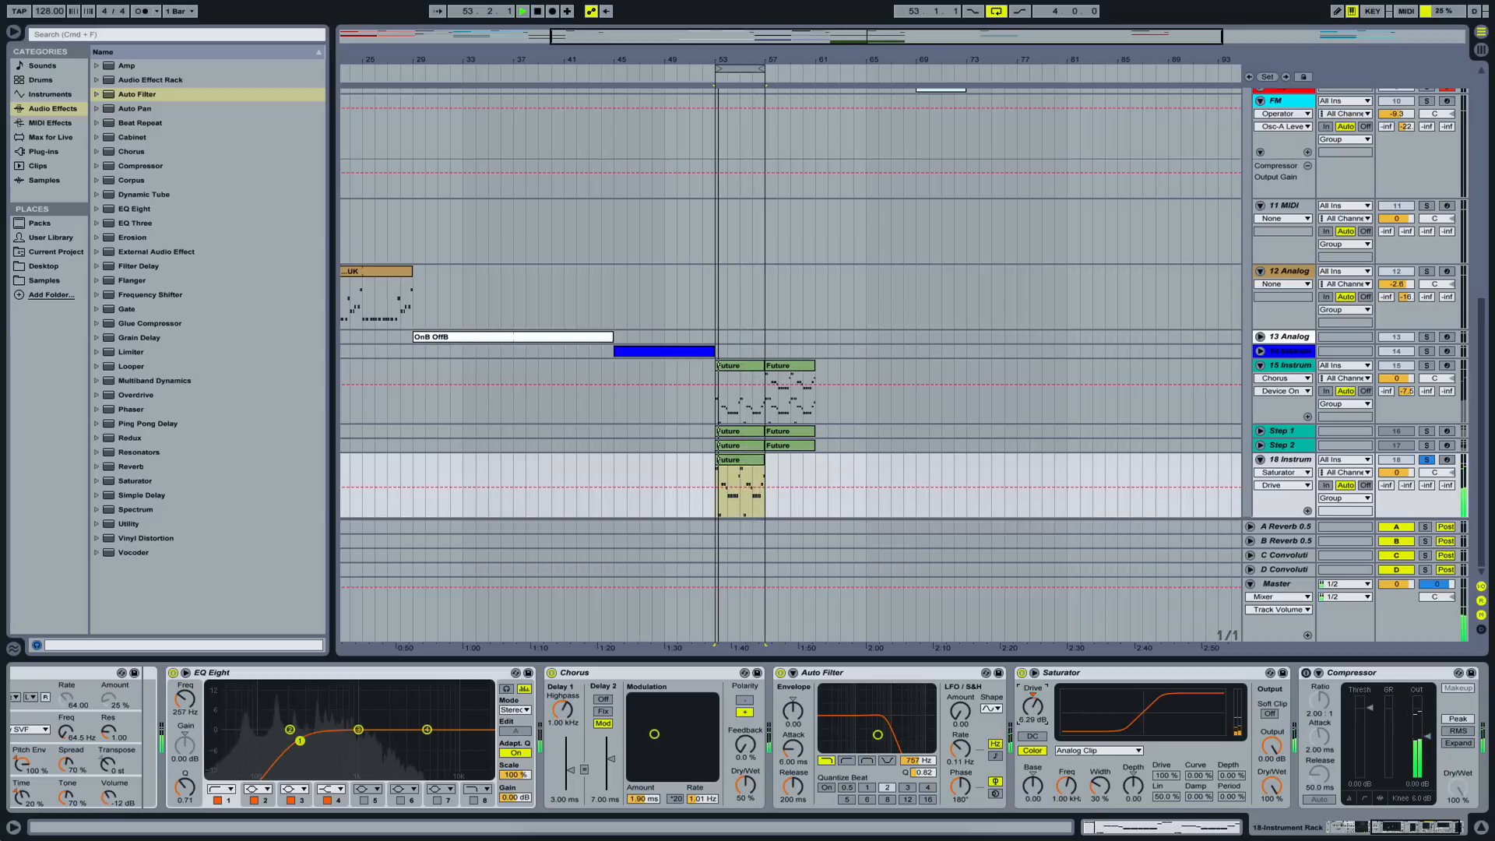
{"action": "left_click_drag", "start_coordinate": [1025, 711], "coordinate": [1025, 715]}
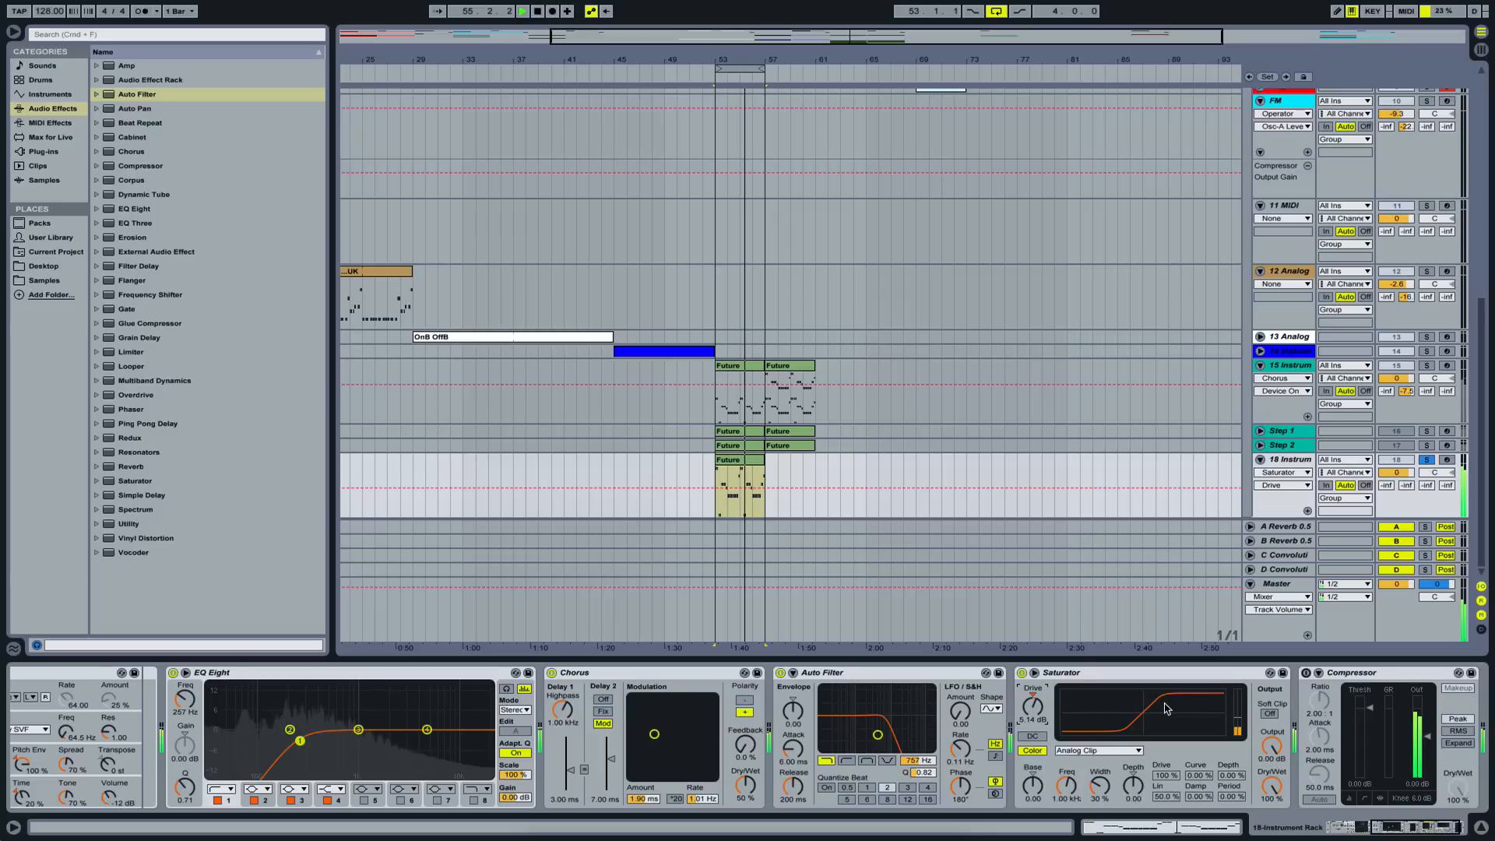
- Stop playback, insert an EQ Eight between the Saturator and the Compressor on track 18, and restart the loop
{"action": "scroll", "coordinate": [1228, 682], "scroll_direction": "right", "scroll_amount": 3}
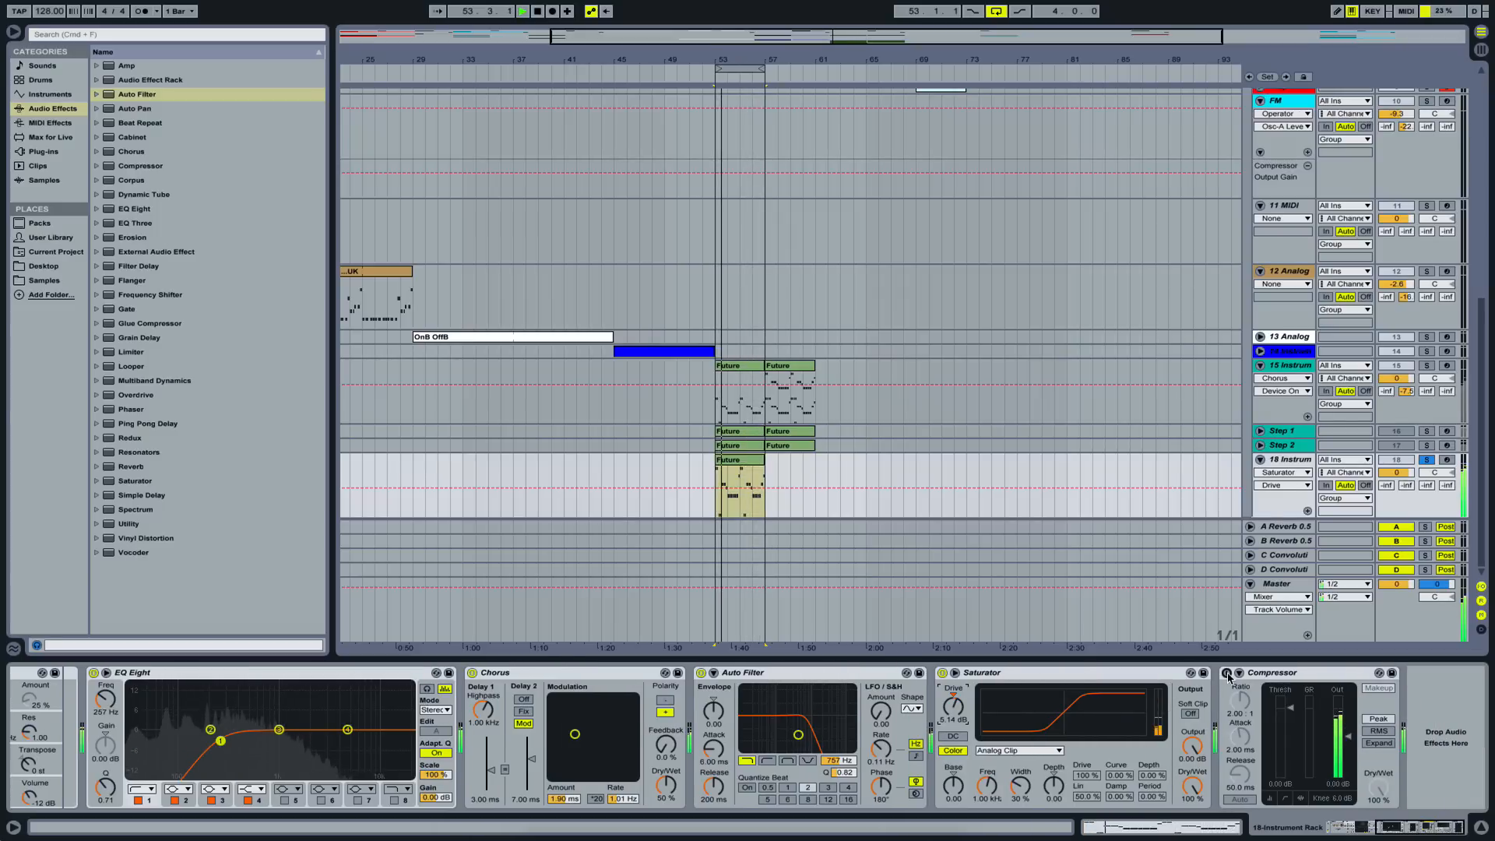
{"action": "key", "text": "space"}
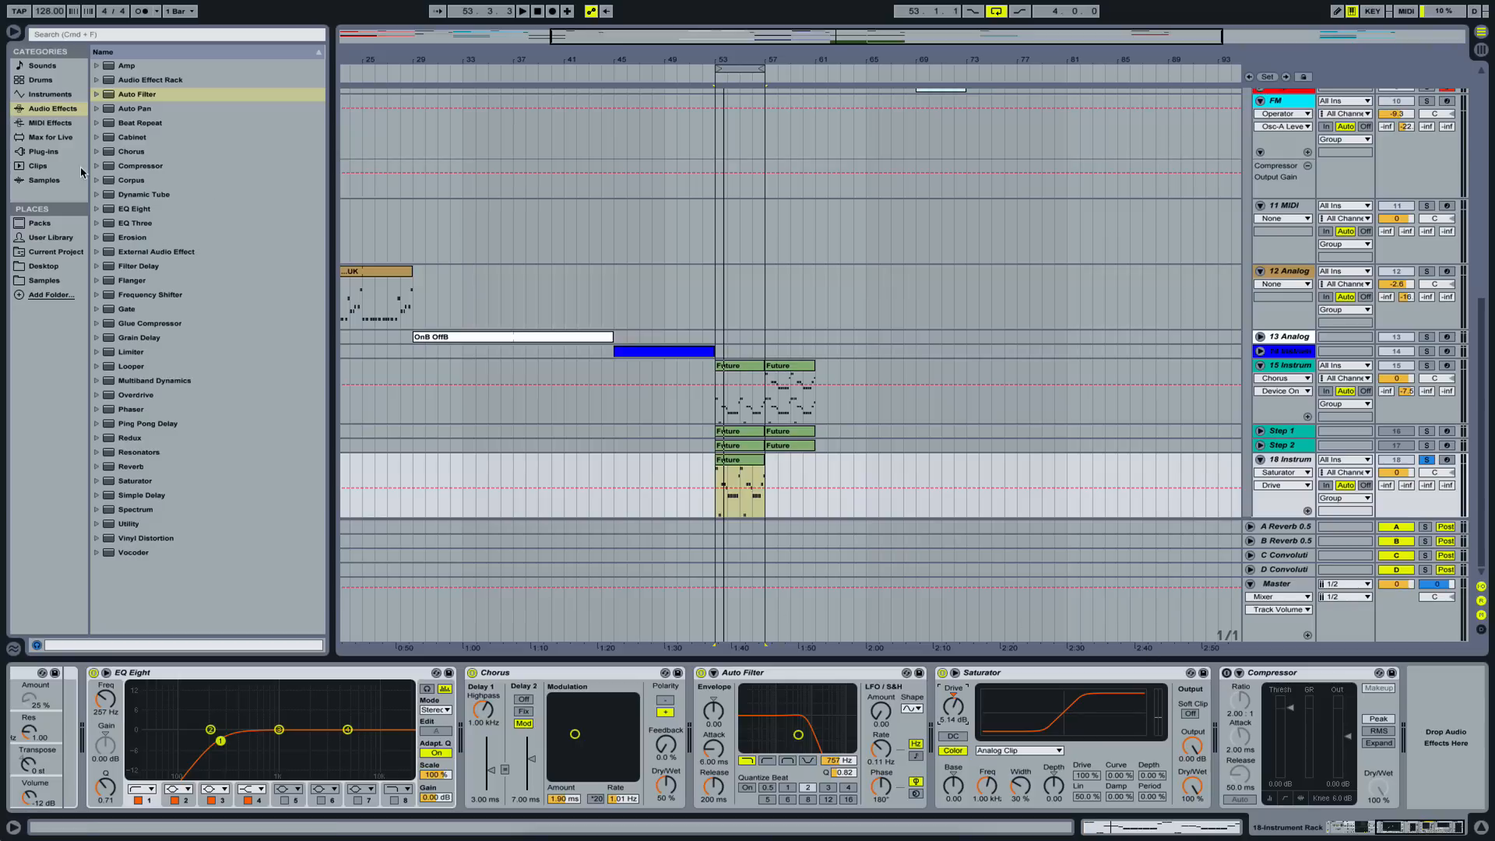
{"action": "left_click_drag", "start_coordinate": [146, 208], "coordinate": [917, 738]}
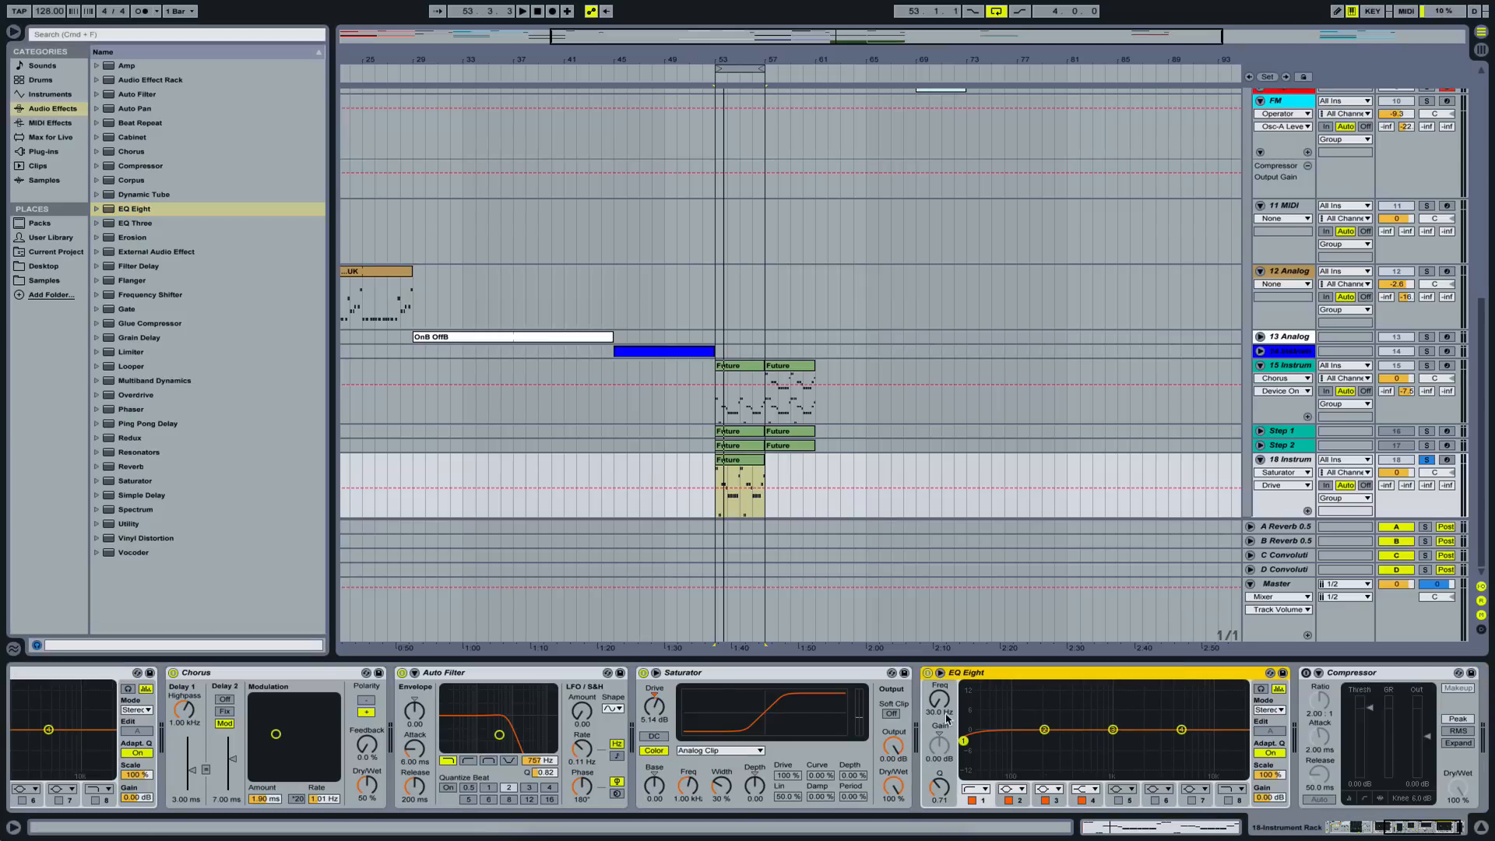
{"action": "key", "text": "space"}
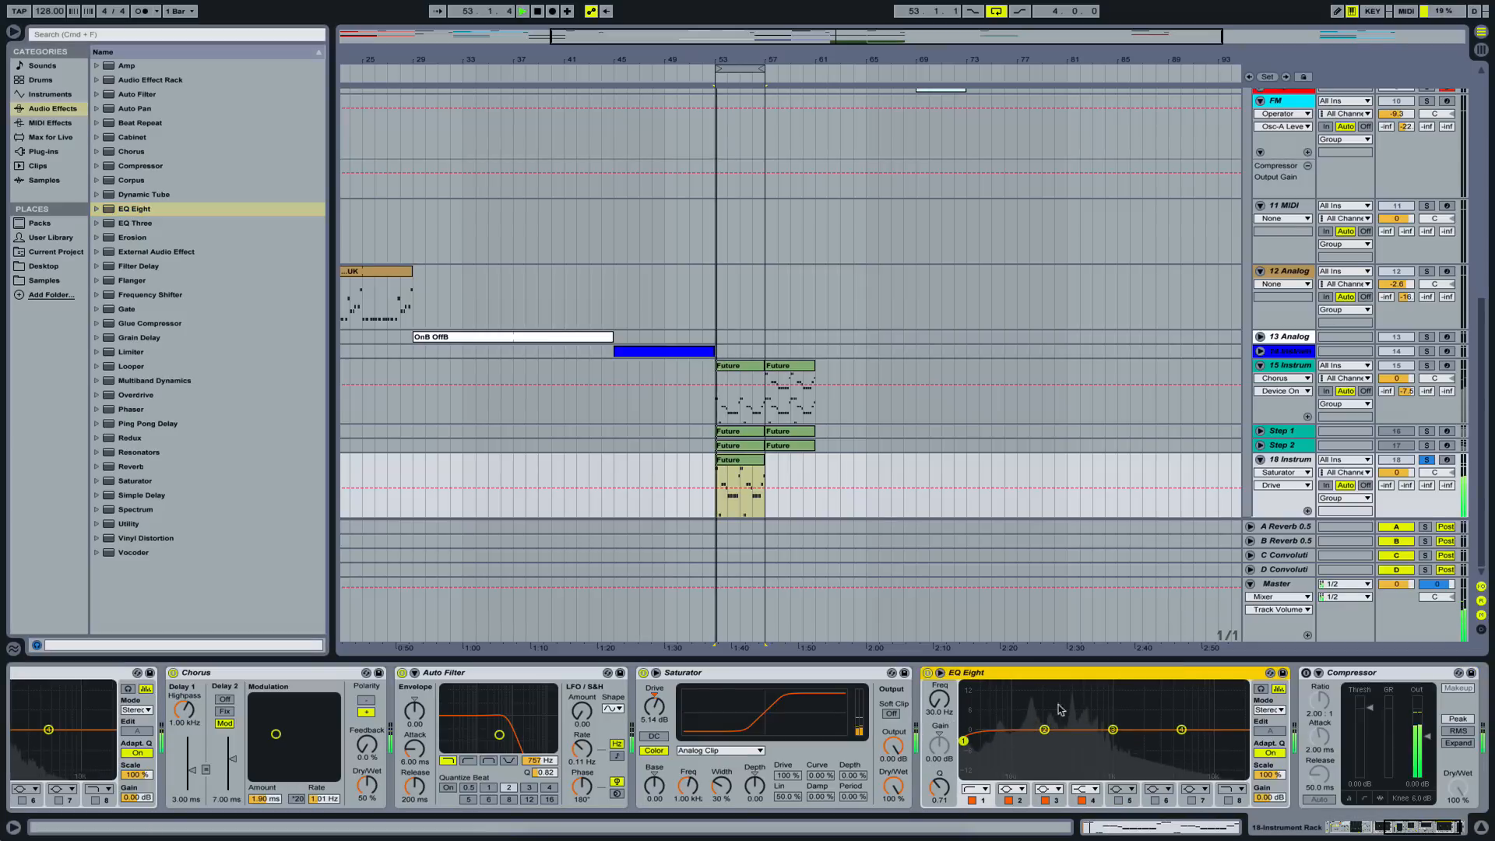
- In the new EQ Eight's expanded display, set a 271 Hz low cut, a 6.10 dB dip at 333 Hz and a 6.62 dB high shelf at 1.28 kHz
{"action": "left_click", "coordinate": [940, 671]}
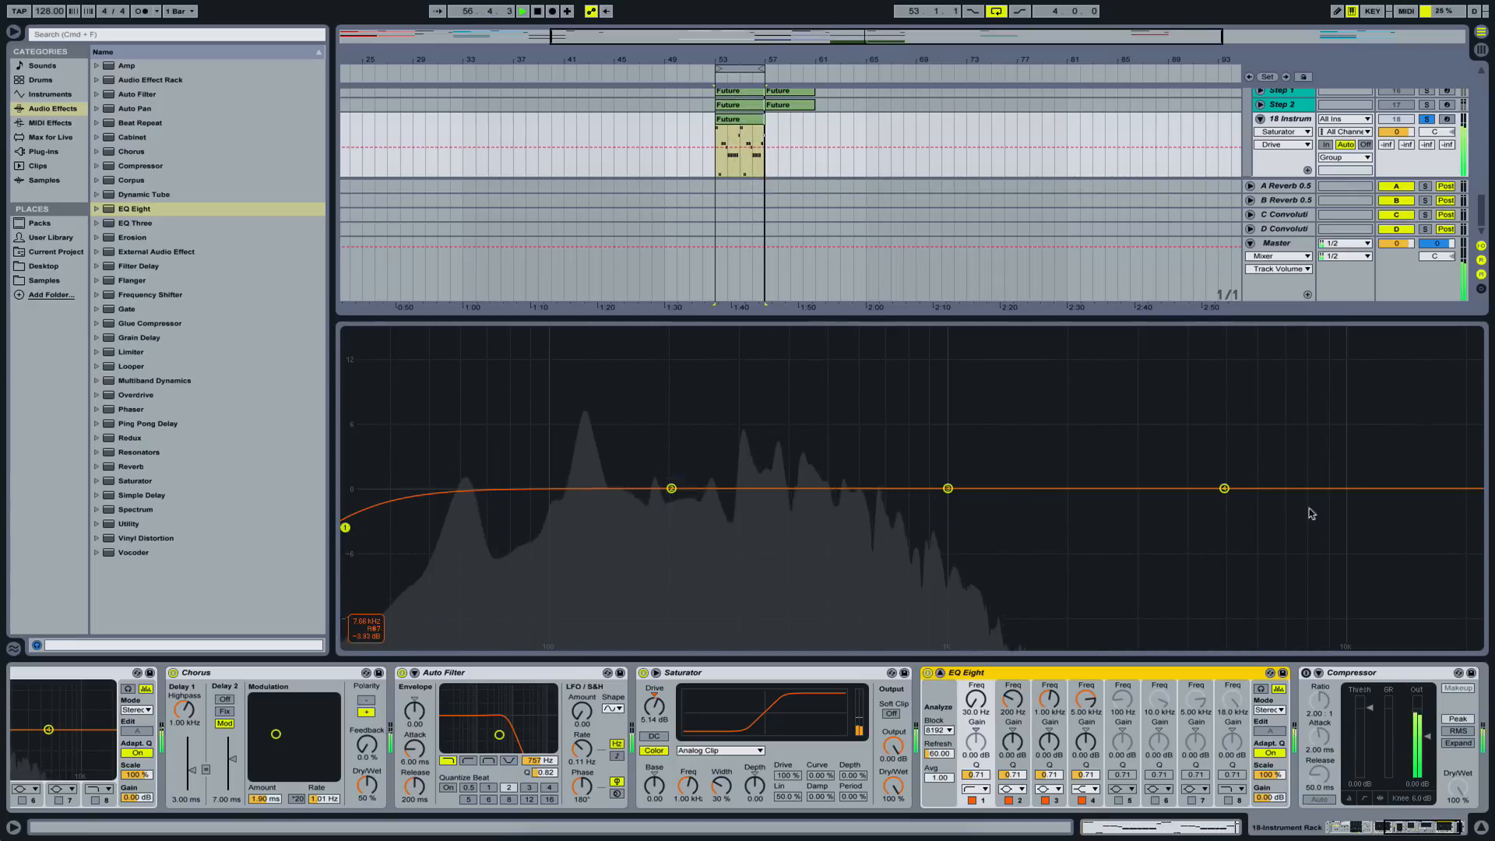
{"action": "left_click_drag", "start_coordinate": [1224, 488], "coordinate": [955, 370]}
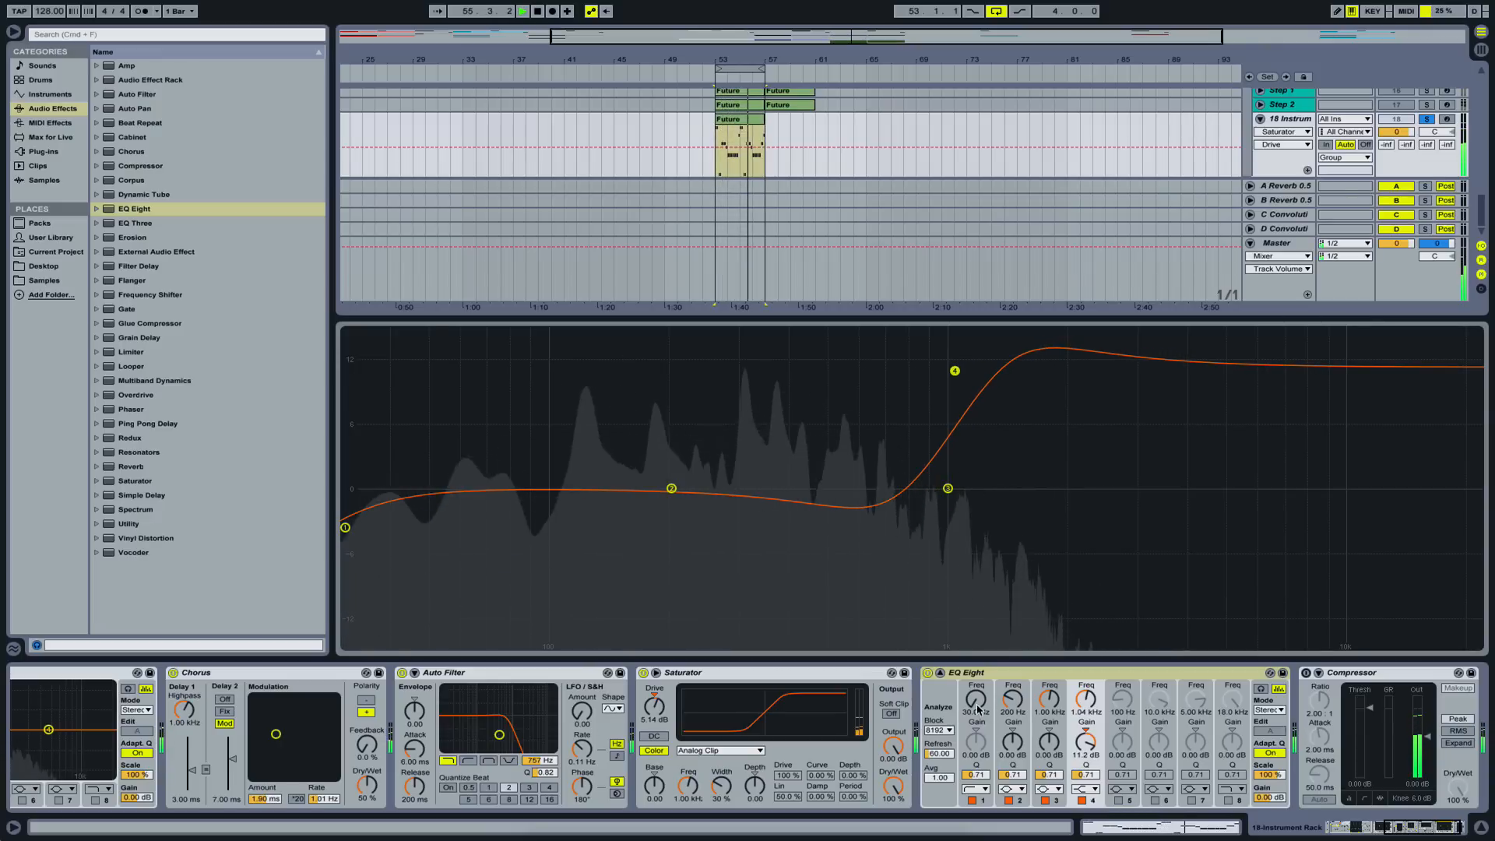
{"action": "left_click_drag", "start_coordinate": [345, 527], "coordinate": [722, 527]}
{"action": "left_click_drag", "start_coordinate": [954, 371], "coordinate": [990, 416]}
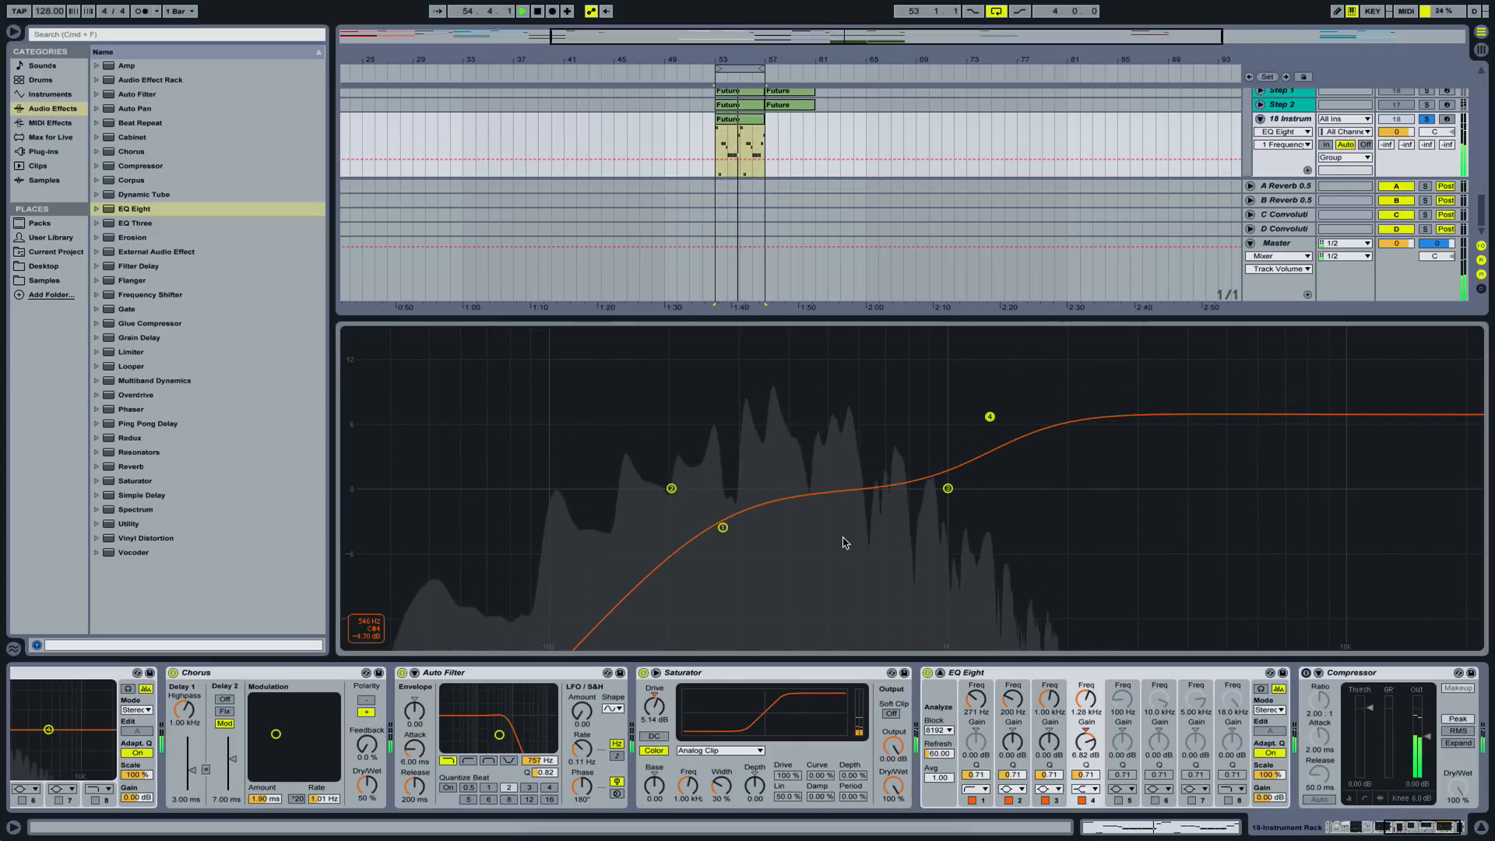
{"action": "left_click_drag", "start_coordinate": [671, 488], "coordinate": [759, 552]}
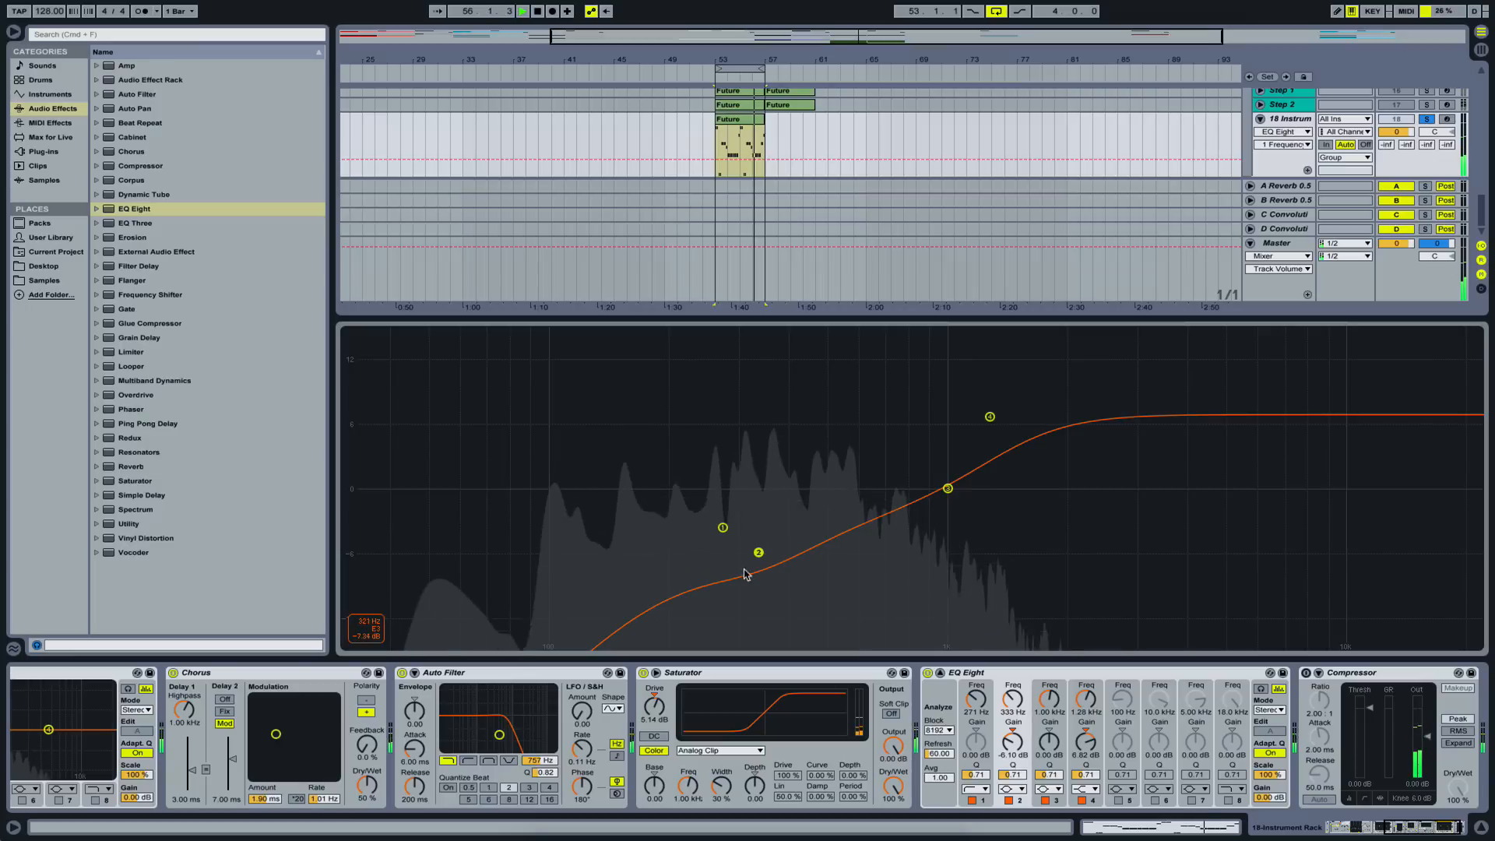
{"action": "left_click", "coordinate": [940, 674]}
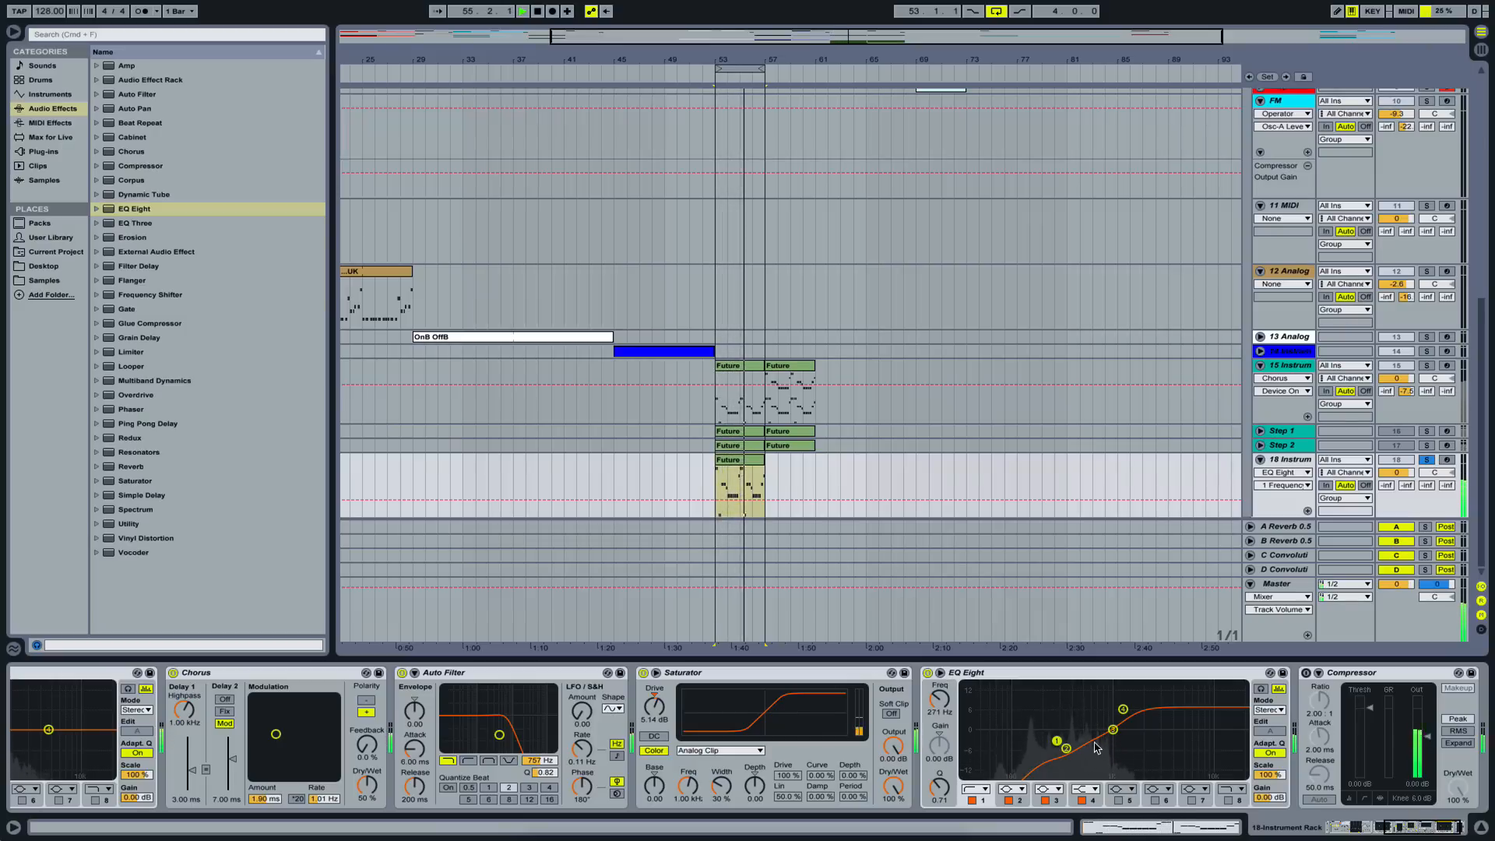
- Compare the new EQ Eight bypassed and active, and move its high shelf to 2.50 kHz with a gain of 4.83 dB
{"action": "left_click", "coordinate": [1011, 676]}
{"action": "key", "text": "0"}
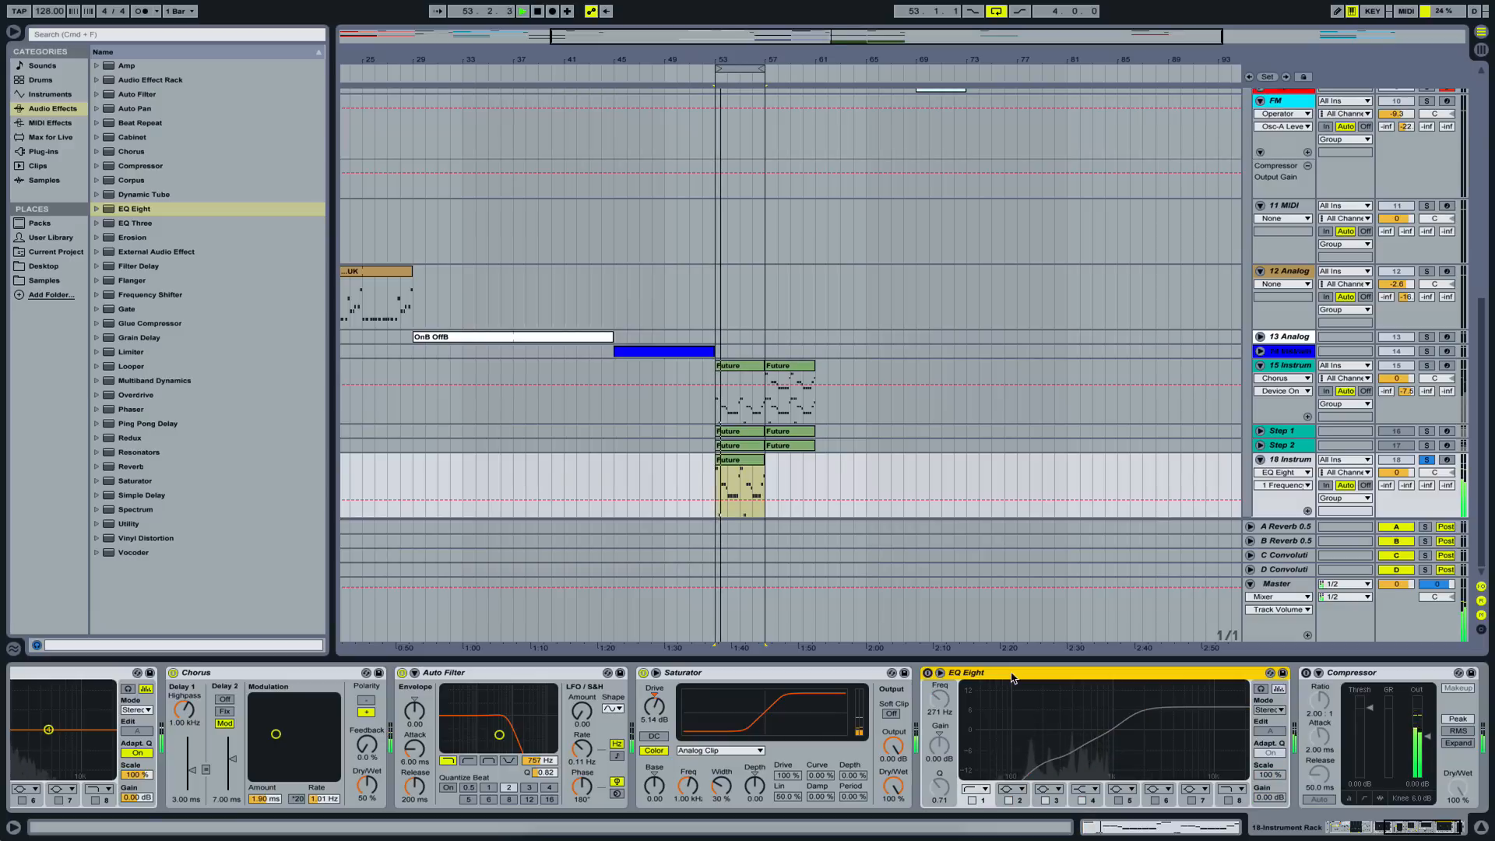
{"action": "key", "text": "0"}
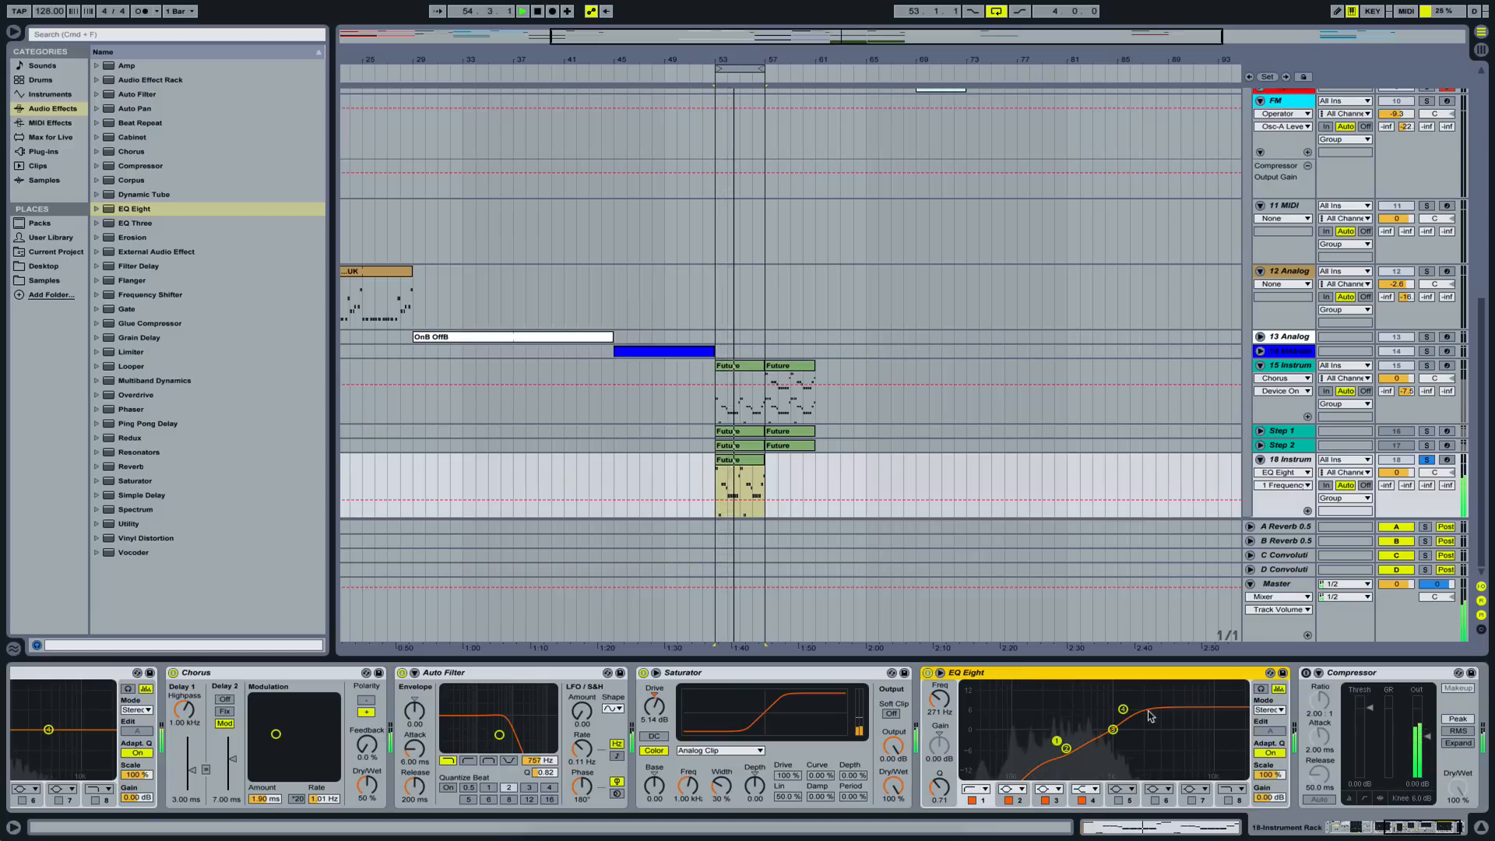
{"action": "left_click_drag", "start_coordinate": [1122, 710], "coordinate": [1151, 715]}
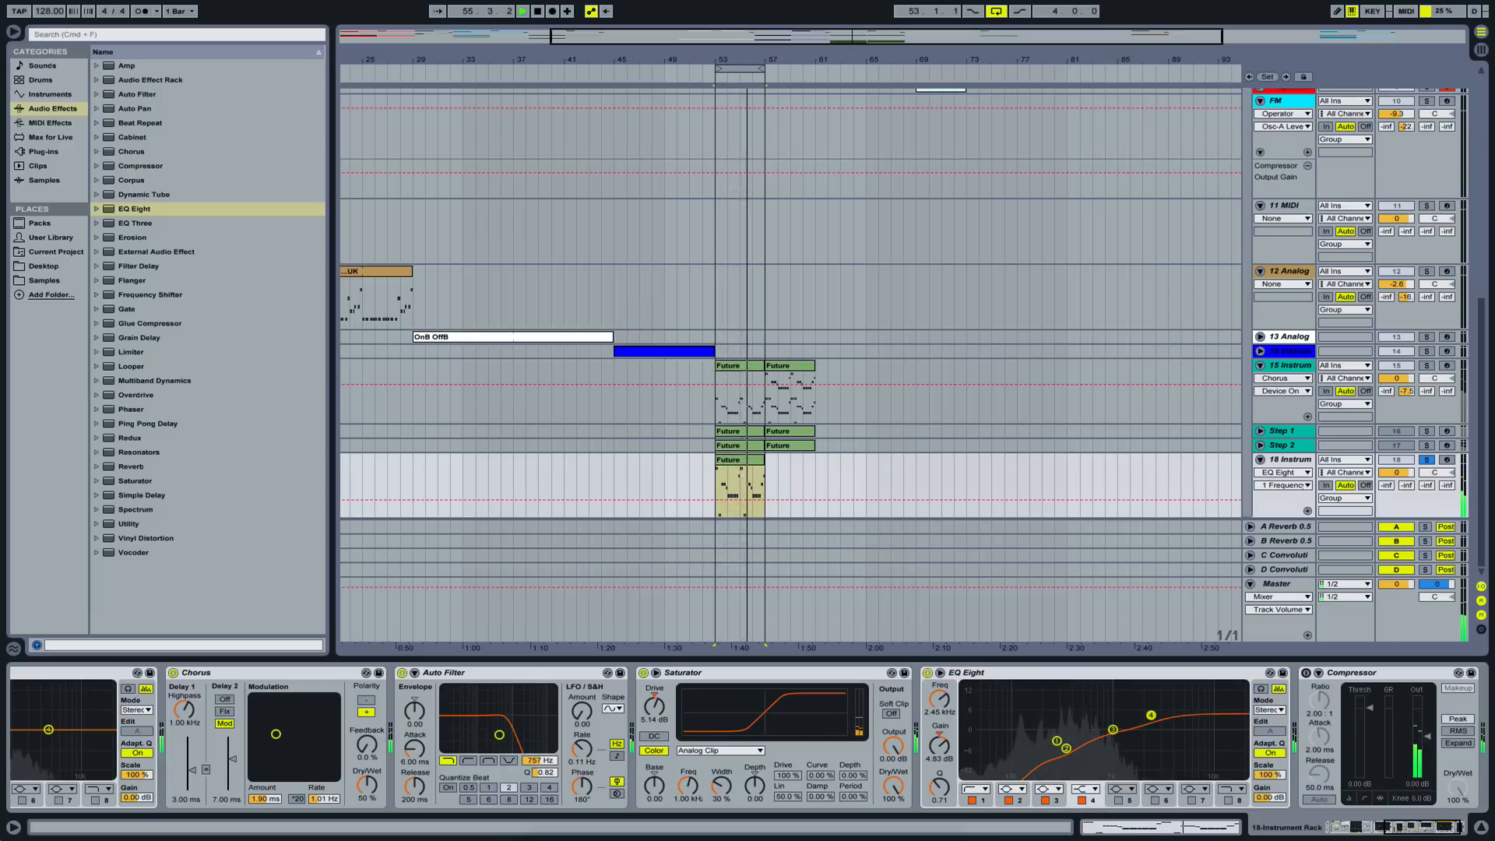
- Switch on the Compressor at the end of track 18's chain and lower its threshold to -24.7 dB
{"action": "scroll", "coordinate": [1153, 715], "scroll_direction": "right", "scroll_amount": 3}
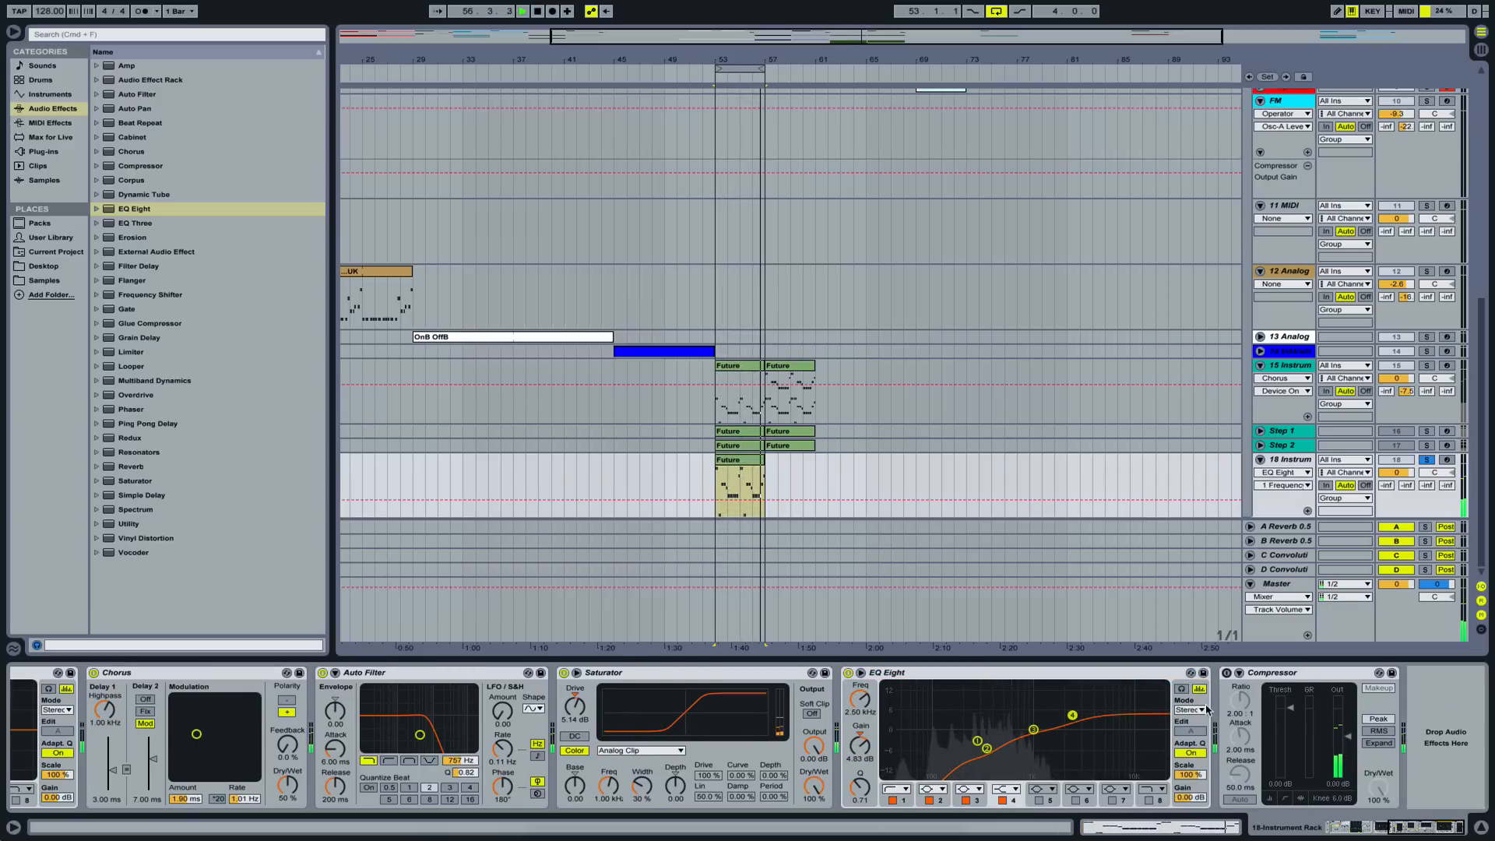
{"action": "left_click", "coordinate": [1226, 673]}
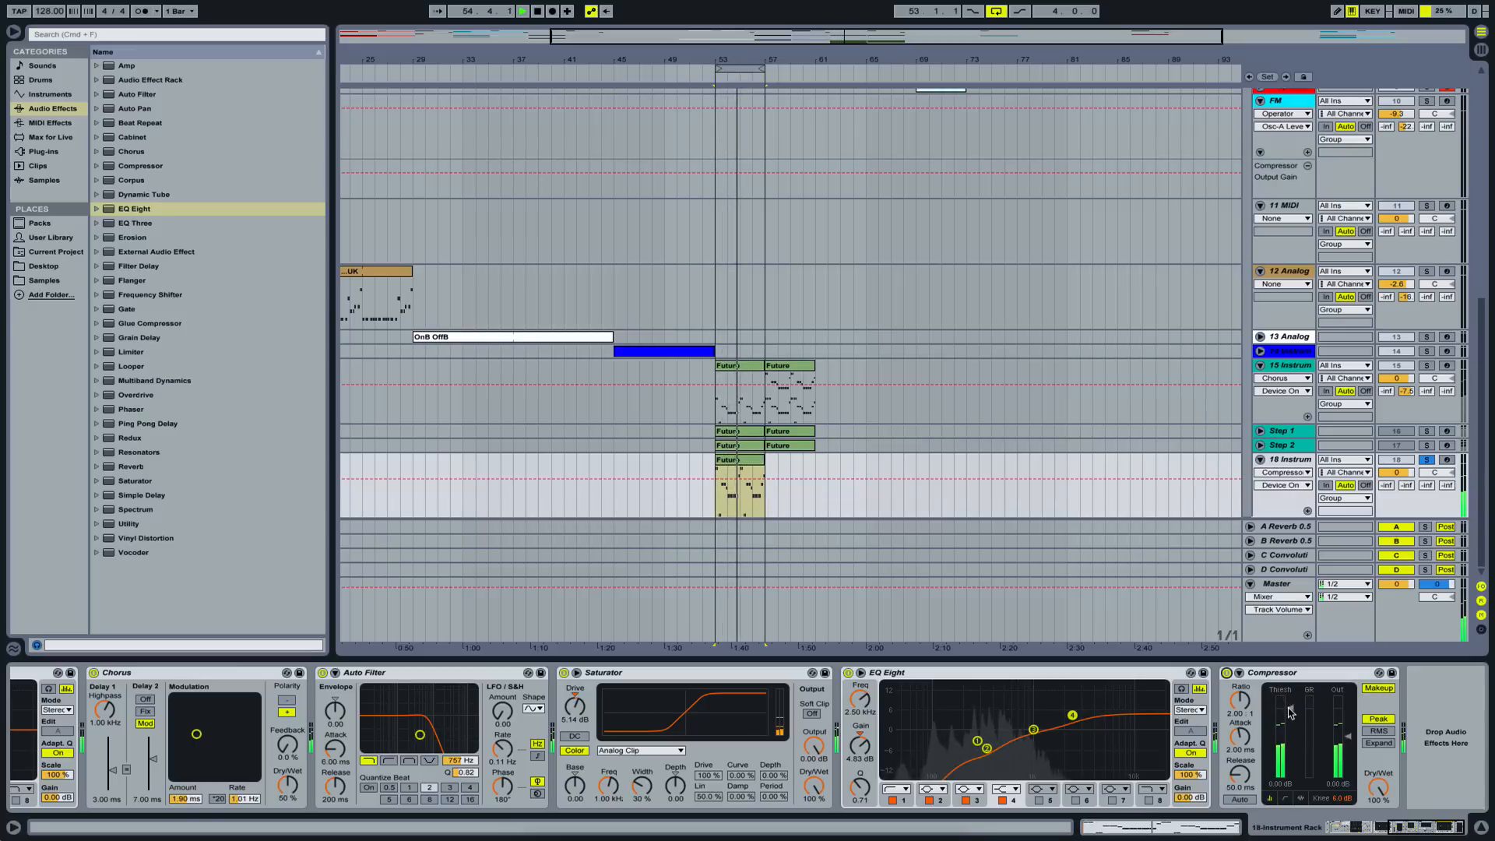
{"action": "left_click_drag", "start_coordinate": [1289, 713], "coordinate": [1288, 754]}
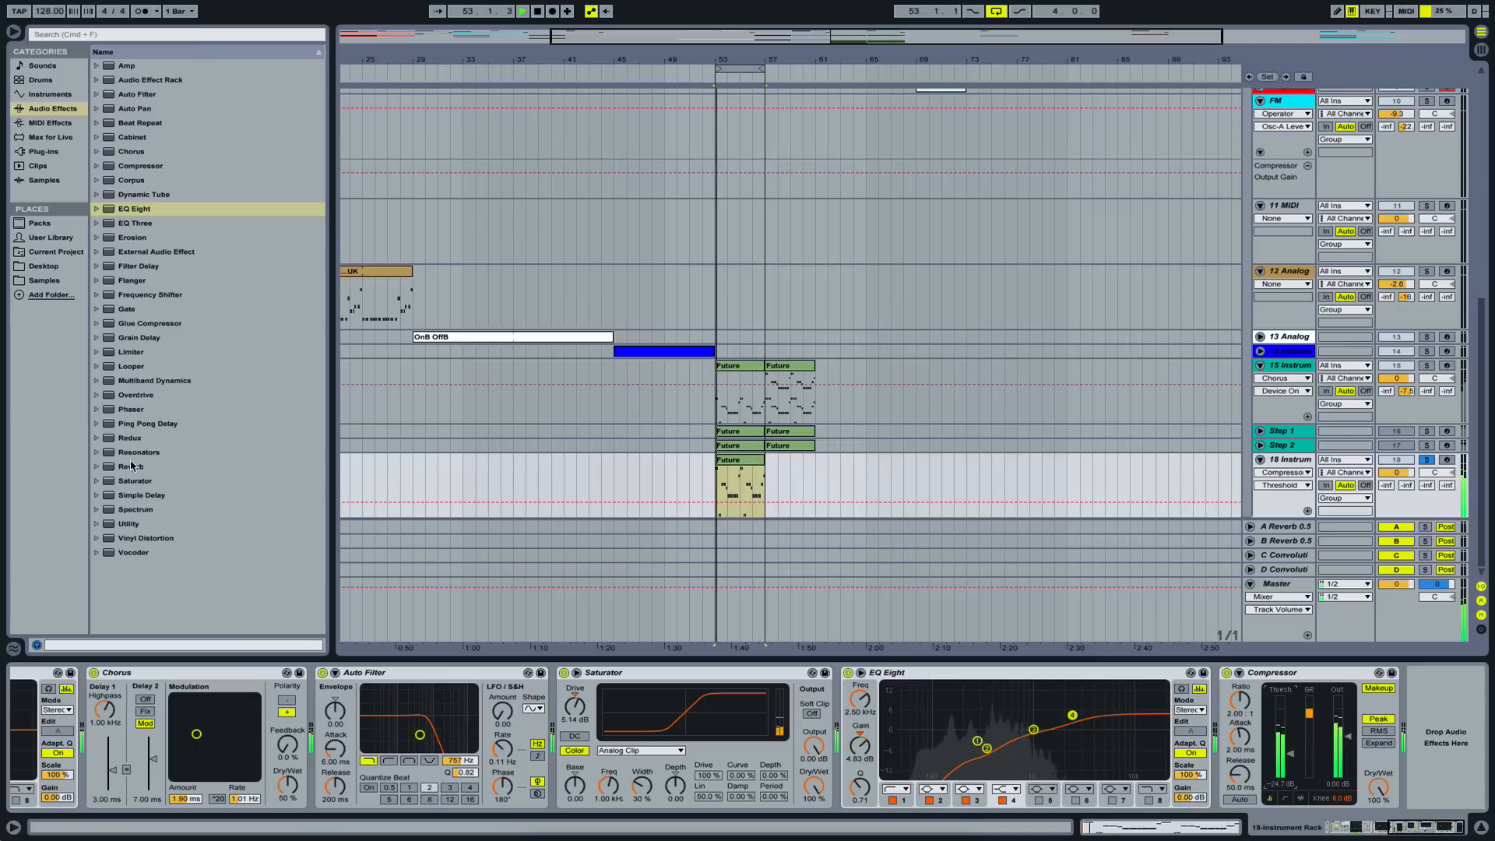
- Add a Ping Pong Delay after the Compressor with its filter at 4.42 kHz, width 4.11, and Dry/Wet and Feedback at 20%
{"action": "double_click", "coordinate": [165, 424]}
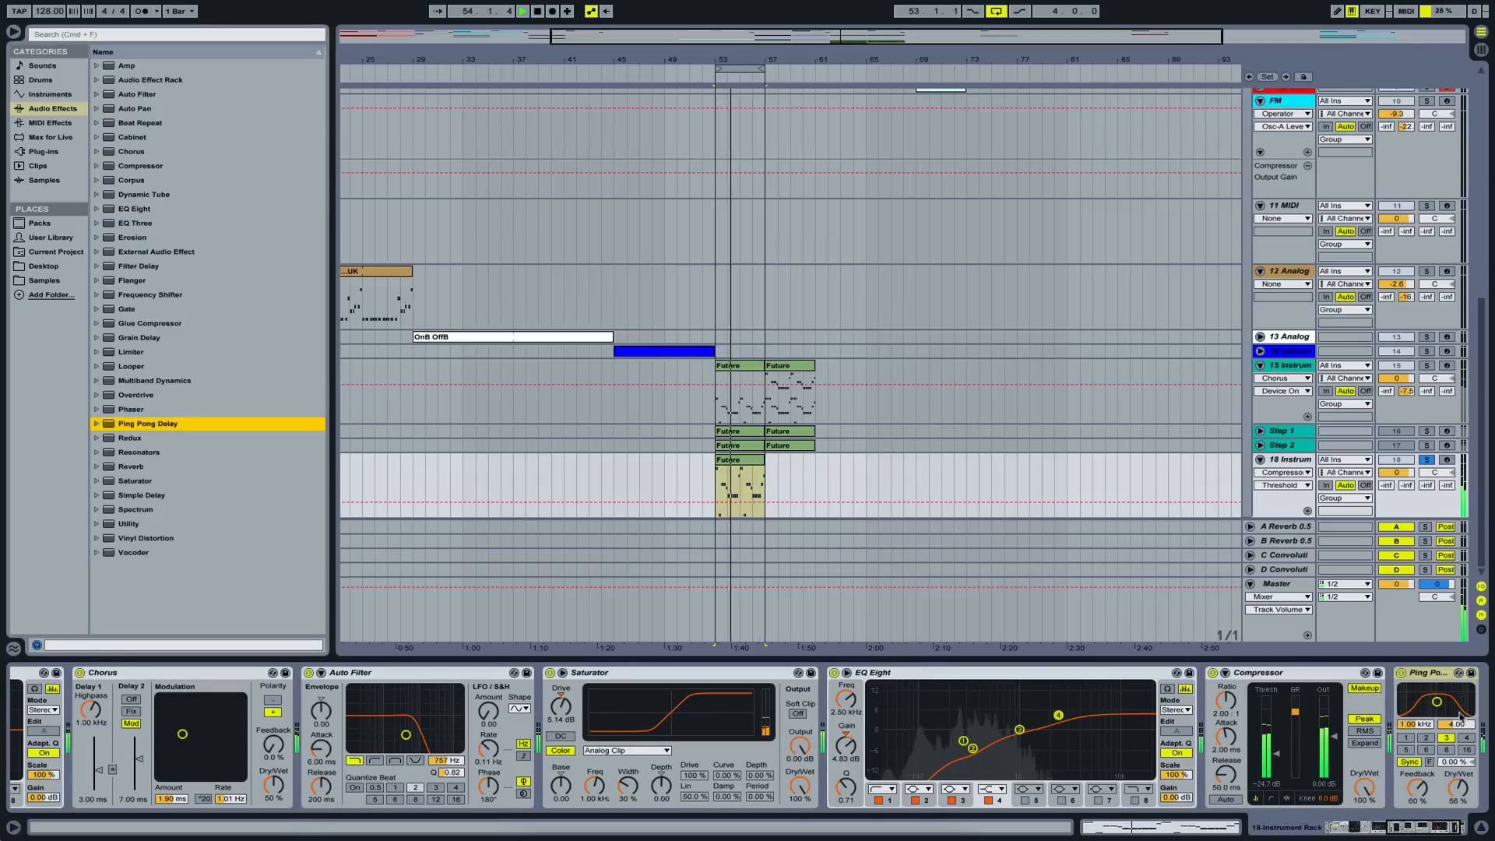
{"action": "left_click_drag", "start_coordinate": [1436, 704], "coordinate": [1446, 698]}
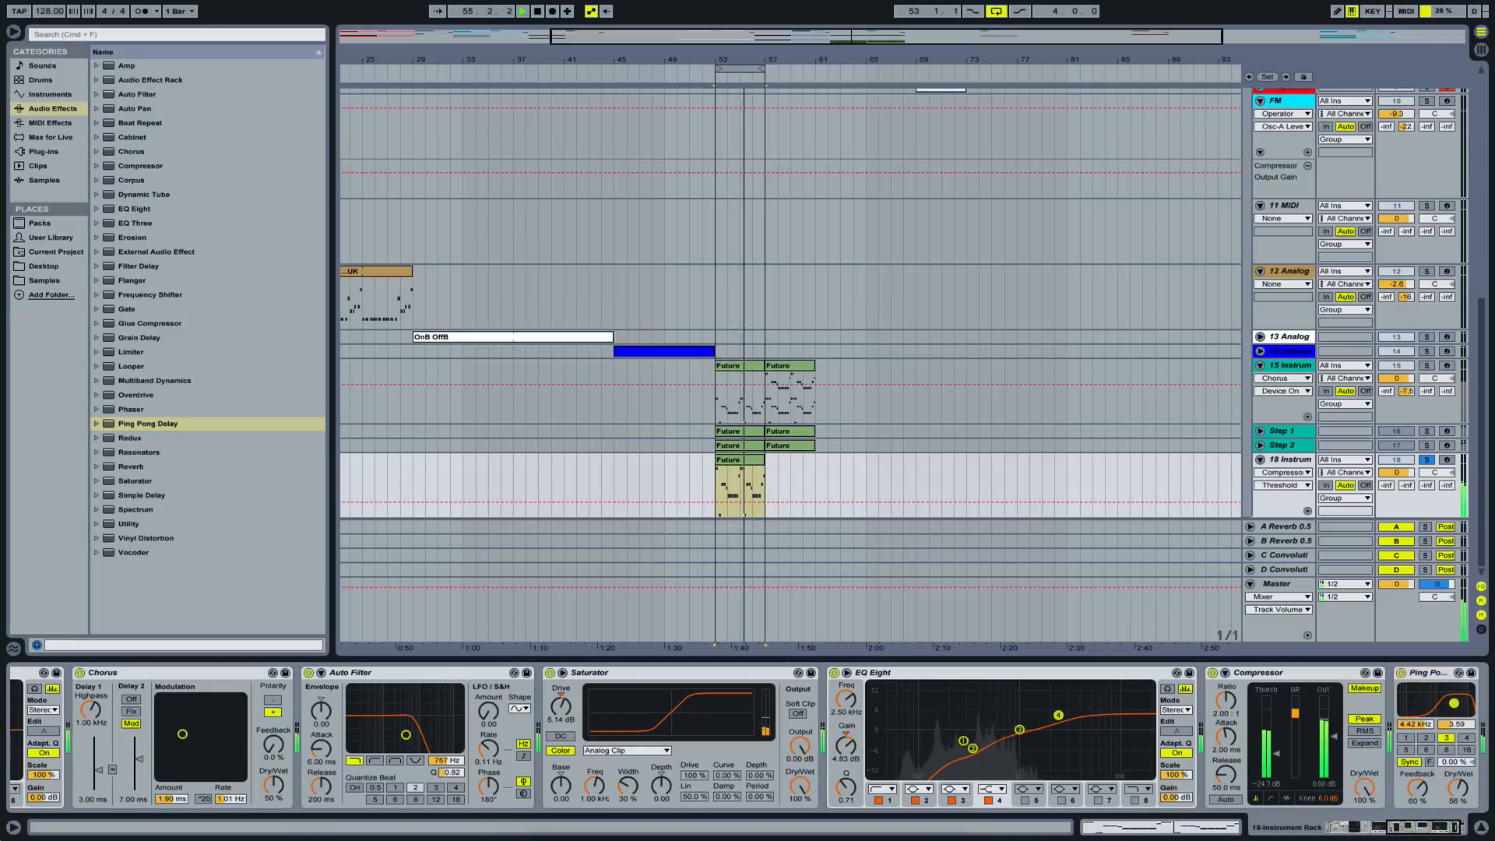
{"action": "left_click_drag", "start_coordinate": [1456, 787], "coordinate": [1457, 814]}
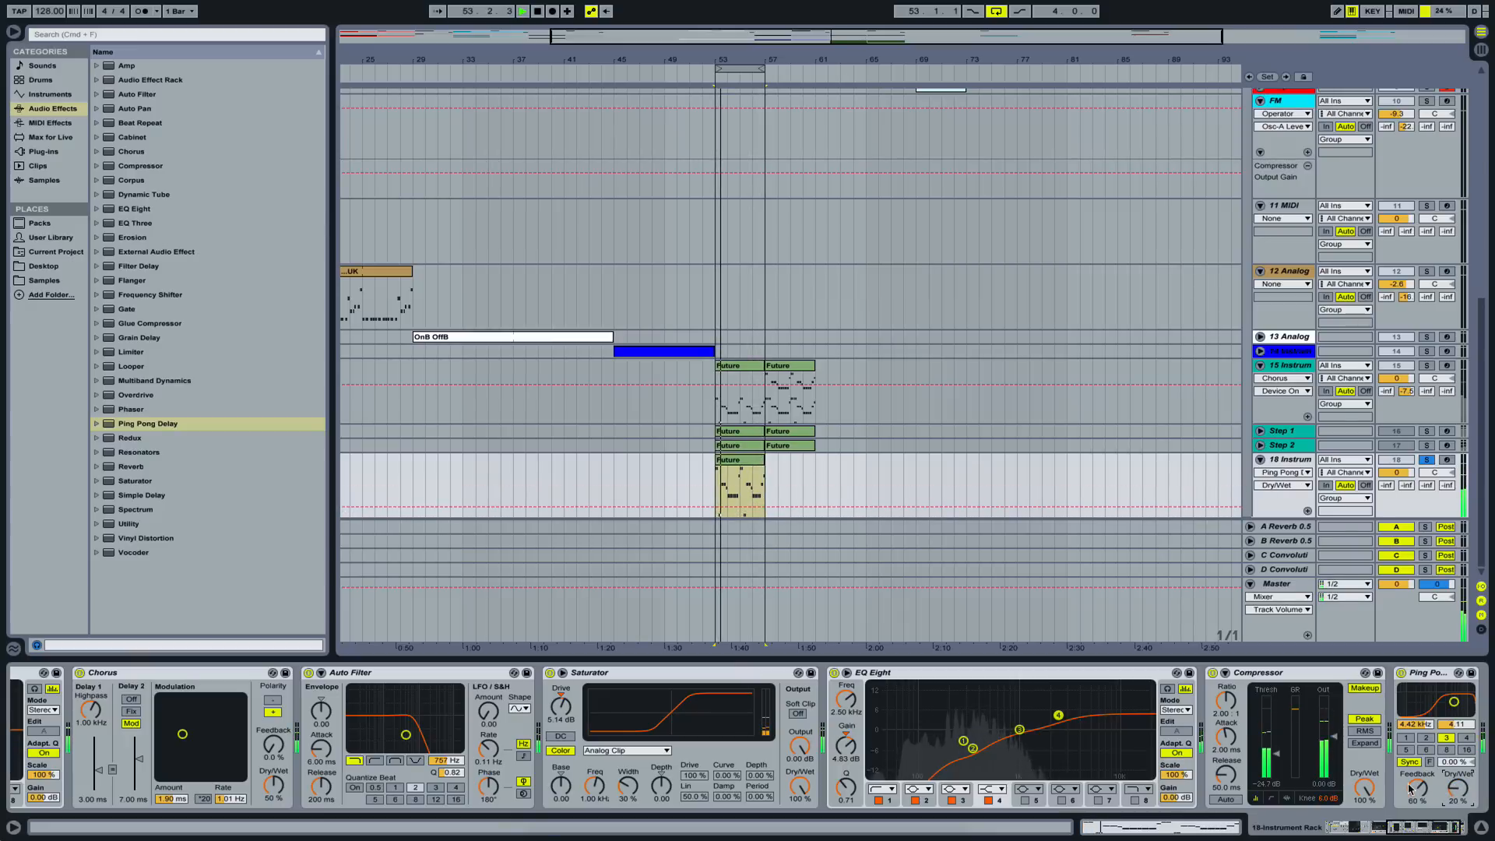
{"action": "left_click_drag", "start_coordinate": [1410, 788], "coordinate": [1410, 817]}
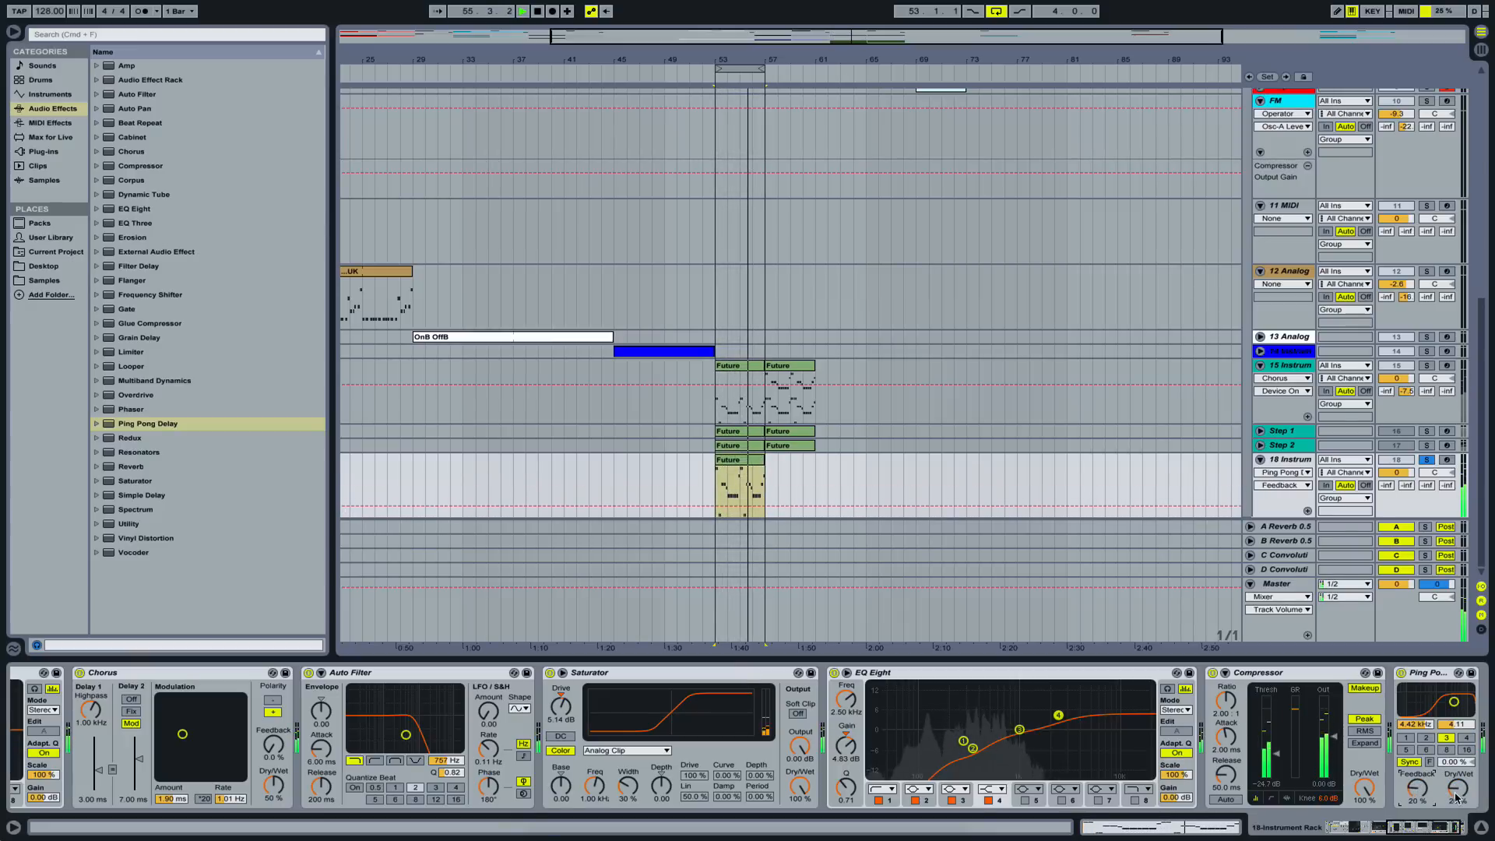
- Compare with track 15 soloed, raise track 18's send to return B Reverb to -7.5 dB, and show that return's devices
{"action": "left_click", "coordinate": [1426, 366]}
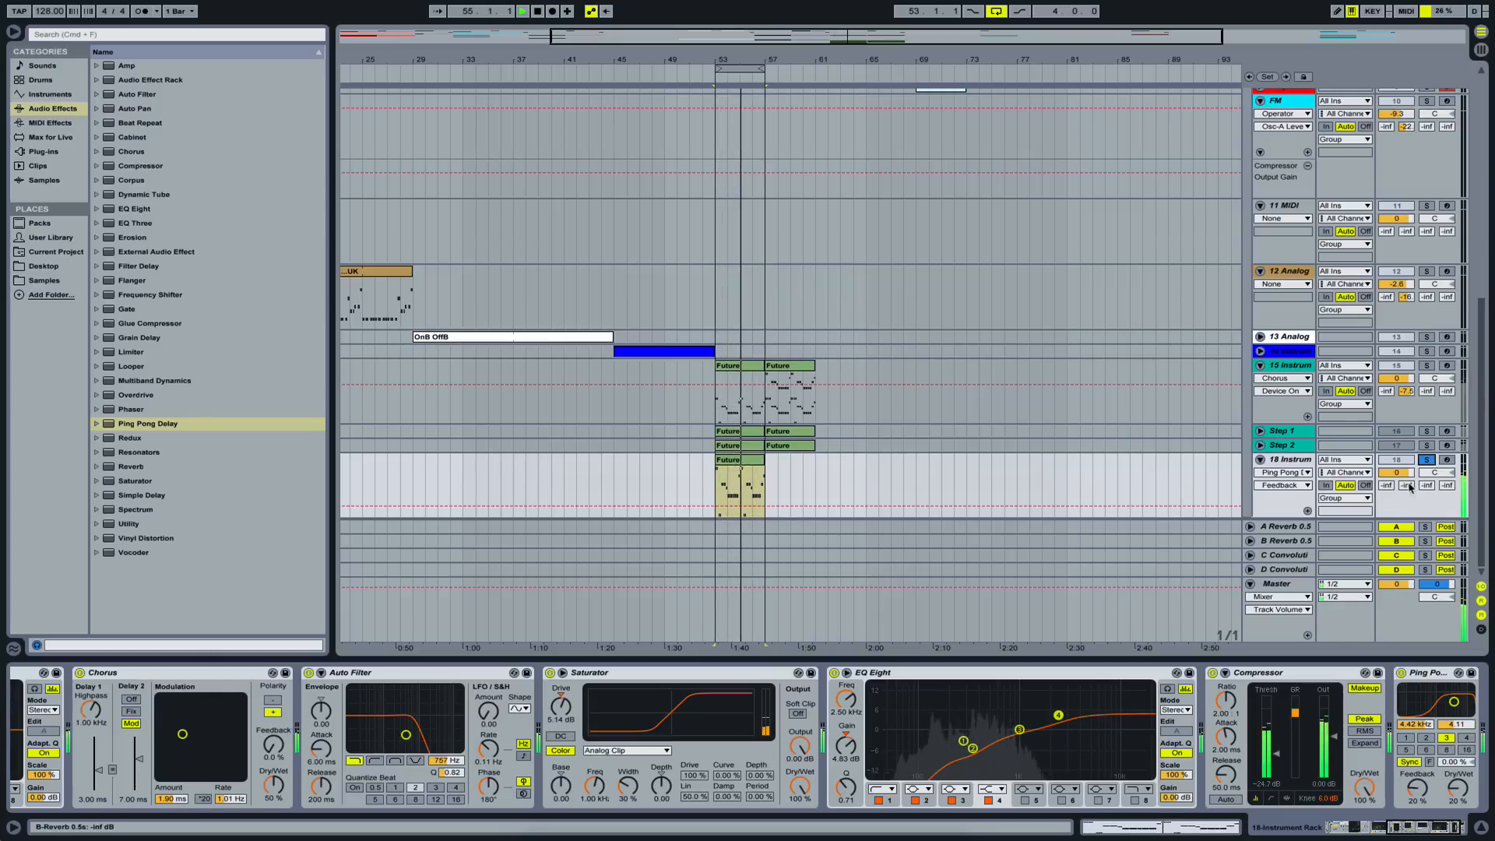
{"action": "left_click_drag", "start_coordinate": [1407, 488], "coordinate": [1408, 455]}
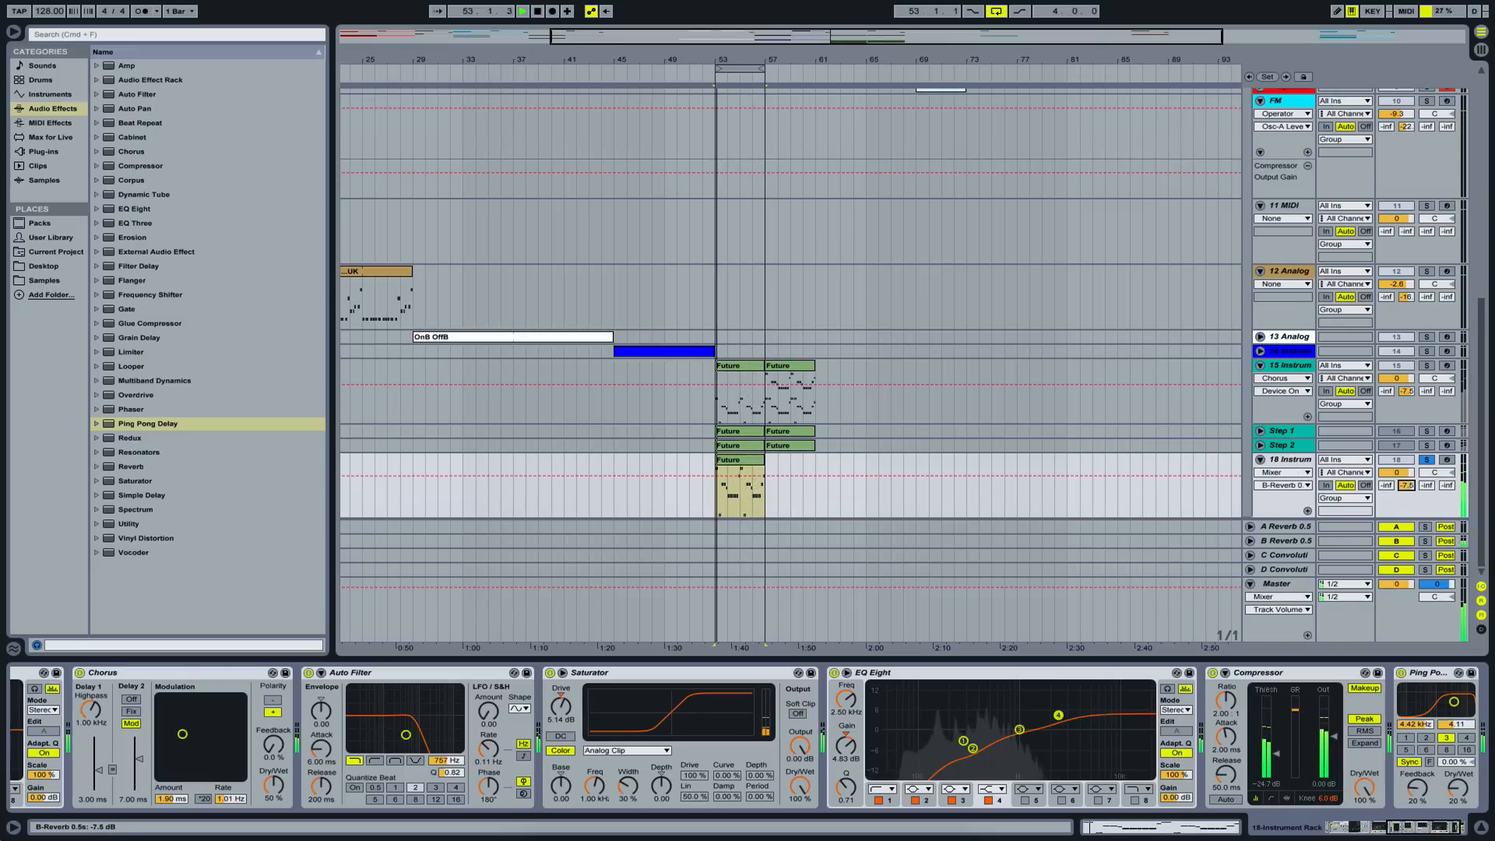
{"action": "left_click", "coordinate": [1296, 543]}
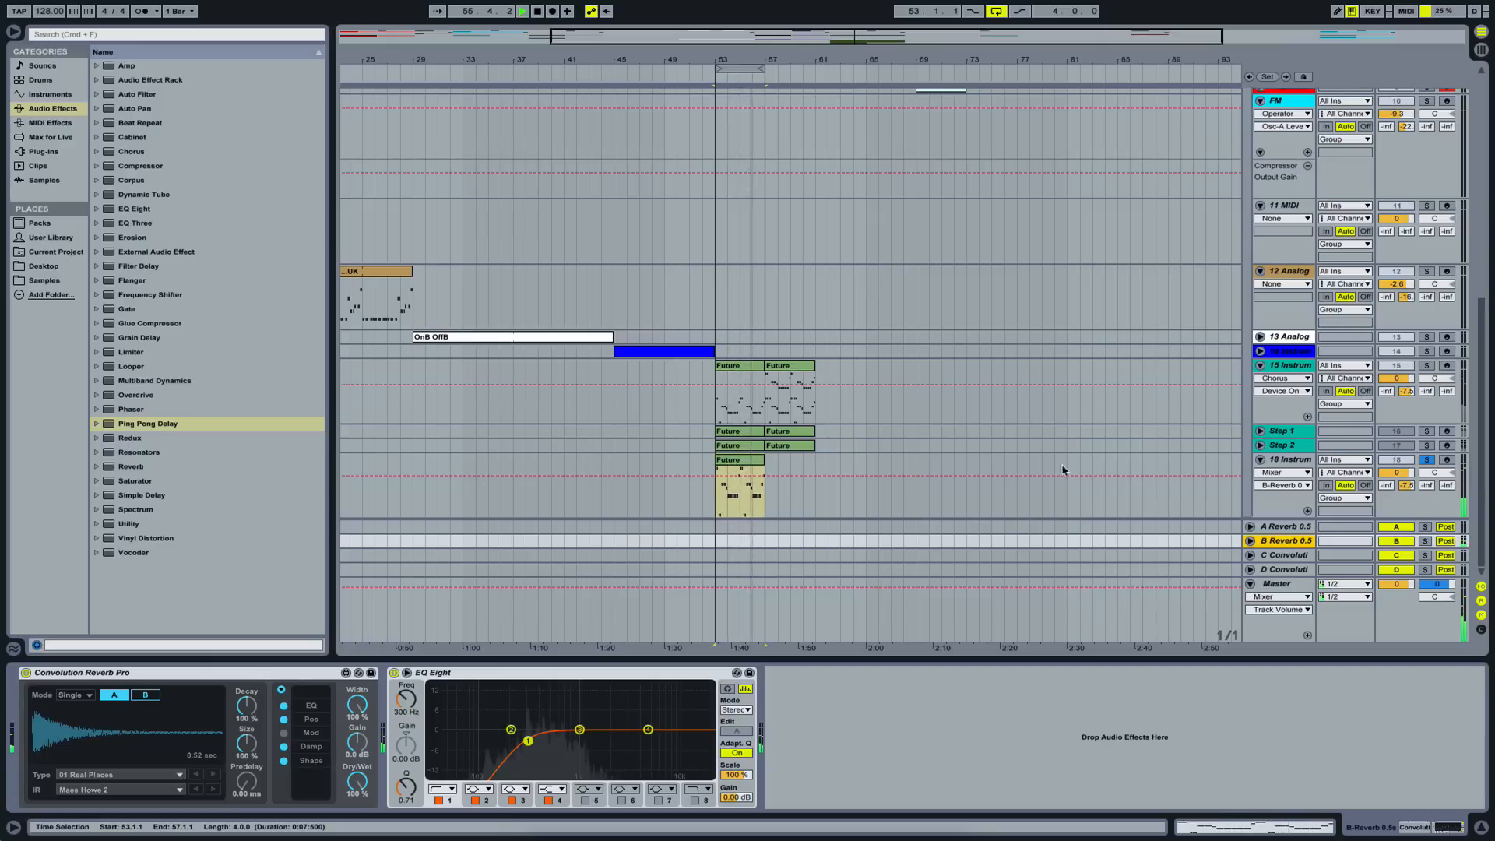
- Try sending track 18 to the C Convolution return instead of the B Reverb return
{"action": "double_click", "coordinate": [1407, 485]}
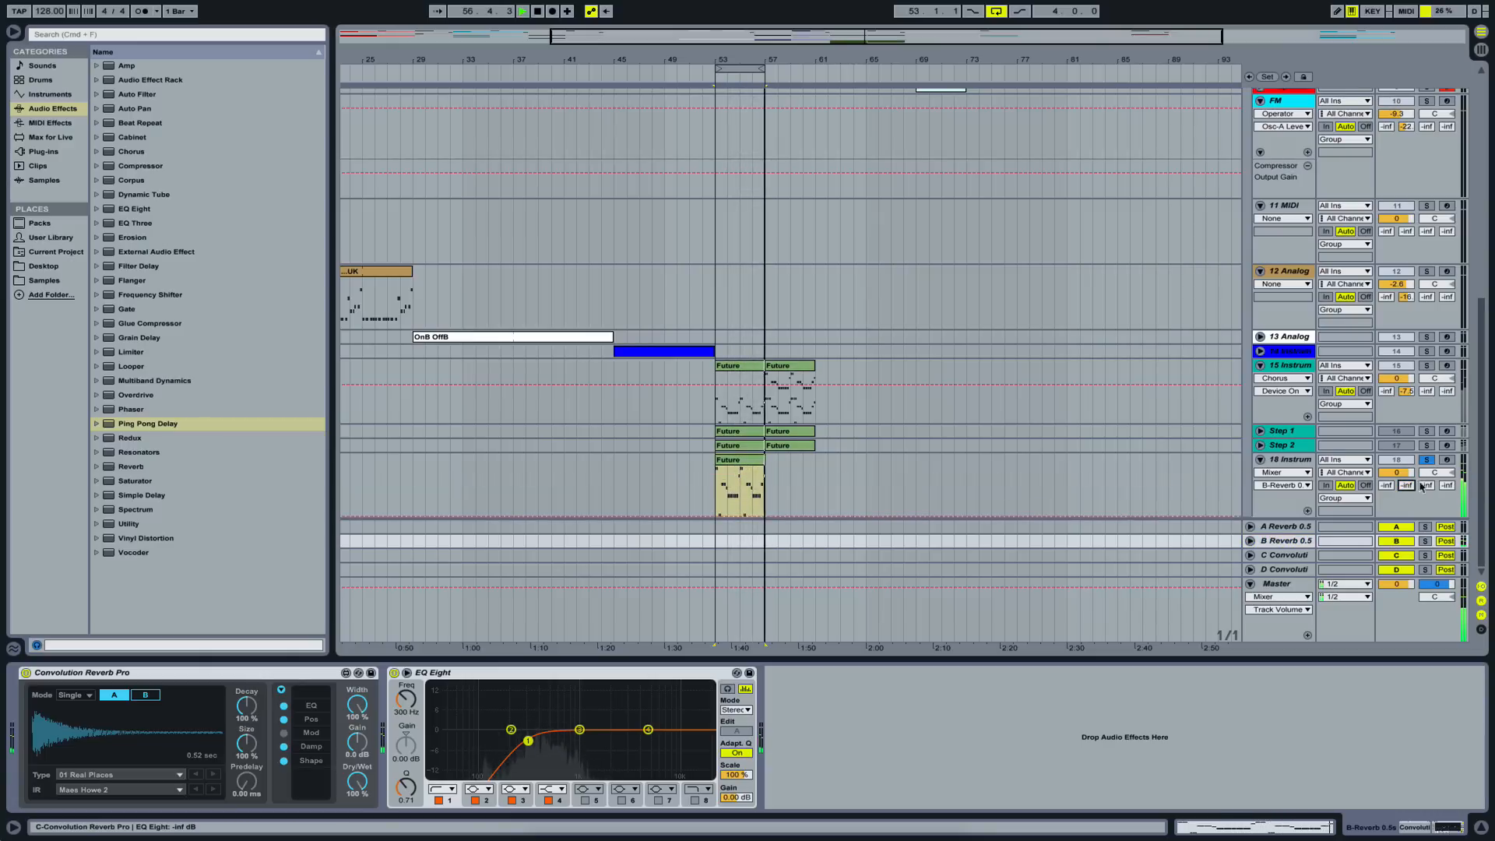
{"action": "left_click_drag", "start_coordinate": [1423, 485], "coordinate": [1423, 420]}
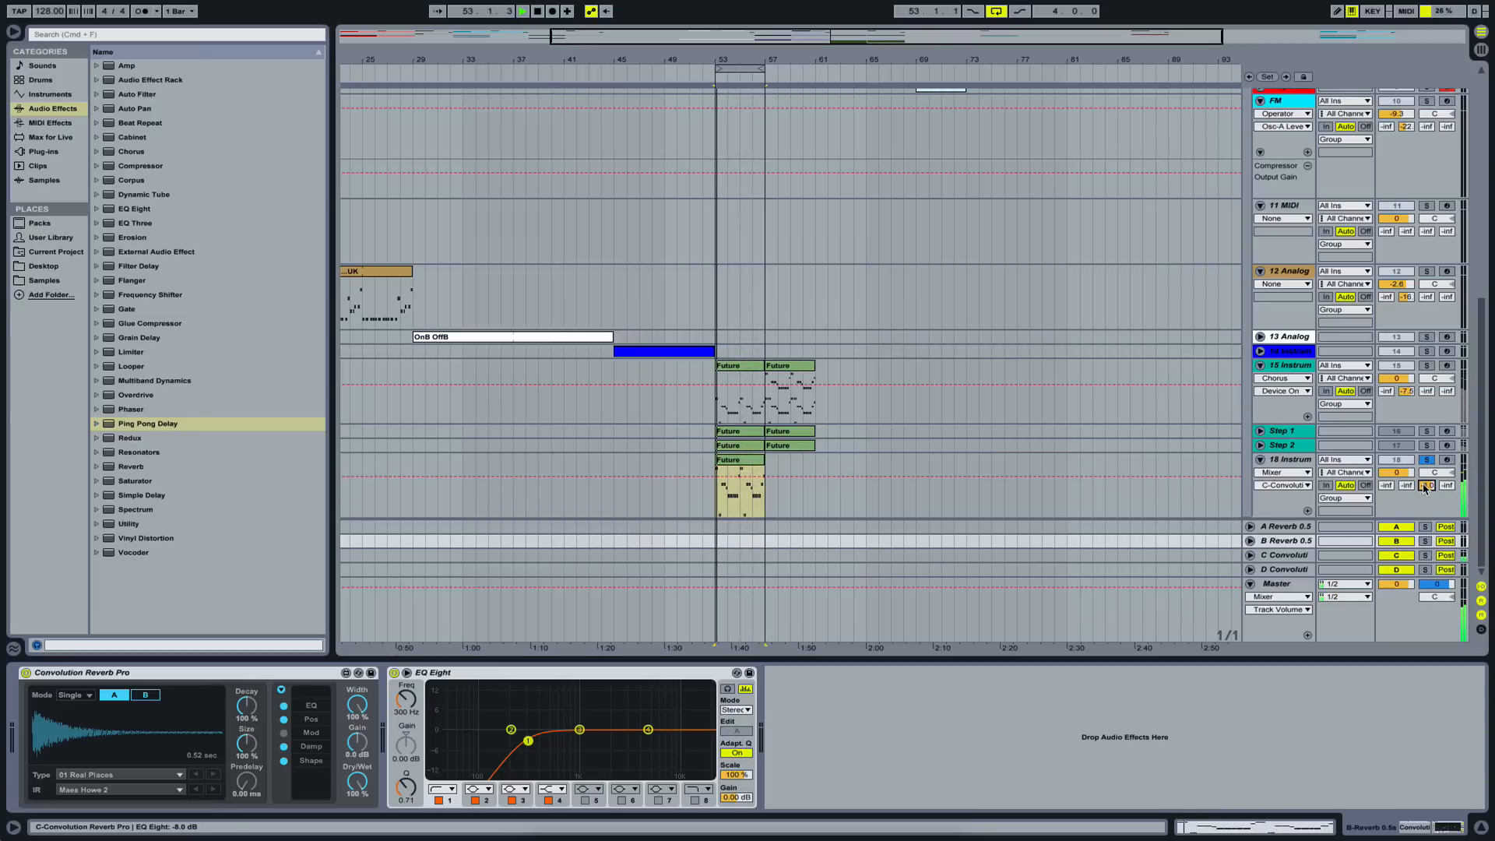
{"action": "key", "text": "Delete"}
- Set track 18's send to return B Reverb to -7.5 dB and compare its sound with track 15 by switching solos
{"action": "left_click_drag", "start_coordinate": [1409, 488], "coordinate": [1410, 472]}
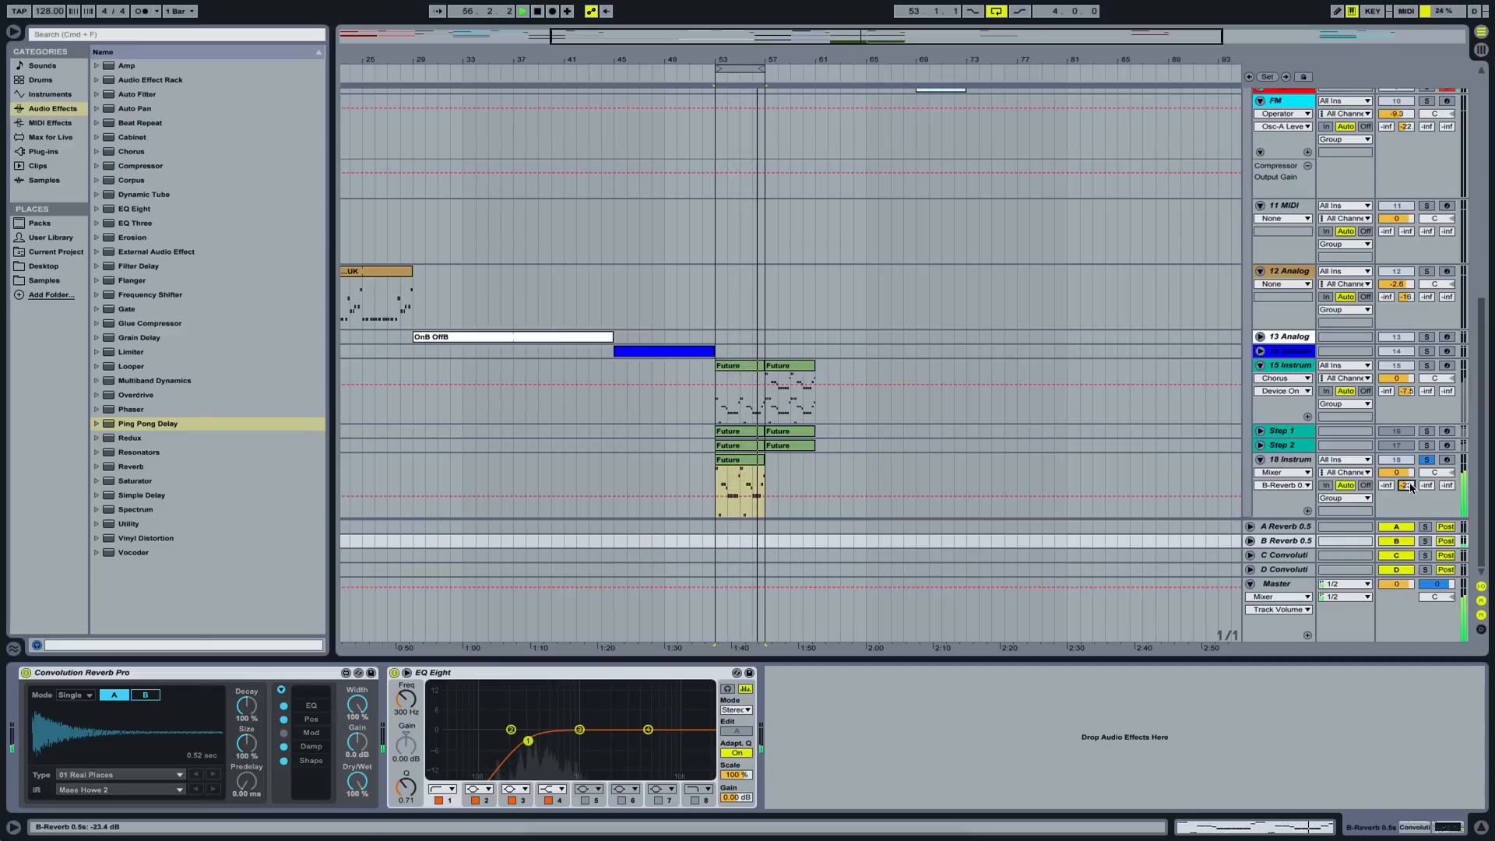
{"action": "mouse_move", "coordinate": [1410, 488]}
{"action": "left_mouse_down"}
{"action": "mouse_move", "coordinate": [1410, 469]}
{"action": "mouse_move", "coordinate": [1406, 483]}
{"action": "left_mouse_up"}
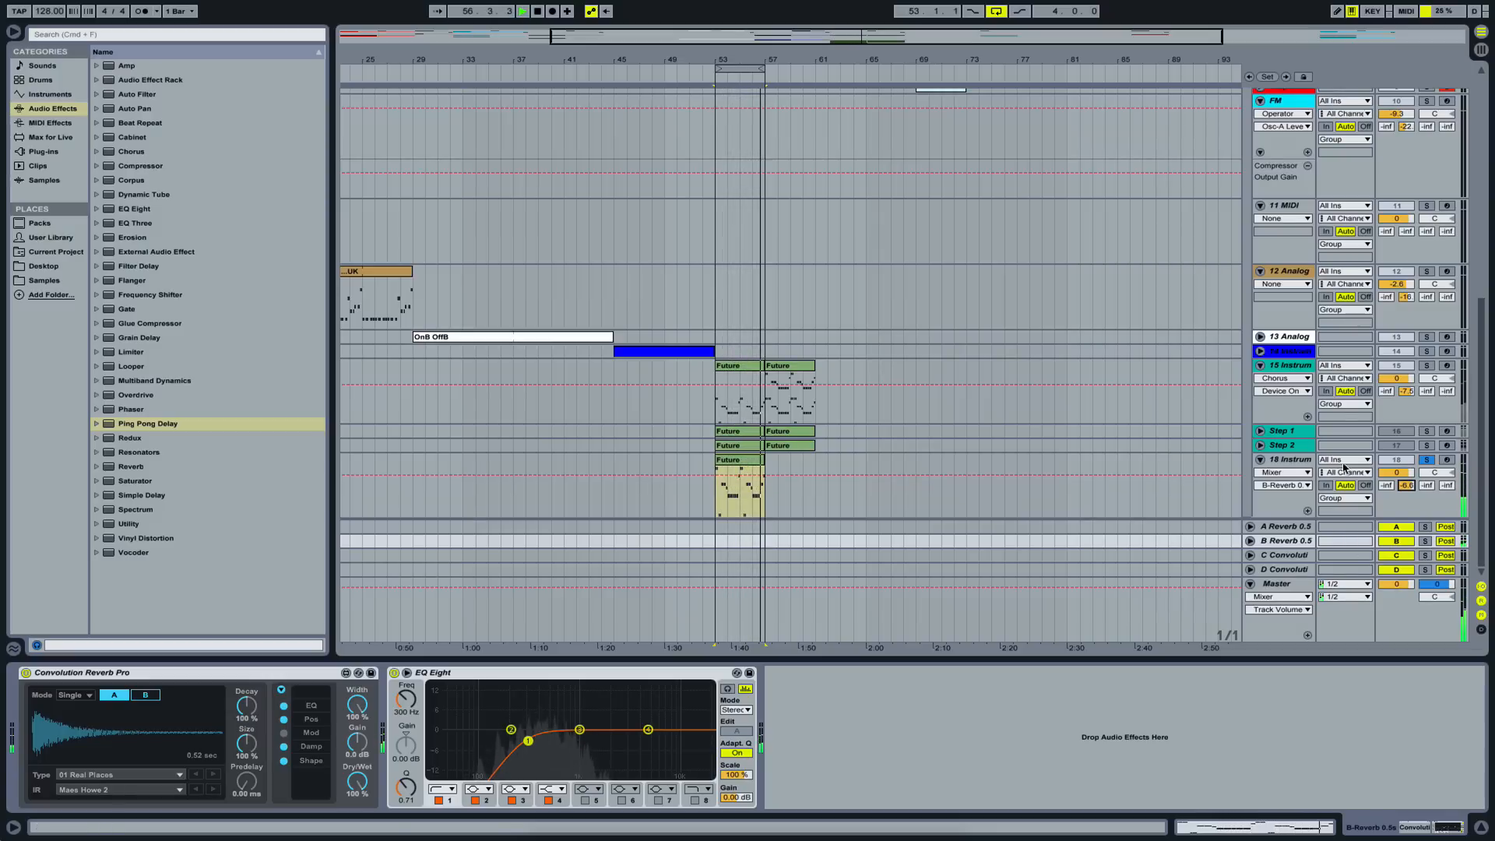
{"action": "left_click", "coordinate": [1375, 465]}
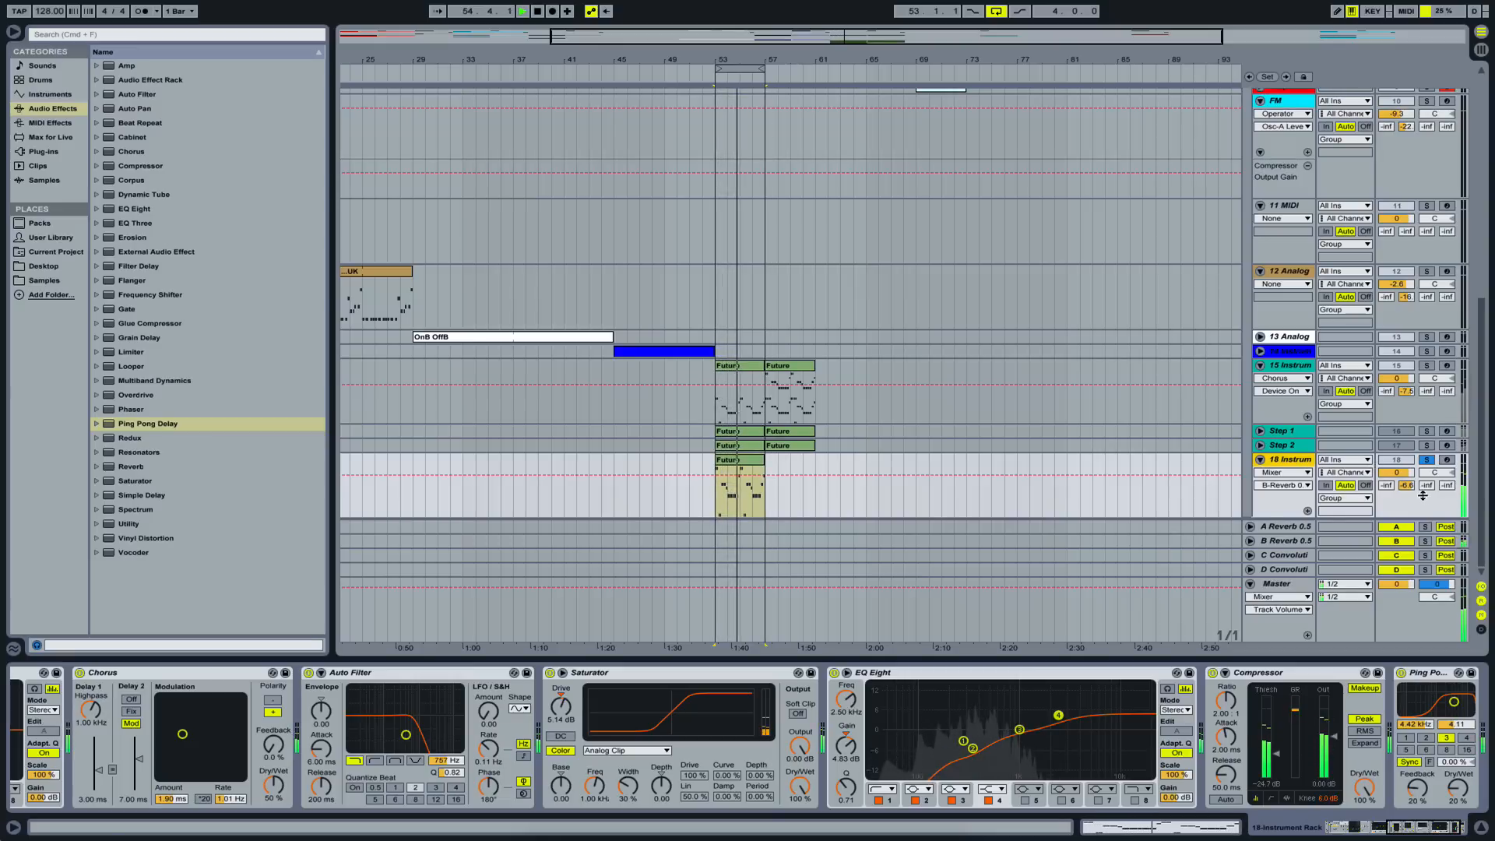
{"action": "left_click_drag", "start_coordinate": [1407, 488], "coordinate": [1407, 494]}
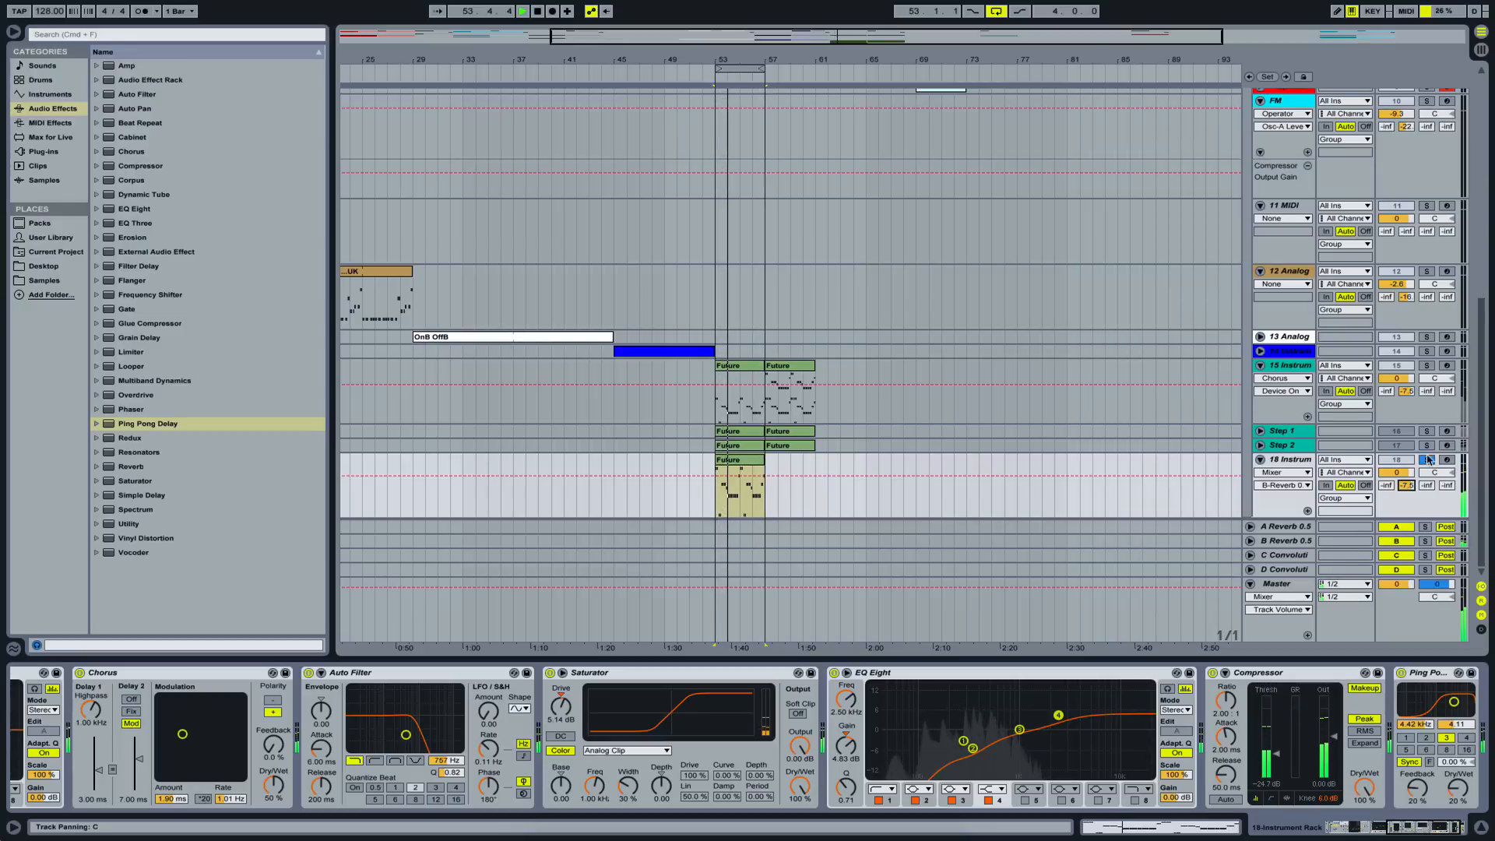
{"action": "left_click", "coordinate": [1426, 365]}
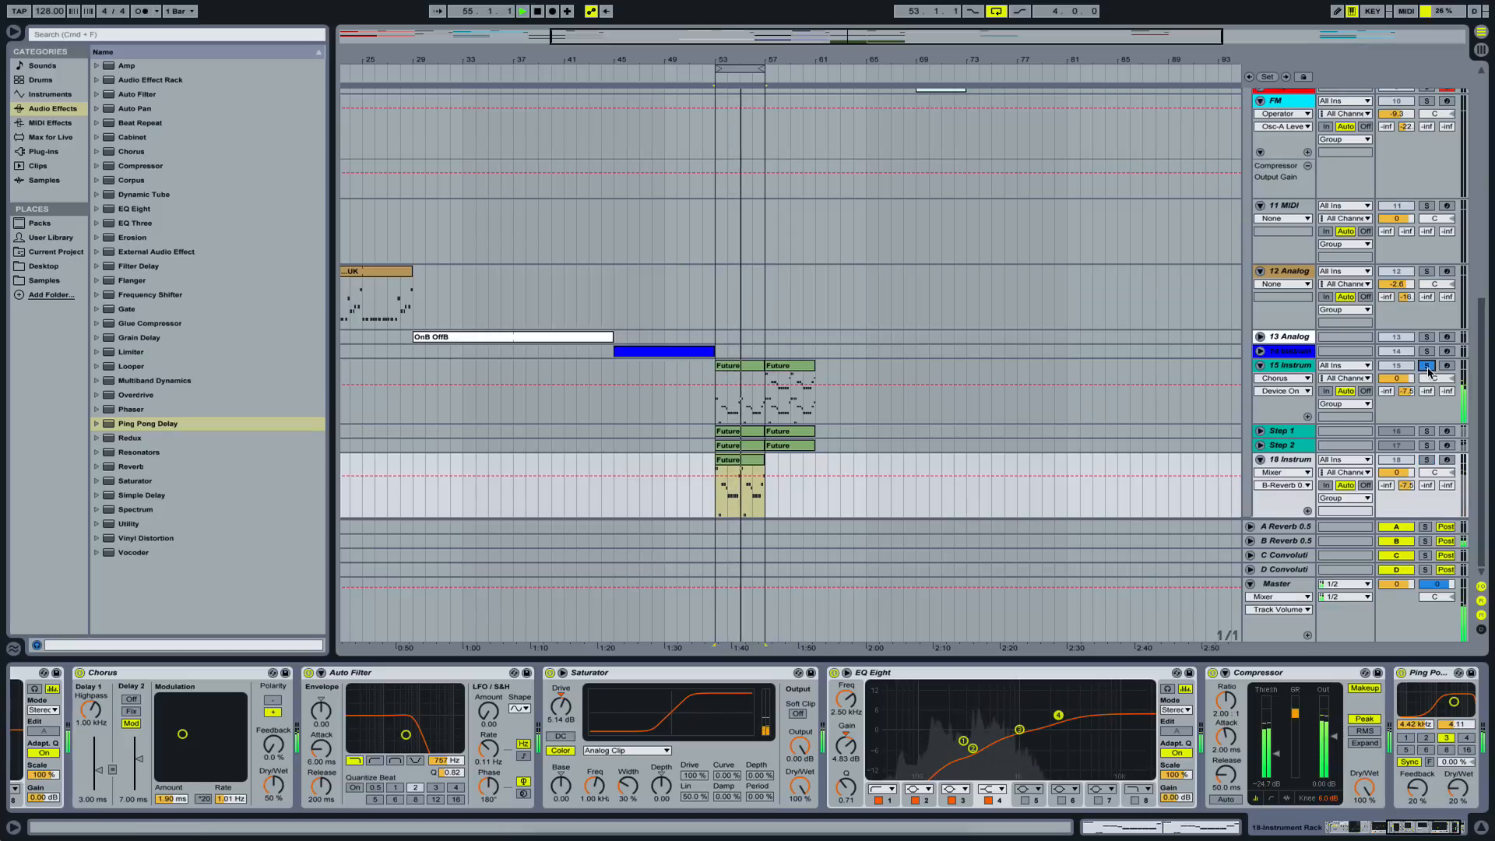
{"action": "left_click", "coordinate": [1426, 459]}
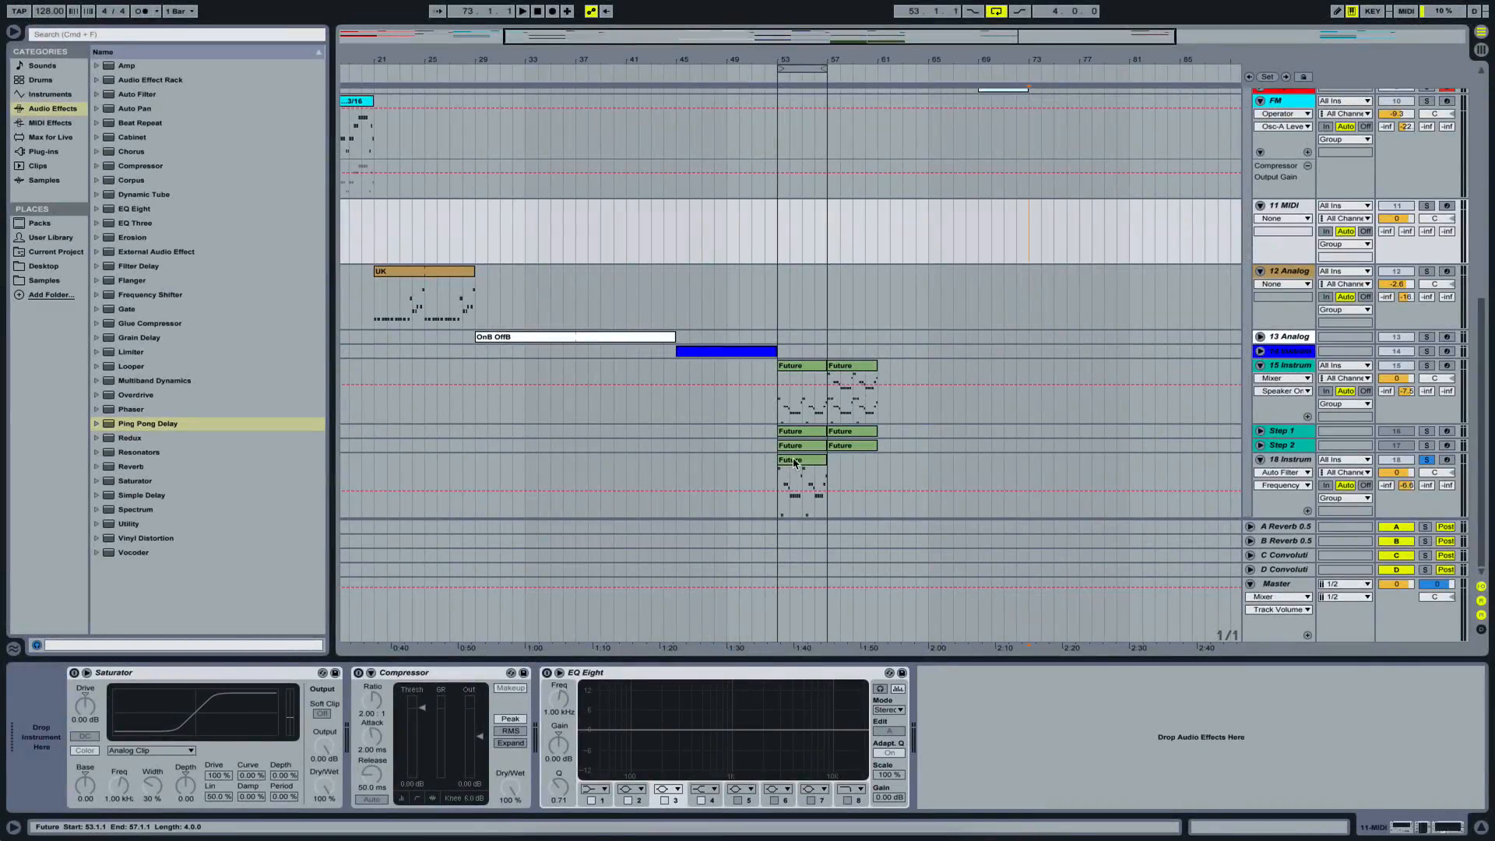
- Show track 18's device chain and compare its sound with track 15 by switching solos during playback
{"action": "left_click", "coordinate": [795, 462]}
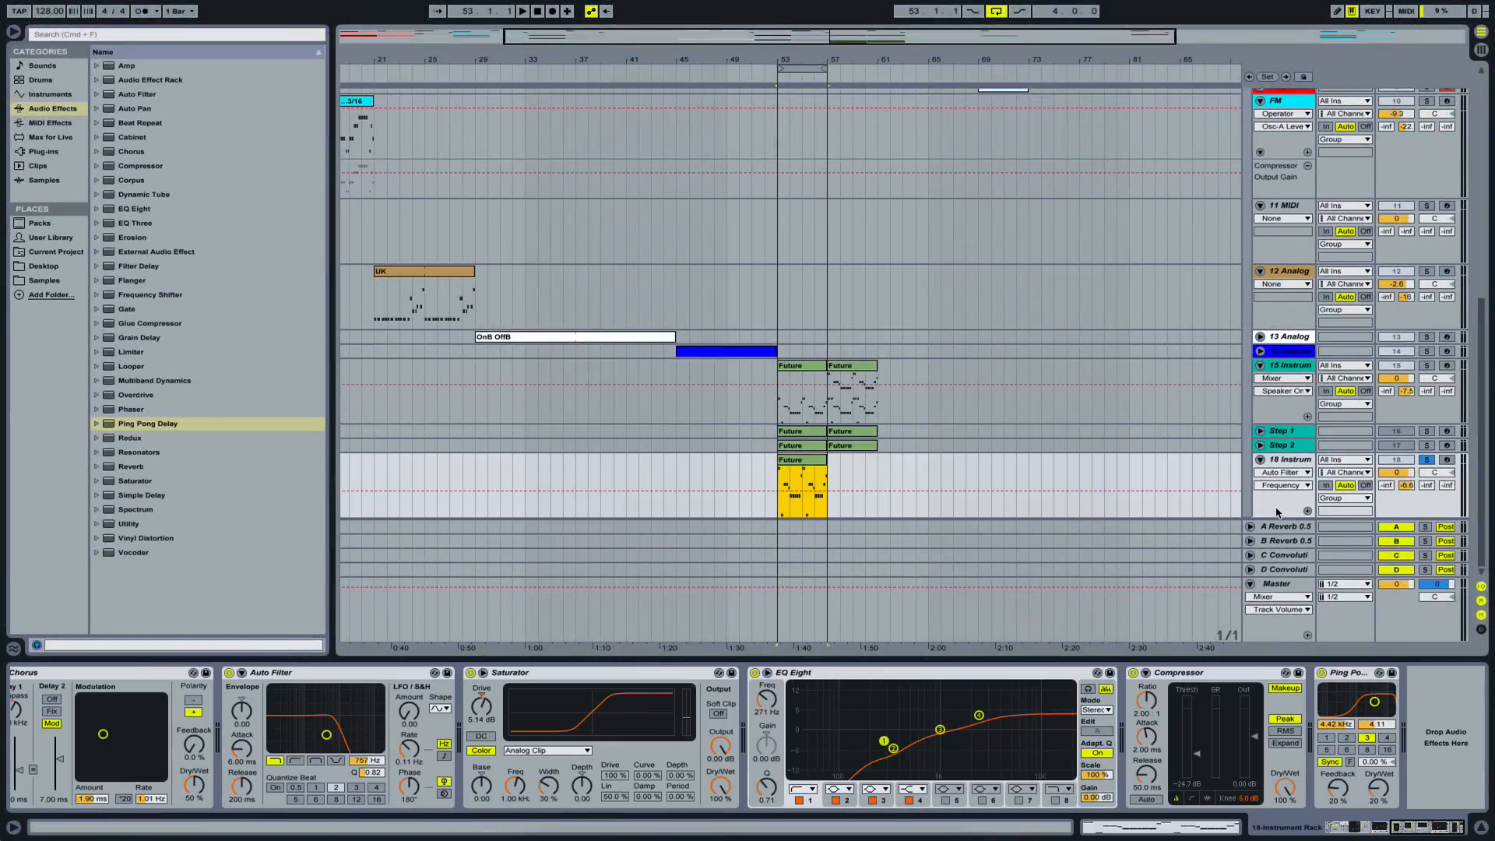
{"action": "left_click", "coordinate": [1286, 788]}
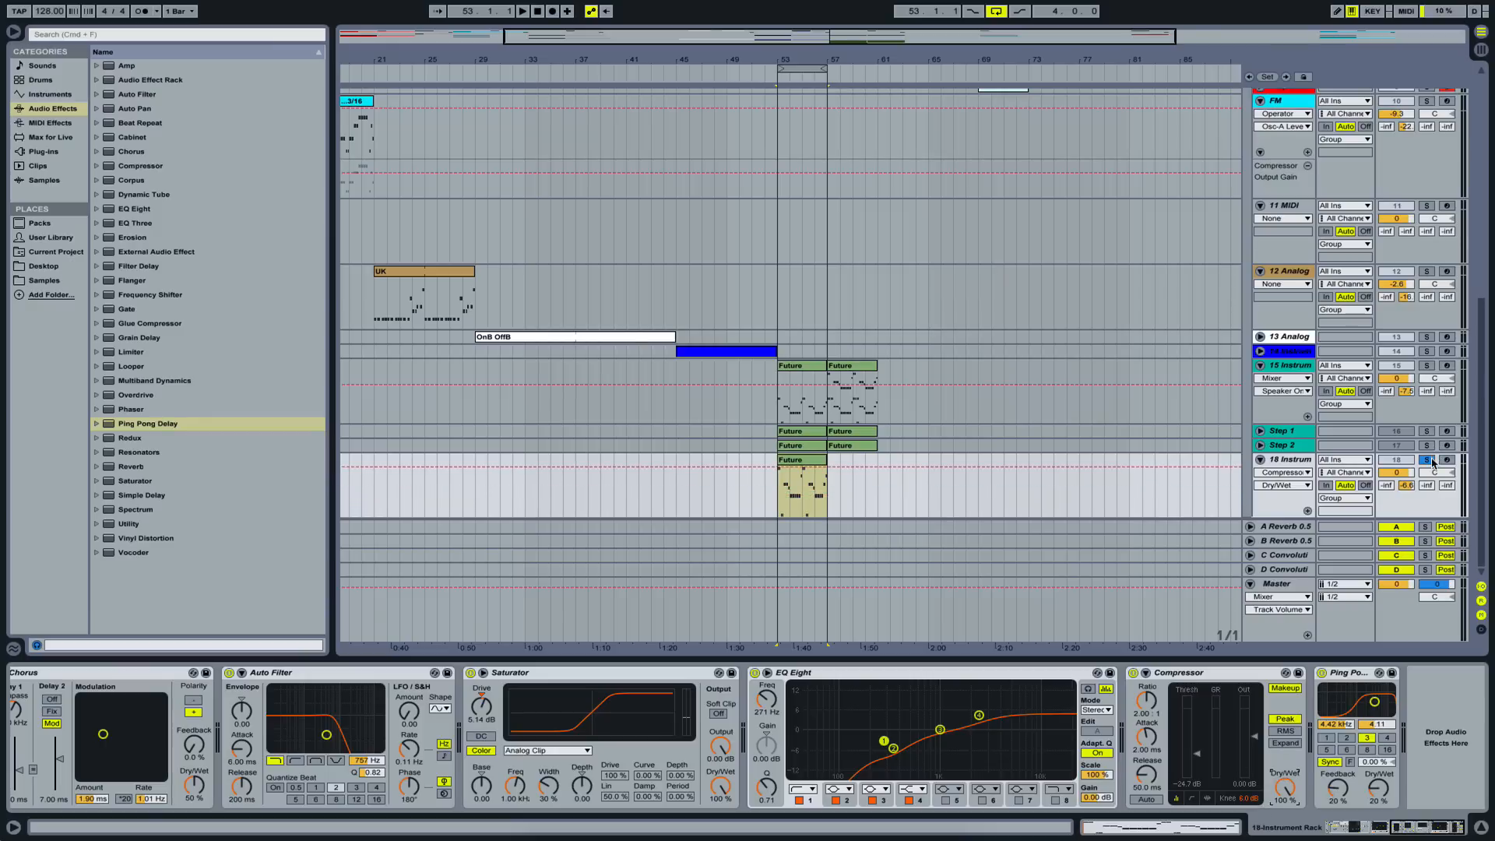
{"action": "left_click", "coordinate": [1428, 366]}
{"action": "key", "text": "space"}
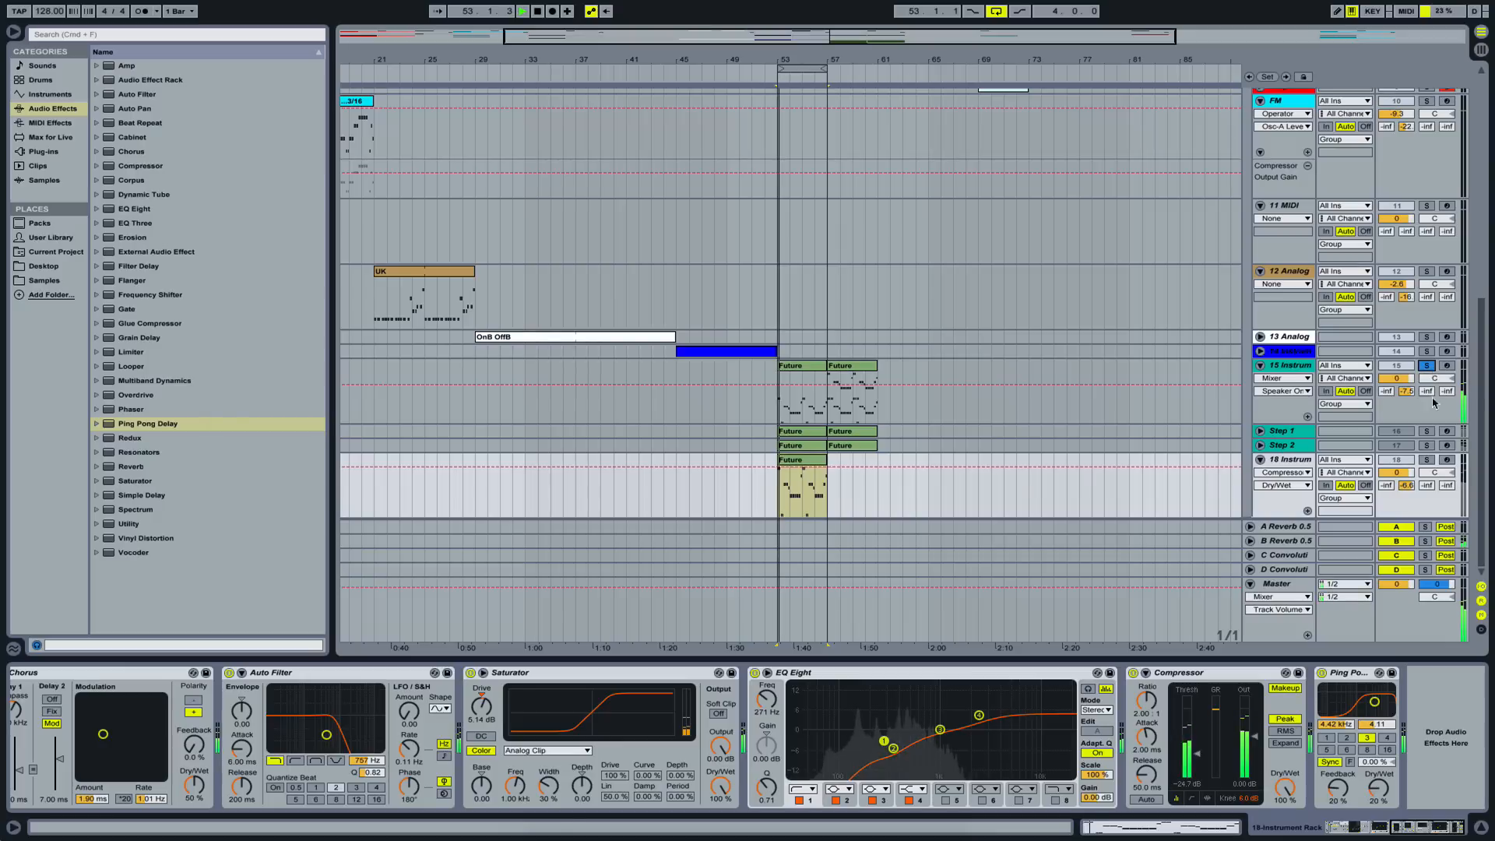
{"action": "left_click", "coordinate": [1427, 459]}
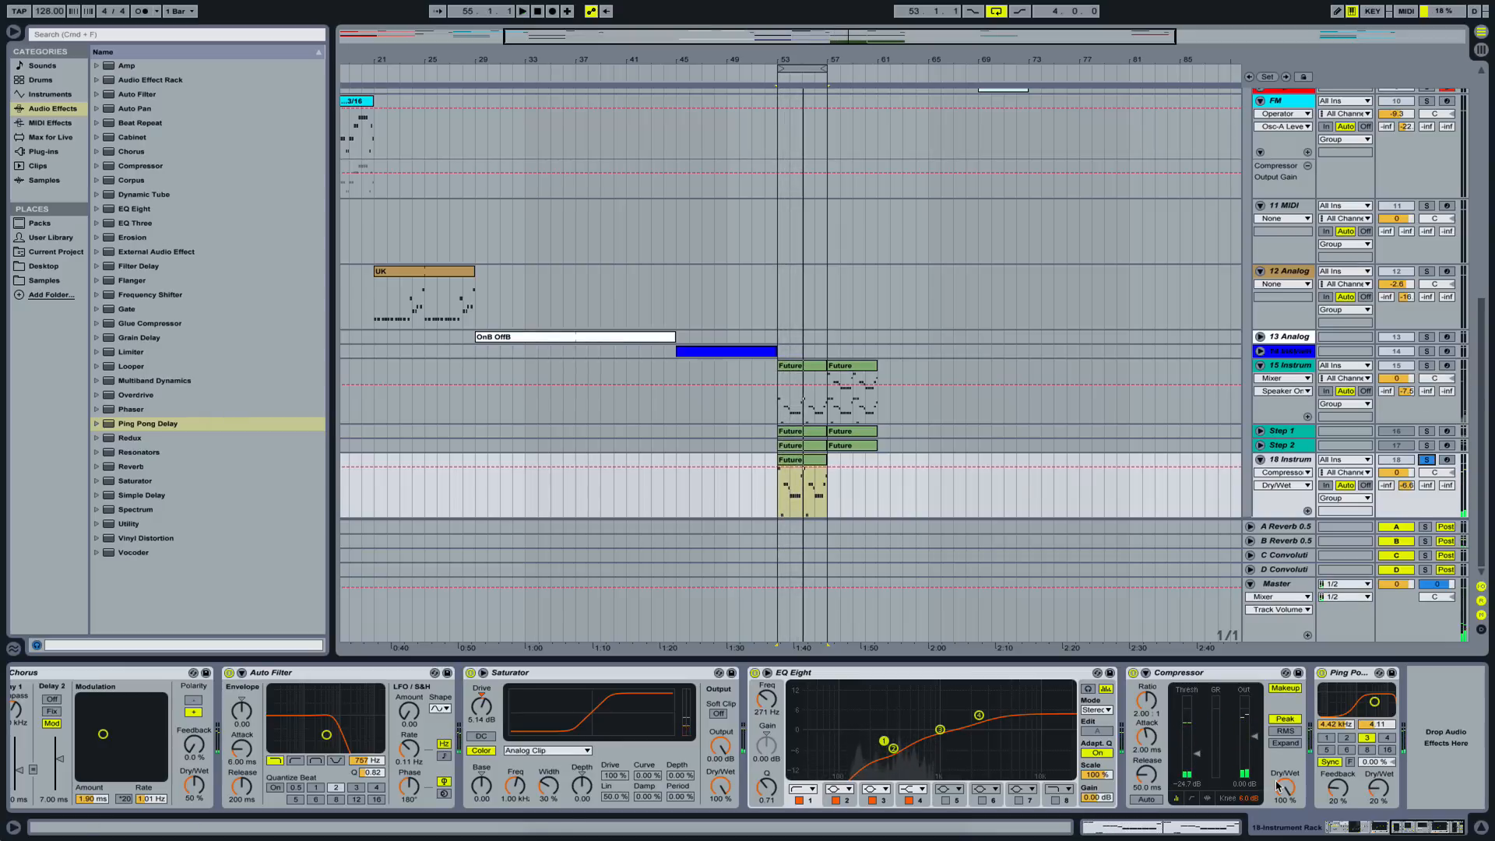
- Set track 18's Compressor Dry/Wet to 34% and EQ Eight Scale to 72%, then compare against track 15 by switching solos
{"action": "left_click_drag", "start_coordinate": [1277, 786], "coordinate": [1276, 825]}
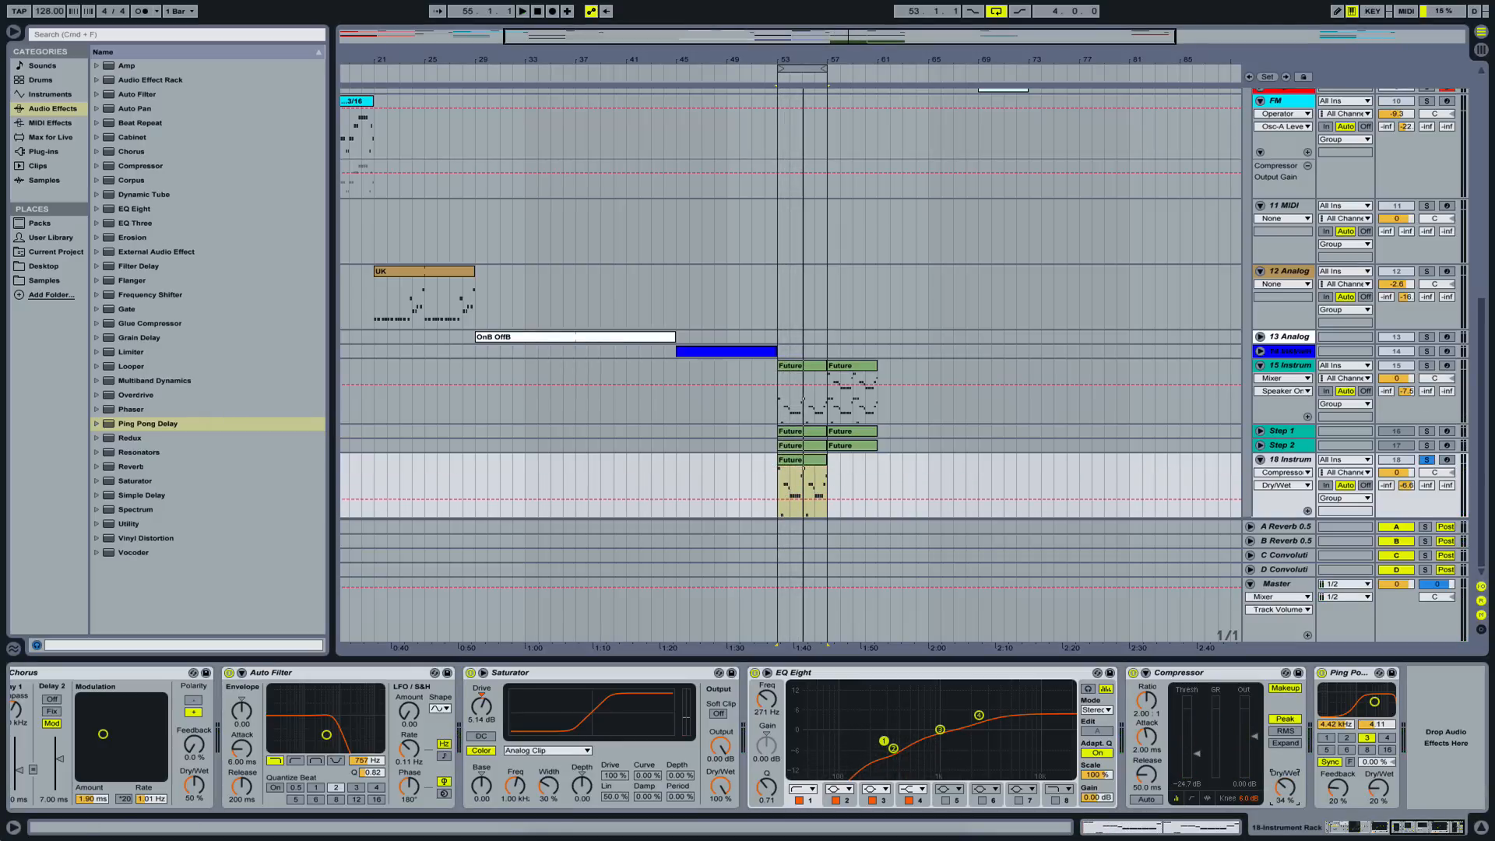
{"action": "left_click_drag", "start_coordinate": [1096, 774], "coordinate": [1096, 784]}
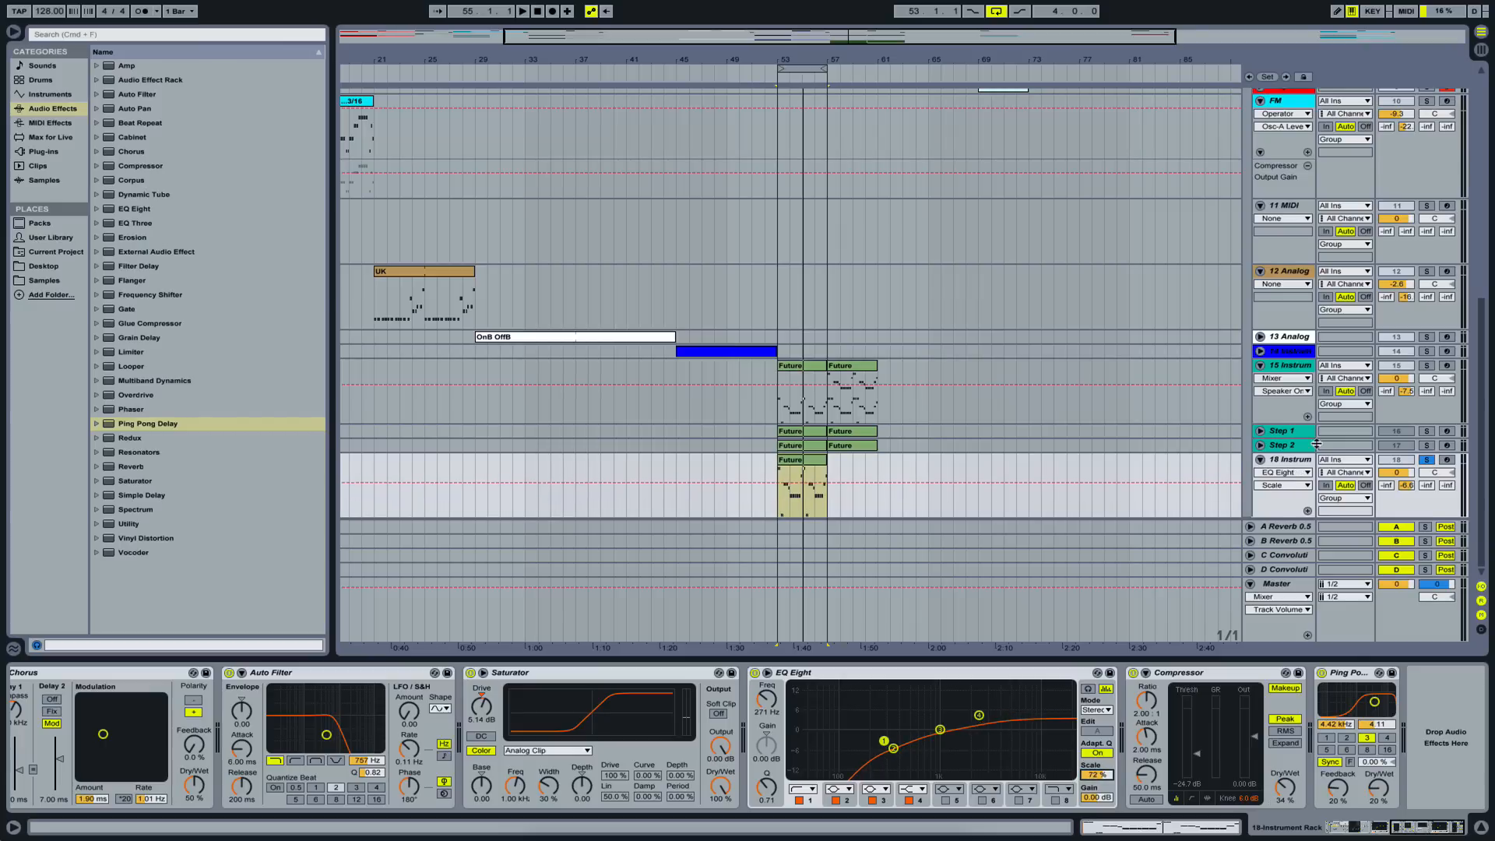
{"action": "key", "text": "space"}
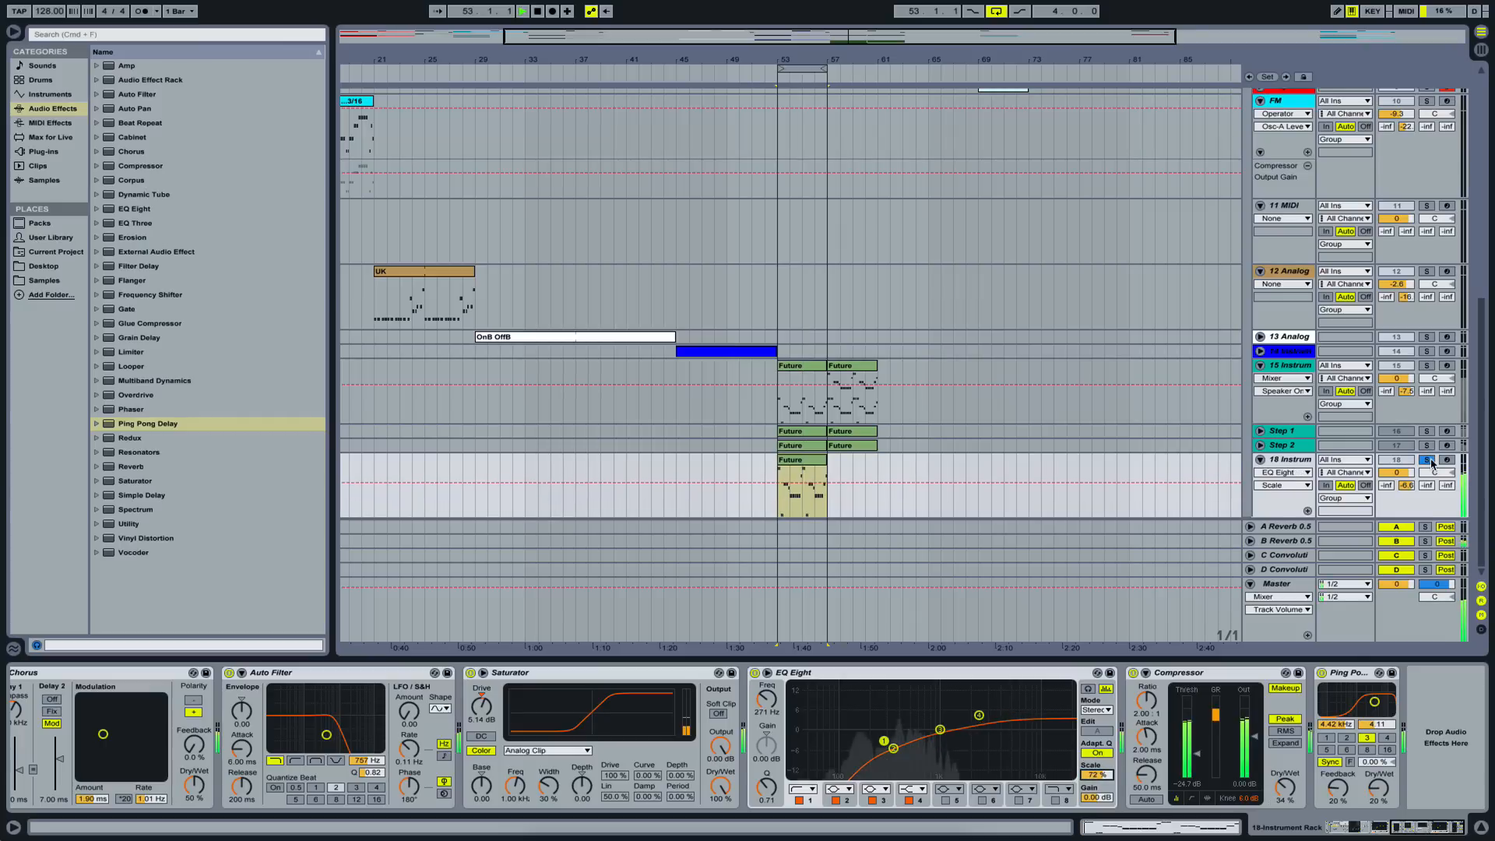
{"action": "left_click", "coordinate": [1430, 366]}
{"action": "left_click", "coordinate": [1426, 459]}
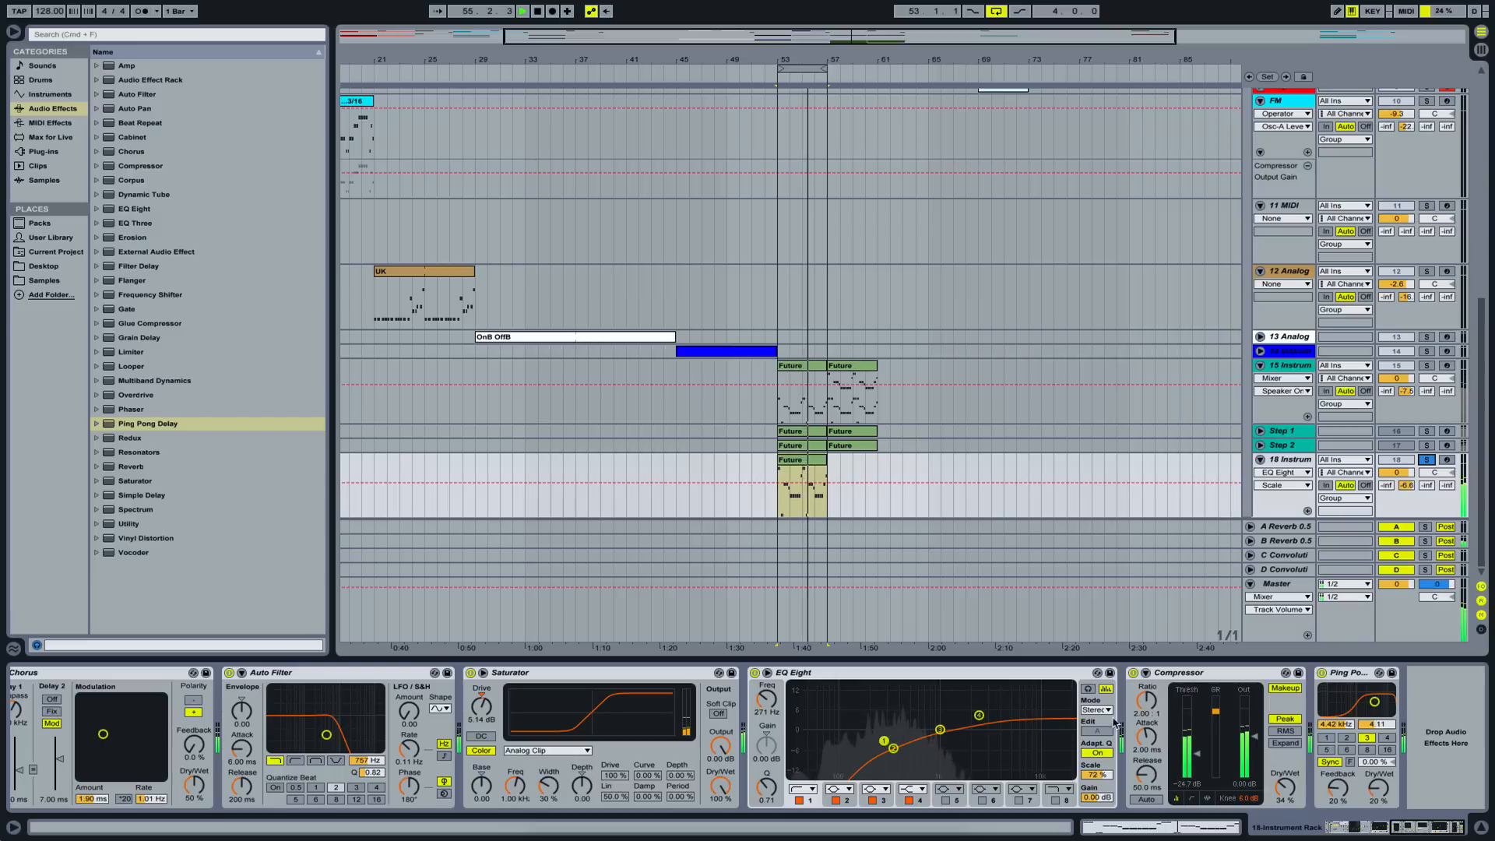
- Set the EQ Eight's band 1 frequency to 188 Hz and band 2 gain to -3.57 dB while comparing with track 15
{"action": "left_click", "coordinate": [893, 749]}
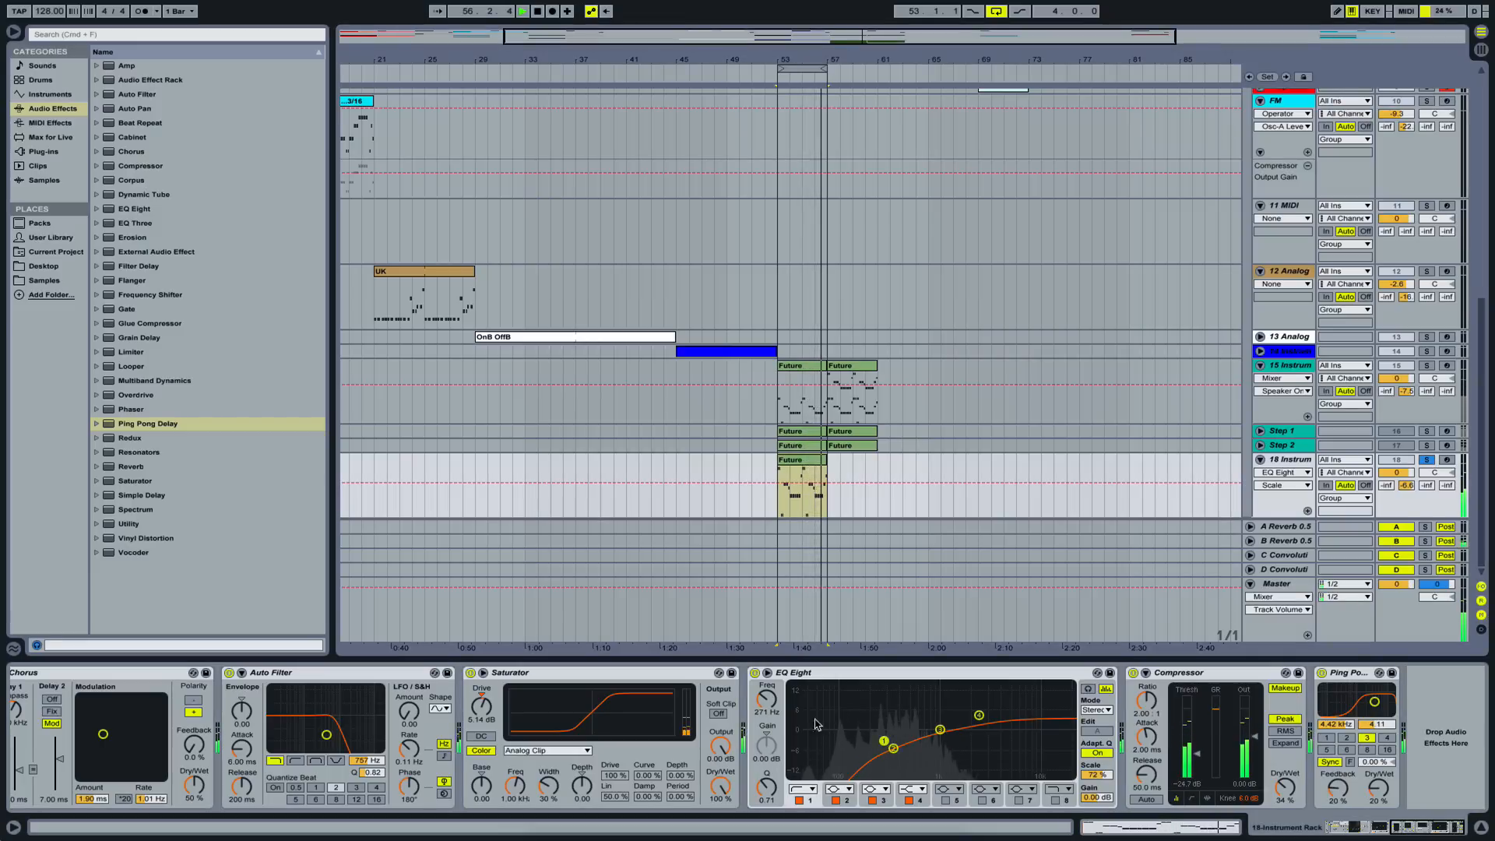
{"action": "left_click_drag", "start_coordinate": [884, 741], "coordinate": [868, 741]}
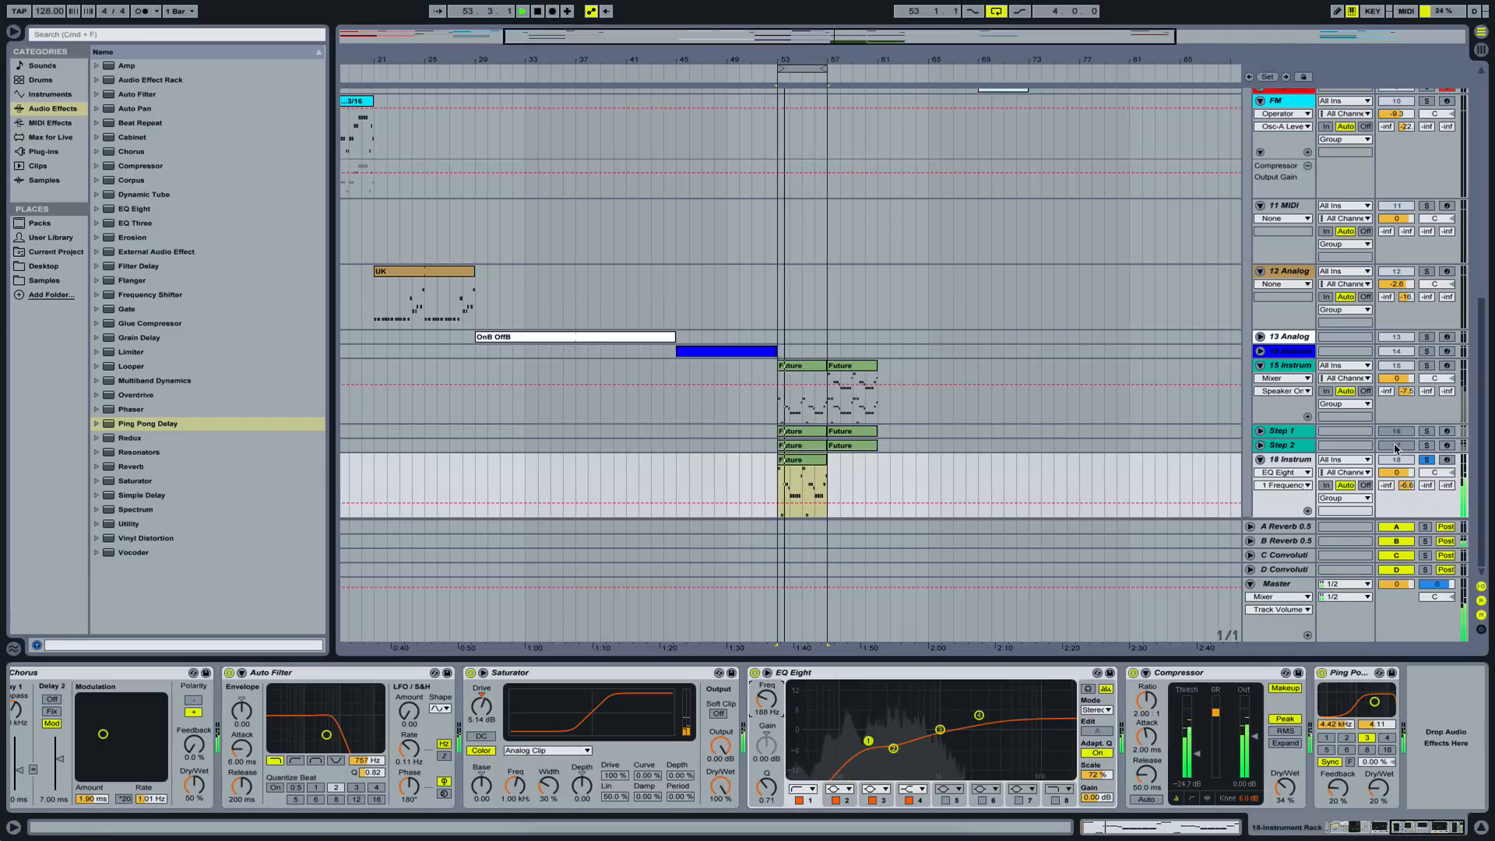
{"action": "left_click", "coordinate": [1426, 365]}
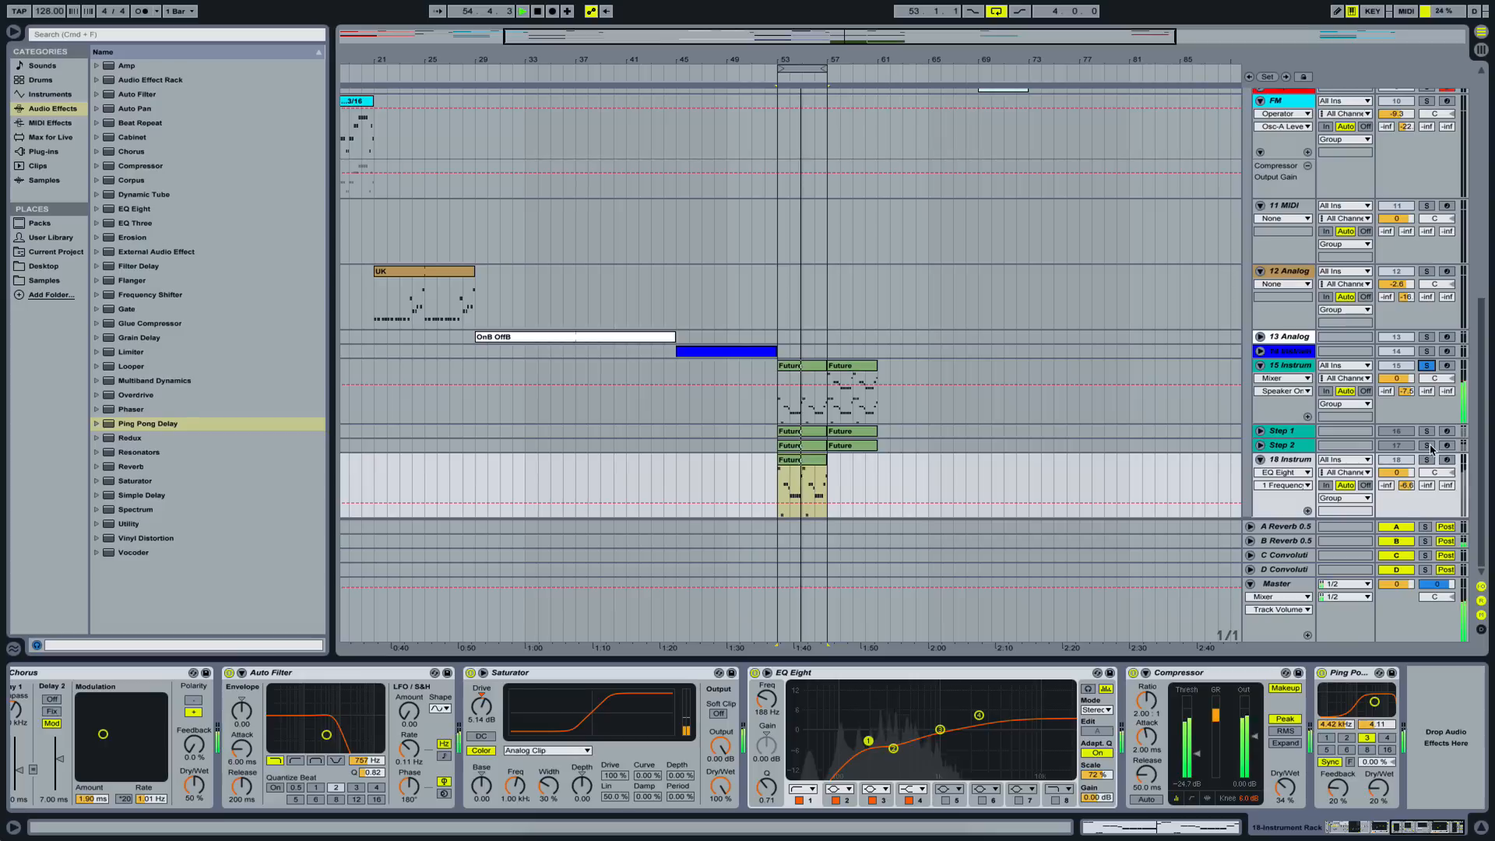
{"action": "left_click", "coordinate": [894, 749]}
{"action": "left_click", "coordinate": [773, 752]}
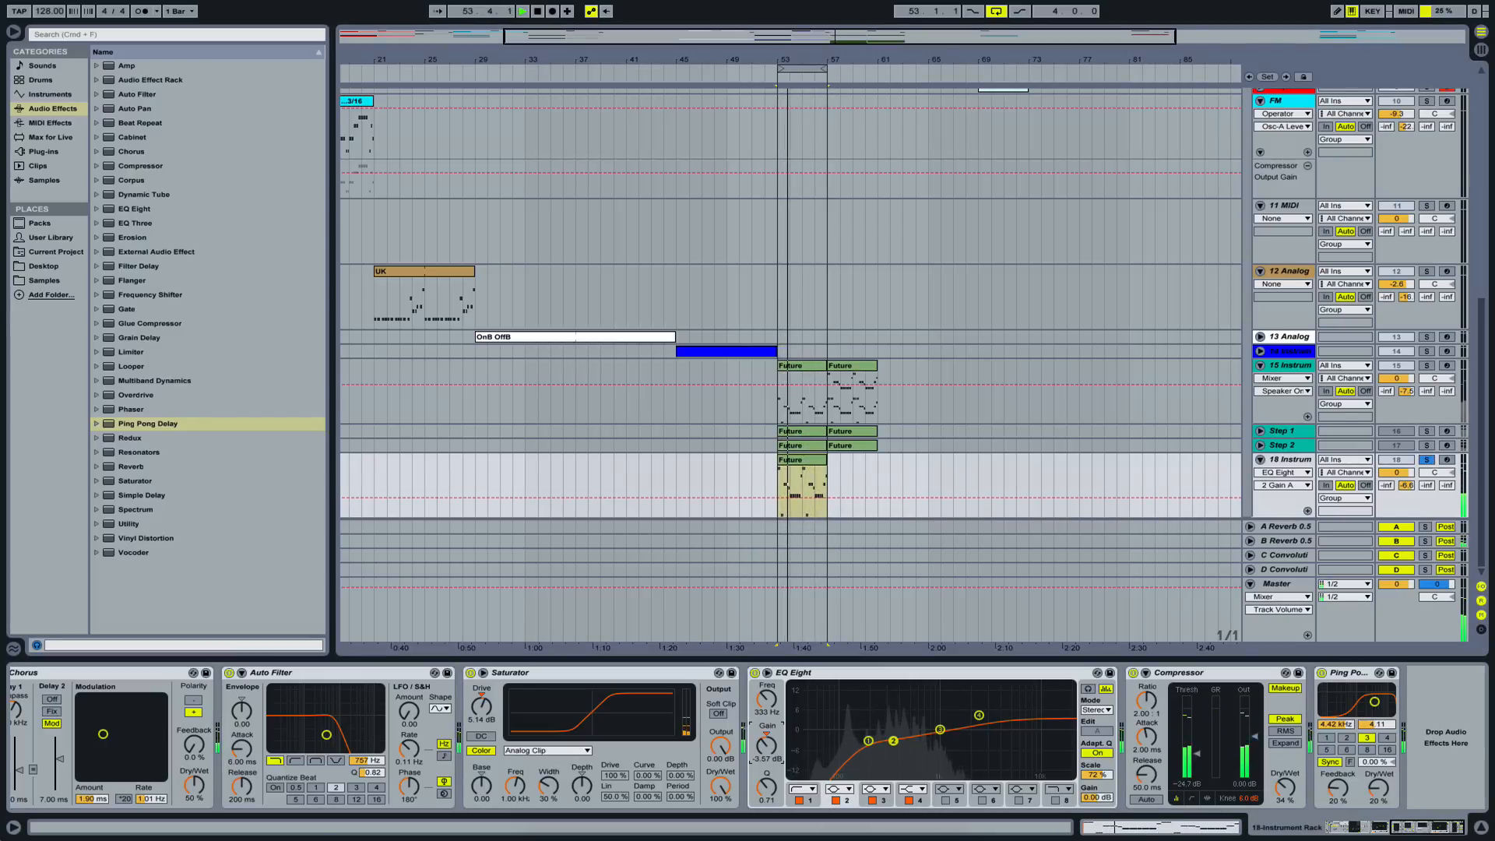
{"action": "left_click", "coordinate": [1428, 365]}
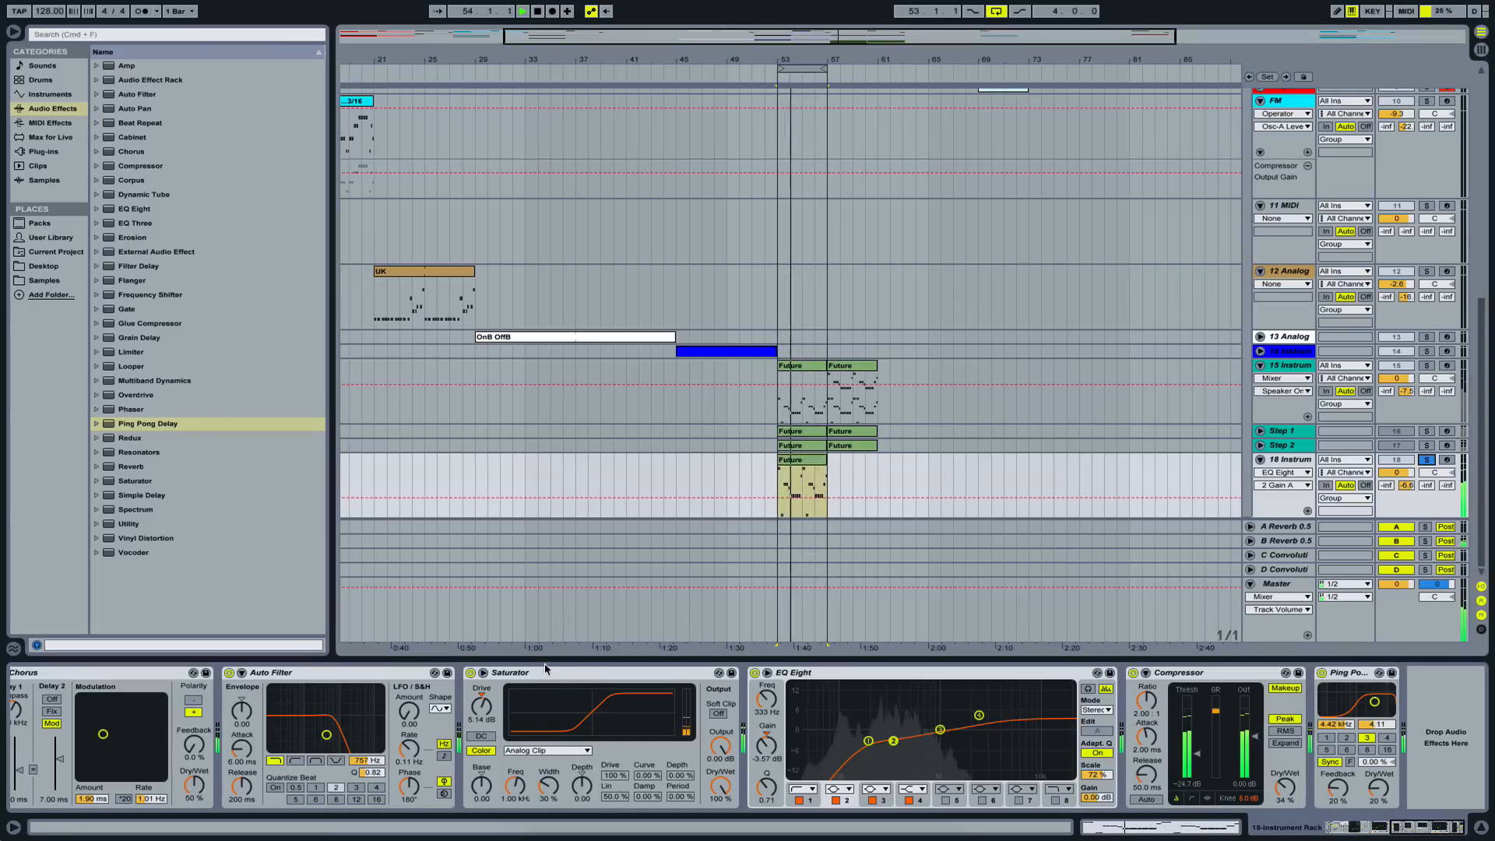
- Set the Saturator Drive to 3.43 dB and Compressor Dry/Wet to 25%, comparing track 18 with track 15 by solo
{"action": "left_click_drag", "start_coordinate": [482, 706], "coordinate": [482, 727]}
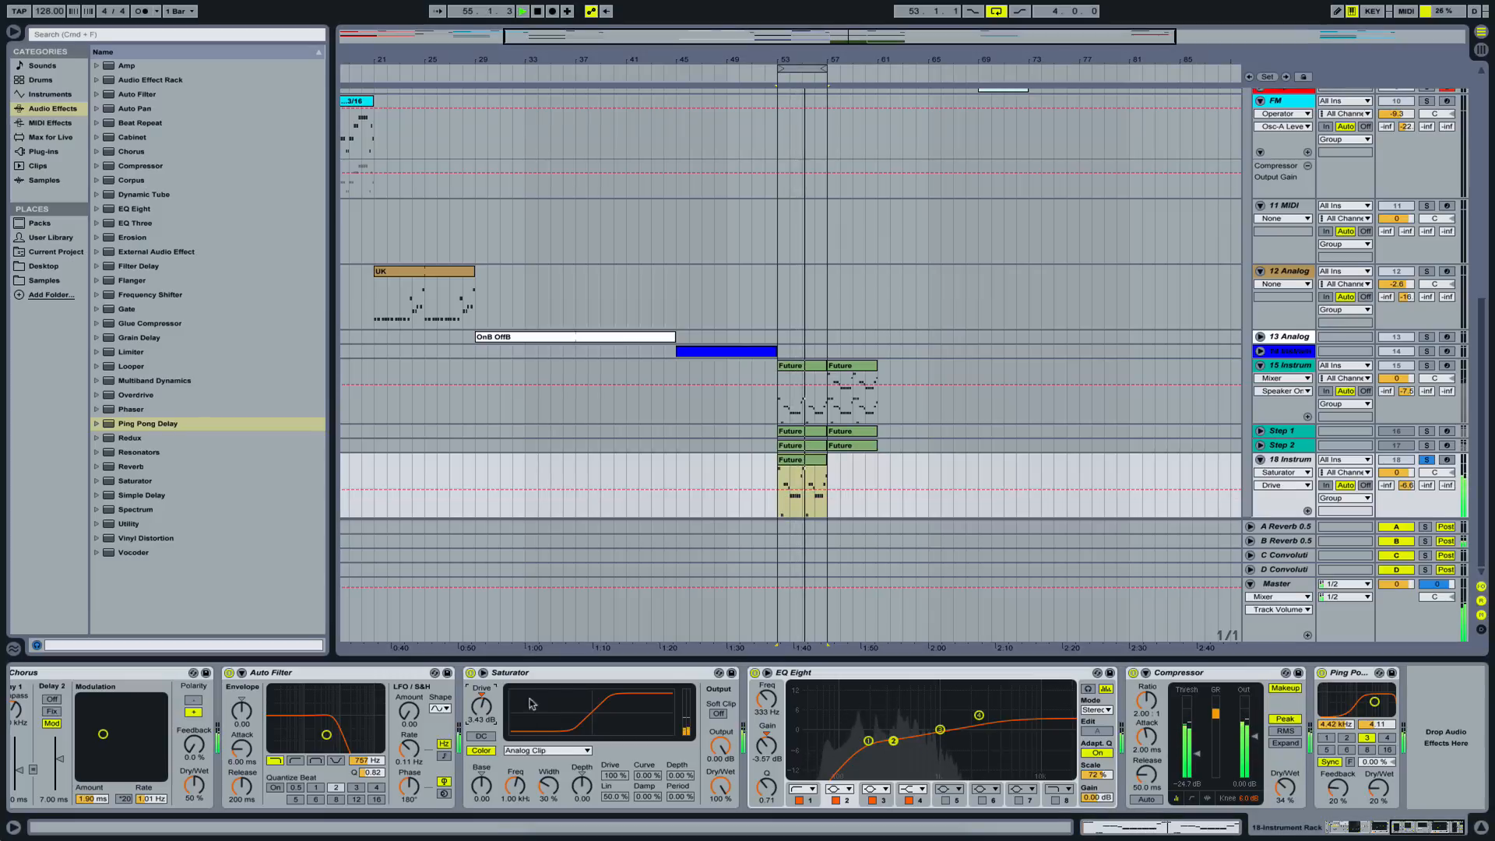
{"action": "left_click_drag", "start_coordinate": [1283, 784], "coordinate": [1283, 796]}
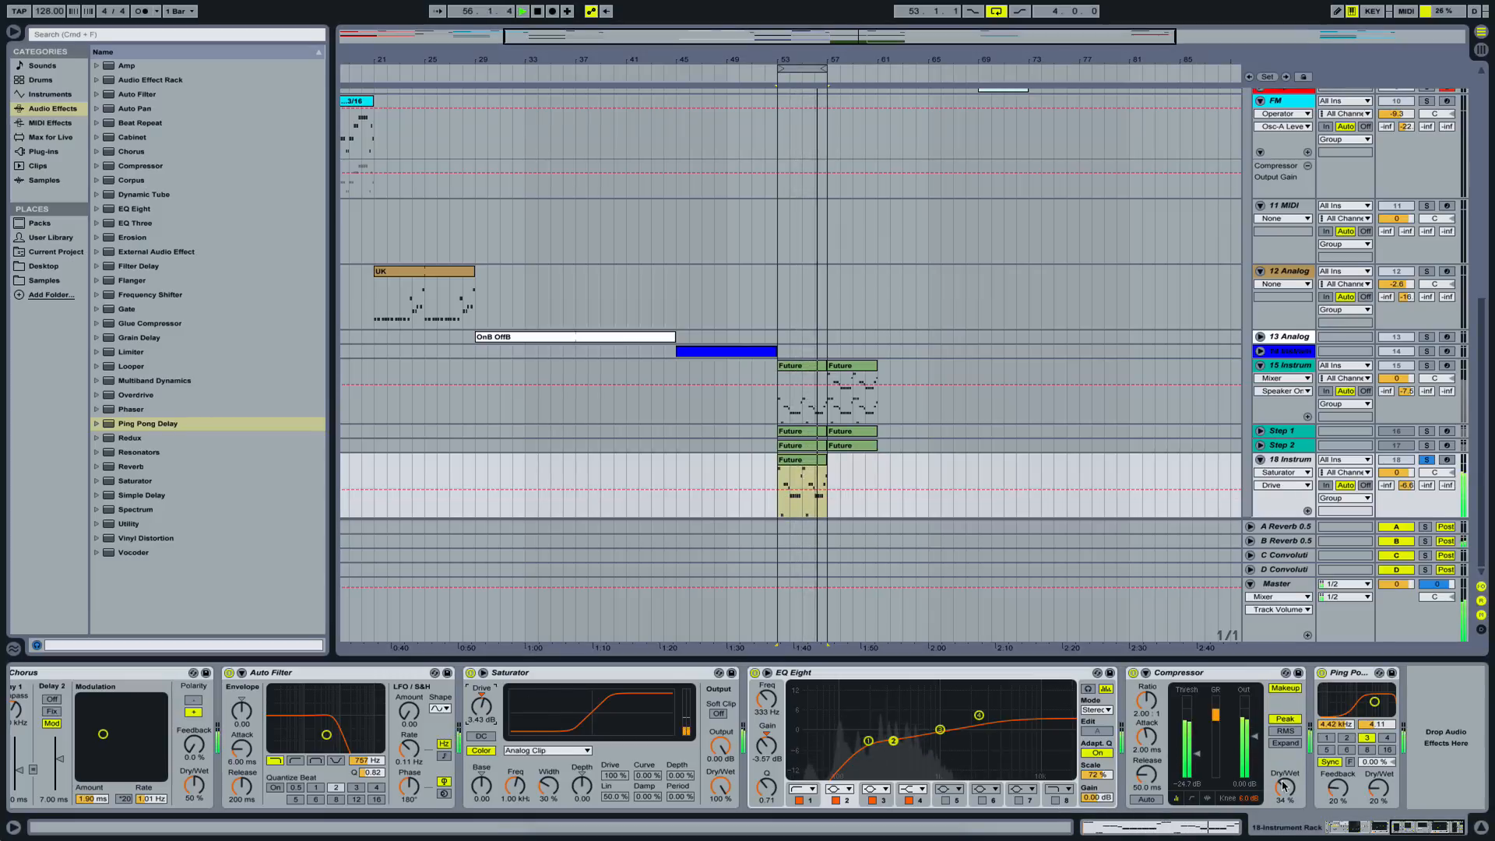
{"action": "left_click", "coordinate": [1426, 365]}
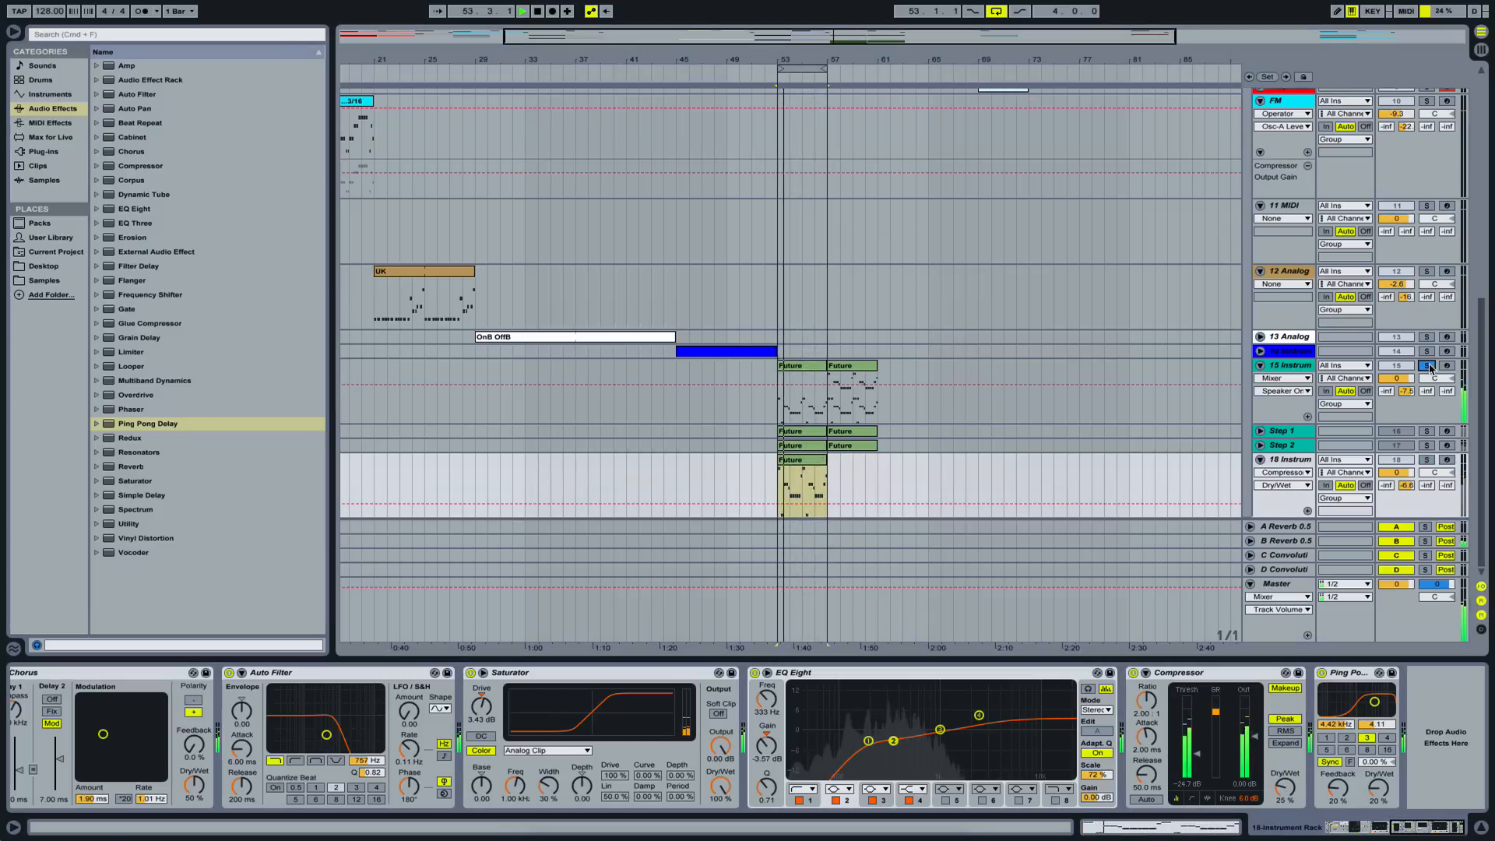
{"action": "left_click", "coordinate": [1426, 460]}
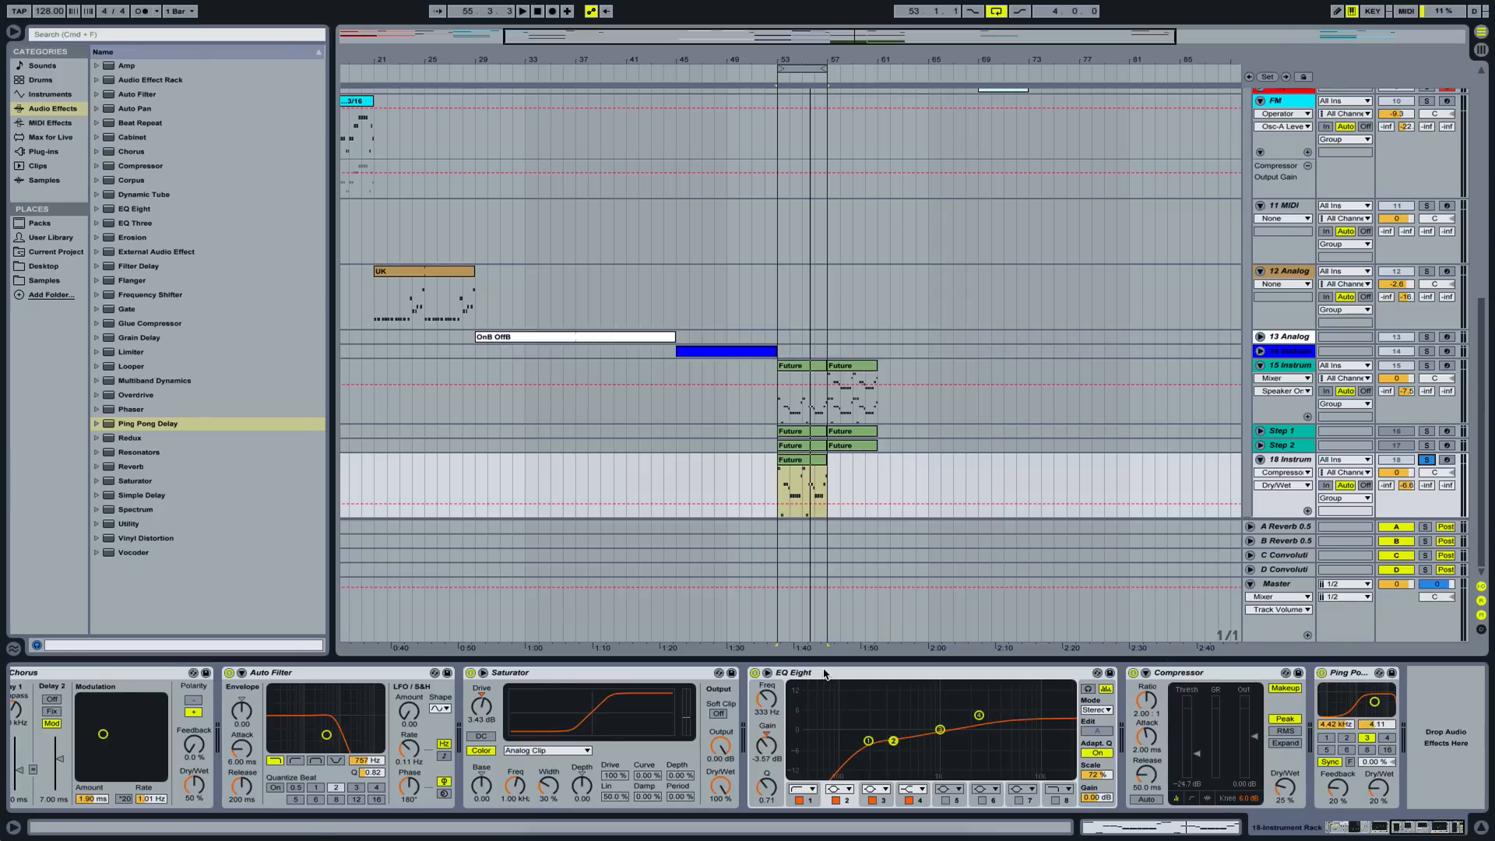
- Review track 18's full device chain from Operator to Ping Pong Delay, and show the Master track's devices
{"action": "scroll", "coordinate": [824, 673], "scroll_direction": "left", "scroll_amount": 12}
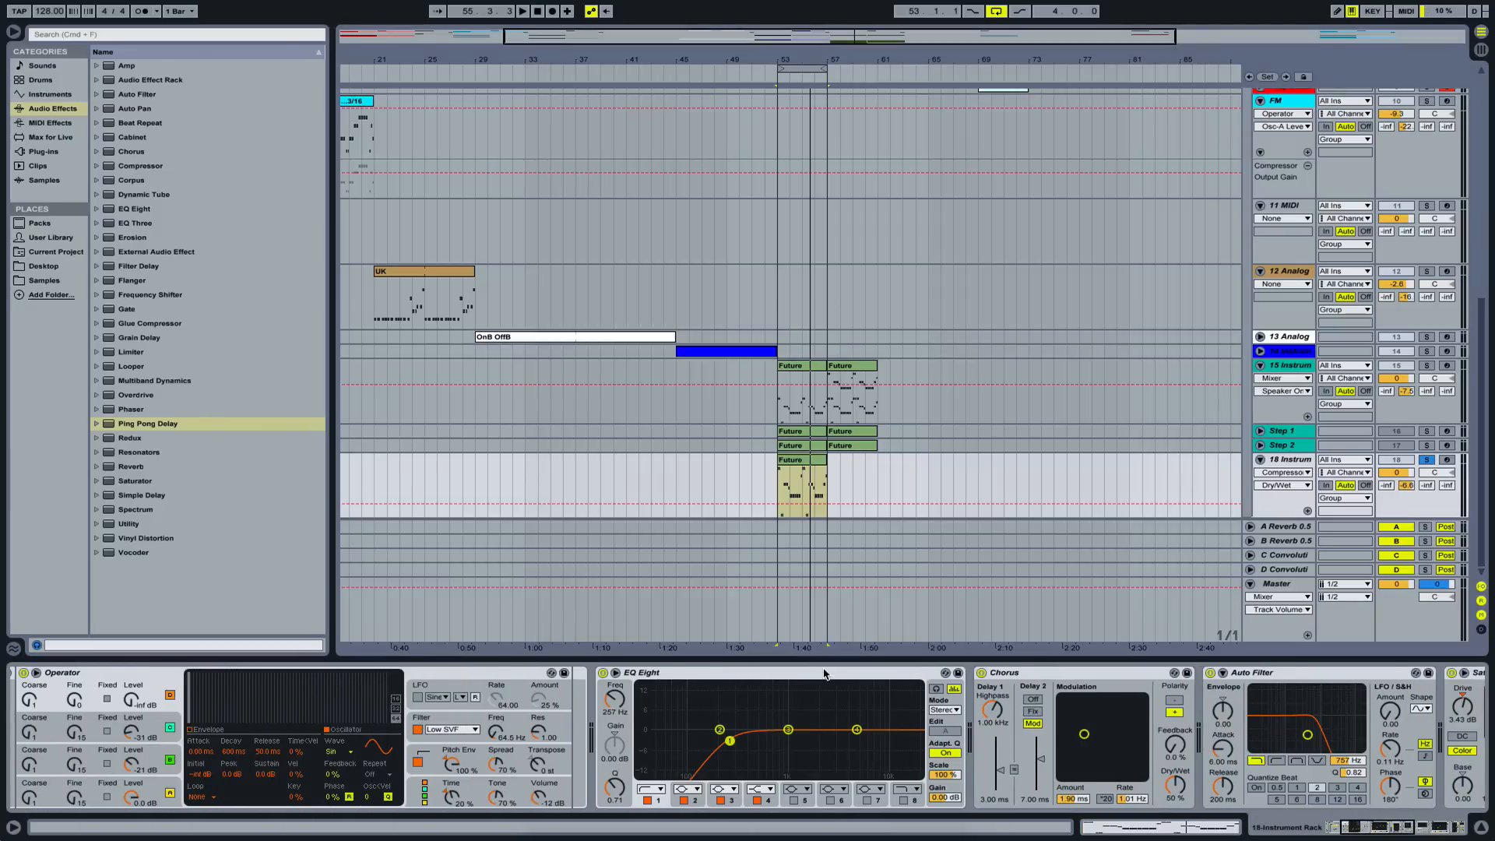
{"action": "scroll", "coordinate": [824, 674], "scroll_direction": "right", "scroll_amount": 12}
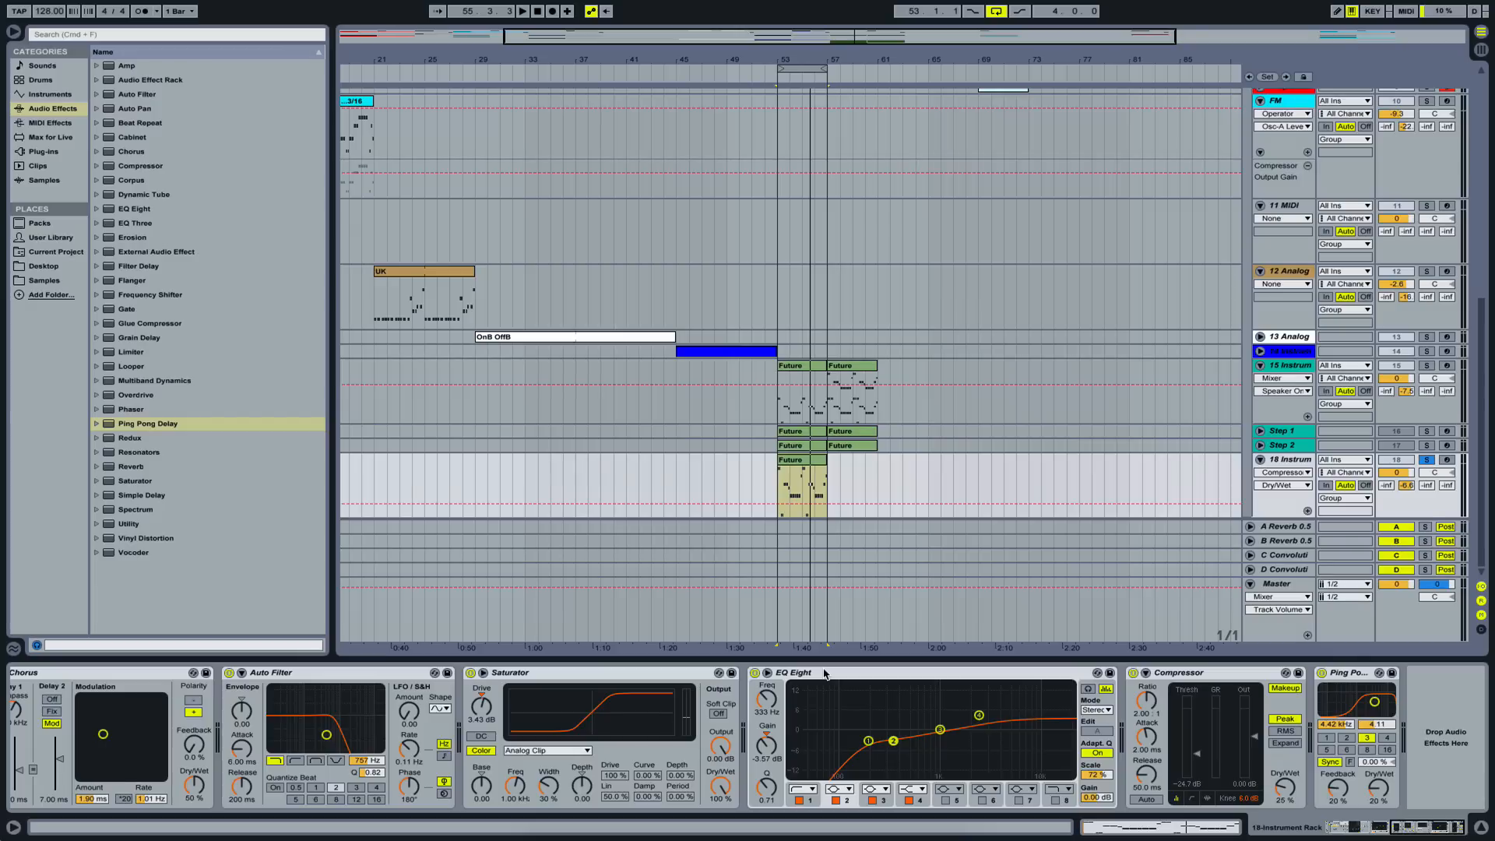
{"action": "left_click", "coordinate": [1287, 586]}
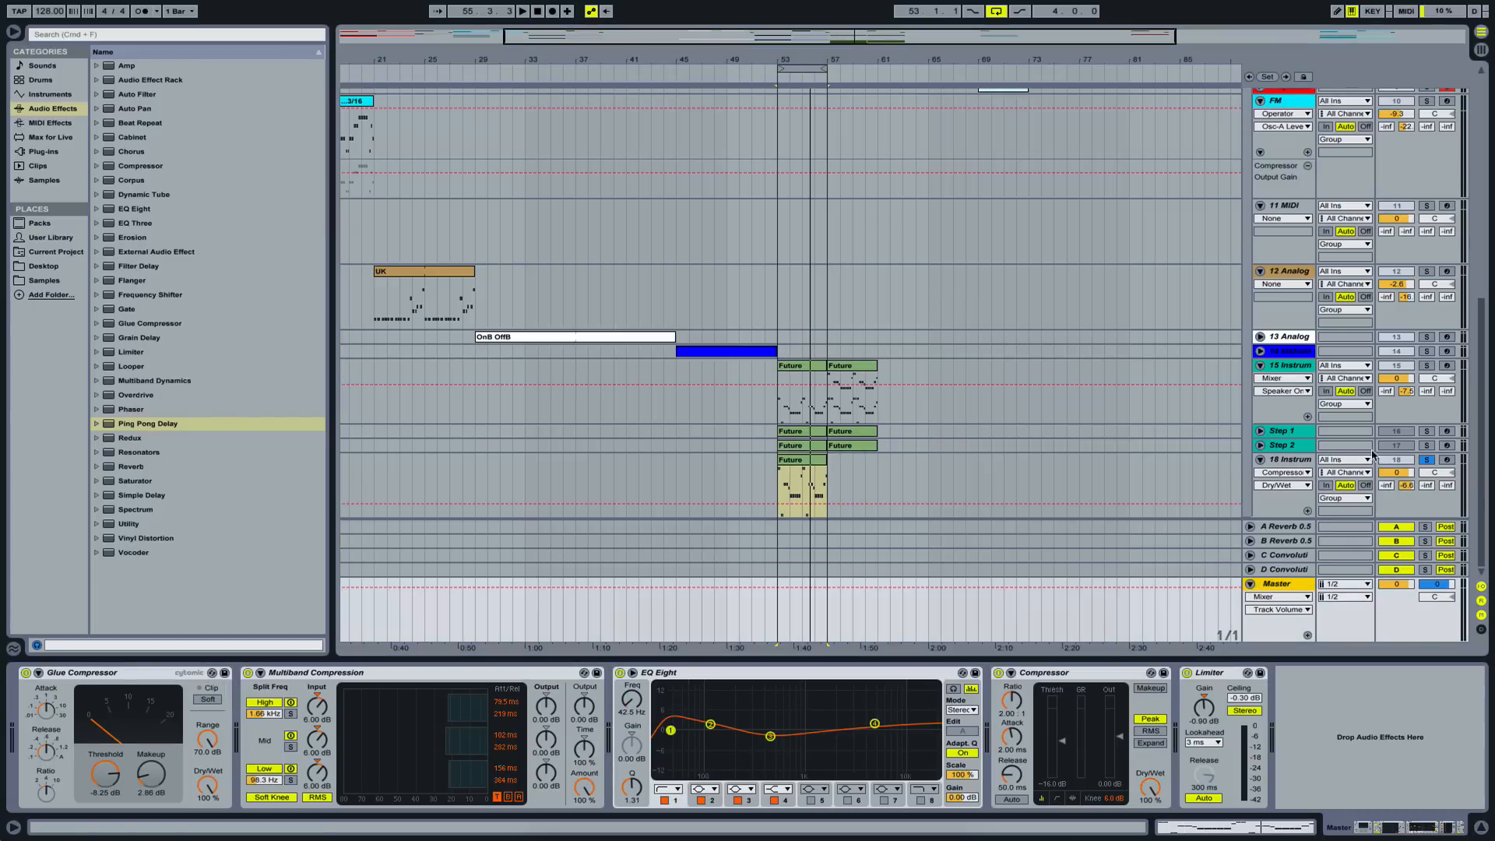
{"action": "scroll", "coordinate": [764, 156], "scroll_direction": "left", "scroll_amount": 5}
{"action": "scroll", "coordinate": [763, 156], "scroll_direction": "right", "scroll_amount": 5}
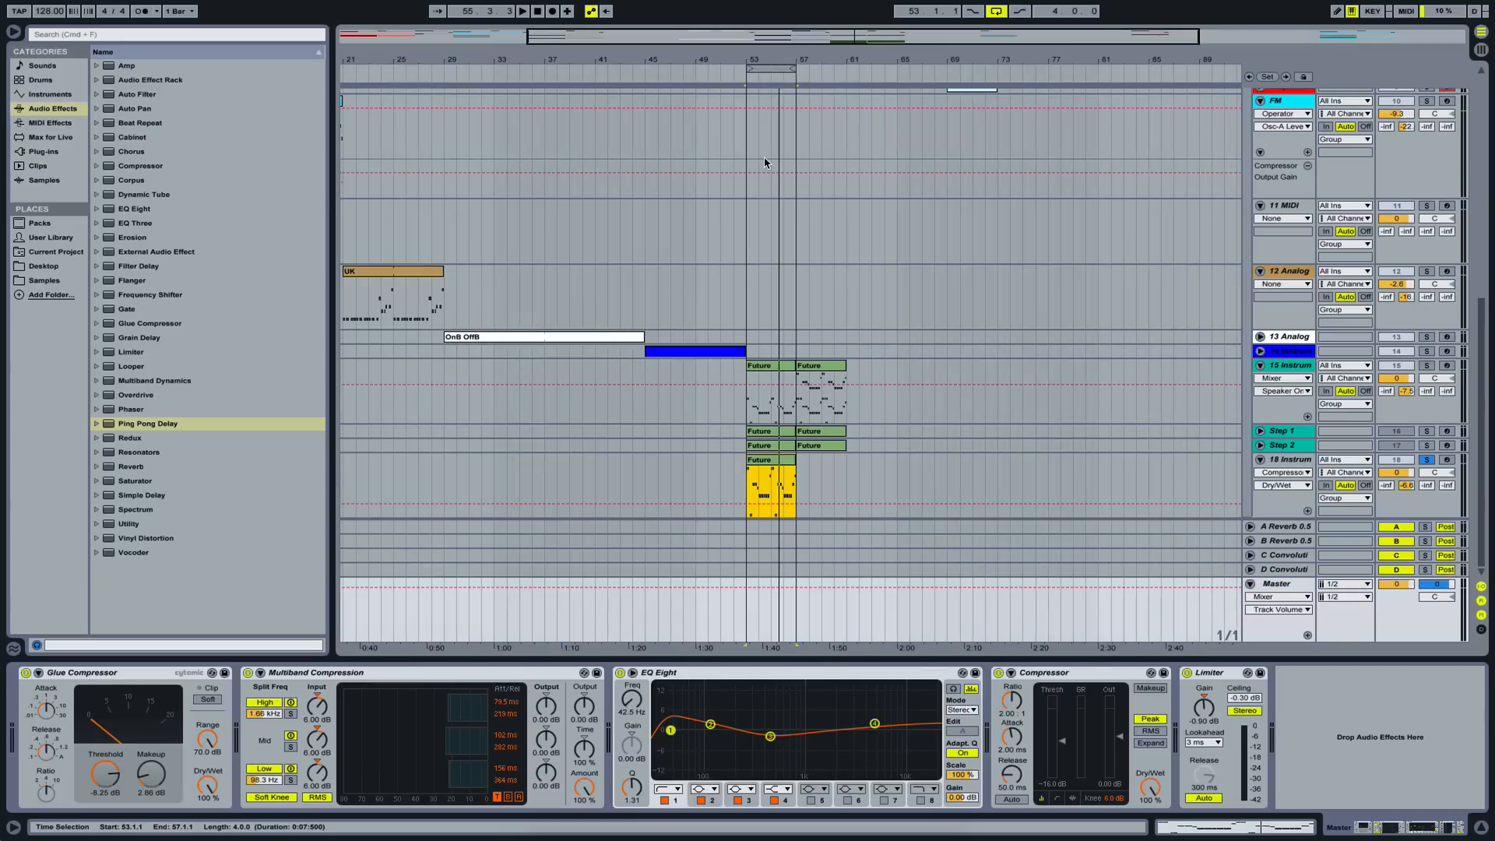
- Extend the loop region to bars 53–61 and duplicate track 18's Future clip into bars 57–61
{"action": "left_click_drag", "start_coordinate": [802, 70], "coordinate": [846, 69]}
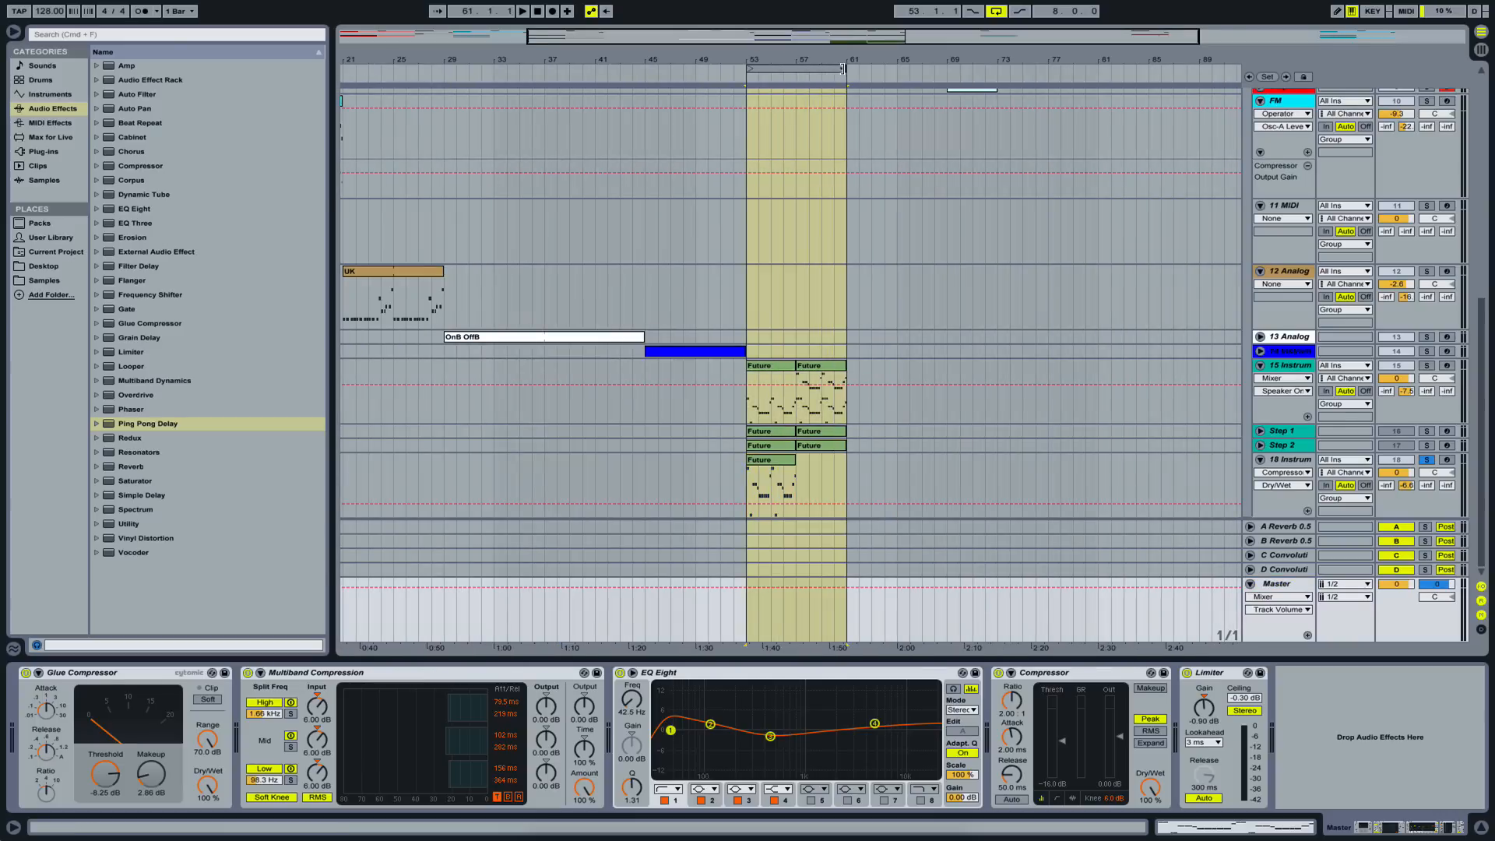
{"action": "left_click", "coordinate": [775, 467]}
{"action": "key", "text": "Right"}
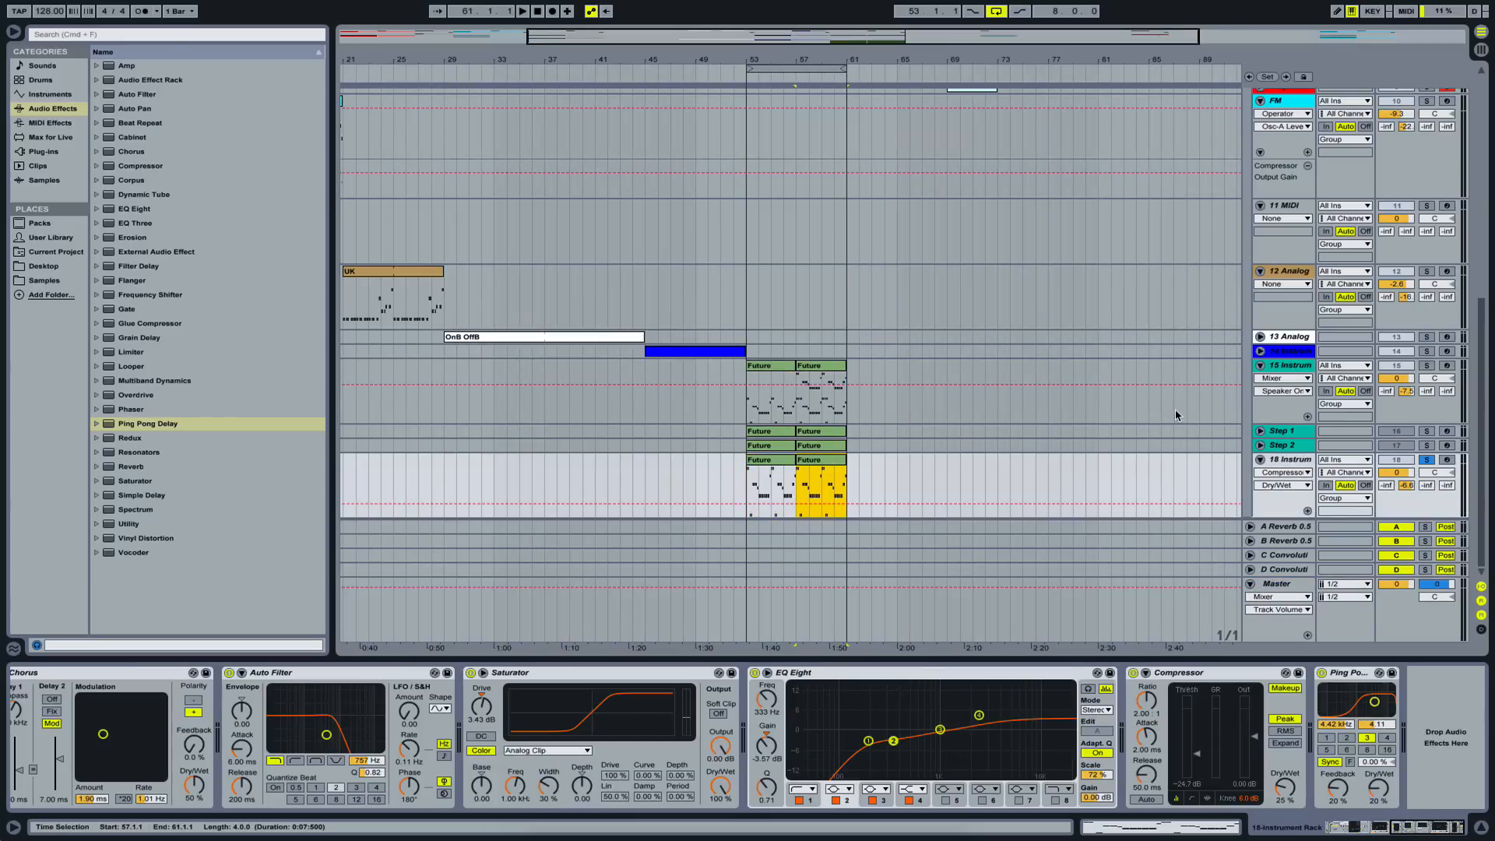
- Turn off track 18's solo, mute track 15, and play the new bass together with the full arrangement
{"action": "left_click", "coordinate": [1424, 450]}
{"action": "left_click", "coordinate": [1428, 460]}
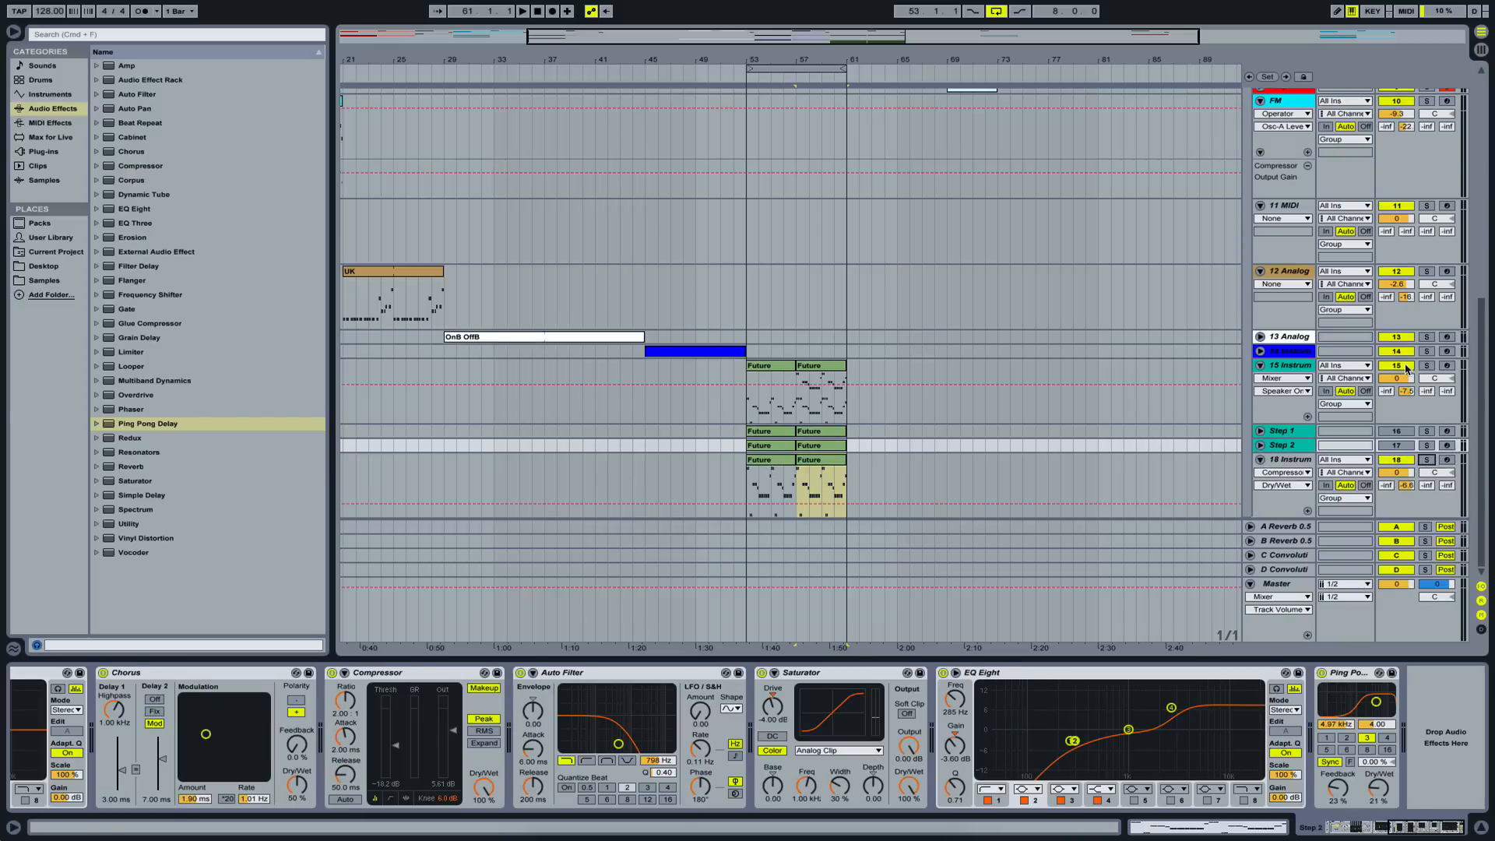
{"action": "left_click", "coordinate": [1400, 368]}
{"action": "left_click", "coordinate": [1293, 463]}
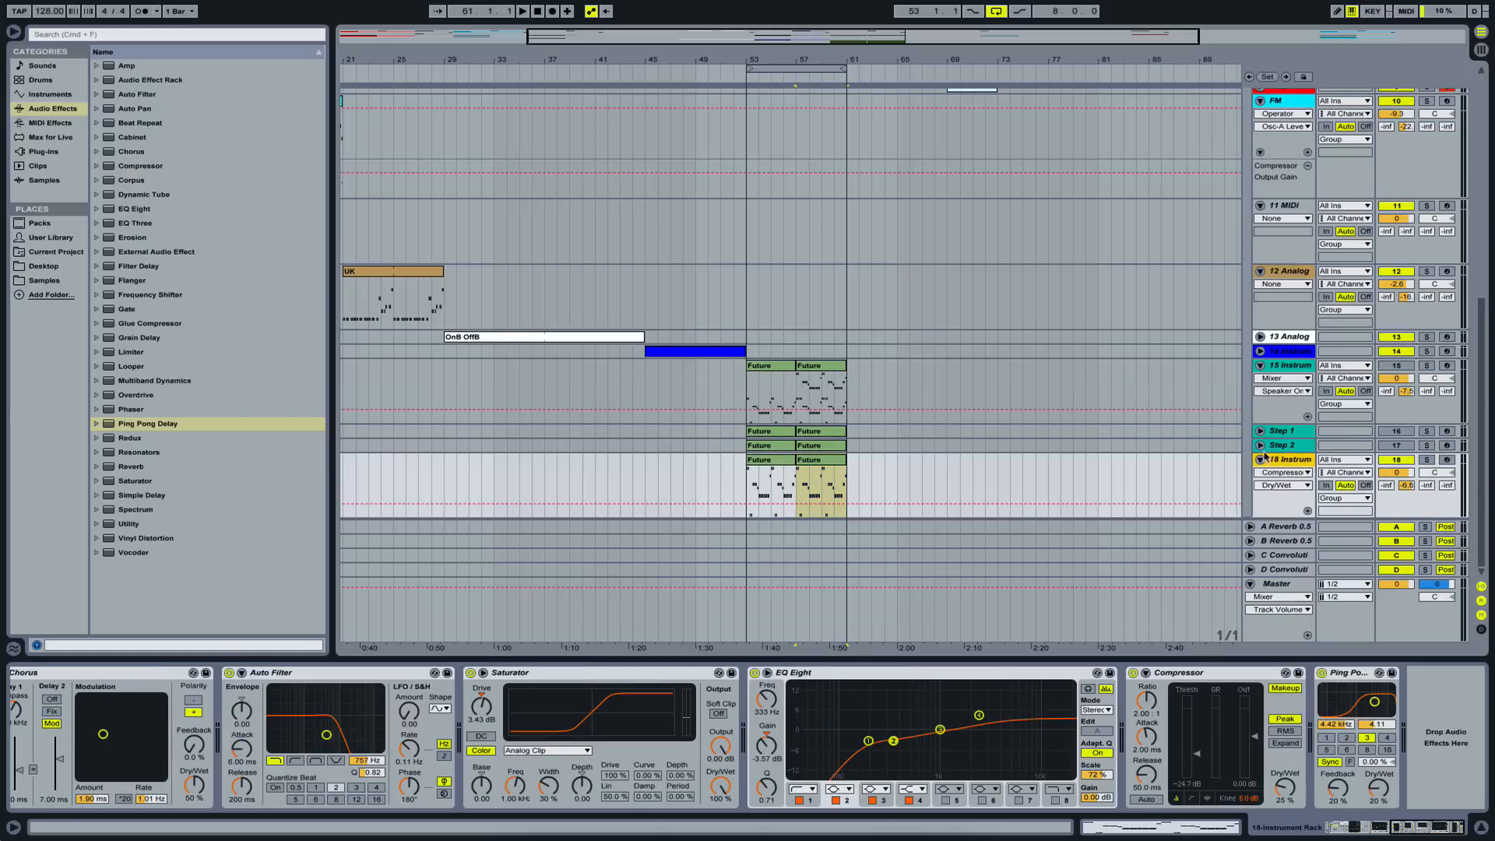
{"action": "key", "text": "space"}
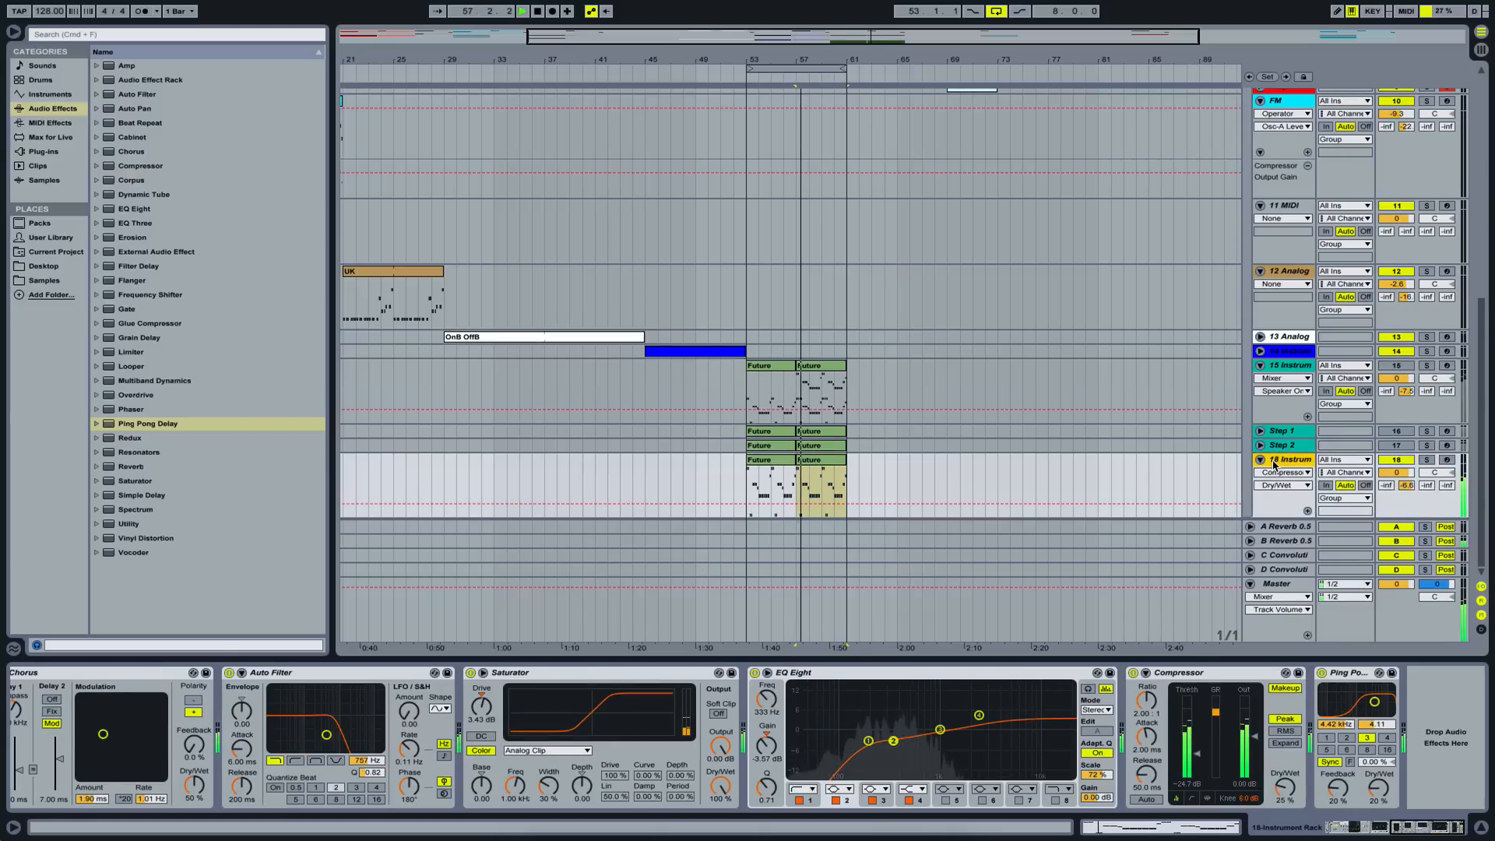
{"action": "key", "text": "XF86AudioRaiseVolume"}
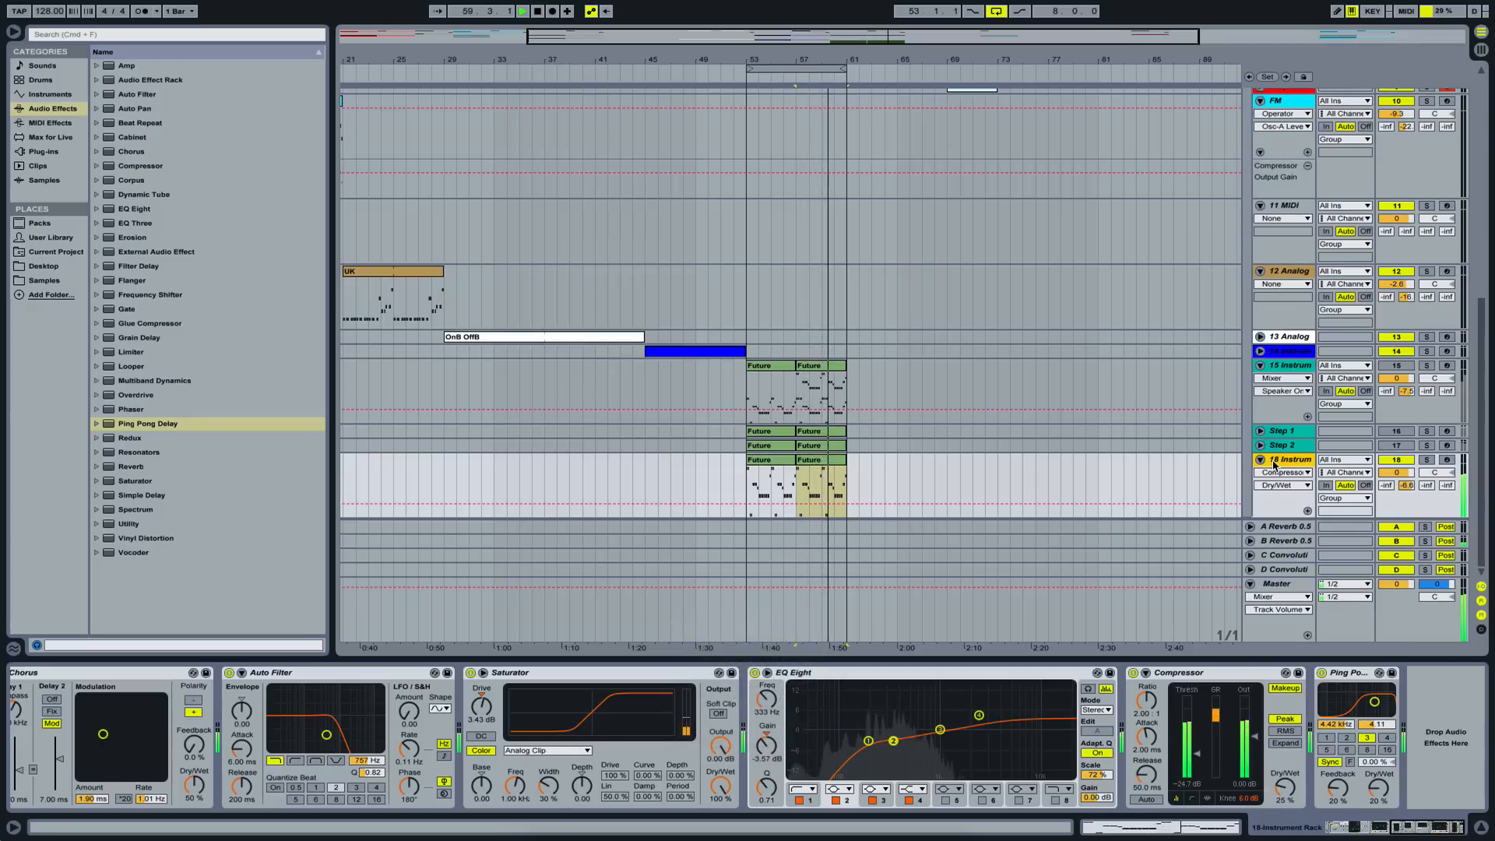
{"action": "key", "text": "XF86AudioLowerVolume"}
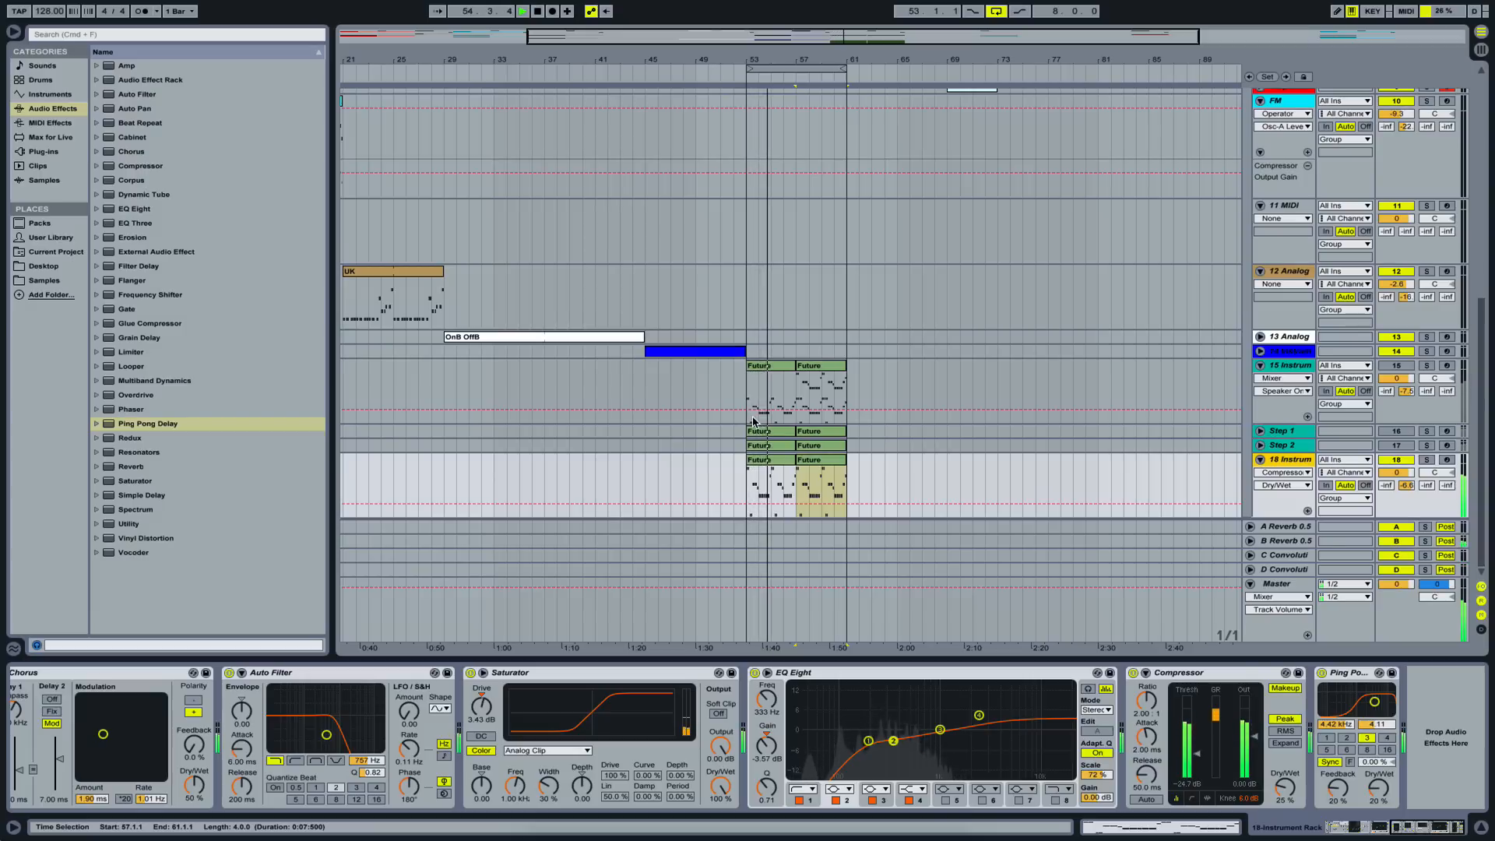
- Select the 3/16 clip on the FM track, lower the Master volume to -8.7 dB, and play from the clip's start
{"action": "scroll", "coordinate": [752, 421], "scroll_direction": "up", "scroll_amount": 10}
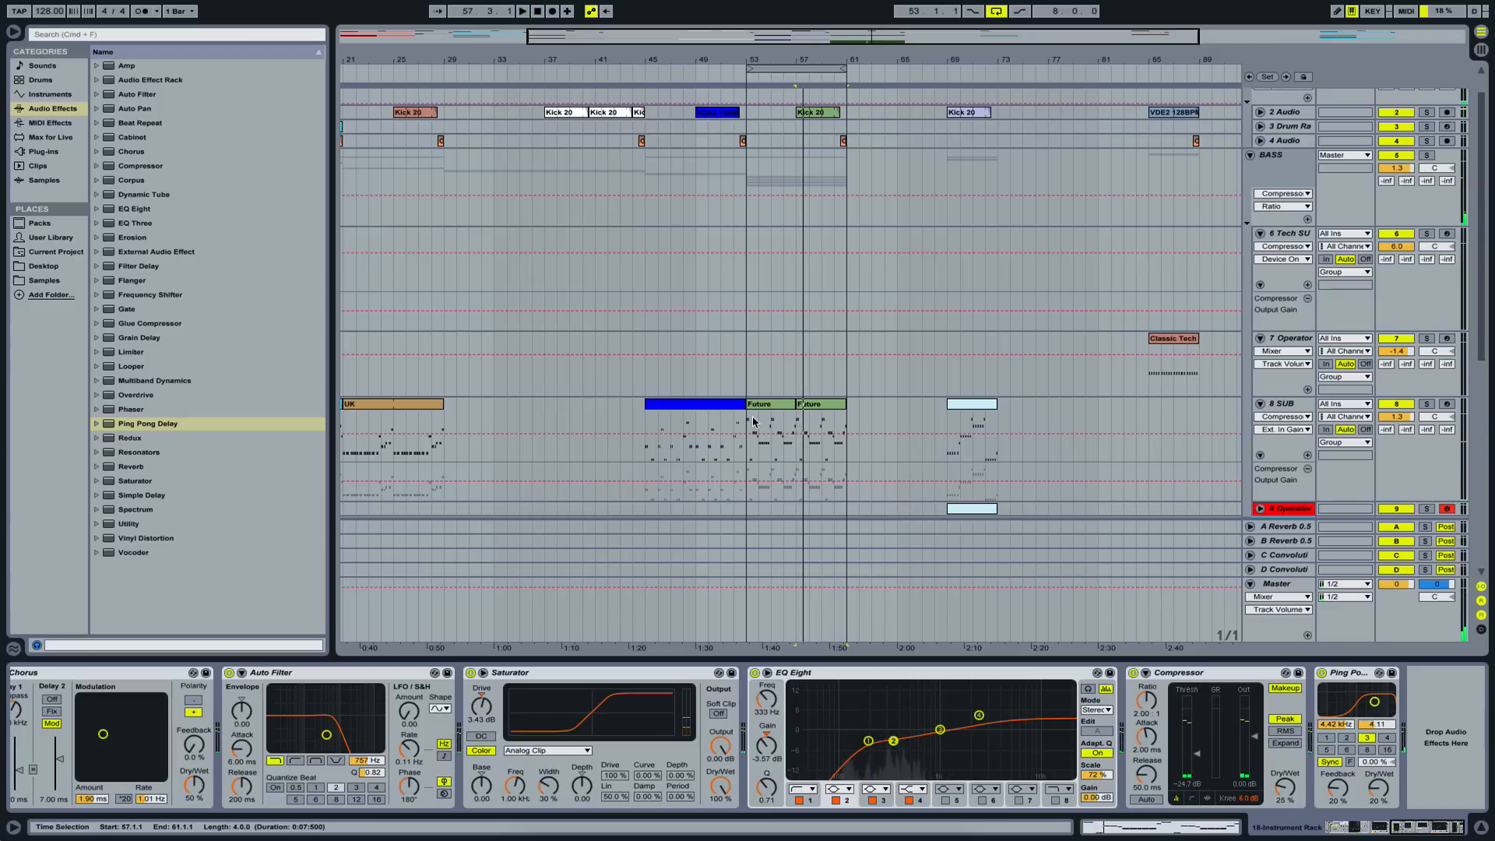
{"action": "scroll", "coordinate": [752, 421], "scroll_direction": "down", "scroll_amount": 3}
{"action": "scroll", "coordinate": [752, 421], "scroll_direction": "left", "scroll_amount": 5}
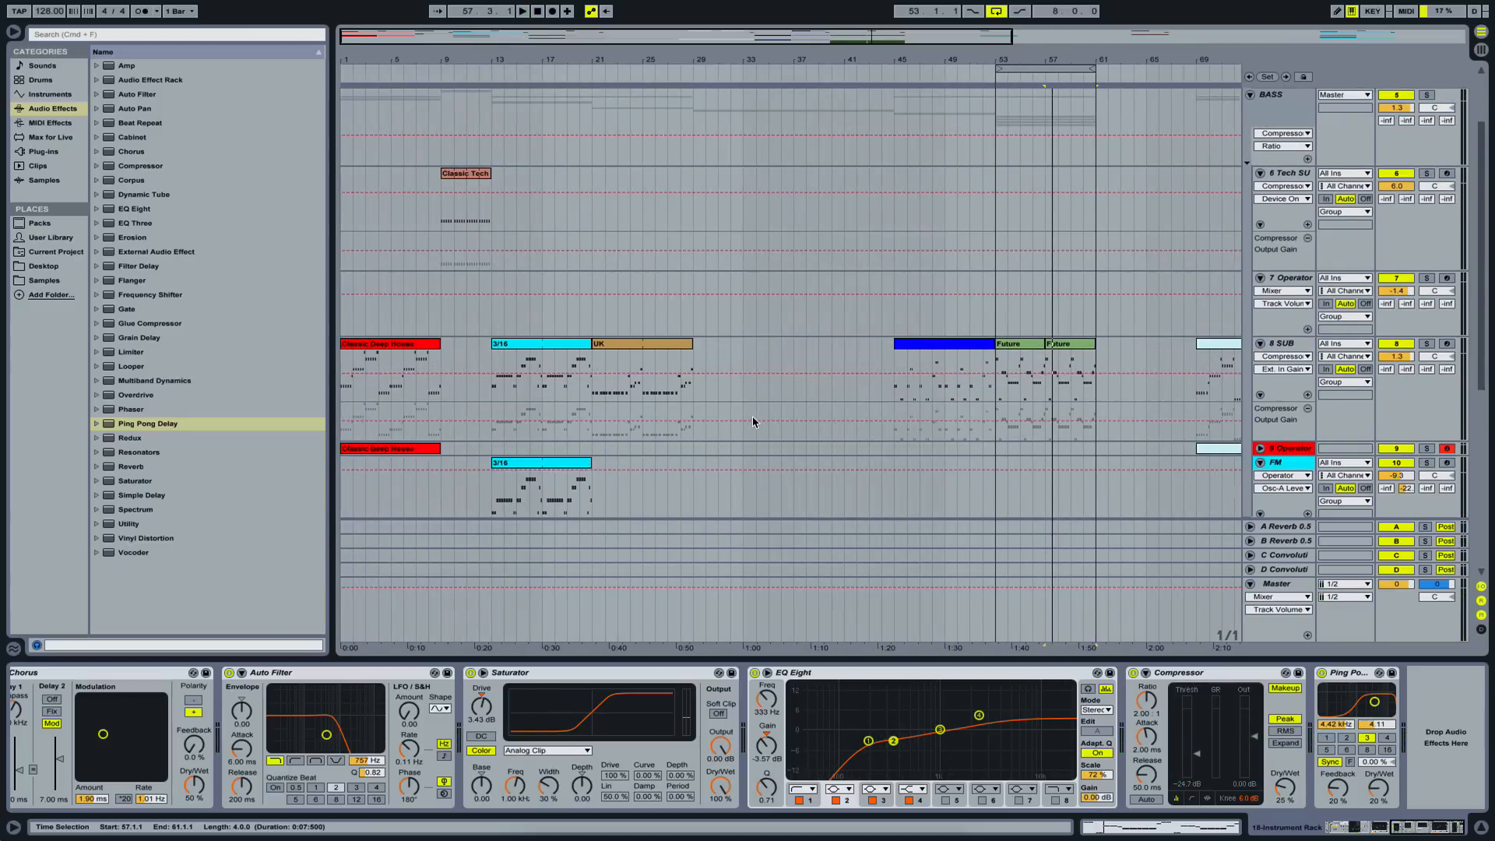
{"action": "scroll", "coordinate": [752, 421], "scroll_direction": "down", "scroll_amount": 2}
{"action": "left_click", "coordinate": [543, 387]}
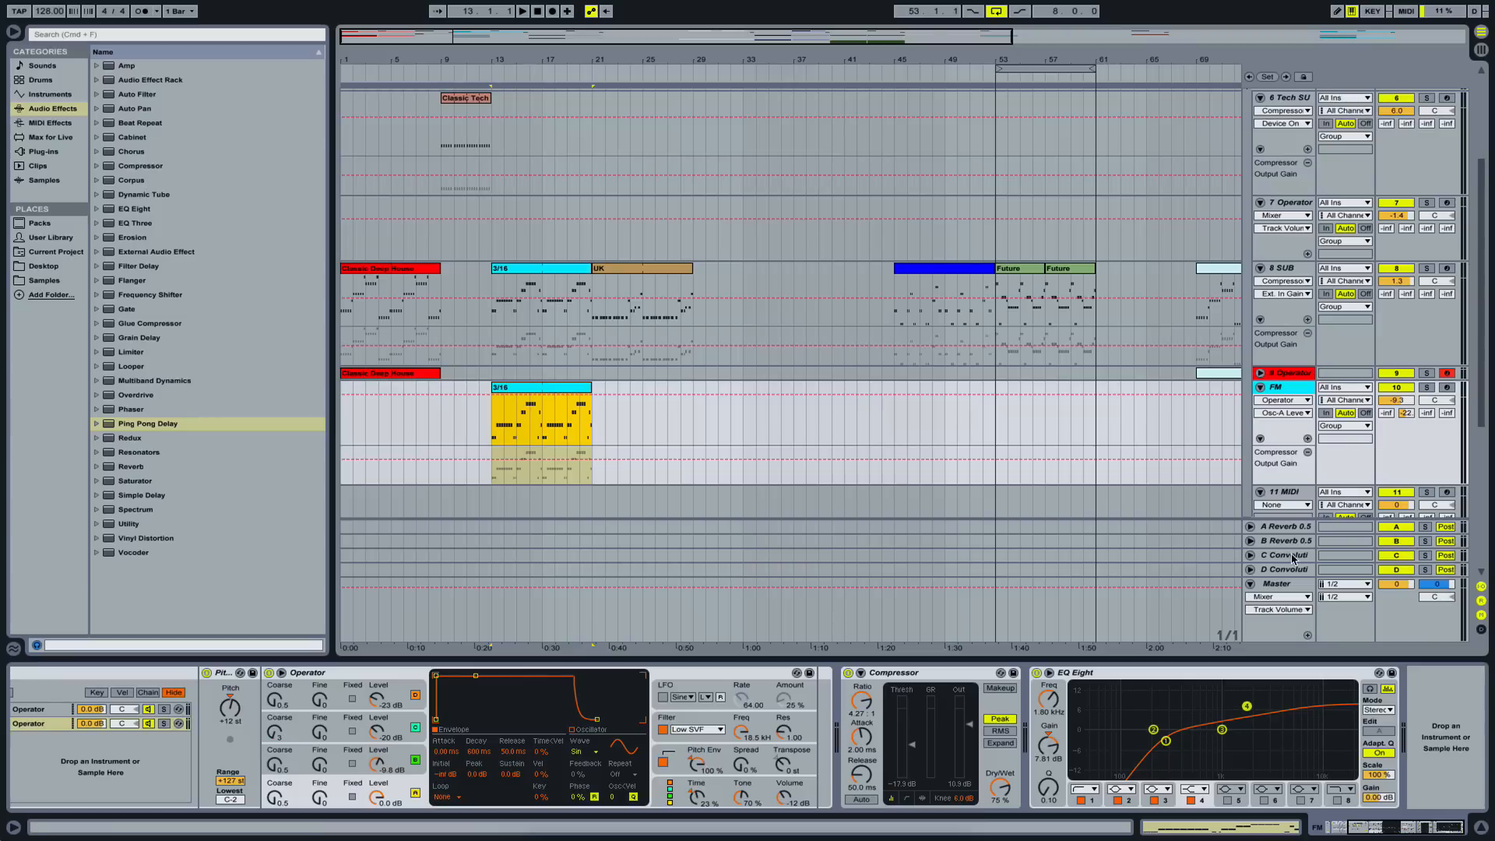
{"action": "left_click_drag", "start_coordinate": [1396, 584], "coordinate": [1398, 589]}
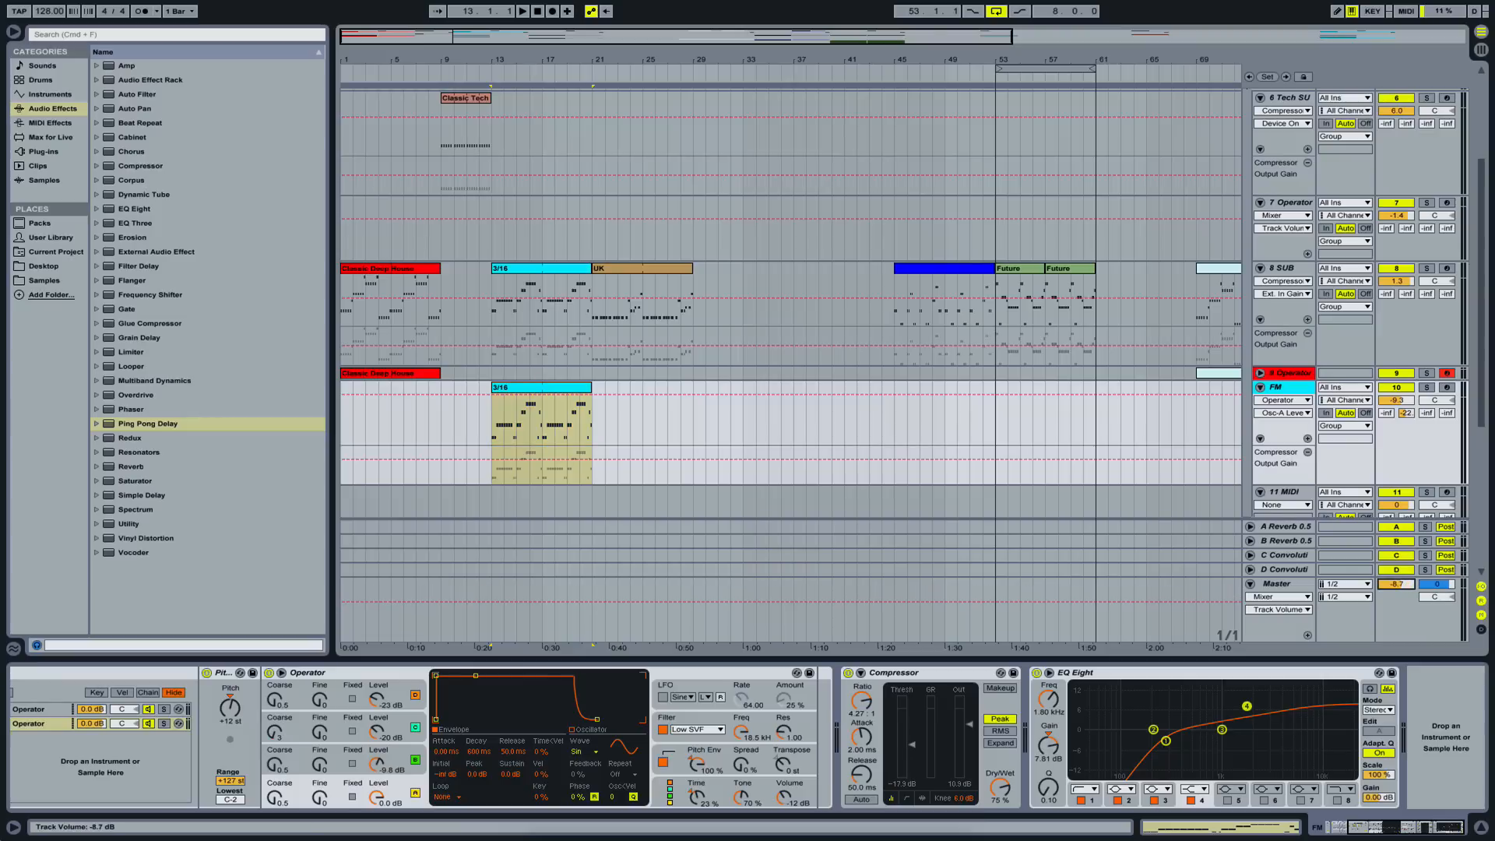
{"action": "key", "text": "space"}
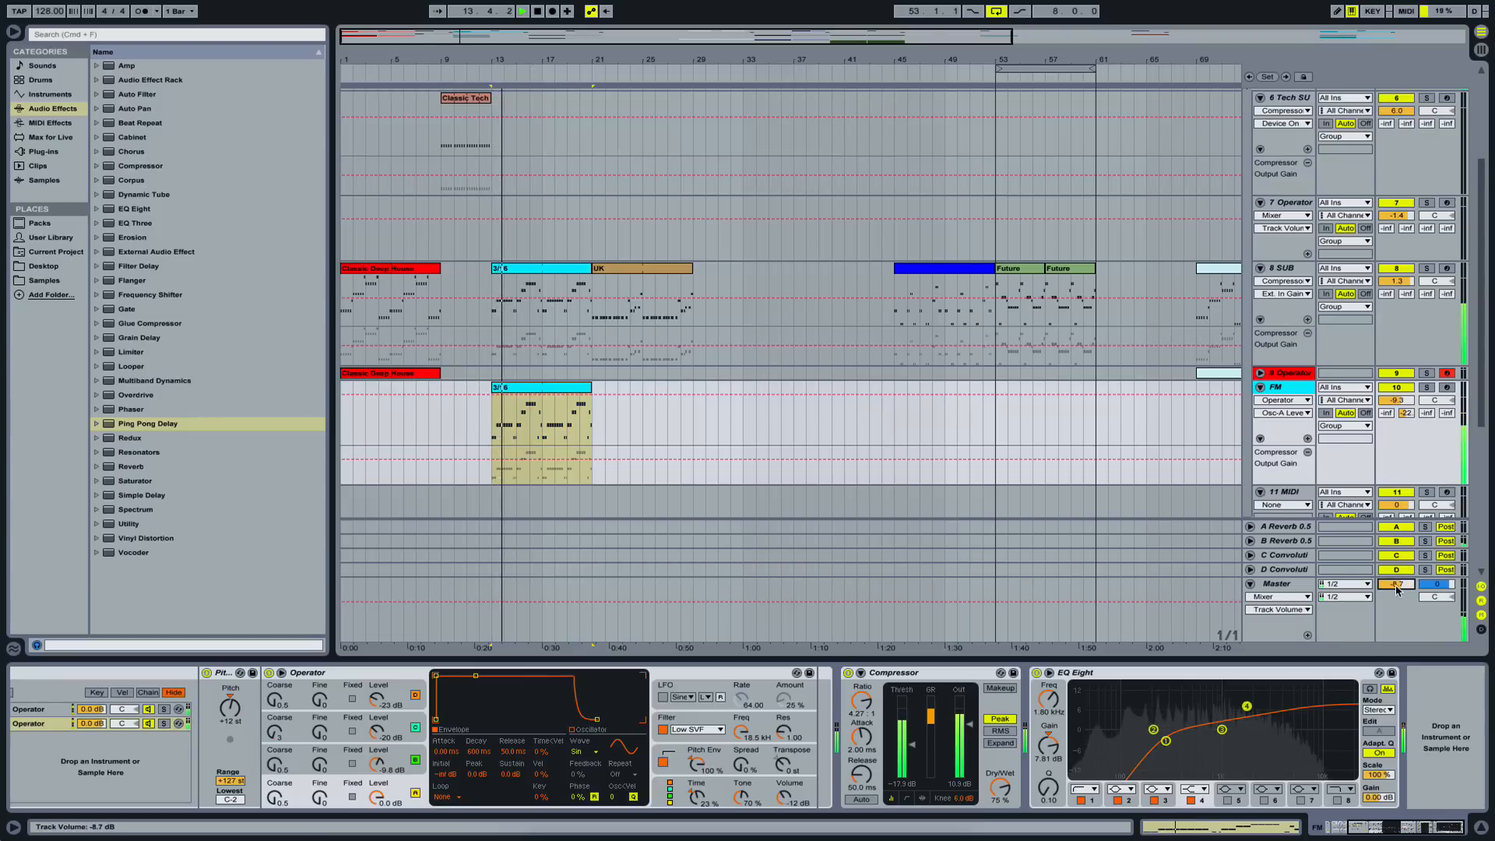
- Raise the Master track volume to -6.9 dB during playback and turn up the system volume
{"action": "left_click_drag", "start_coordinate": [1396, 587], "coordinate": [1396, 589]}
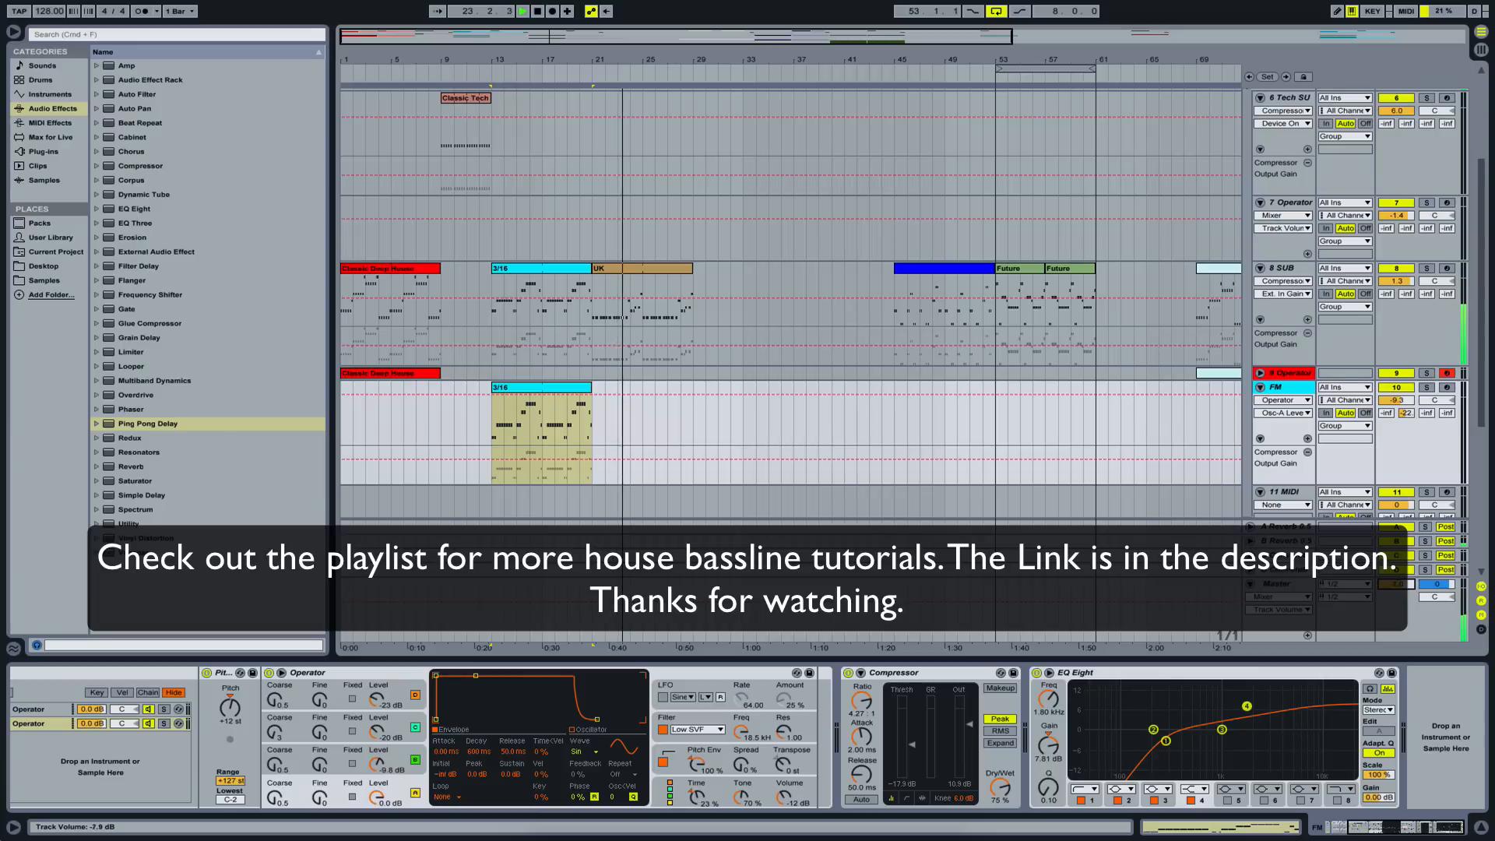
{"action": "left_click_drag", "start_coordinate": [1401, 585], "coordinate": [1401, 575]}
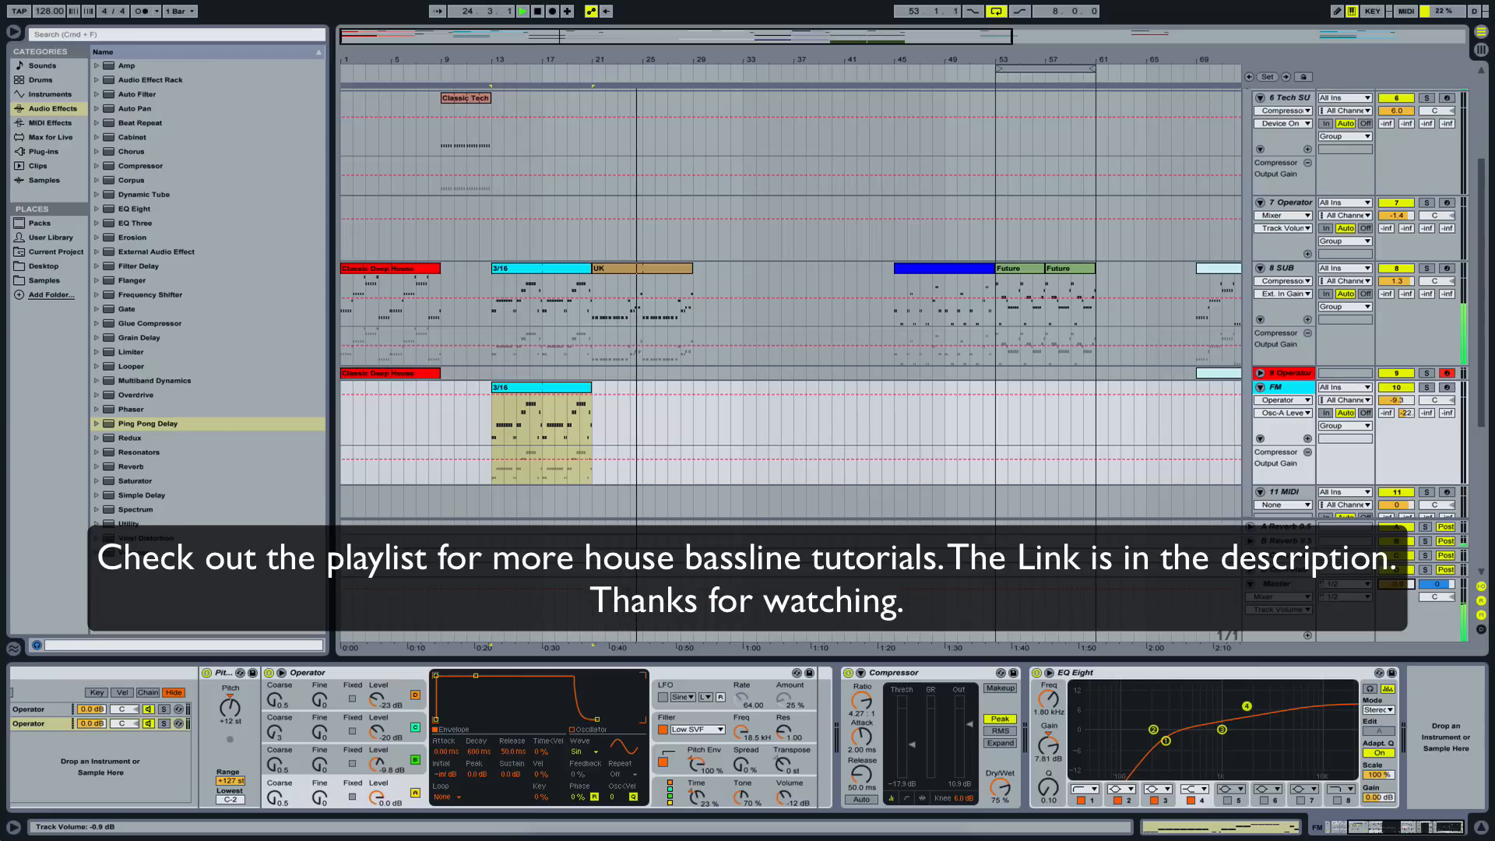
{"action": "key", "text": "XF86AudioRaiseVolume"}
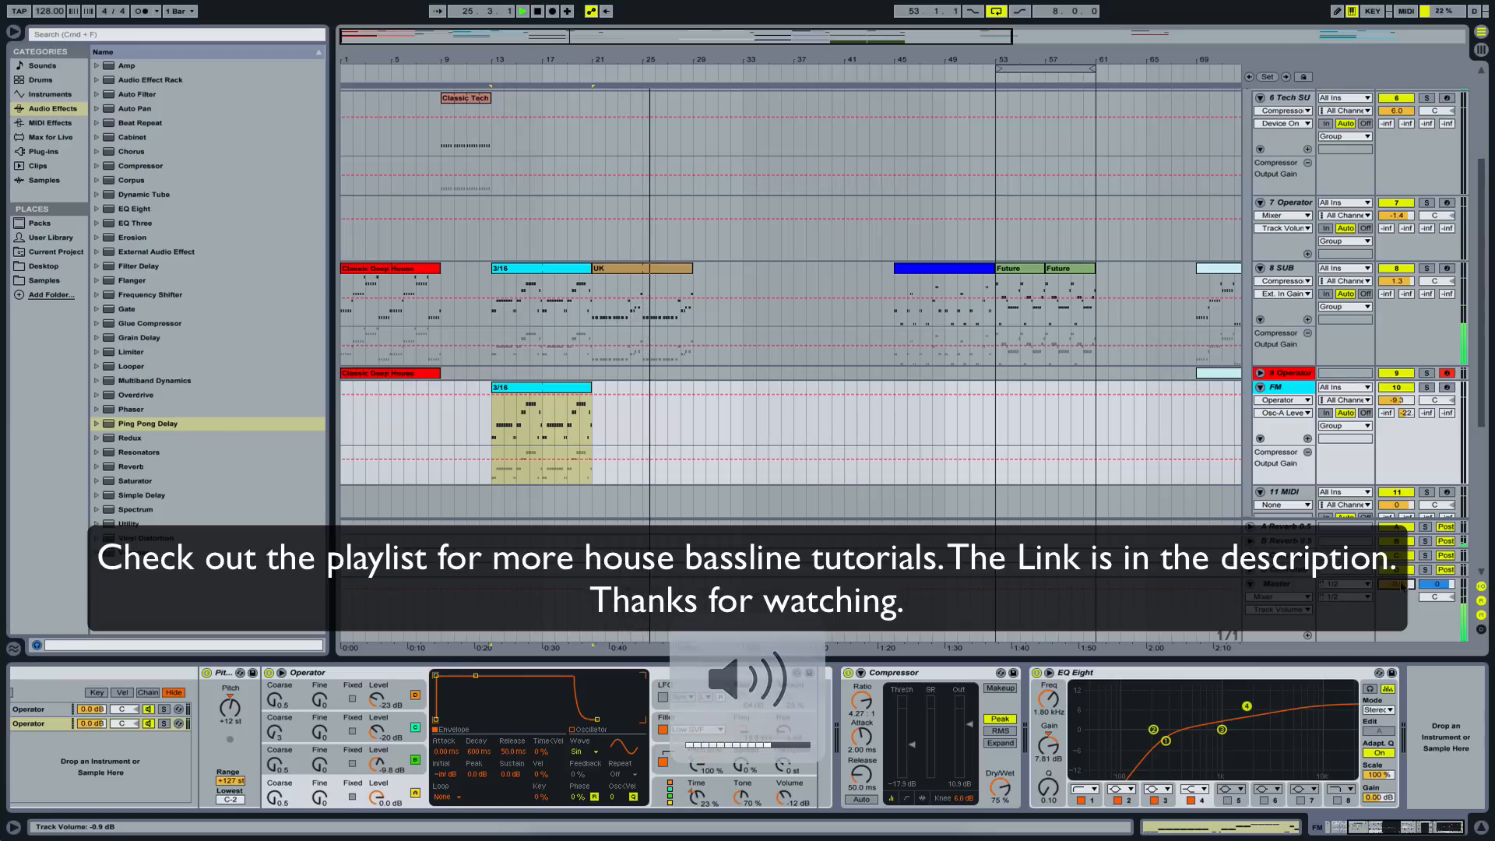